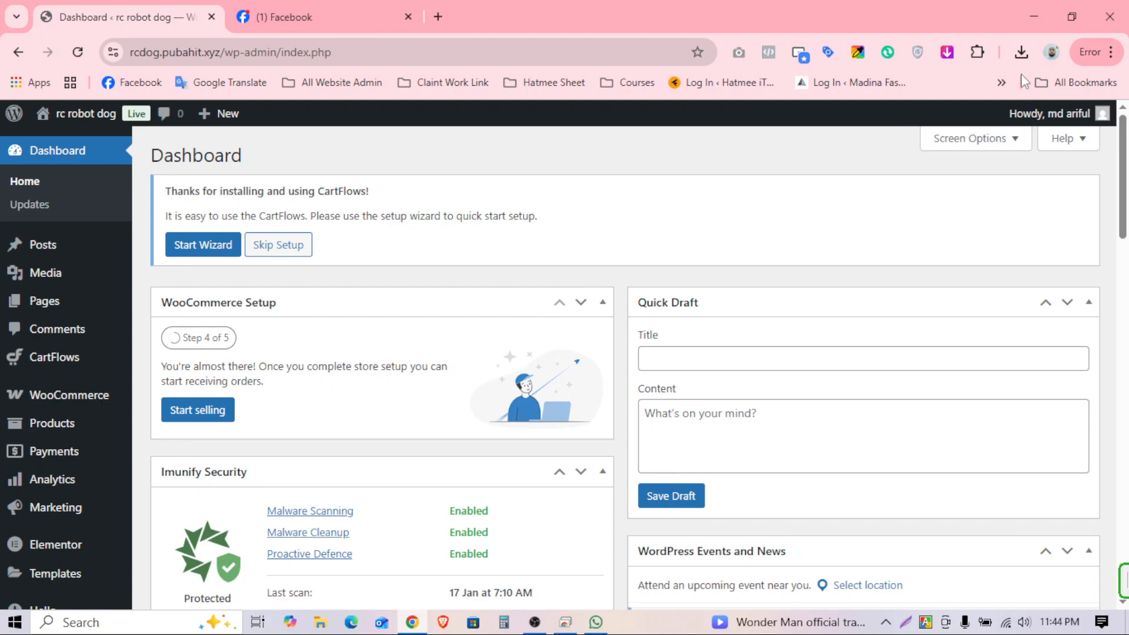
# Step: Move the pixelyoursite archive onto the desktop and bring back the WordPress browser
pyautogui.click(1033, 22)
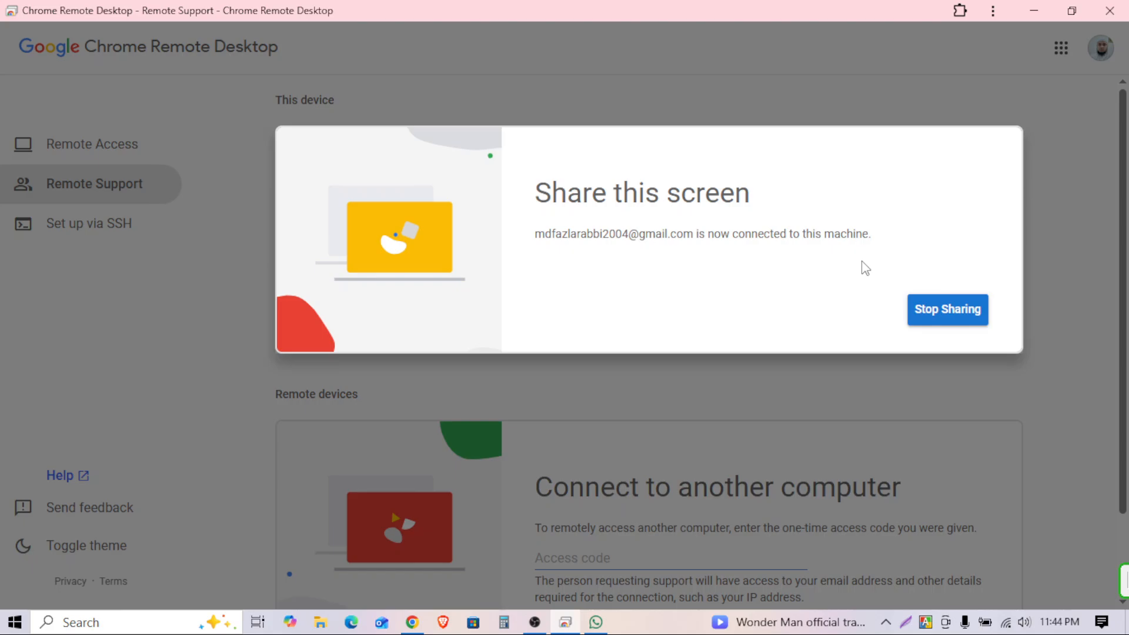
pyautogui.click(1034, 12)
pyautogui.moveTo(170, 244); pyautogui.dragTo(604, 116)
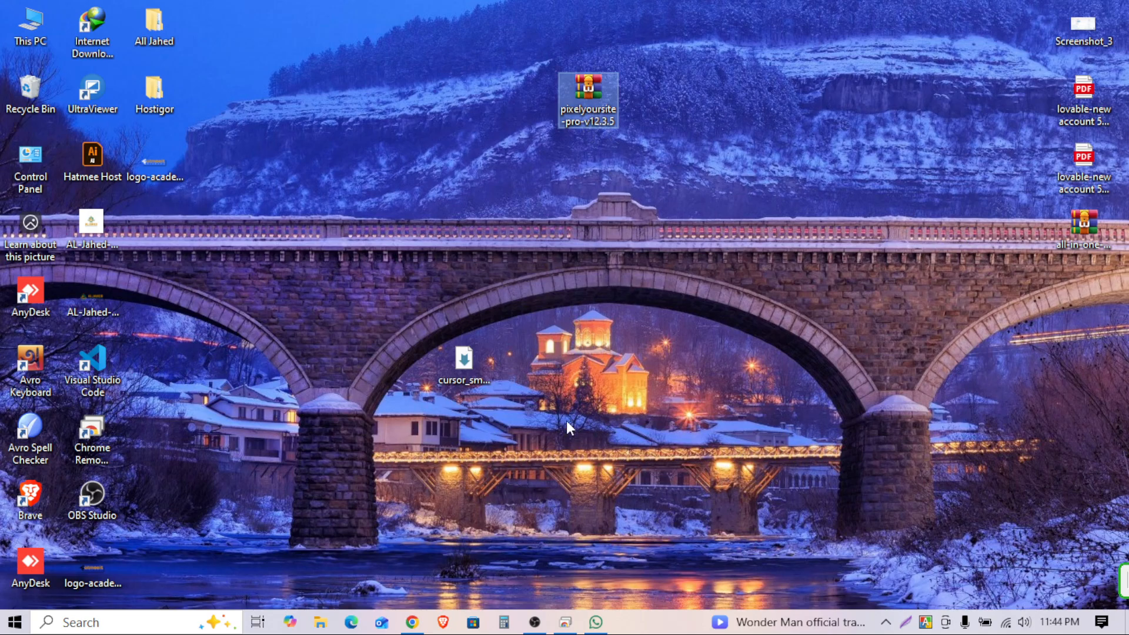
pyautogui.click(413, 624)
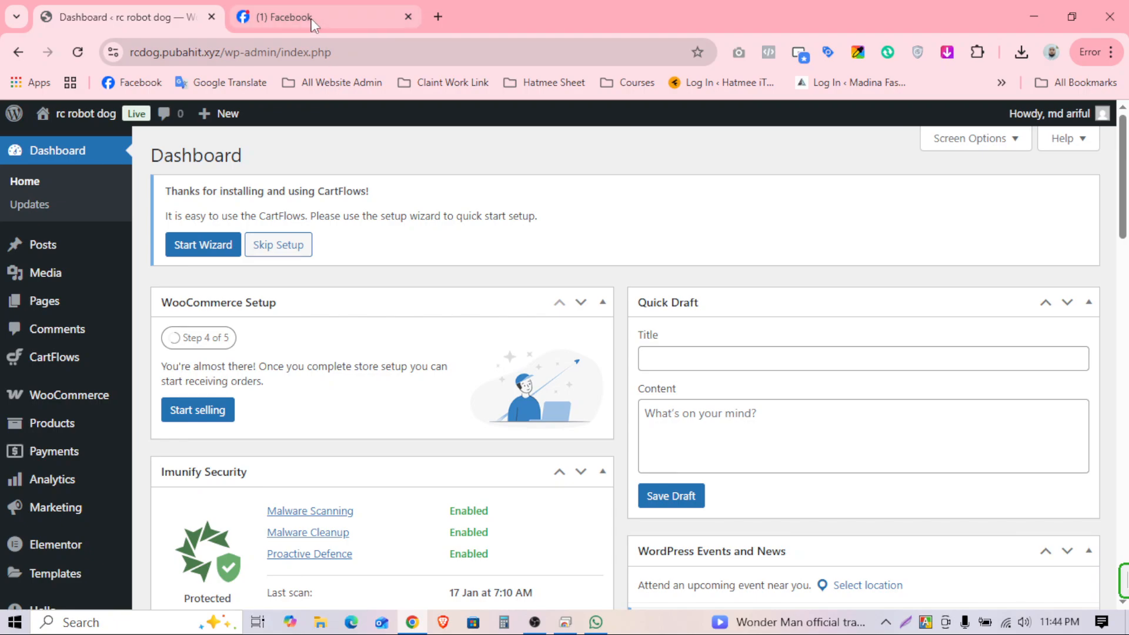
# Step: Switch to the Facebook tab and expand See more to show Ads Manager in the sidebar
pyautogui.moveTo(307, 17)
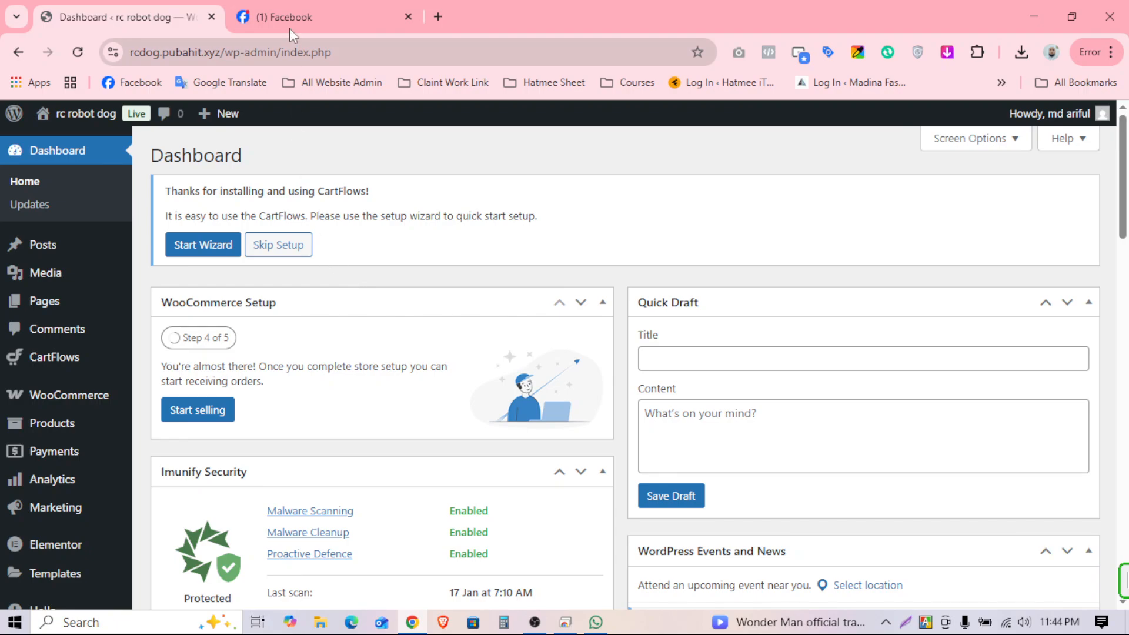
pyautogui.click(291, 20)
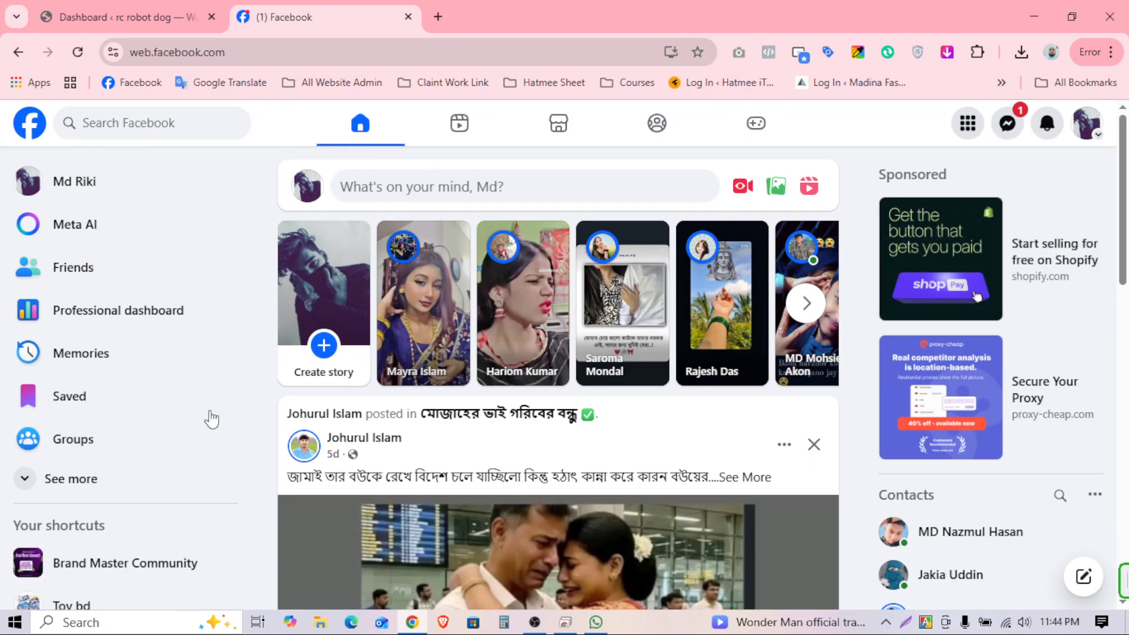
pyautogui.scroll(-2, 132, 376)
pyautogui.click(123, 368)
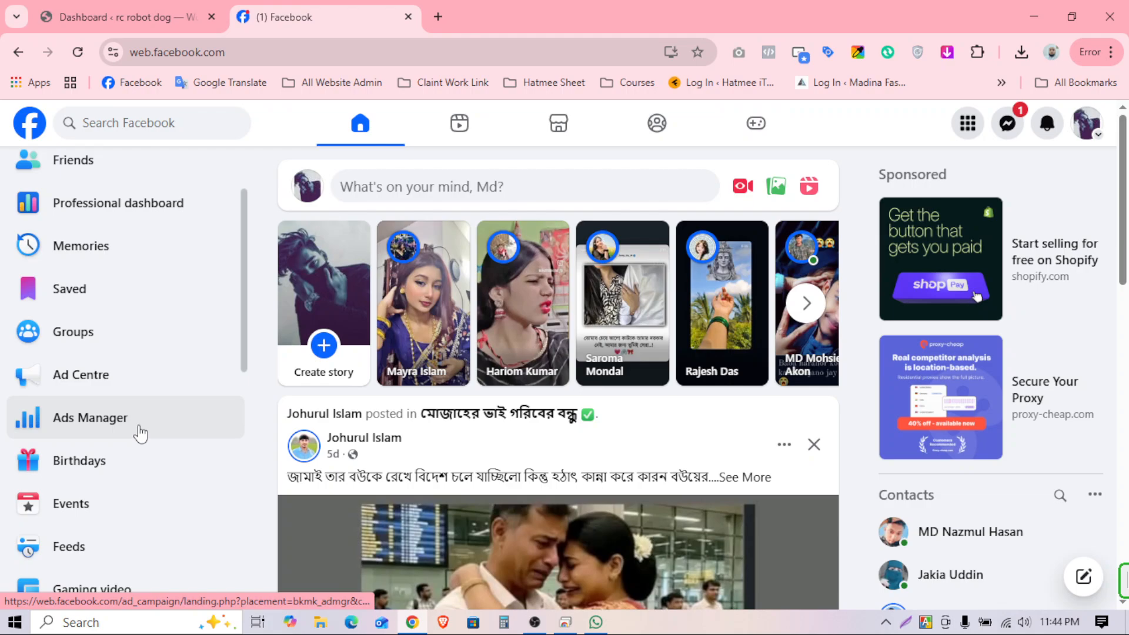
pyautogui.scroll(-3, 140, 433)
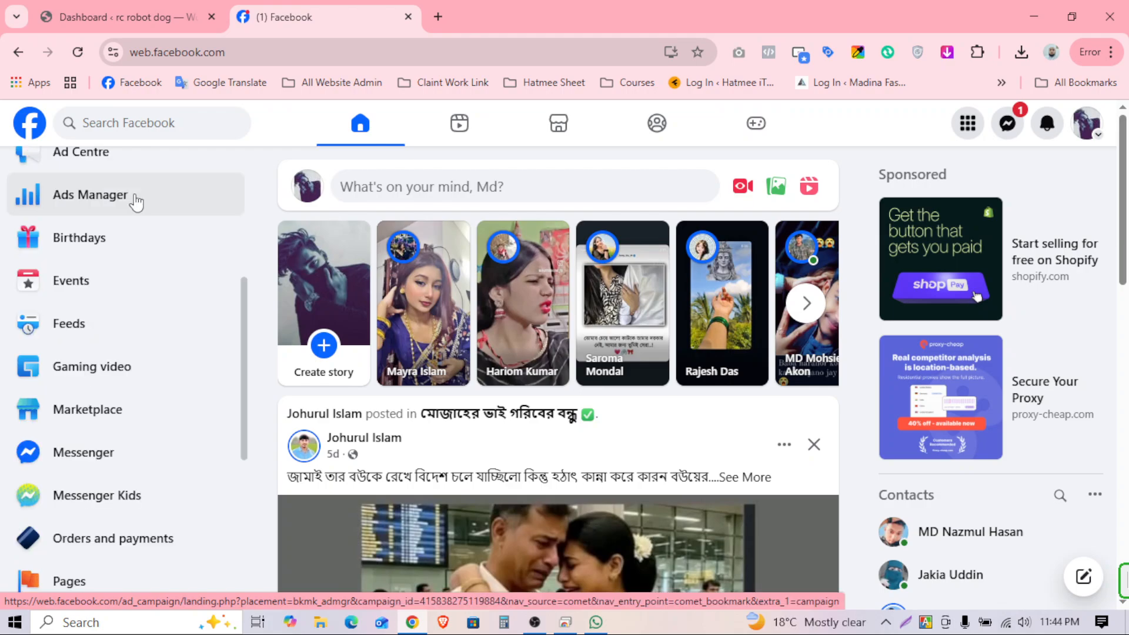
# Step: In a new tab, search 'fb ad' and pick the fb ads manager suggestion
pyautogui.click(441, 17)
pyautogui.write('fab')
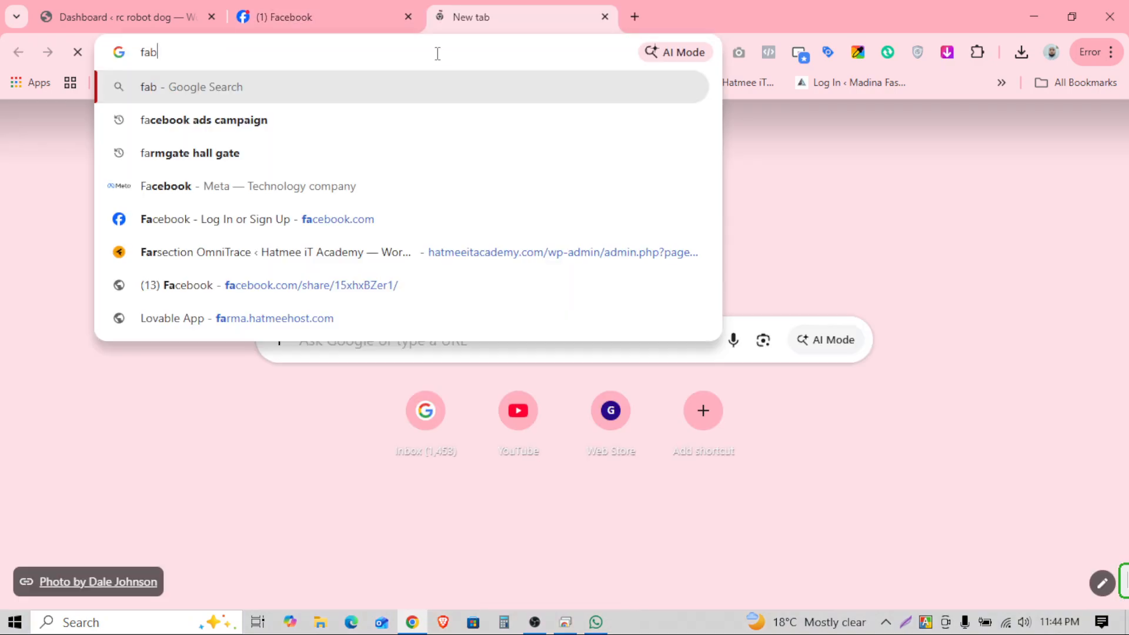
pyautogui.press('BackSpace')
pyautogui.press('BackSpace')
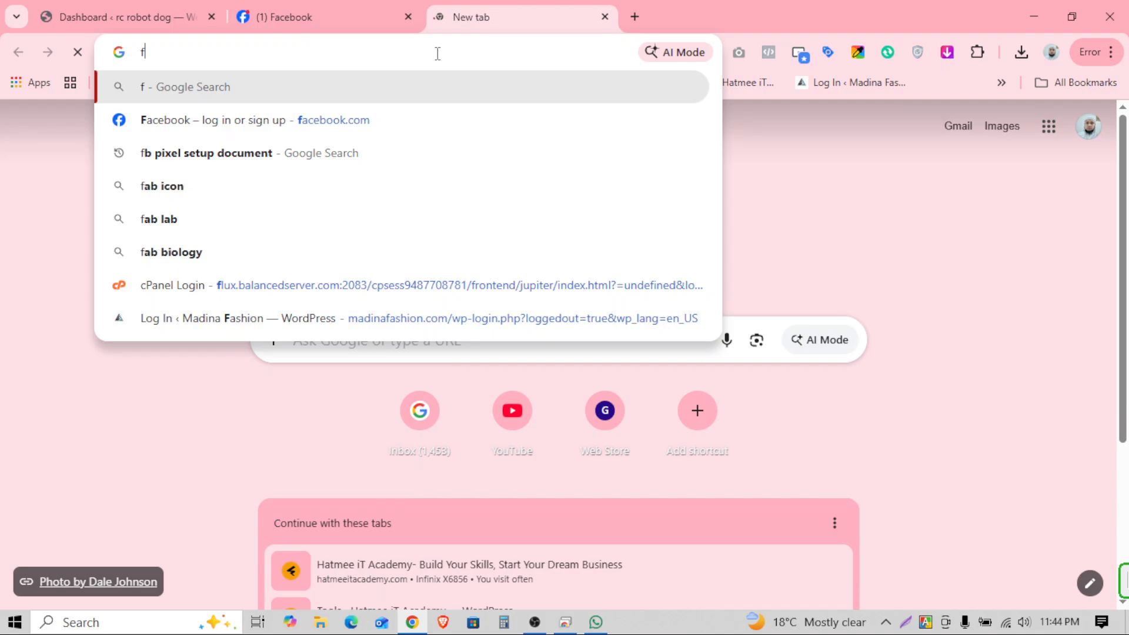
pyautogui.write('b ad')
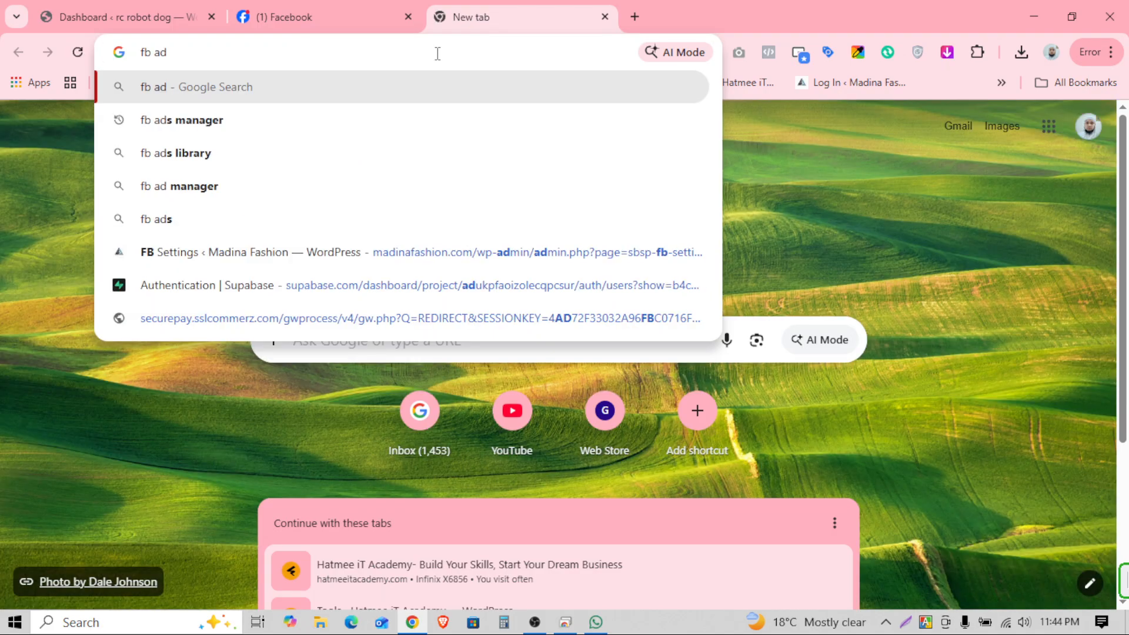
pyautogui.click(227, 121)
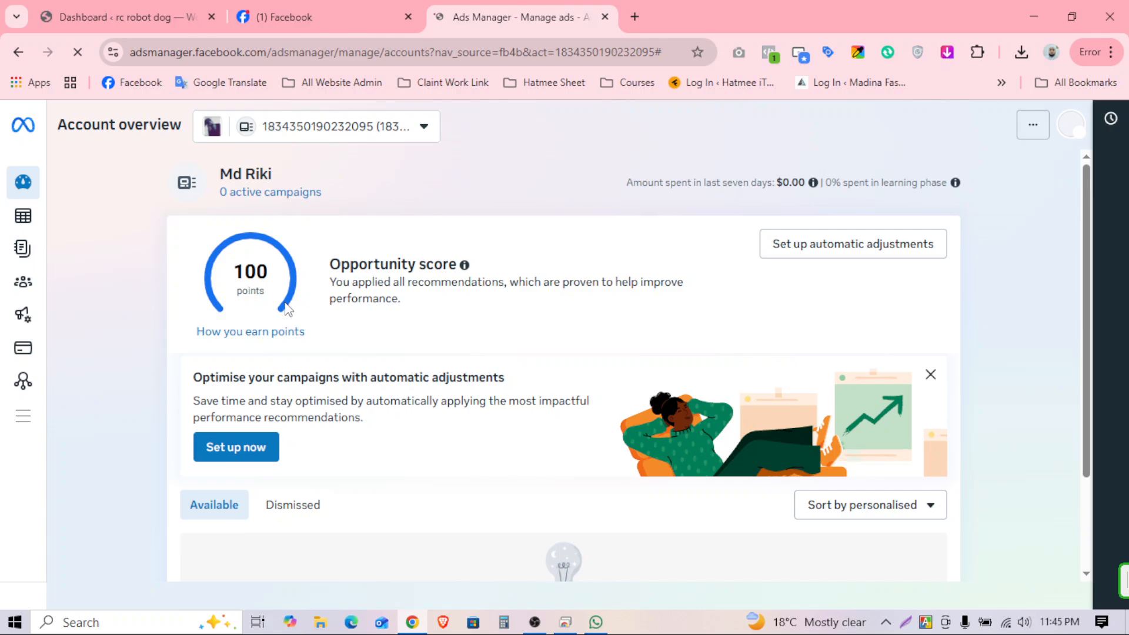
# Step: Expand the ad account selector at the top of Account overview
pyautogui.moveTo(80, 334)
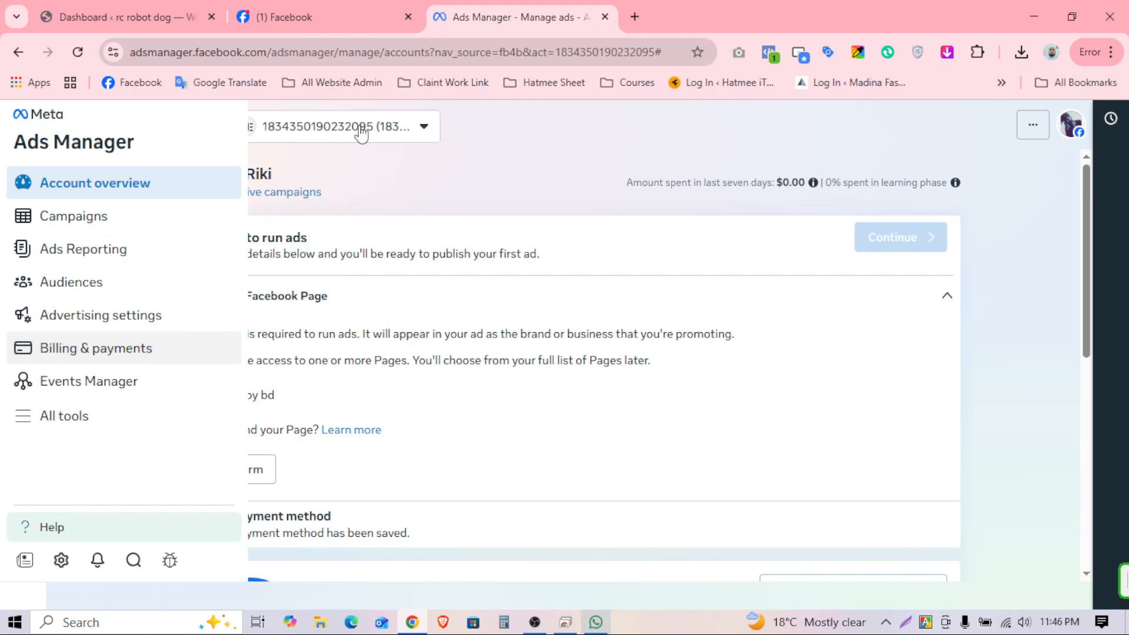
pyautogui.click(419, 129)
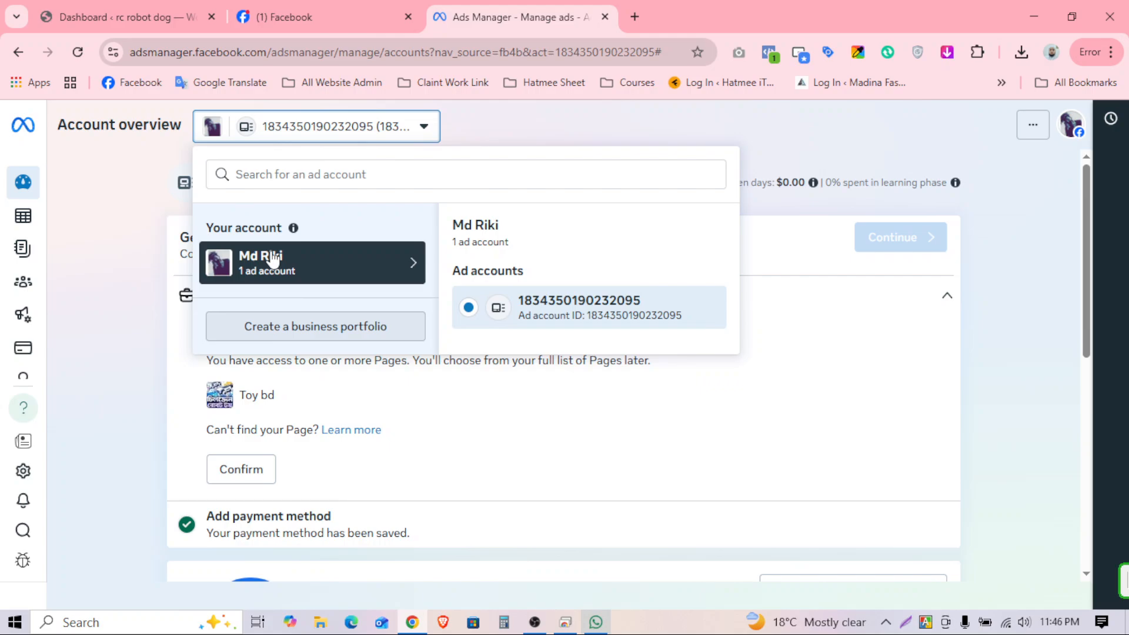
# Step: Start a new business portfolio and enter the name 'pubah it'
pyautogui.click(361, 324)
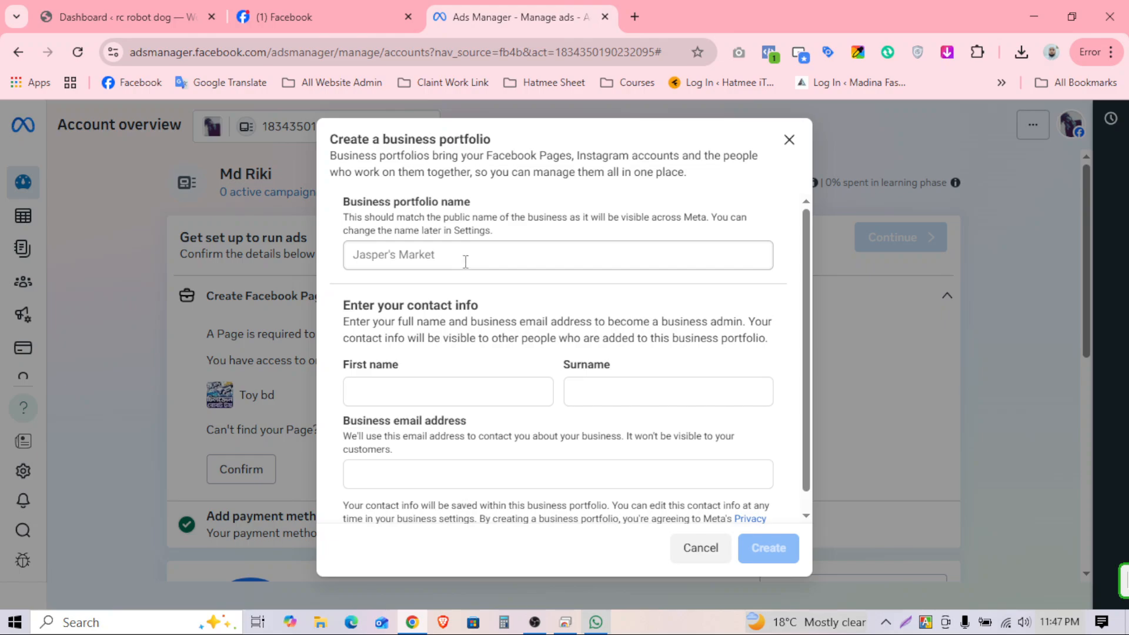
pyautogui.click(423, 261)
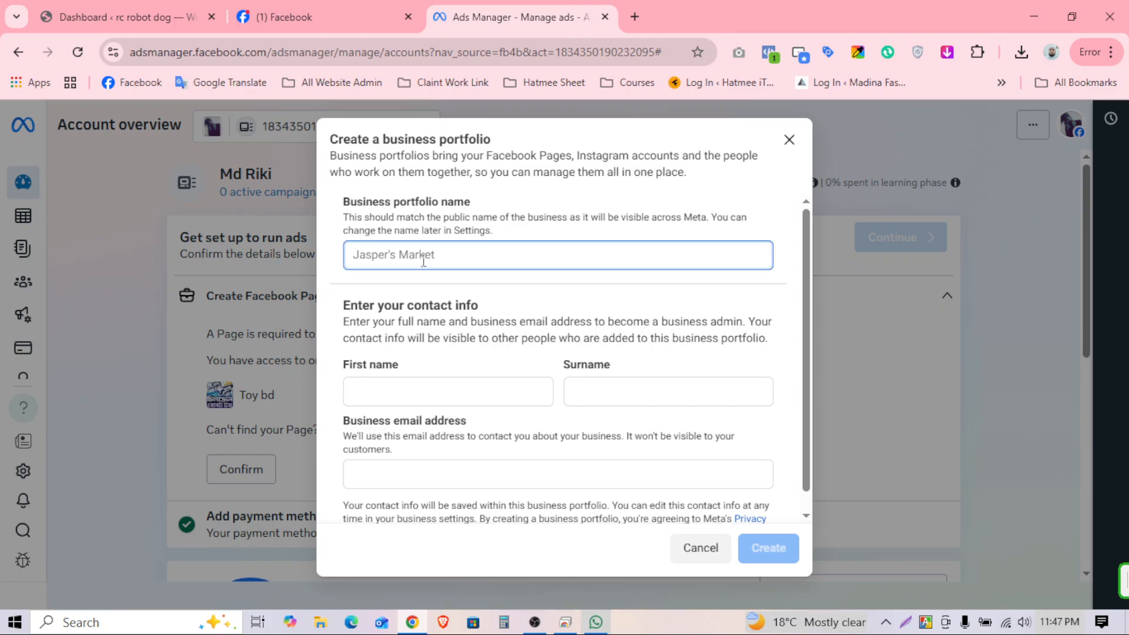
pyautogui.click(131, 12)
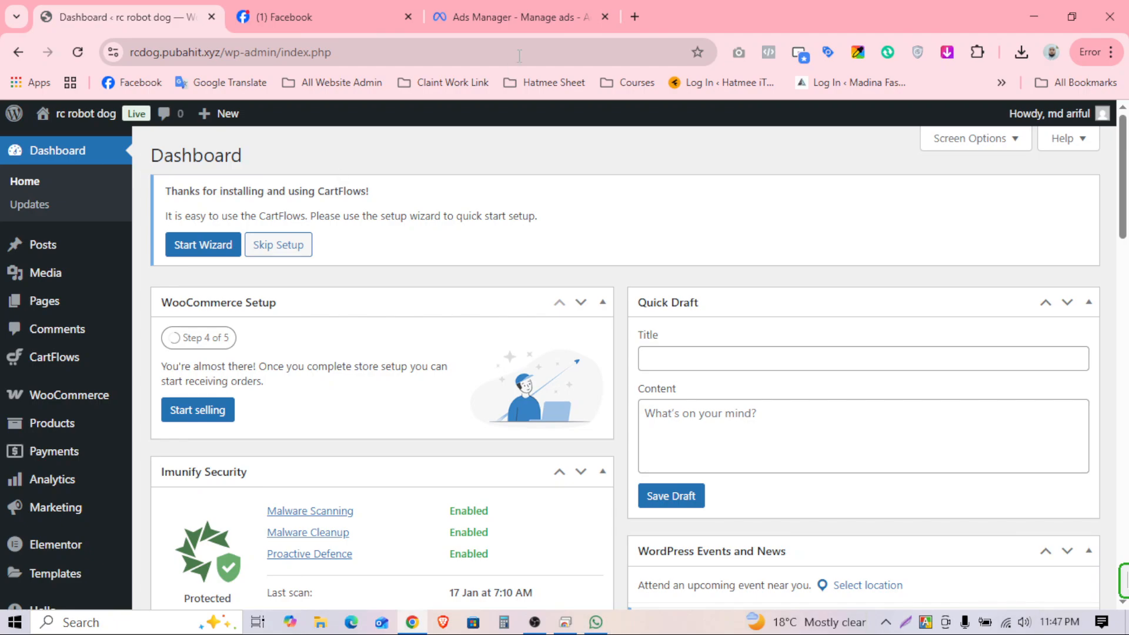
pyautogui.click(518, 20)
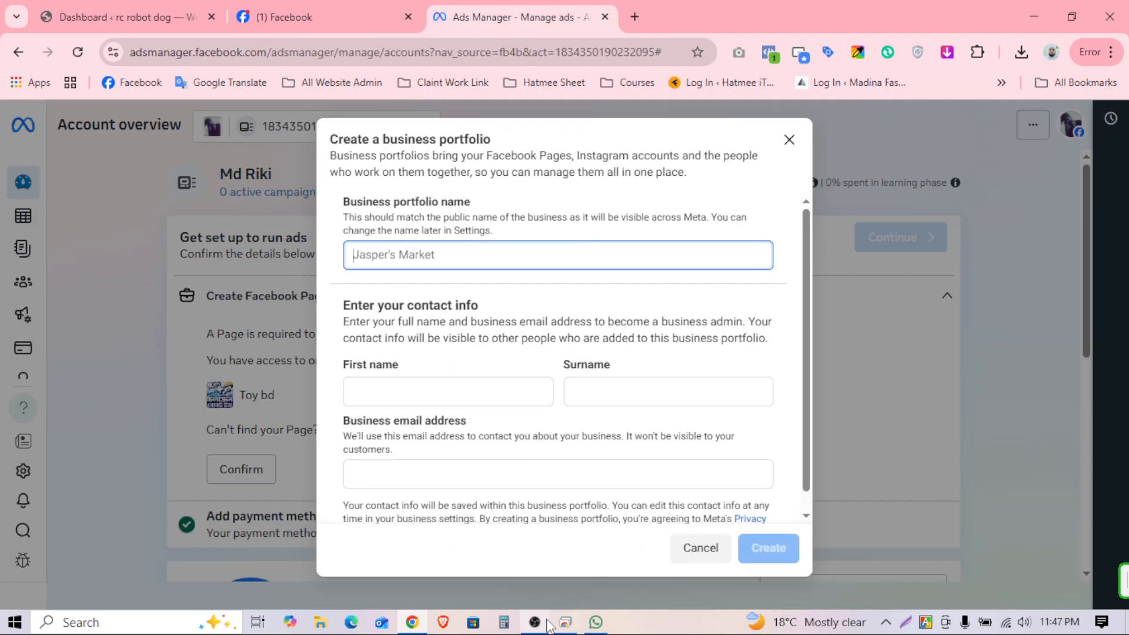
pyautogui.click(564, 623)
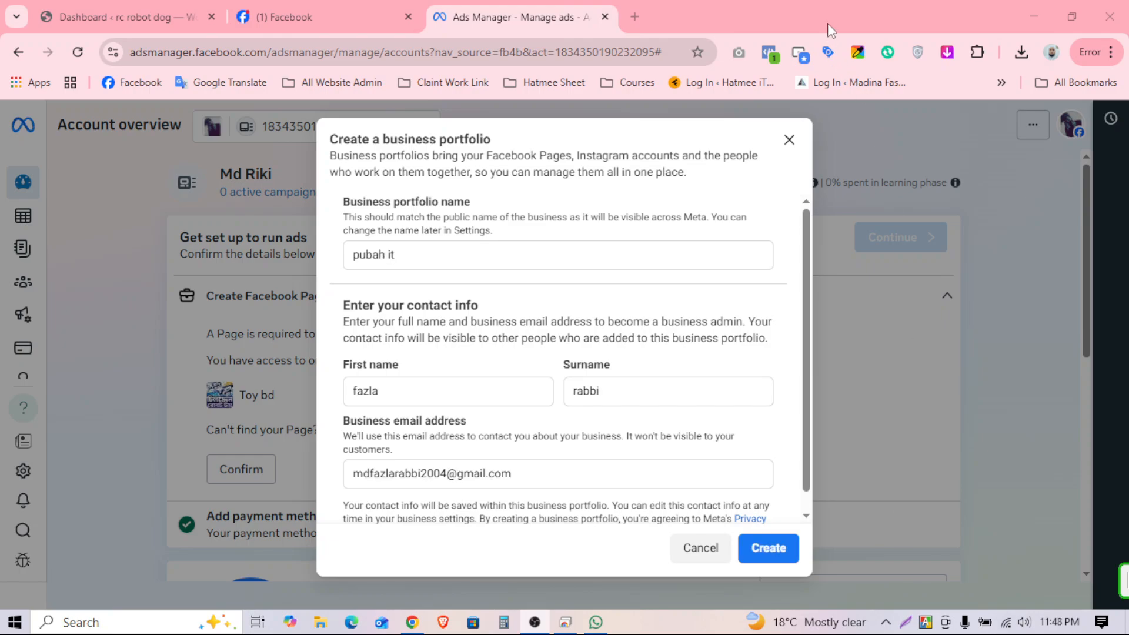
pyautogui.click(824, 16)
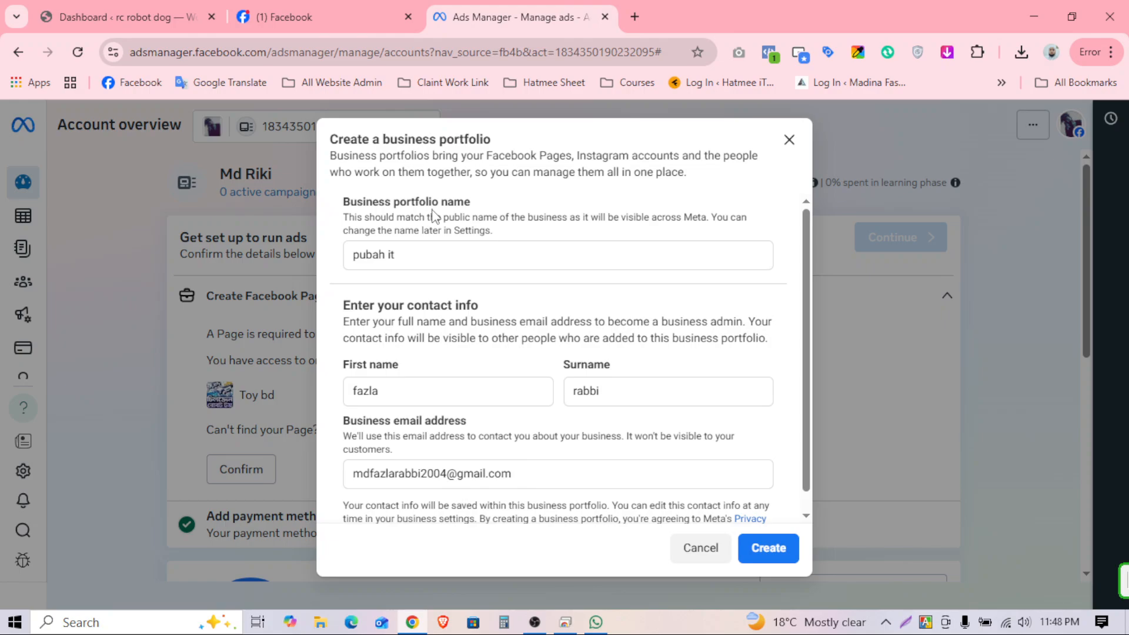
# Step: Check the entered first name, surname and business email, then submit the portfolio
pyautogui.moveTo(407, 259); pyautogui.dragTo(354, 256)
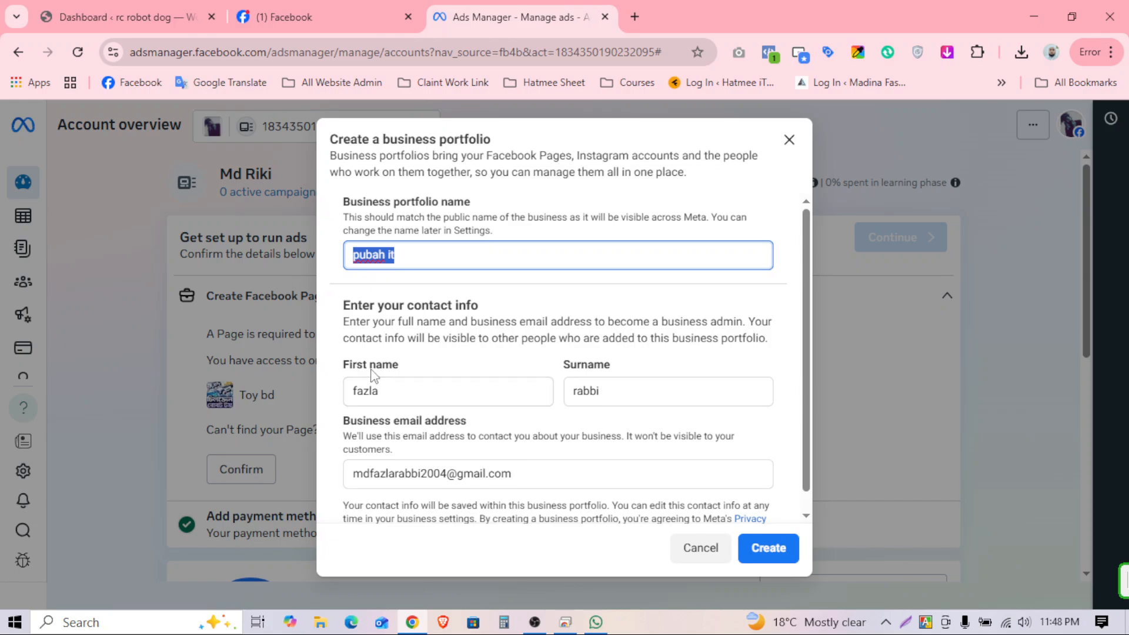
pyautogui.moveTo(404, 388); pyautogui.dragTo(340, 399)
pyautogui.moveTo(613, 390); pyautogui.dragTo(535, 401)
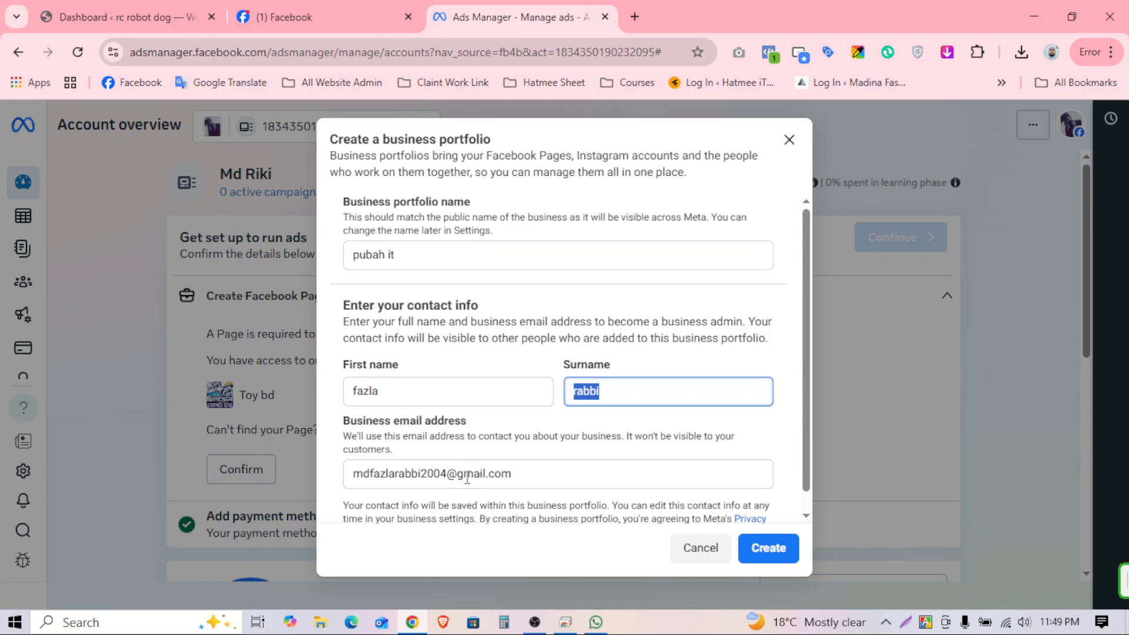
pyautogui.moveTo(549, 476); pyautogui.dragTo(347, 475)
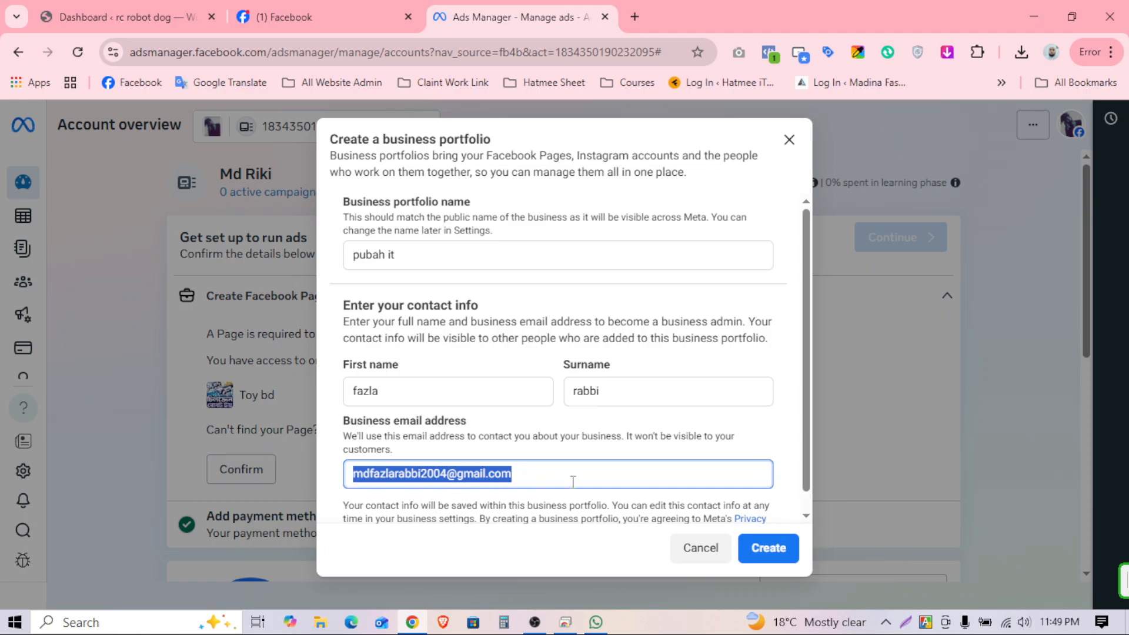
pyautogui.click(780, 553)
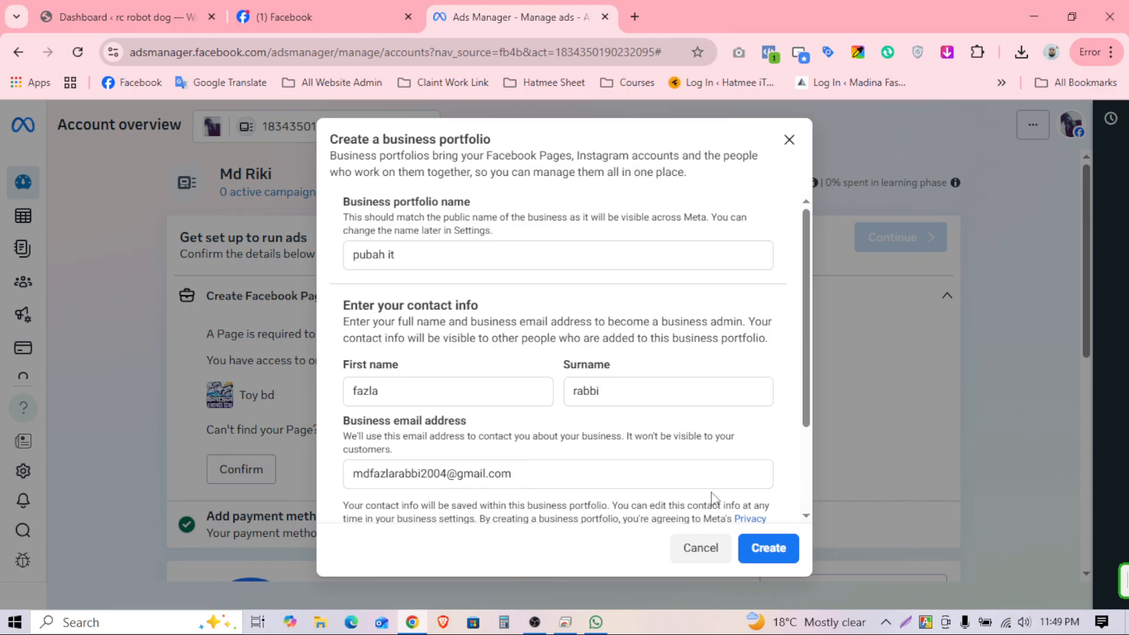
pyautogui.scroll(-2, 622, 427)
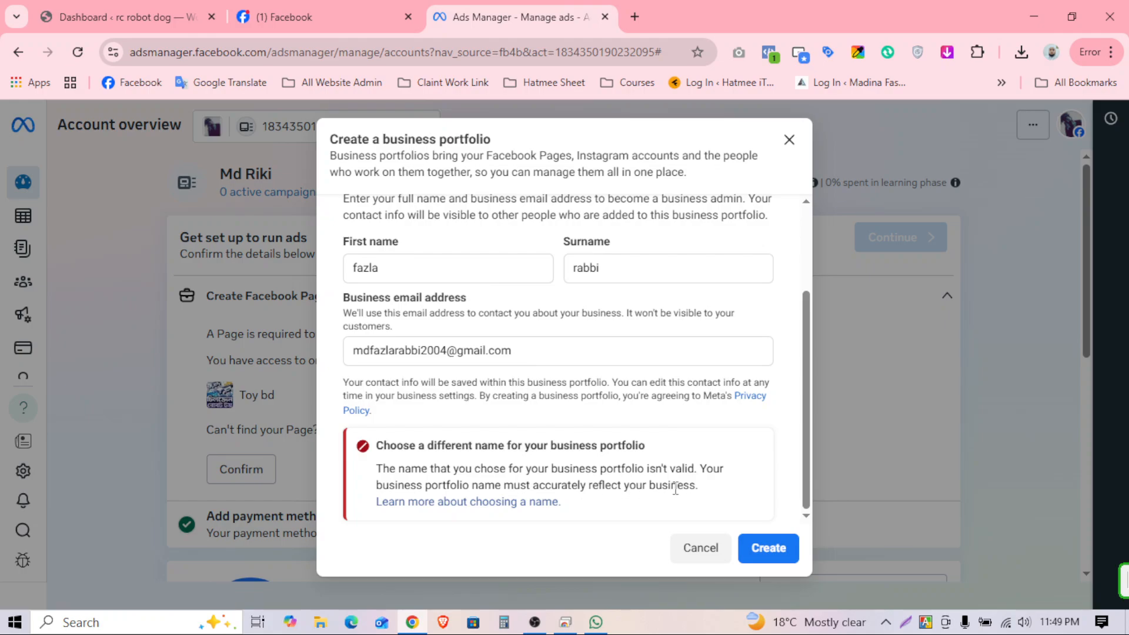
pyautogui.scroll(2, 656, 477)
# Step: Remove the space from the portfolio name to make it 'pubahit' and resubmit
pyautogui.click(405, 252)
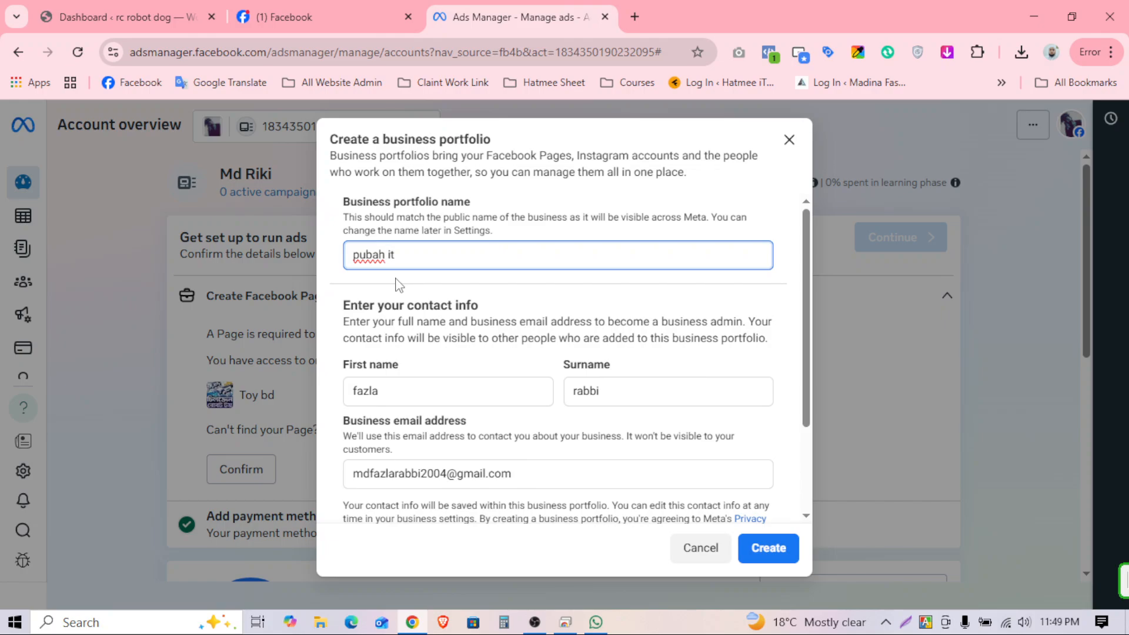
pyautogui.press('BackSpace')
pyautogui.click(432, 257)
pyautogui.scroll(-3, 535, 322)
pyautogui.click(768, 547)
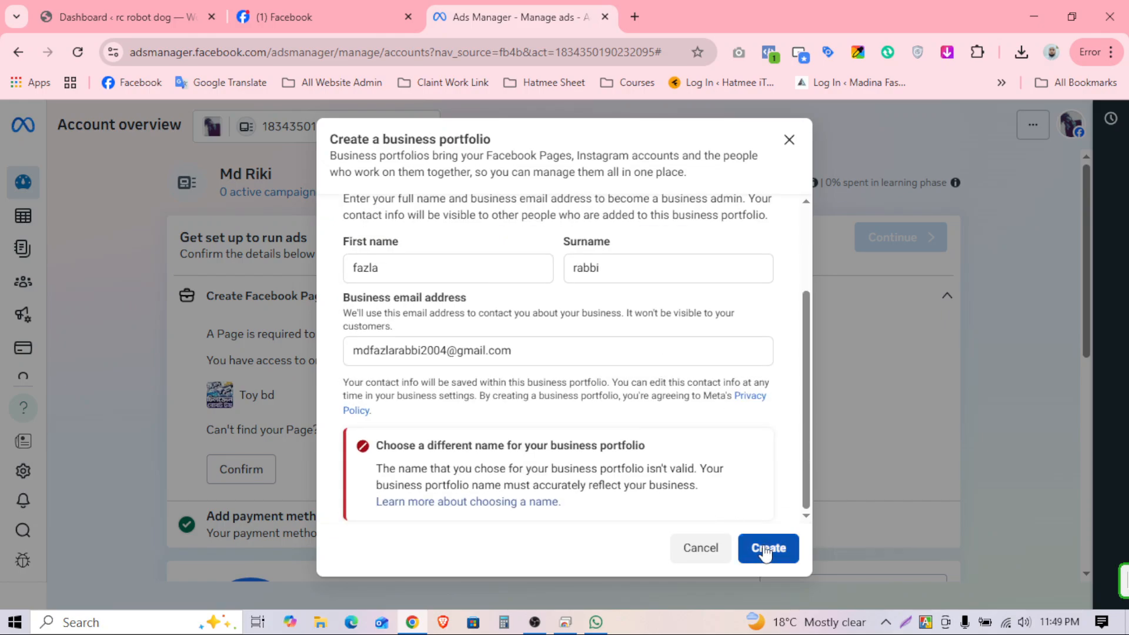
pyautogui.scroll(3, 597, 369)
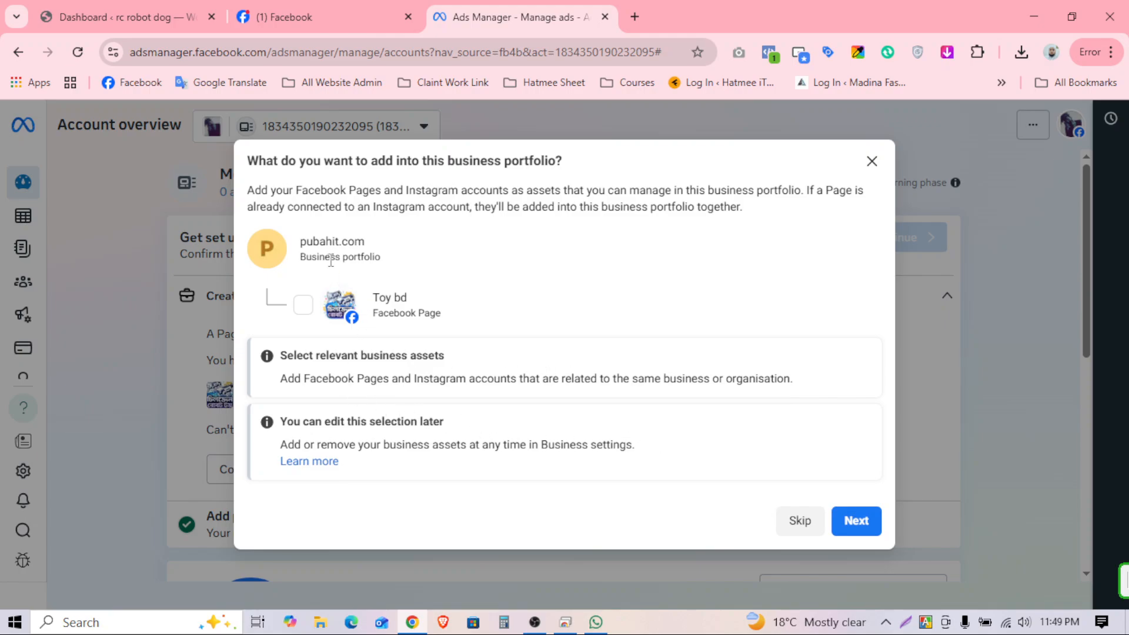
# Step: Select the pubahit.com name, then tick the Toy bd Page and continue to adding people
pyautogui.moveTo(322, 257); pyautogui.dragTo(410, 263)
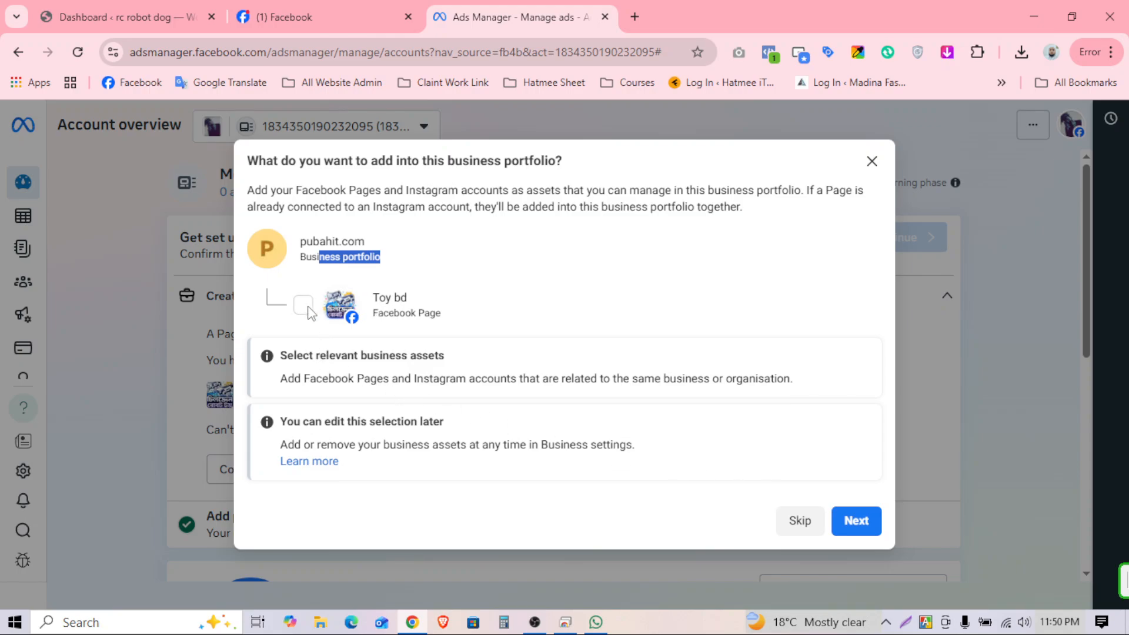
pyautogui.tripleClick(324, 250)
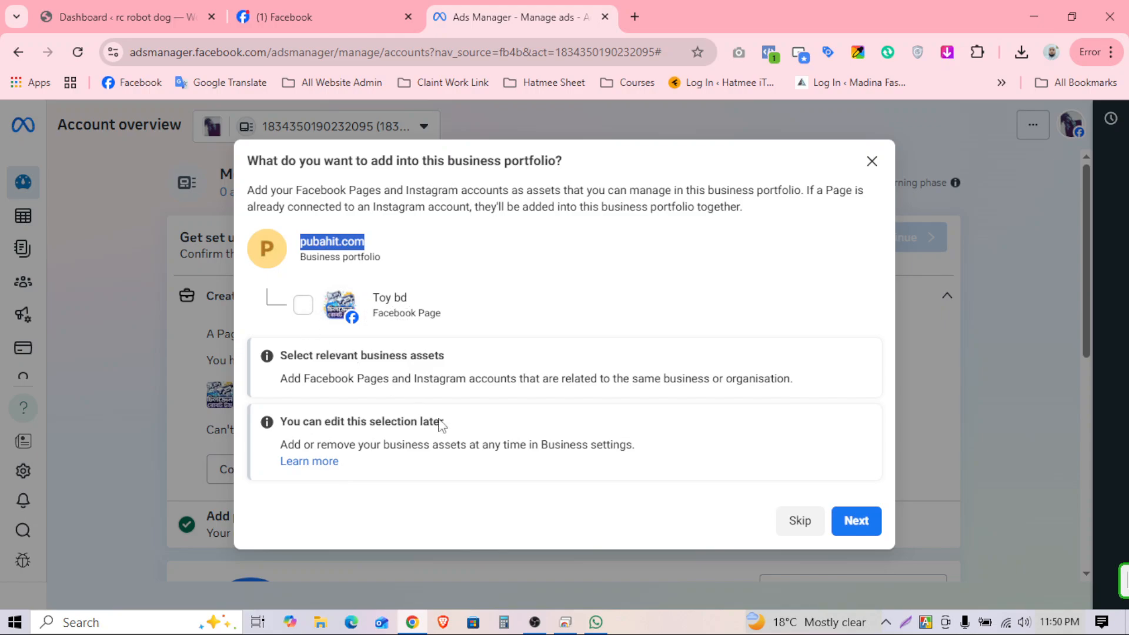
pyautogui.click(538, 624)
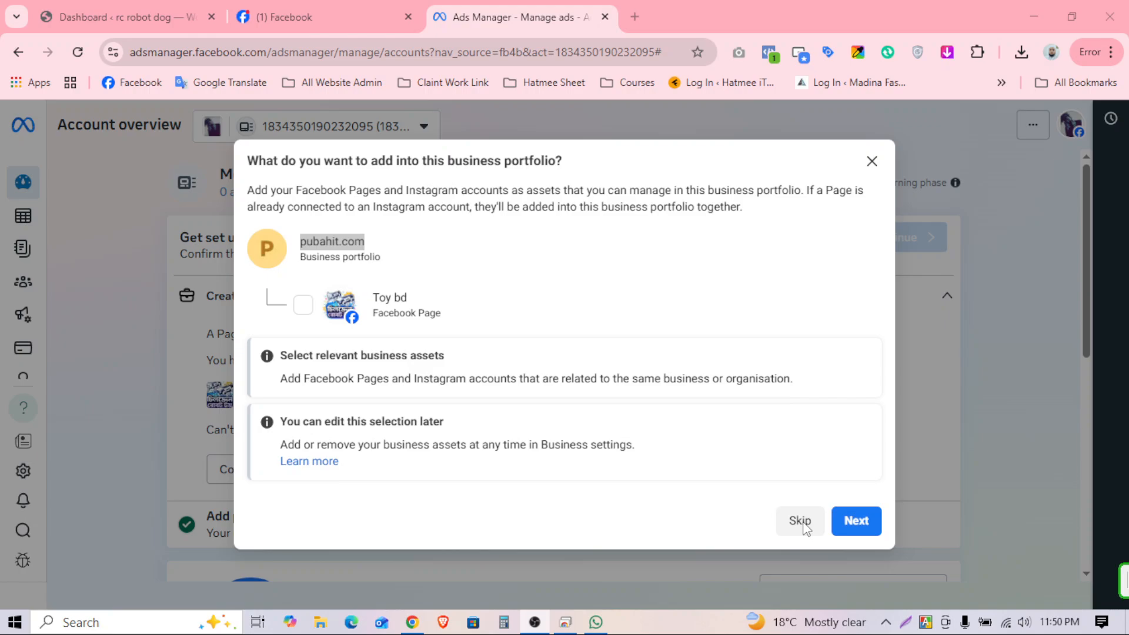
pyautogui.click(888, 471)
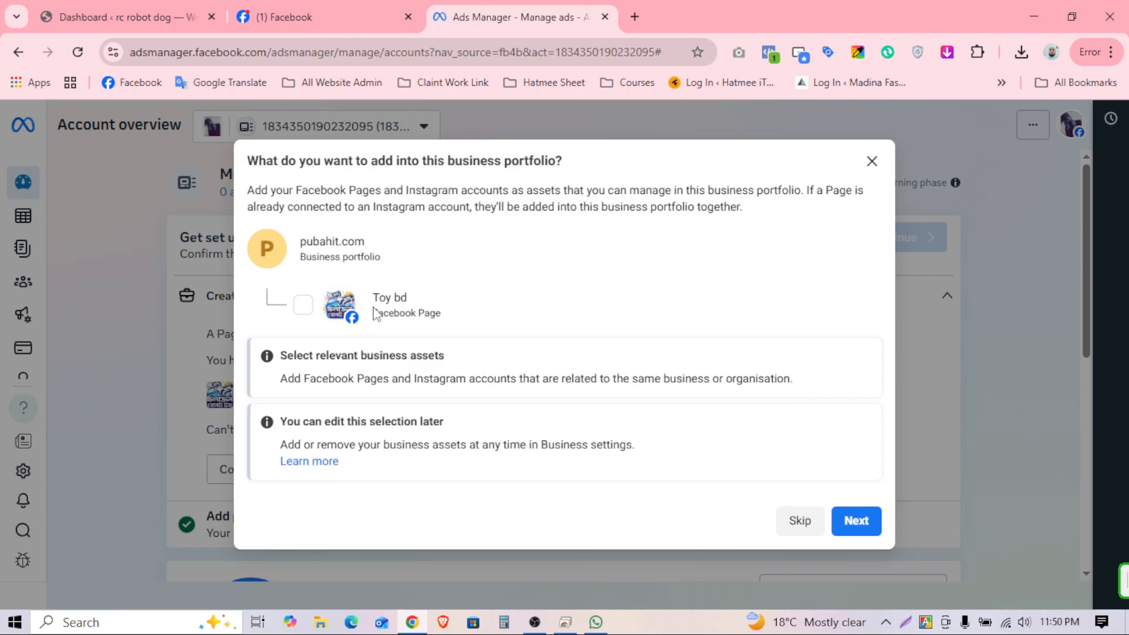
pyautogui.click(303, 304)
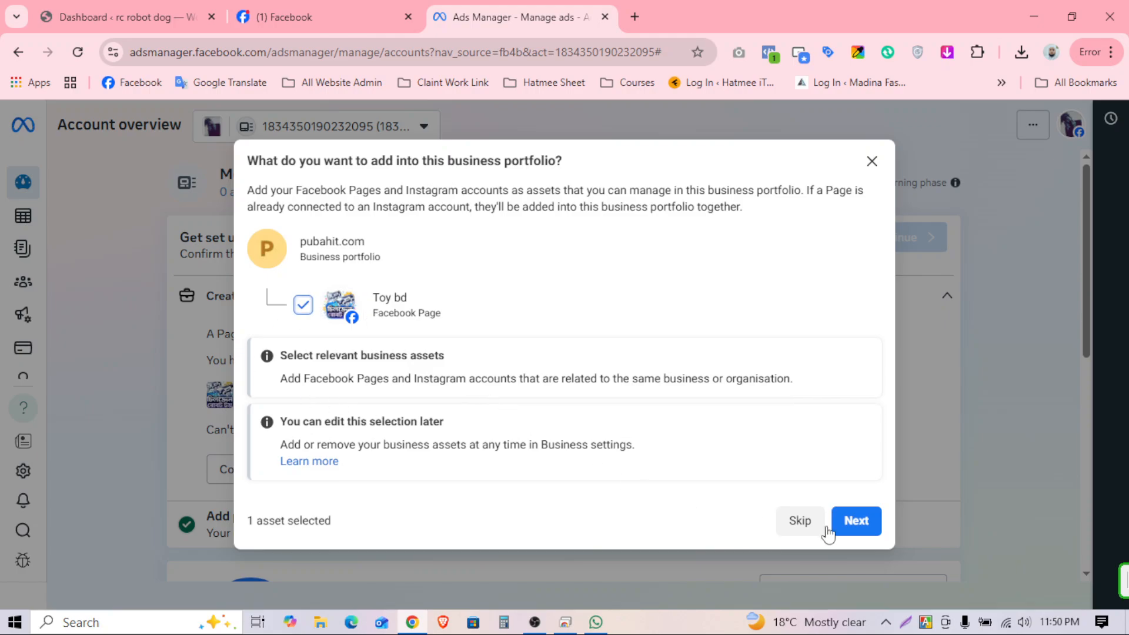
pyautogui.click(866, 532)
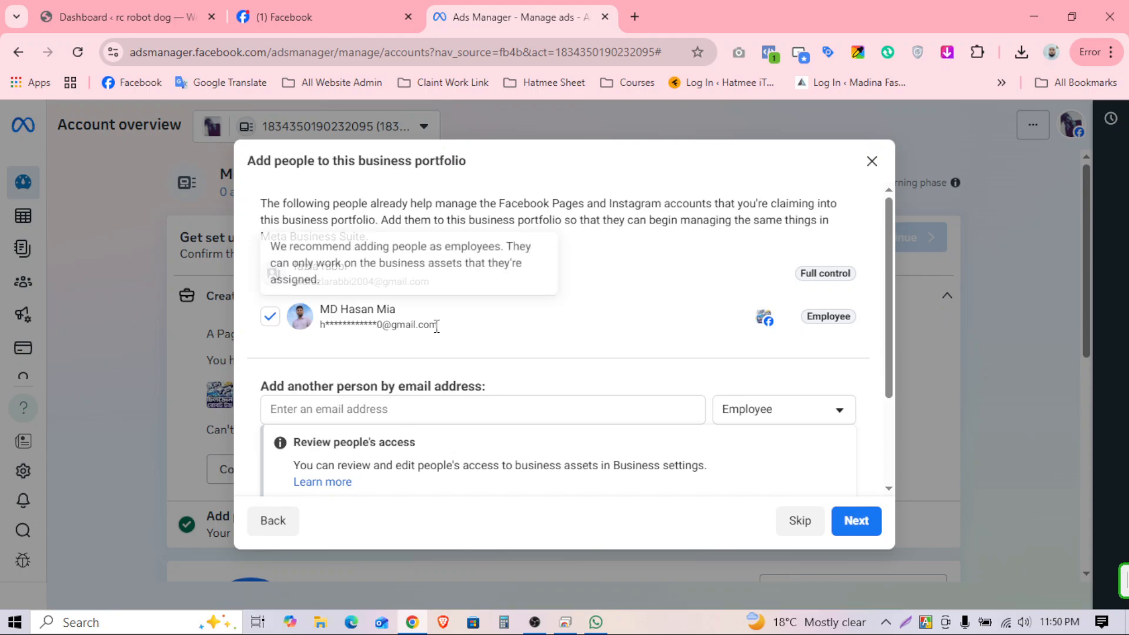
pyautogui.scroll(-3, 661, 434)
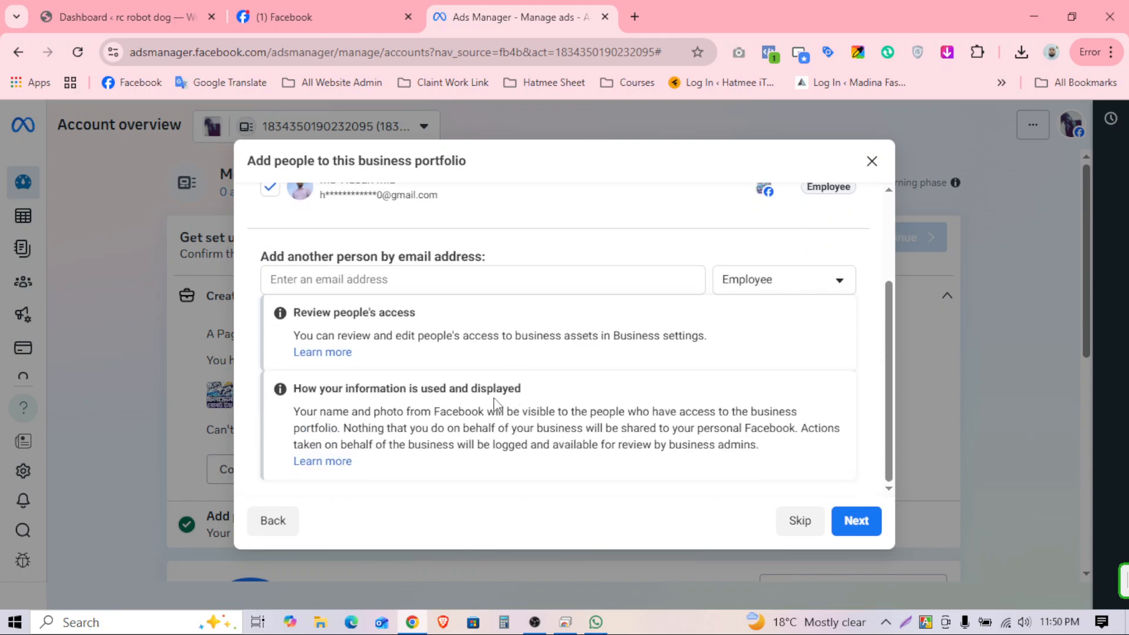
pyautogui.scroll(3, 682, 406)
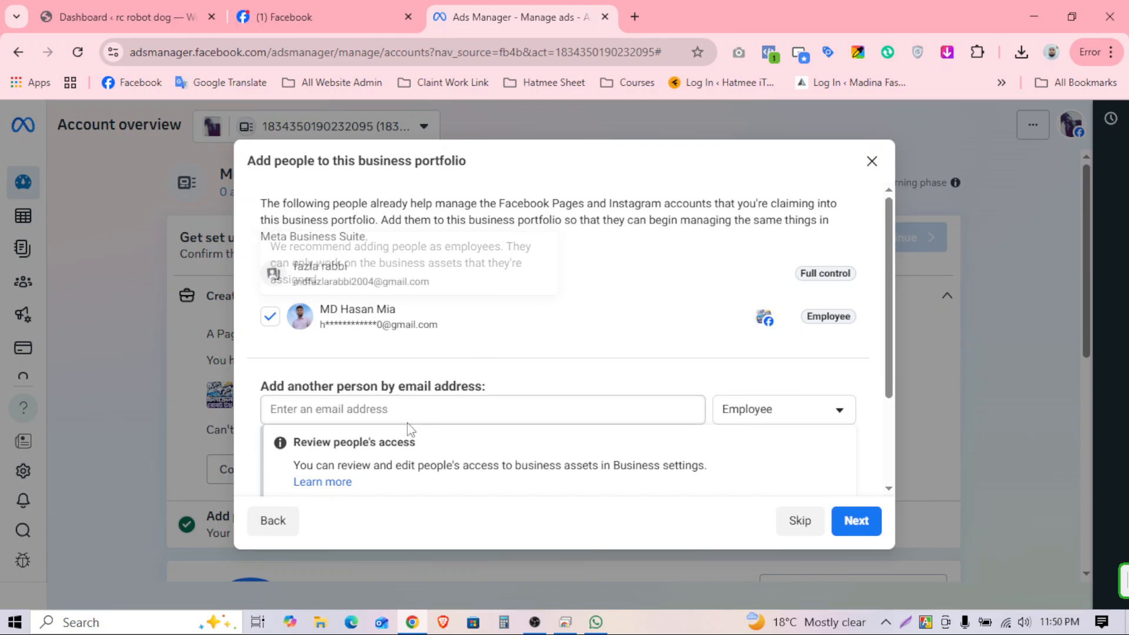
pyautogui.click(344, 405)
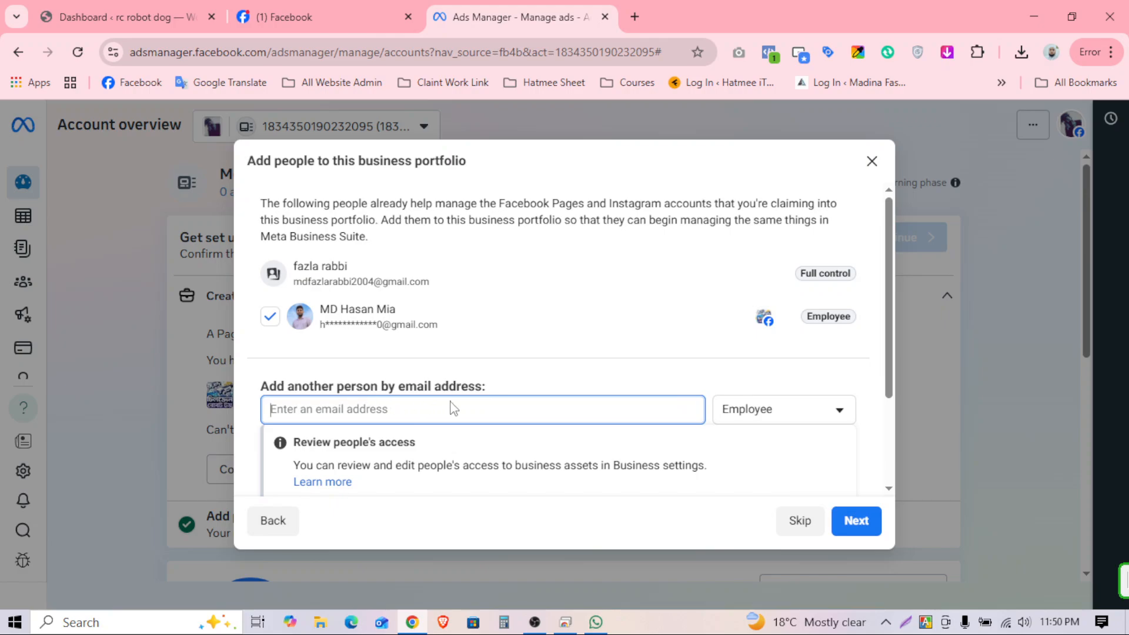
pyautogui.scroll(-2, 564, 406)
pyautogui.scroll(1, 509, 334)
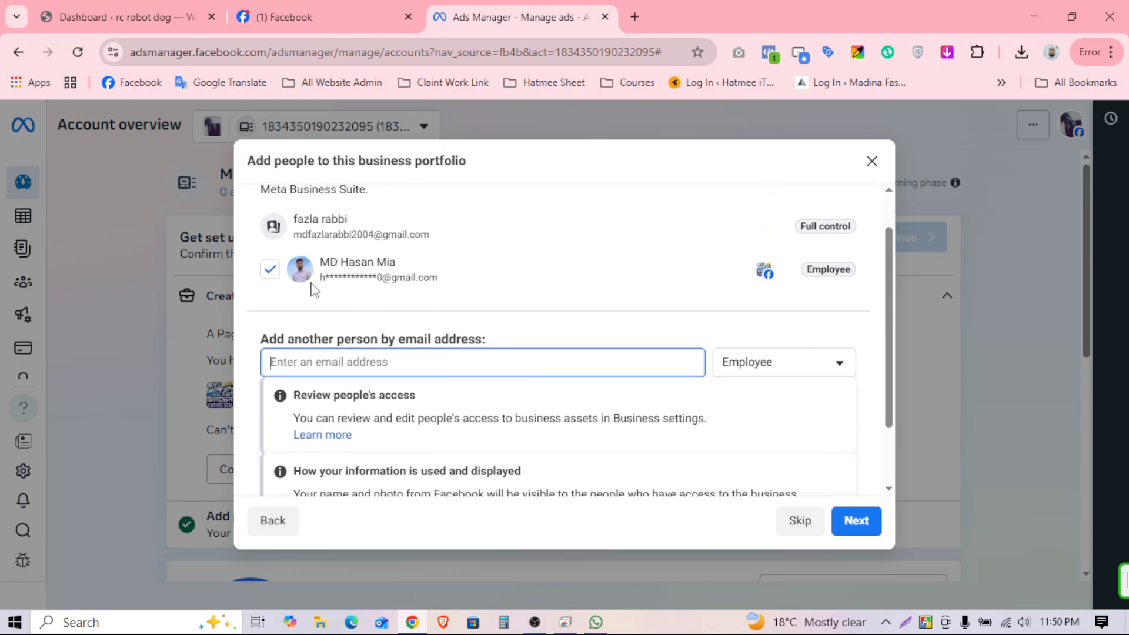
pyautogui.scroll(1, 587, 354)
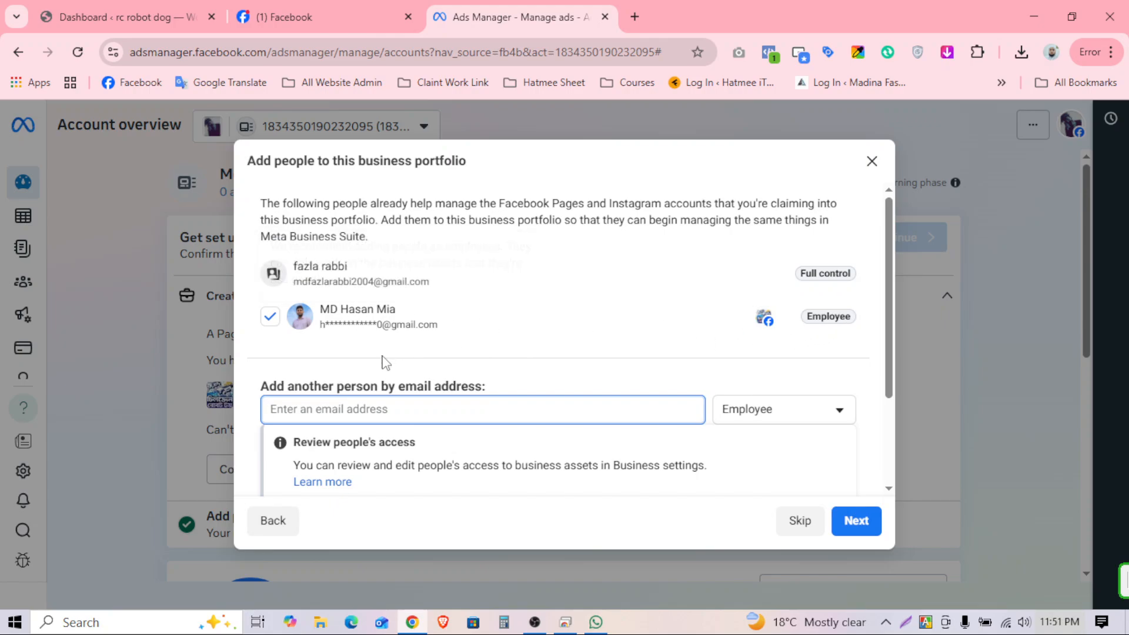
pyautogui.scroll(-2, 471, 429)
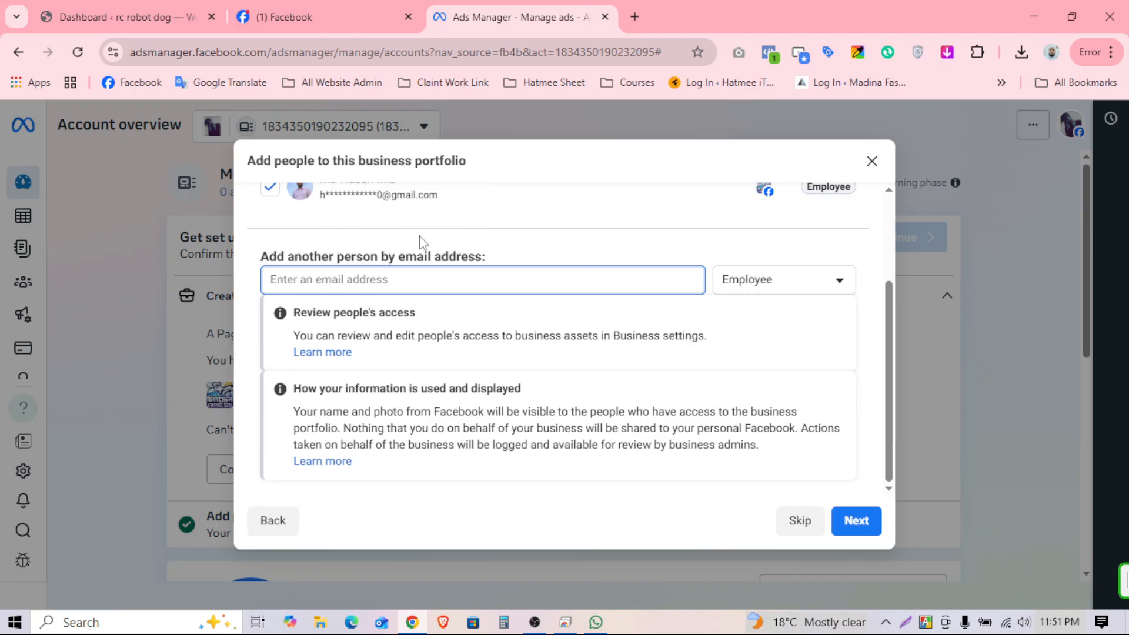
pyautogui.scroll(2, 584, 325)
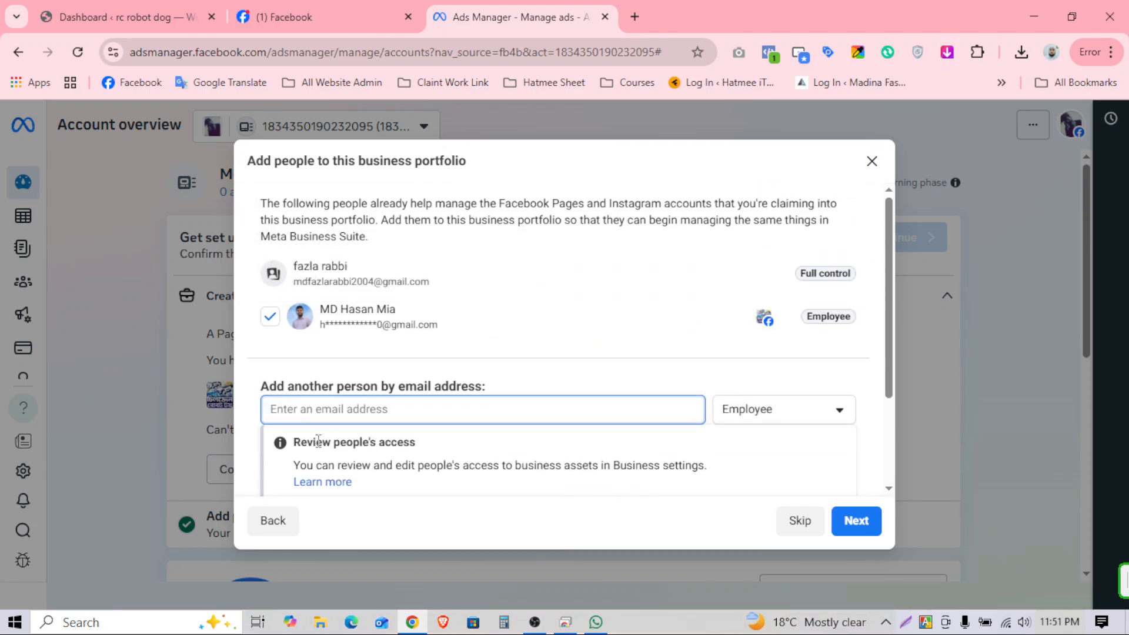
pyautogui.scroll(-2, 597, 488)
# Step: Move past the add-people step, review the portfolio summary and confirm it
pyautogui.click(868, 527)
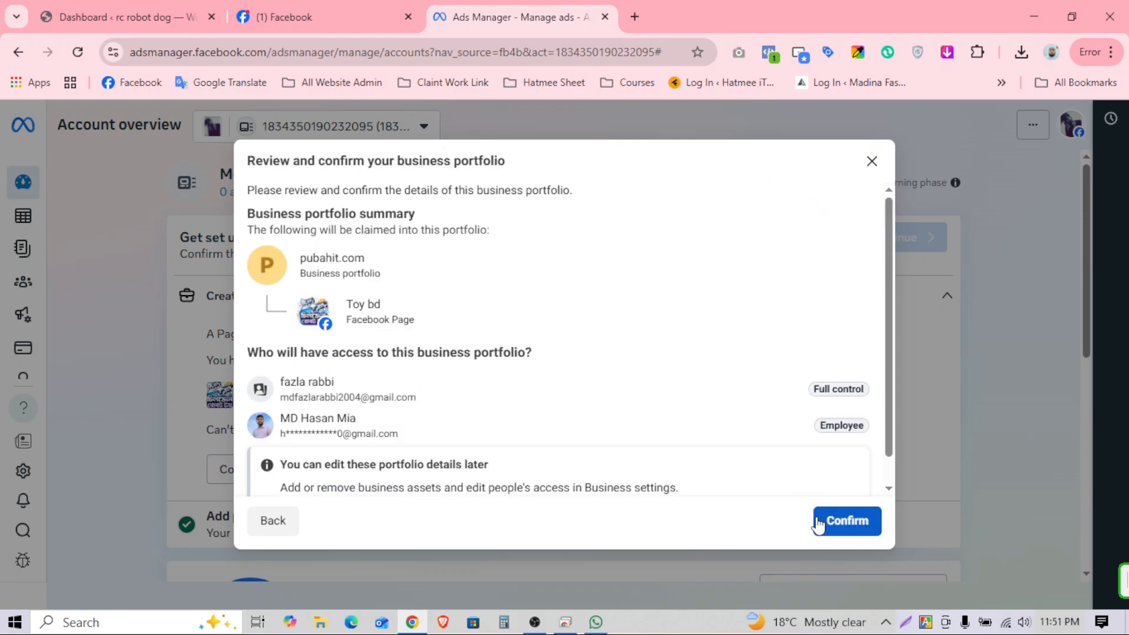
pyautogui.scroll(-1, 647, 357)
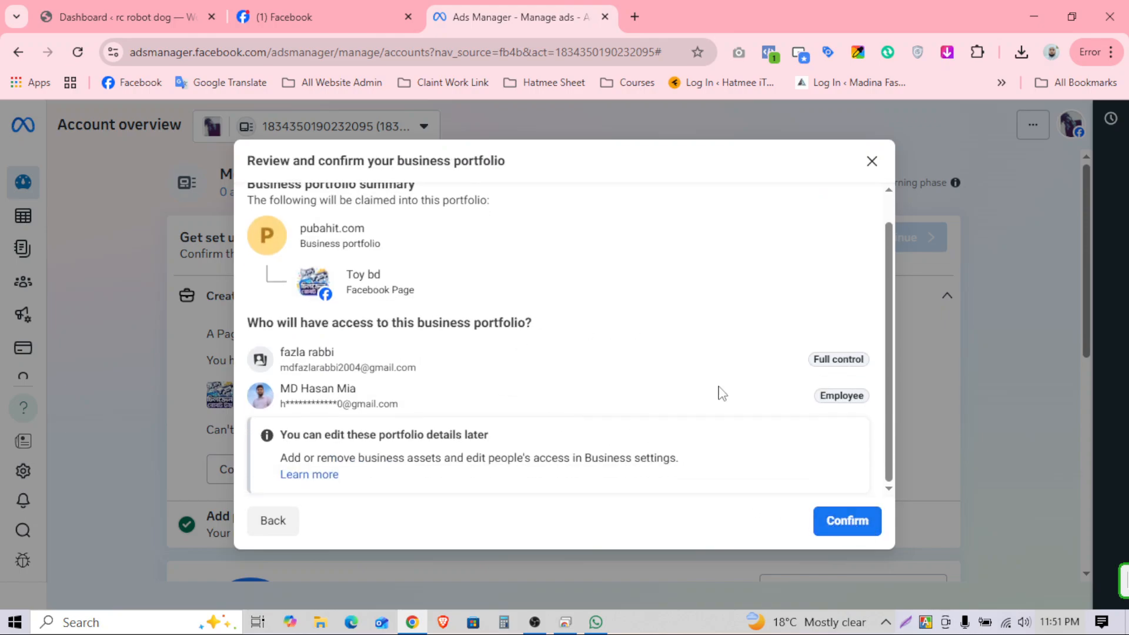
pyautogui.click(852, 523)
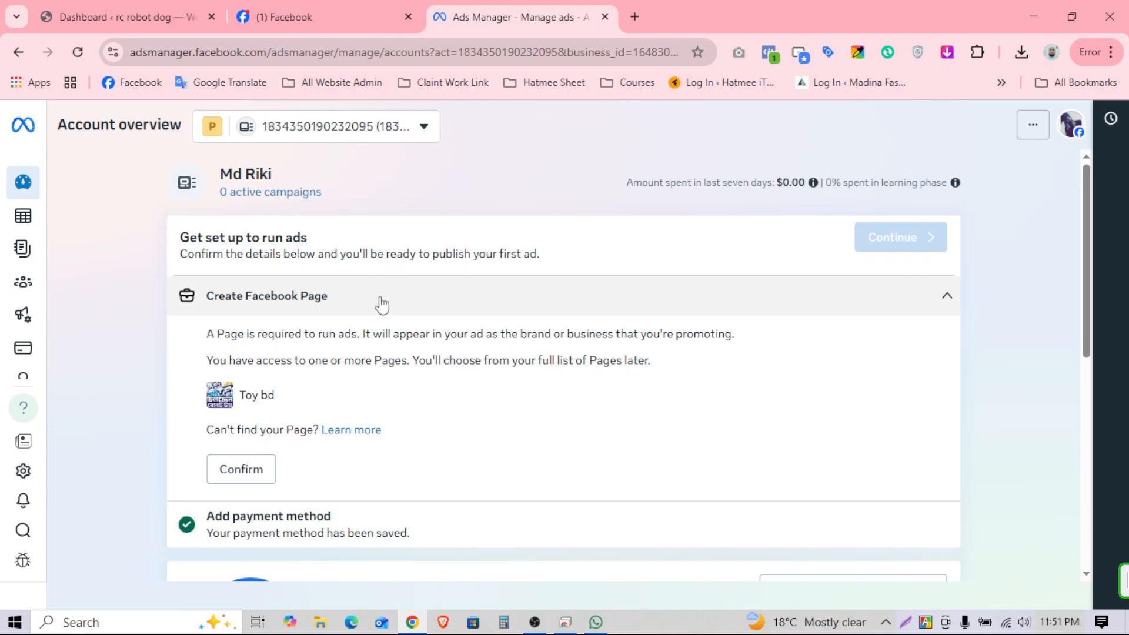
# Step: Check pubahit.com in the ad account list, then go to the empty Campaigns page
pyautogui.click(370, 136)
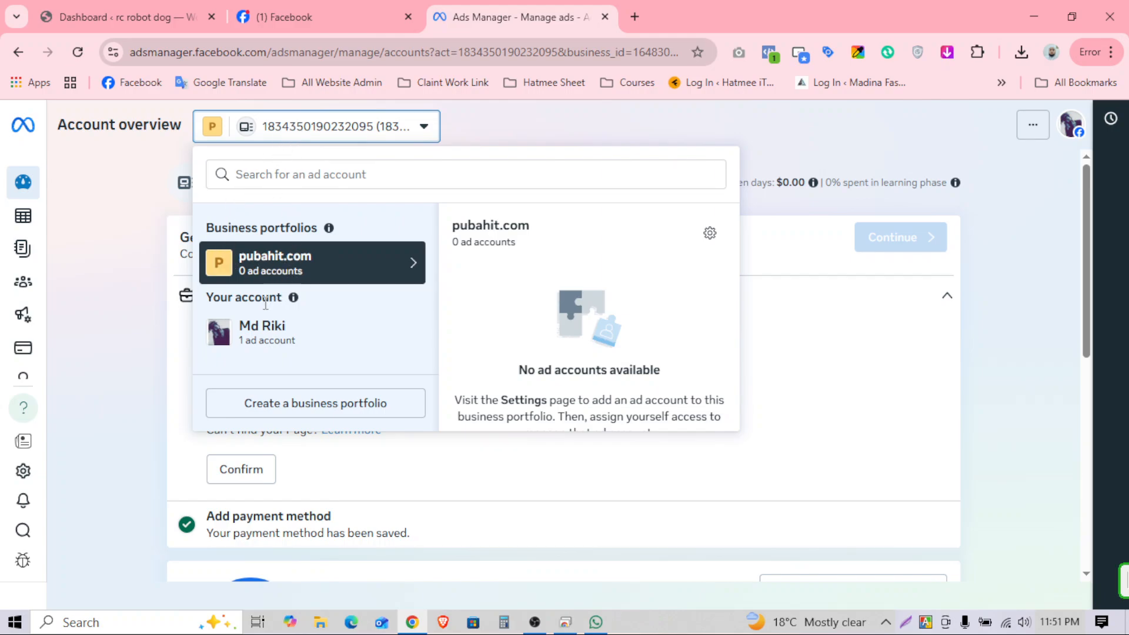
pyautogui.moveTo(232, 300); pyautogui.dragTo(300, 303)
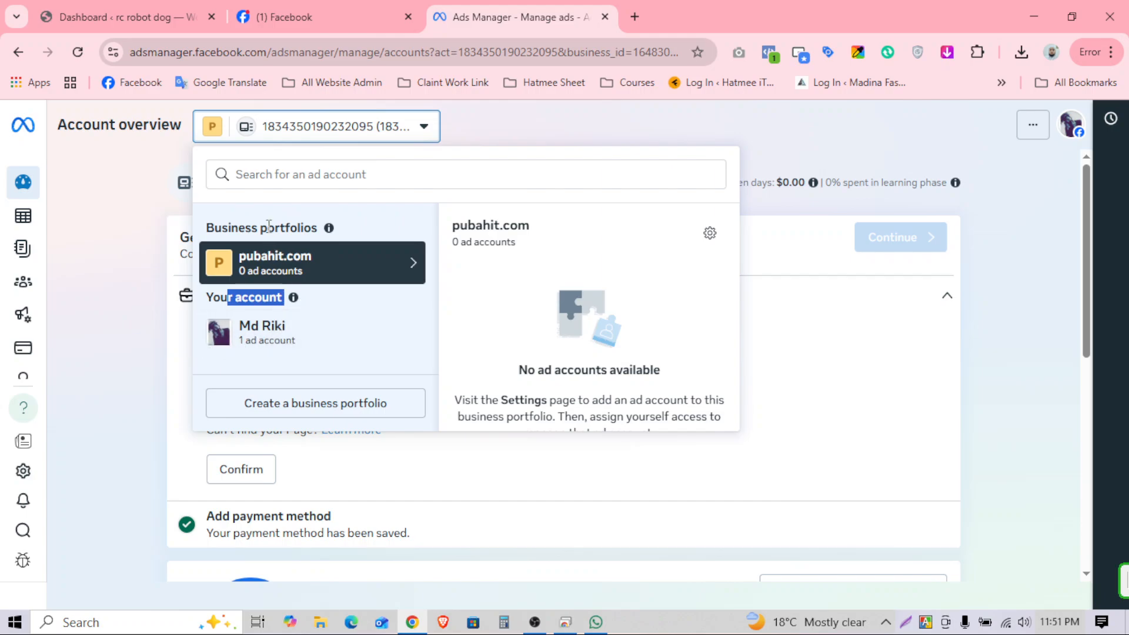
pyautogui.moveTo(228, 229); pyautogui.dragTo(310, 228)
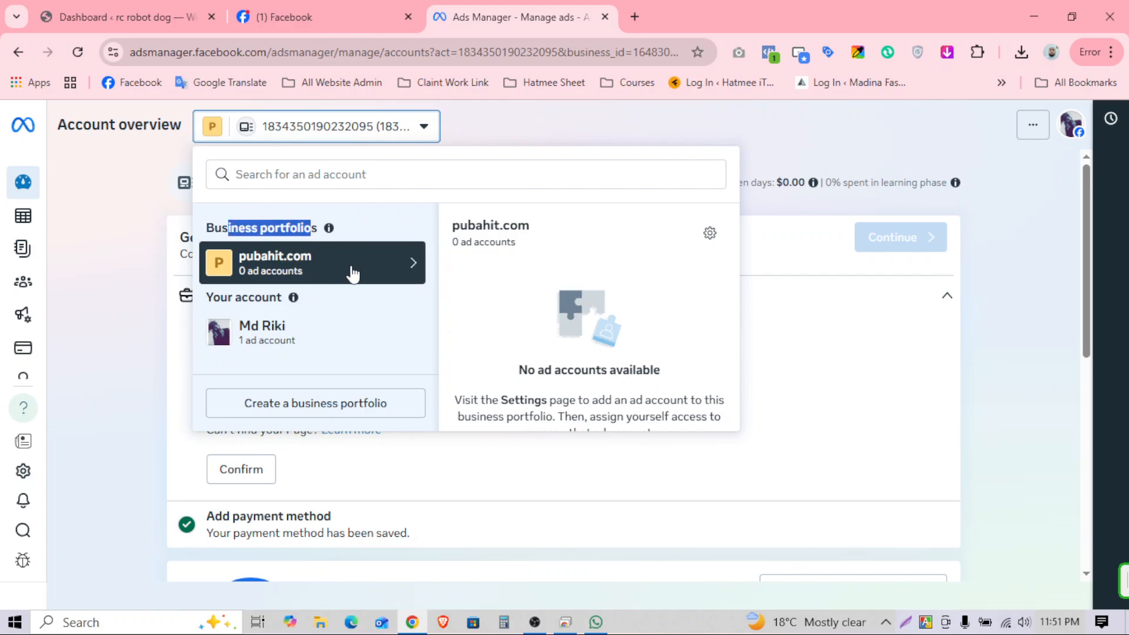
pyautogui.scroll(-1, 567, 269)
pyautogui.click(330, 276)
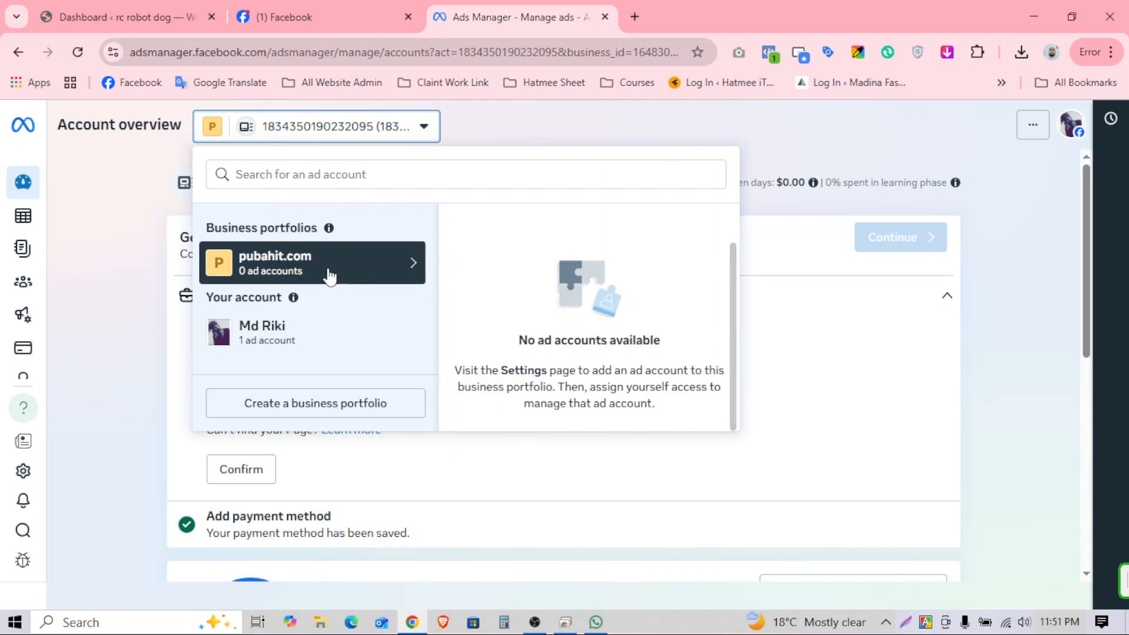
pyautogui.click(832, 305)
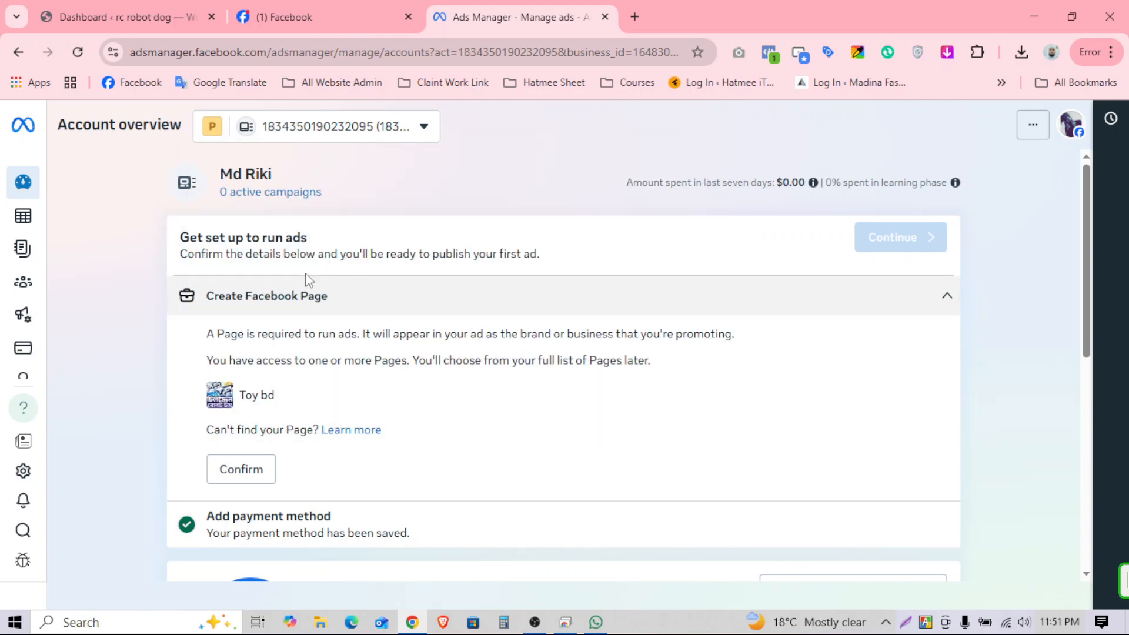
pyautogui.scroll(-5, 361, 437)
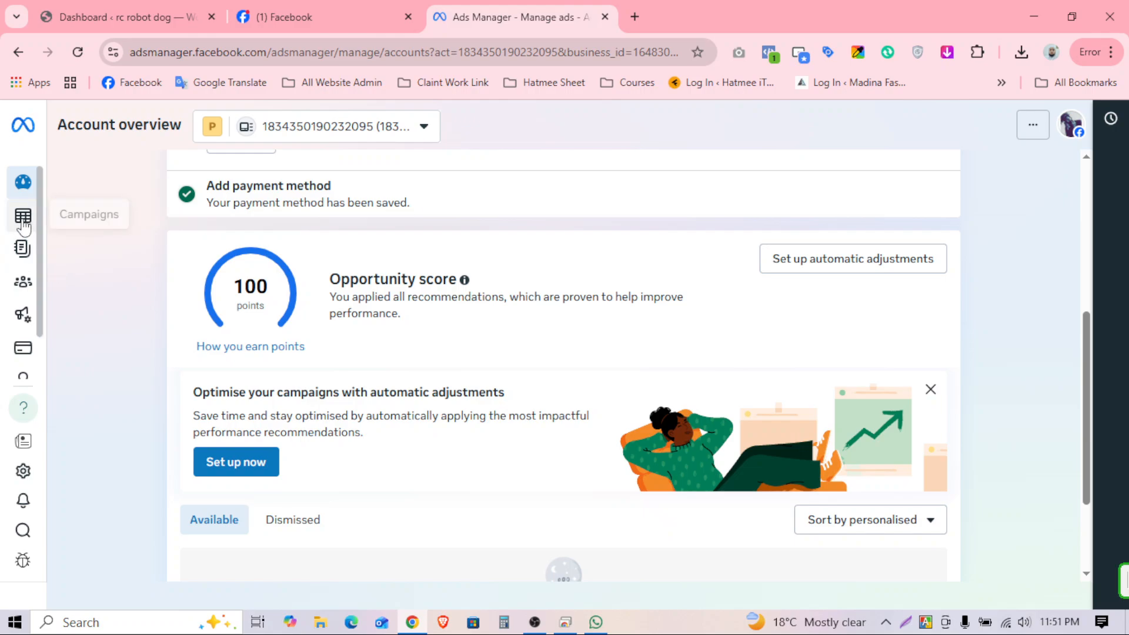
pyautogui.click(33, 217)
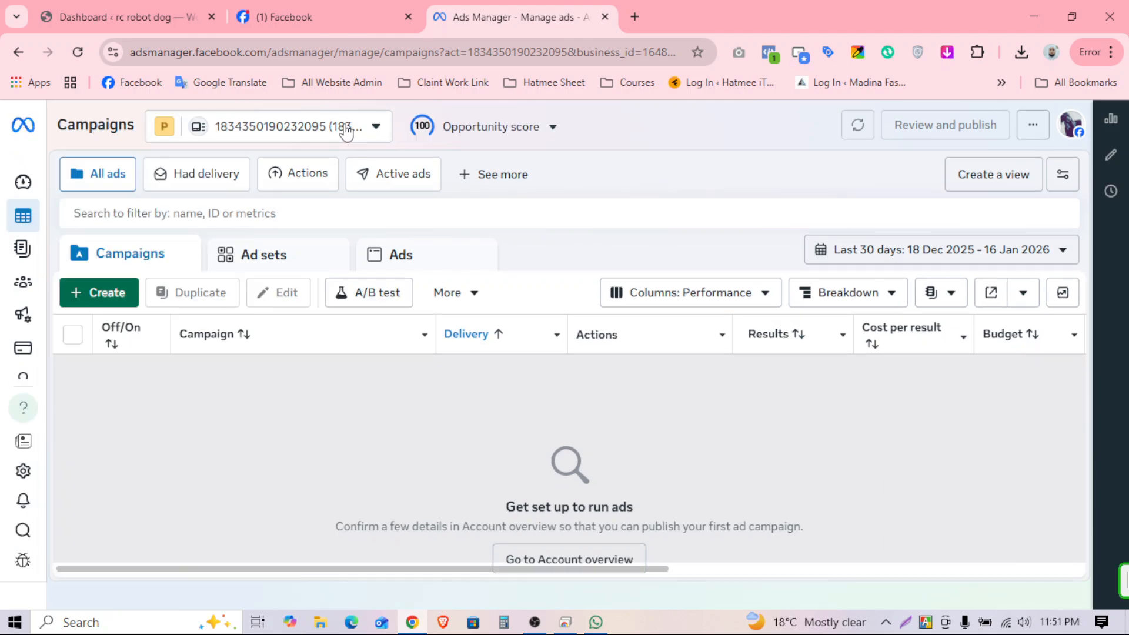
# Step: Reopen the ad account list and open pubahit.com's business settings via its gear icon
pyautogui.click(345, 130)
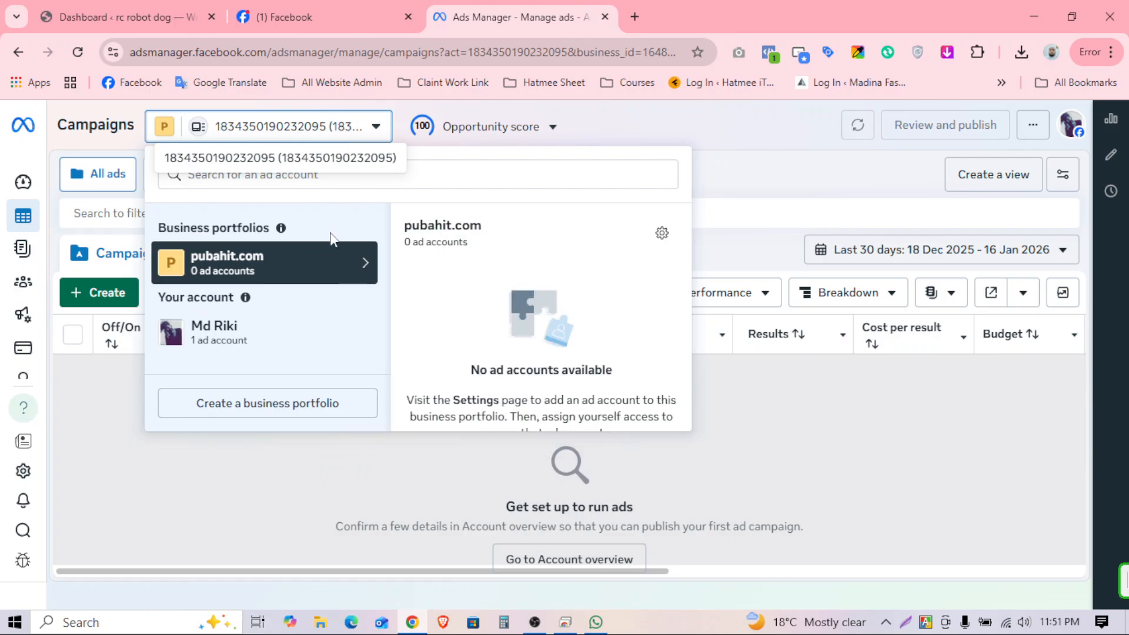
pyautogui.click(825, 172)
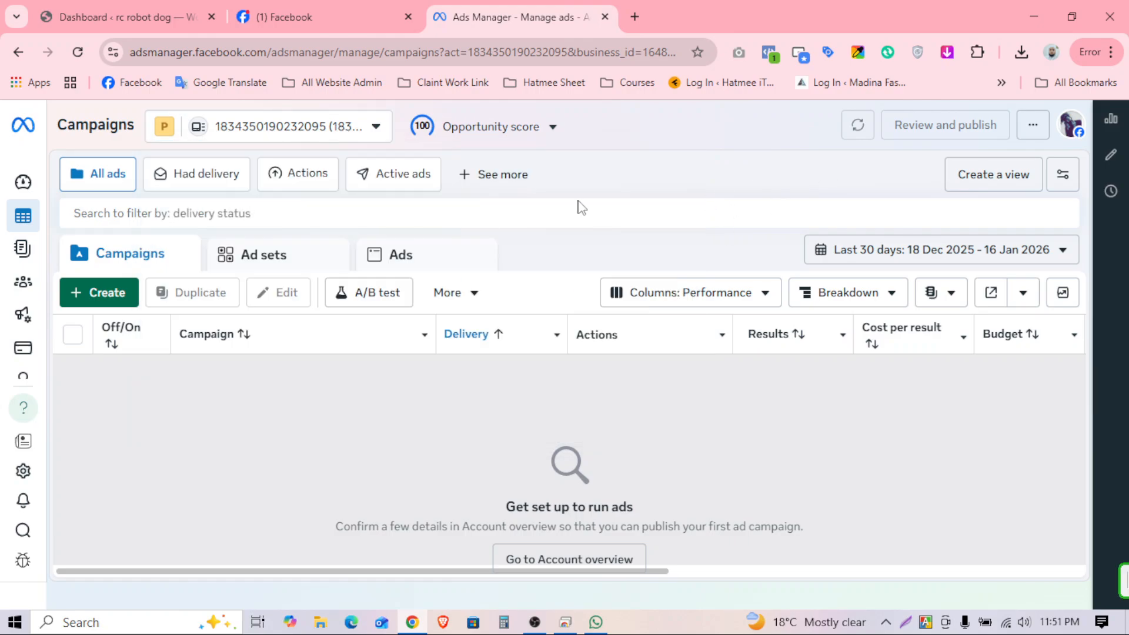
pyautogui.click(321, 140)
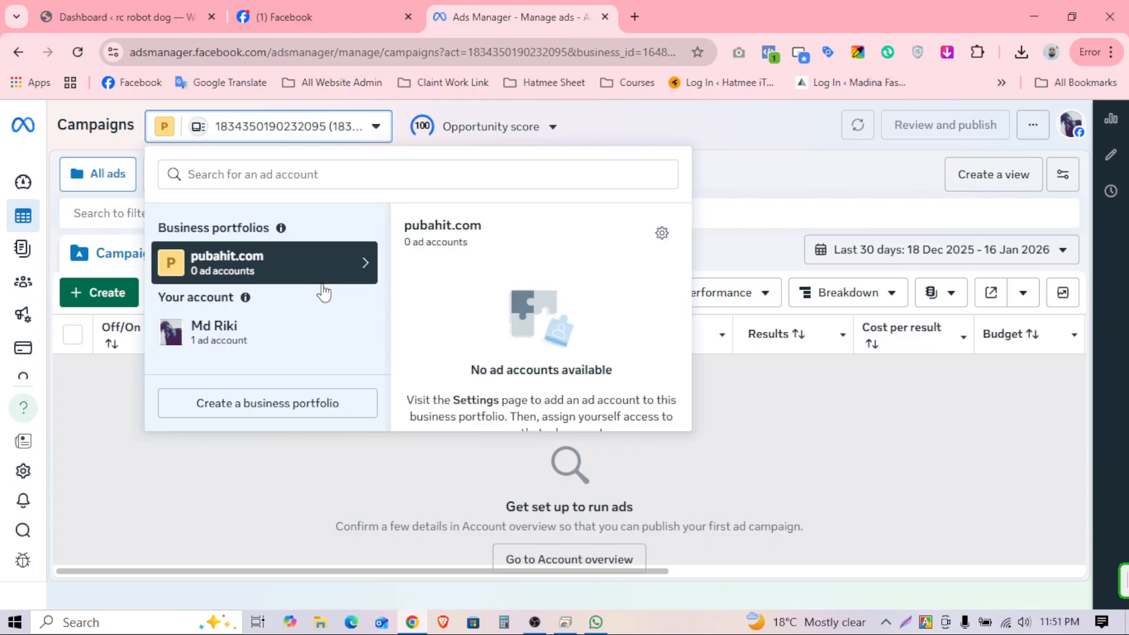
pyautogui.click(661, 236)
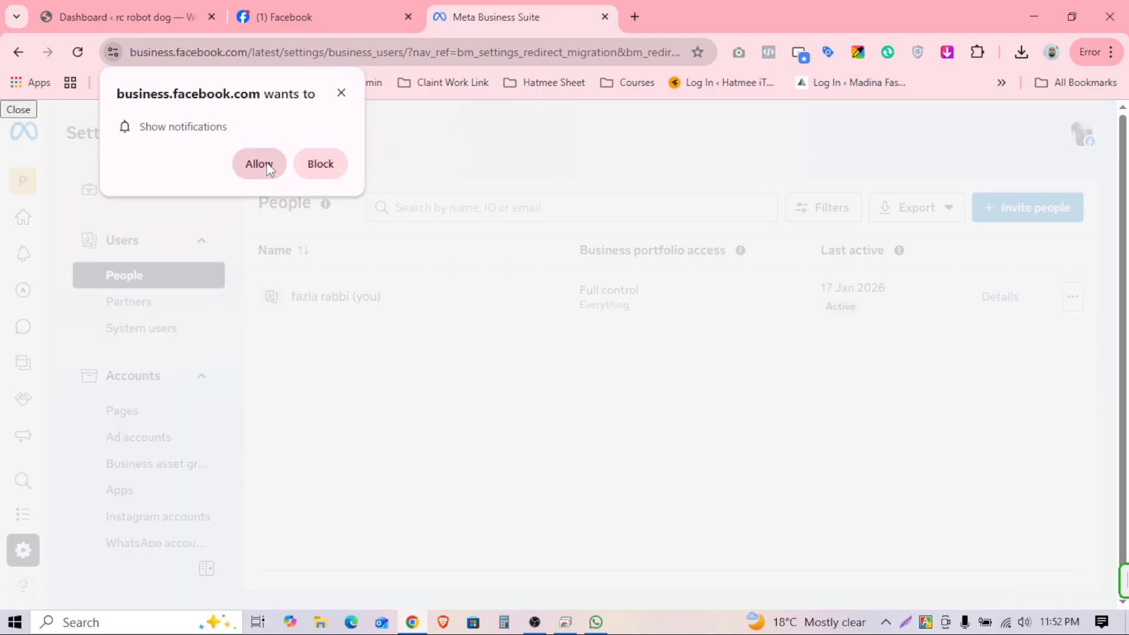
# Step: Dismiss the notification prompt, go to the portfolio's Ad accounts and choose Add
pyautogui.click(342, 94)
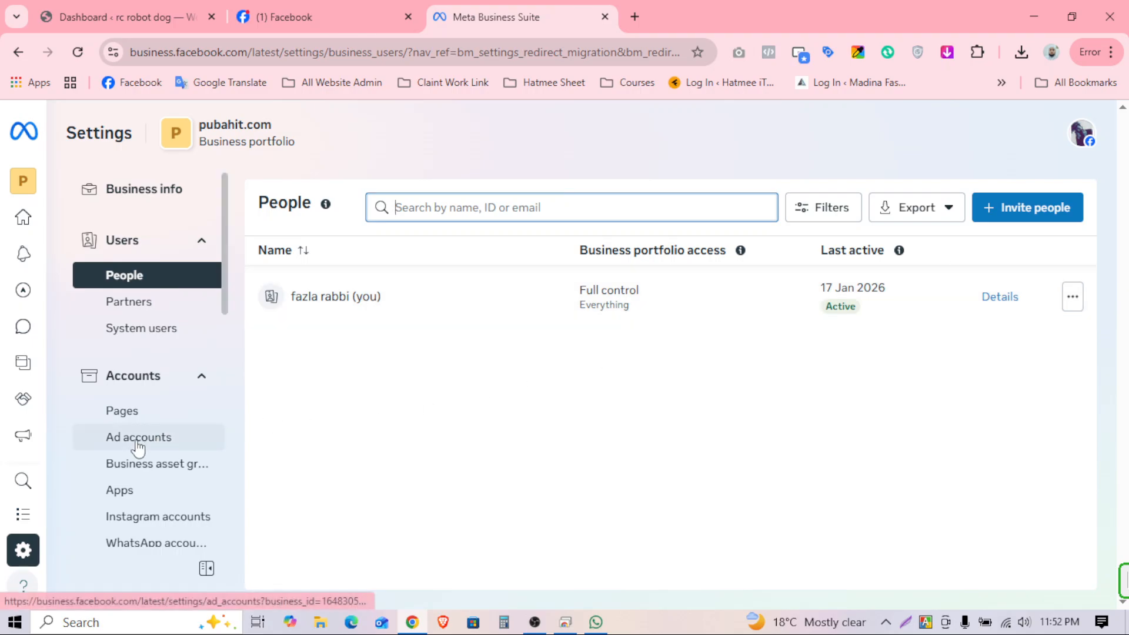
pyautogui.click(120, 448)
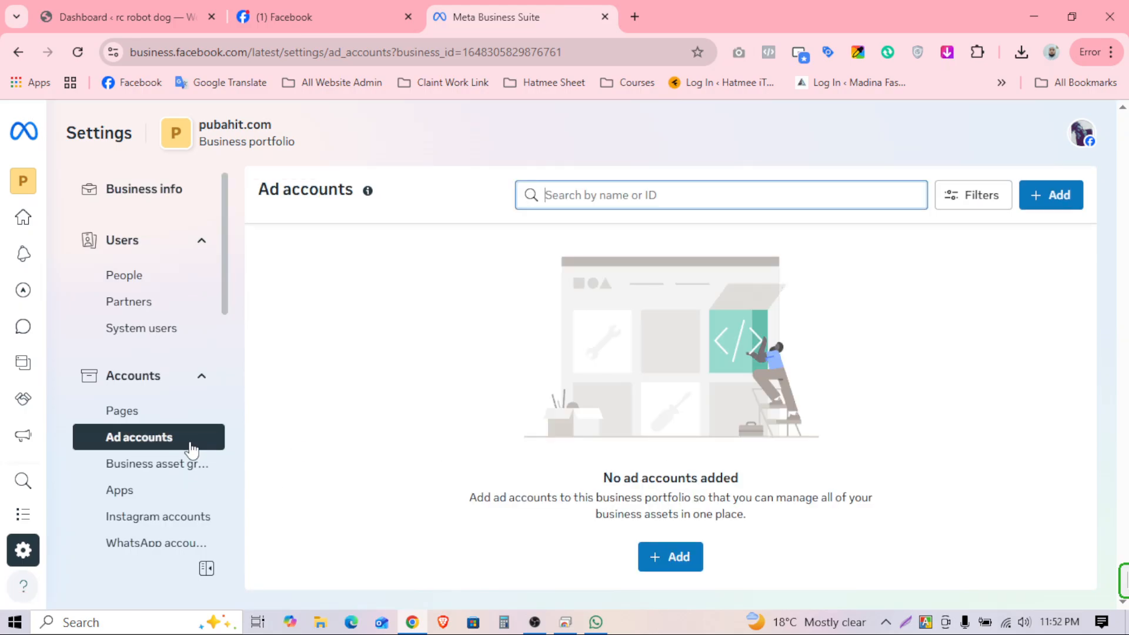
pyautogui.click(1053, 205)
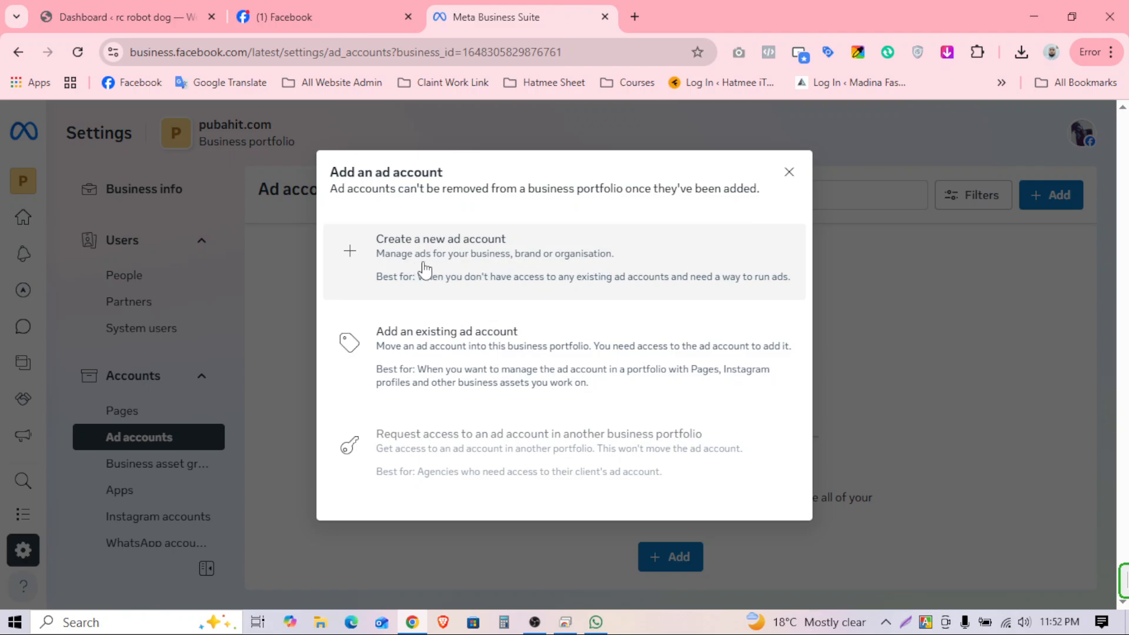
# Step: Start a new ad account named pubahit.com with the Asia/Dhaka time zone
pyautogui.click(564, 262)
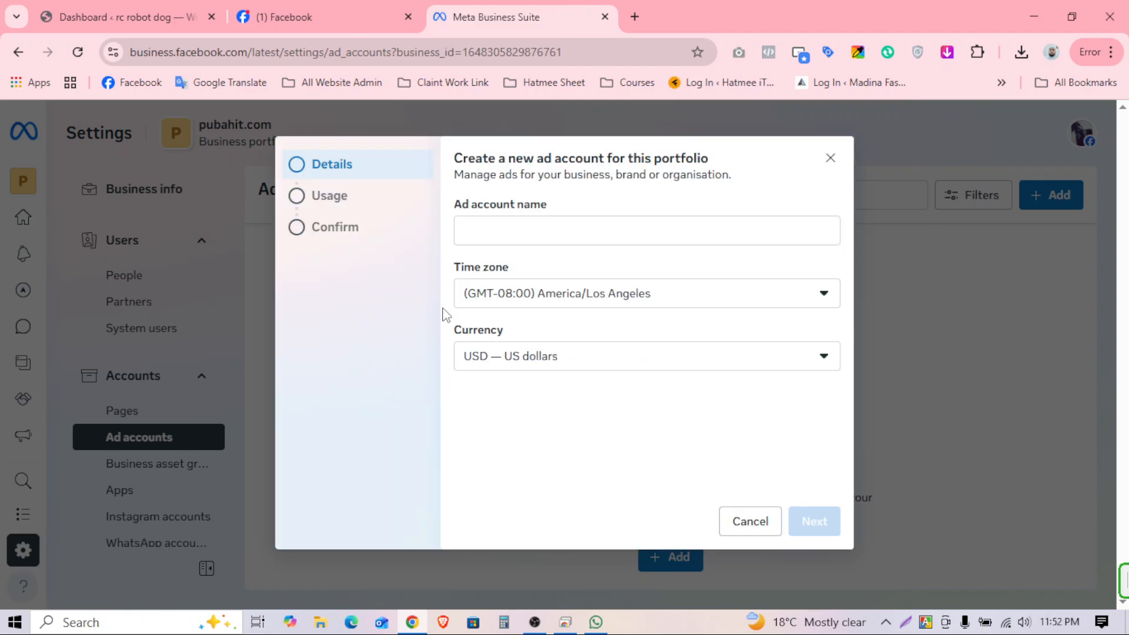
pyautogui.click(516, 228)
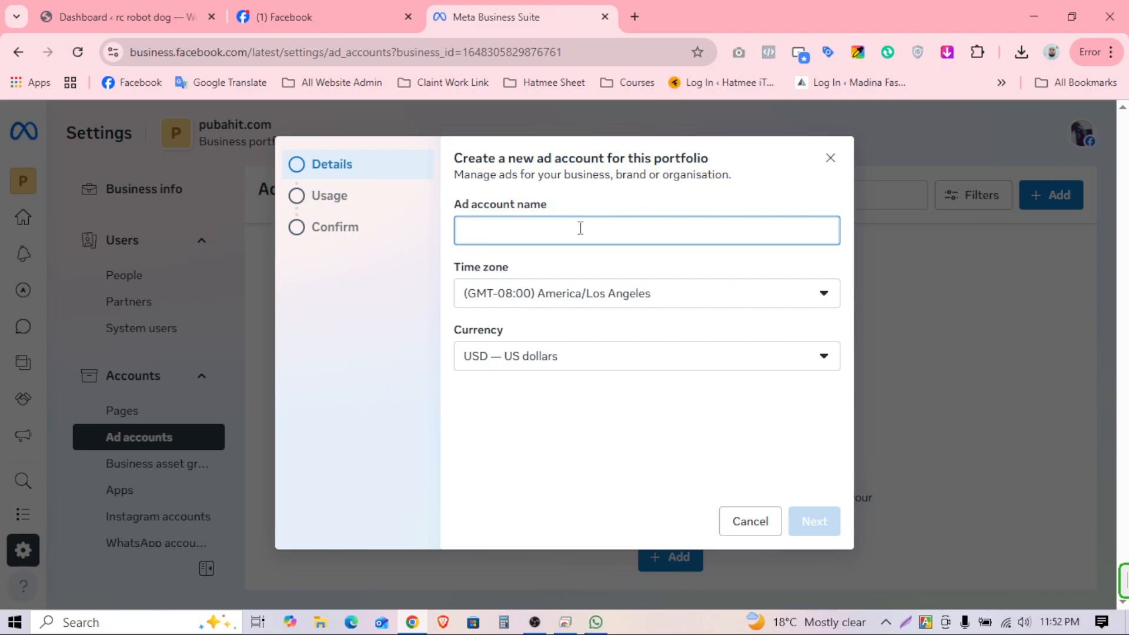
pyautogui.write('pubah')
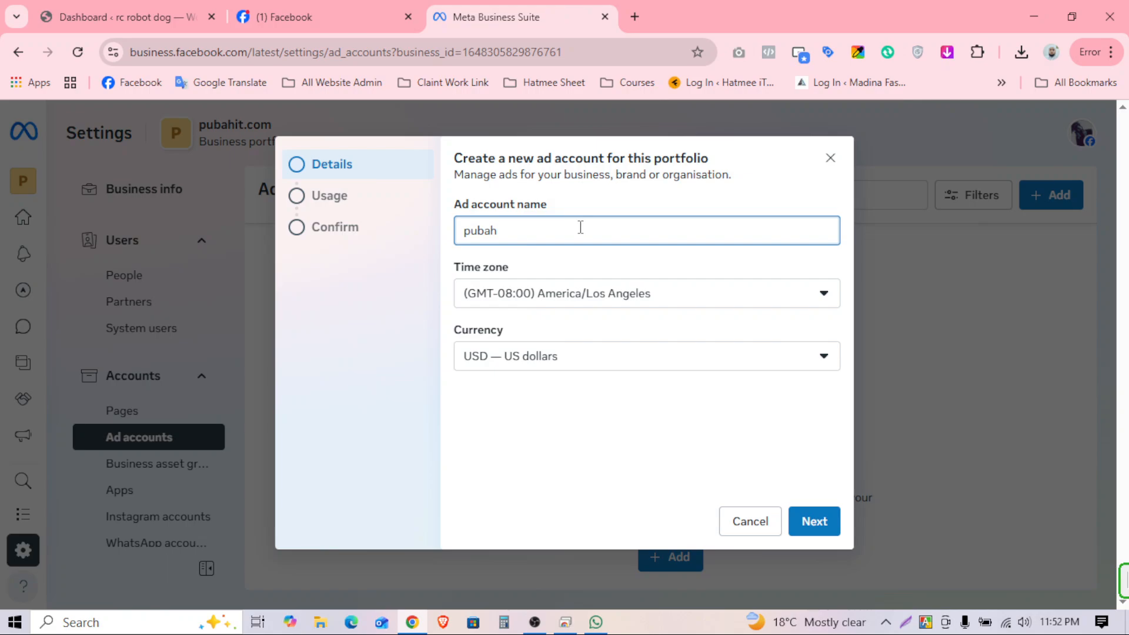
pyautogui.write('it.com')
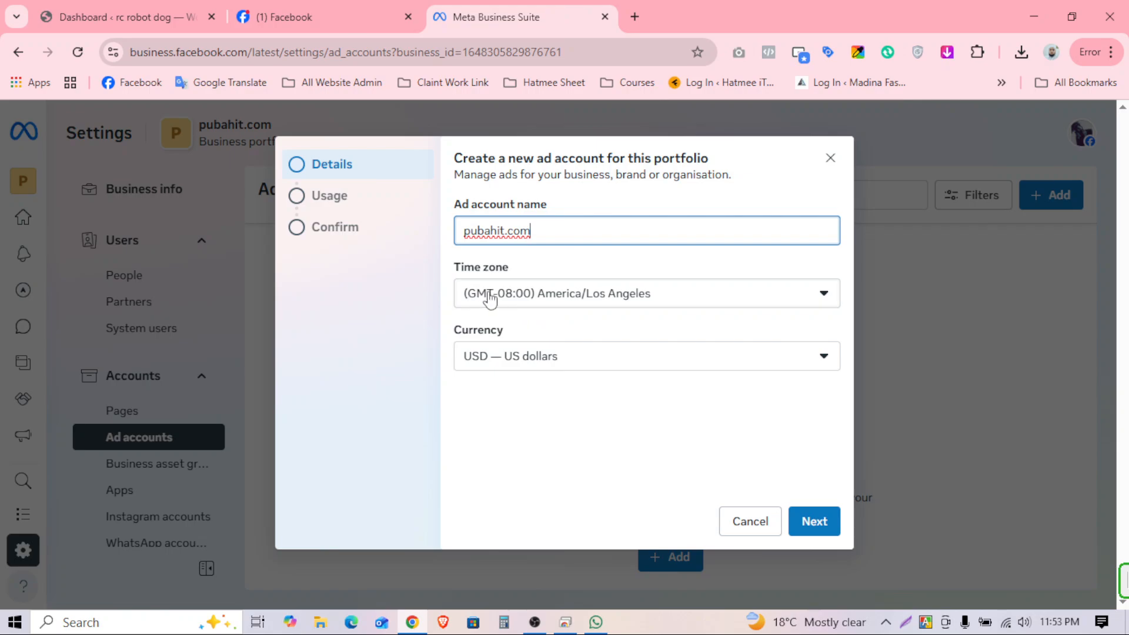
pyautogui.click(664, 295)
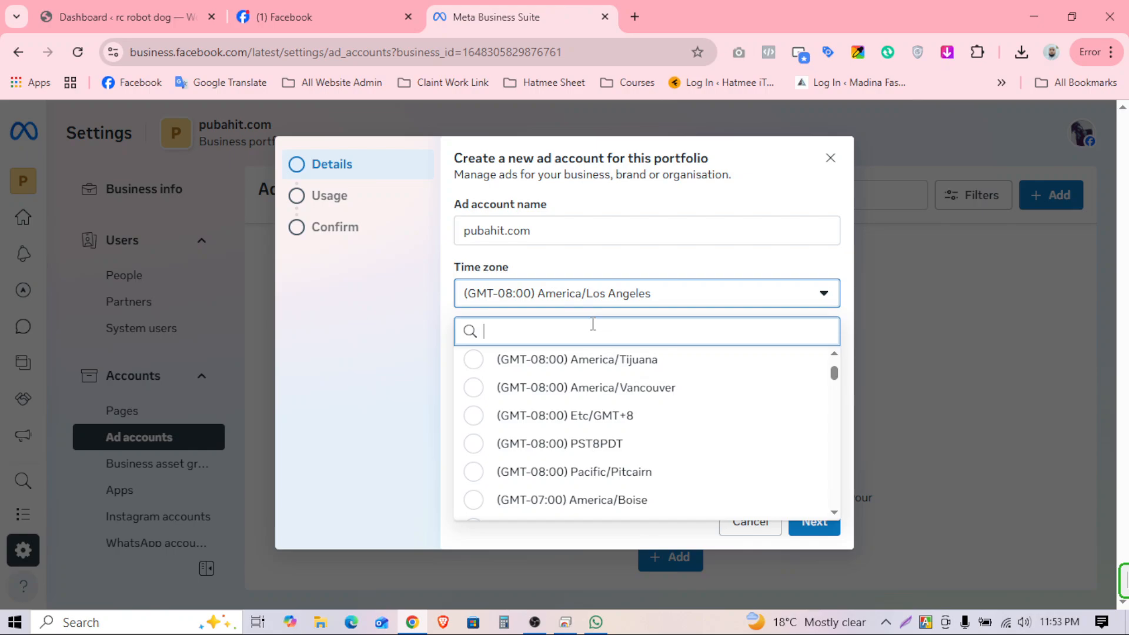
pyautogui.write('dha')
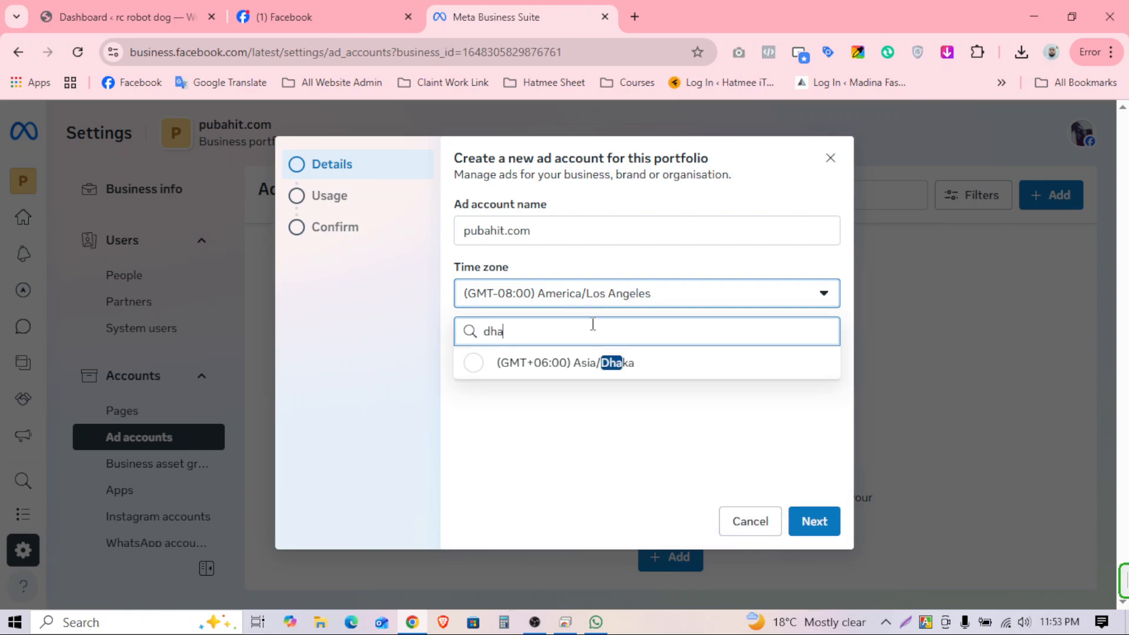
pyautogui.click(559, 371)
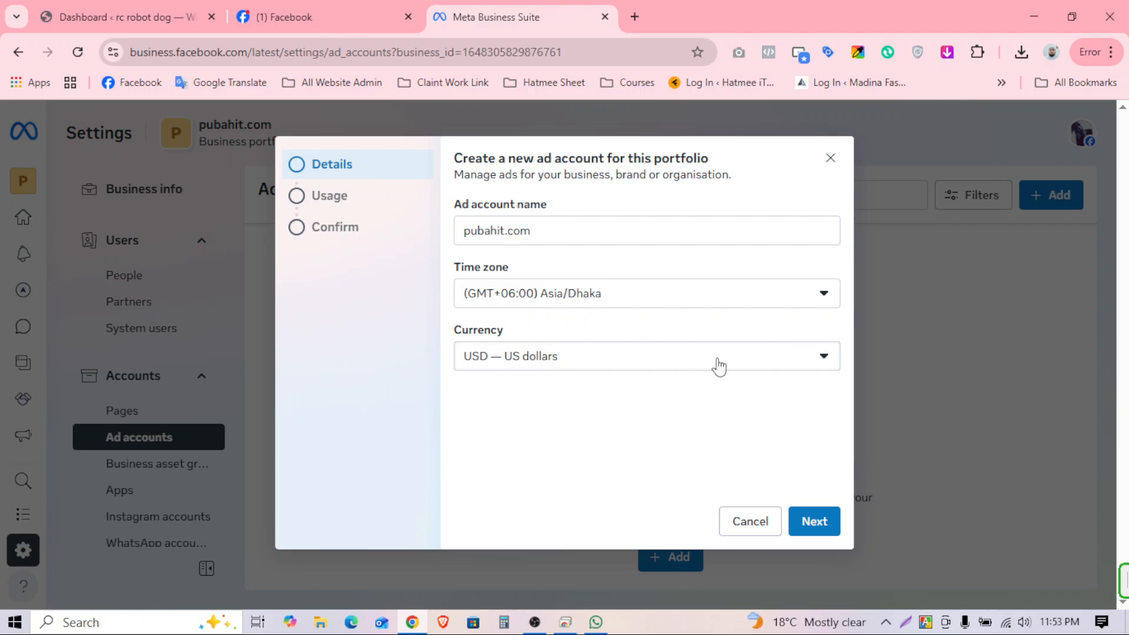
pyautogui.click(821, 526)
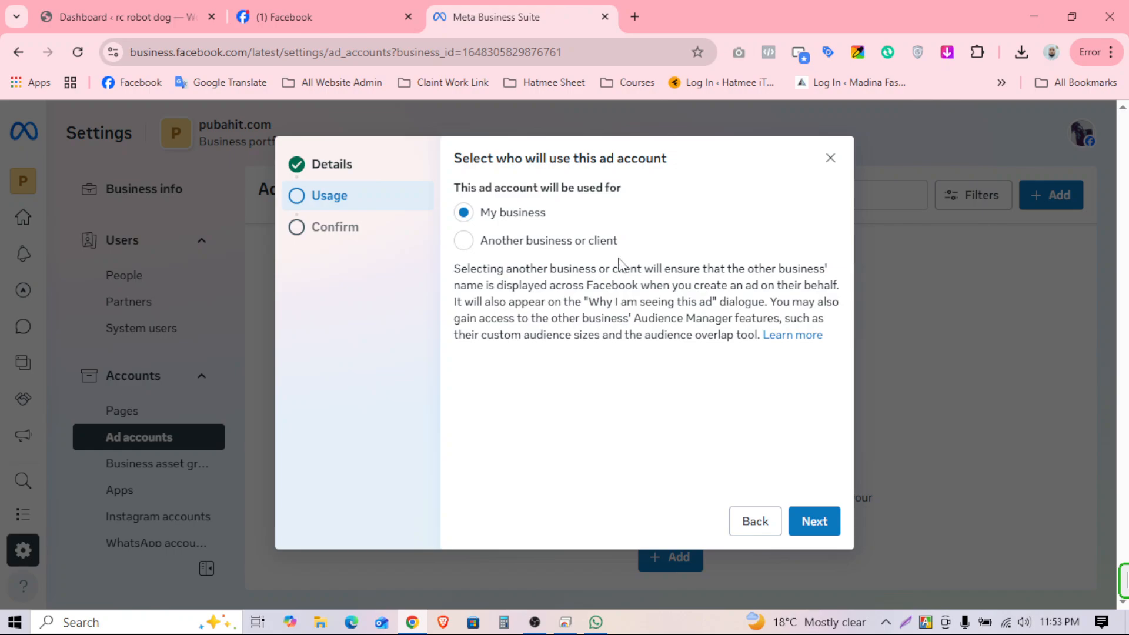
# Step: Confirm usage, accept the Meta Commercial Terms, create the account and close the success message
pyautogui.click(820, 523)
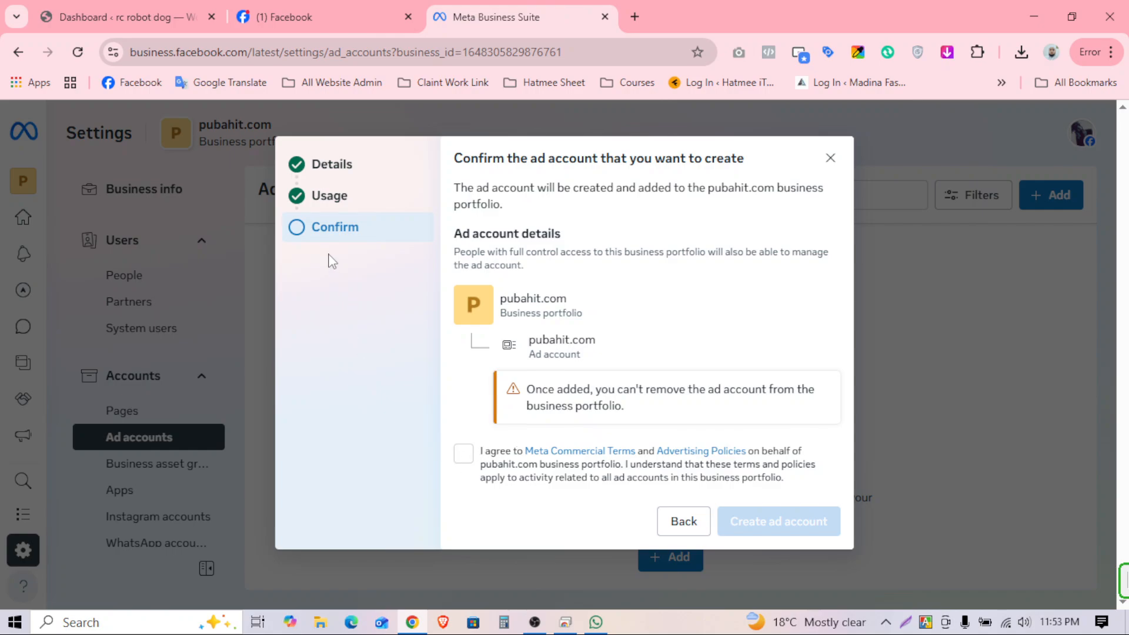
pyautogui.click(461, 459)
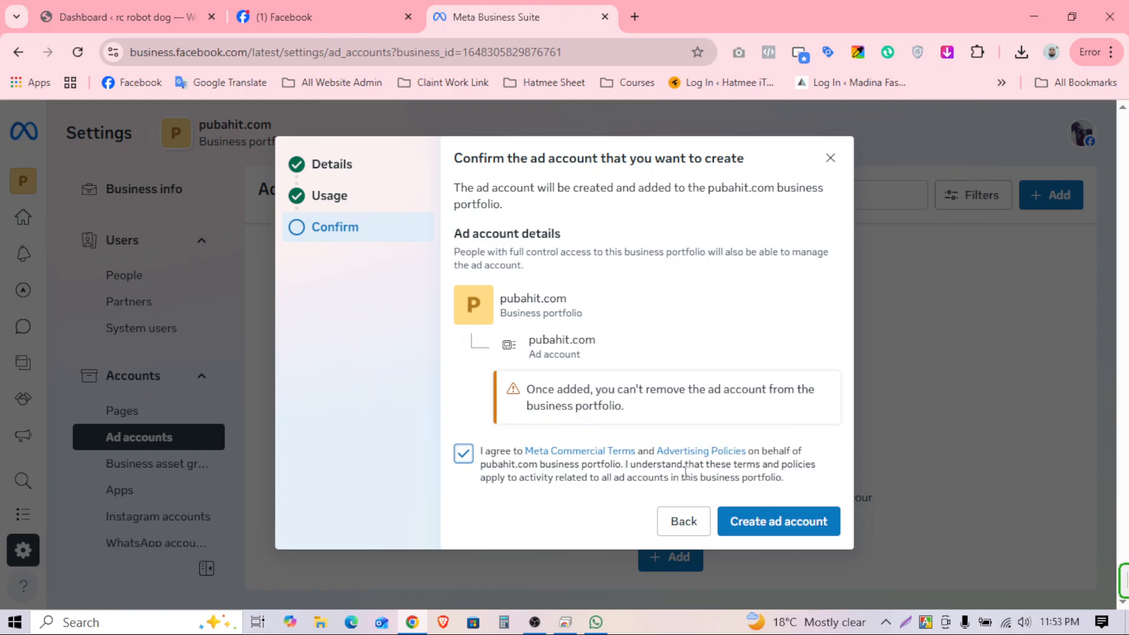
pyautogui.click(776, 518)
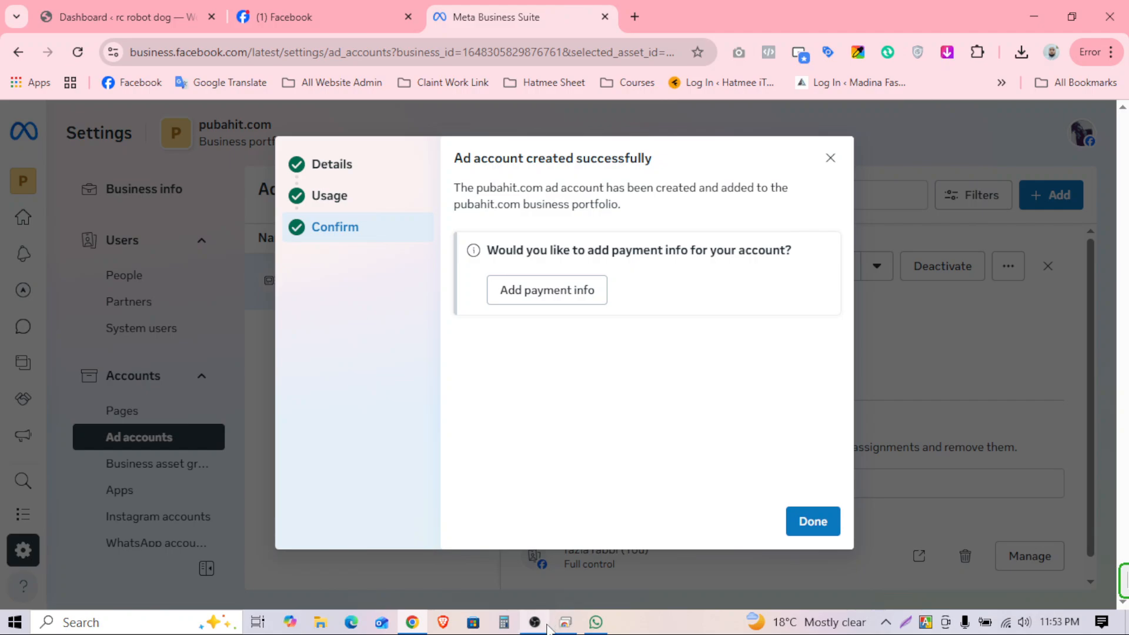
pyautogui.moveTo(545, 624)
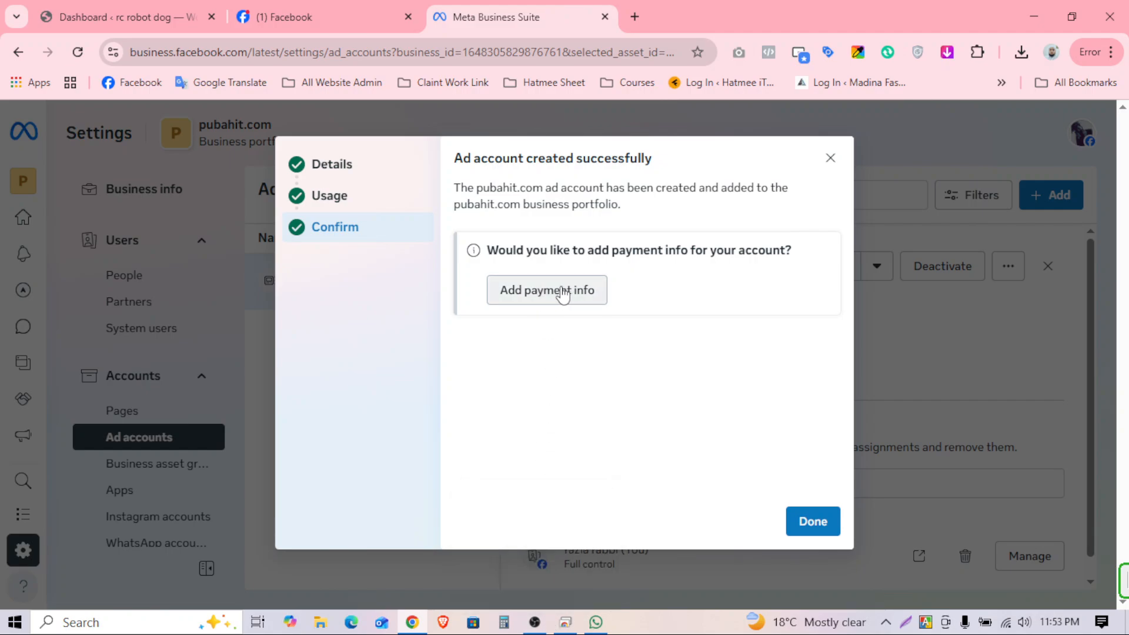
pyautogui.click(803, 526)
pyautogui.scroll(-1, 816, 448)
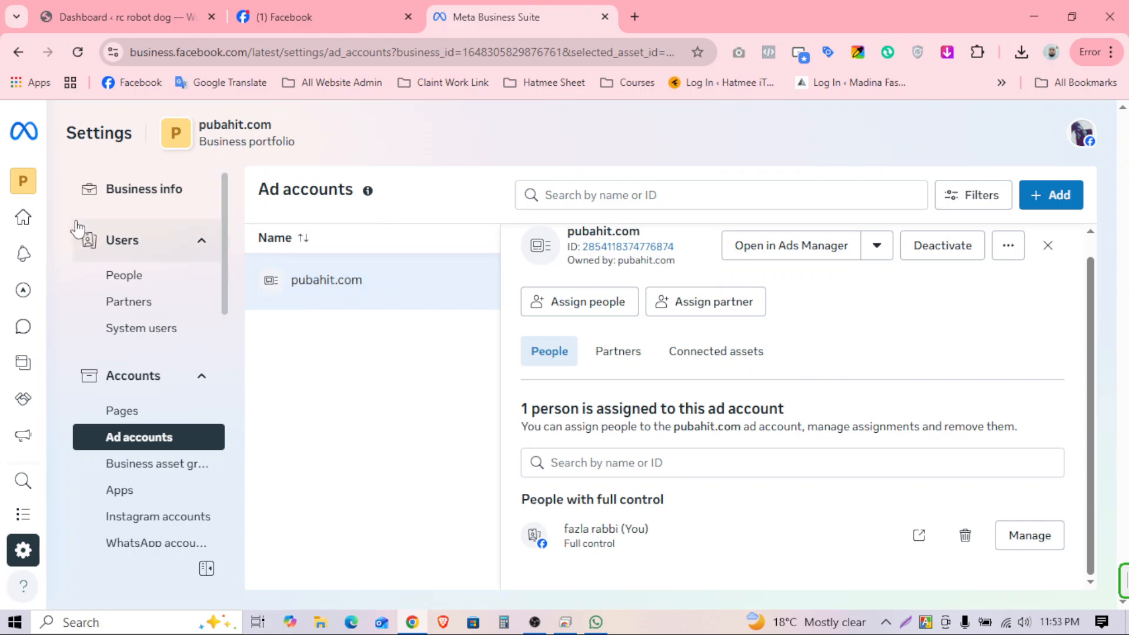
# Step: Open Billing and payments from the Ads Manager flyout in the left navigation
pyautogui.moveTo(20, 230)
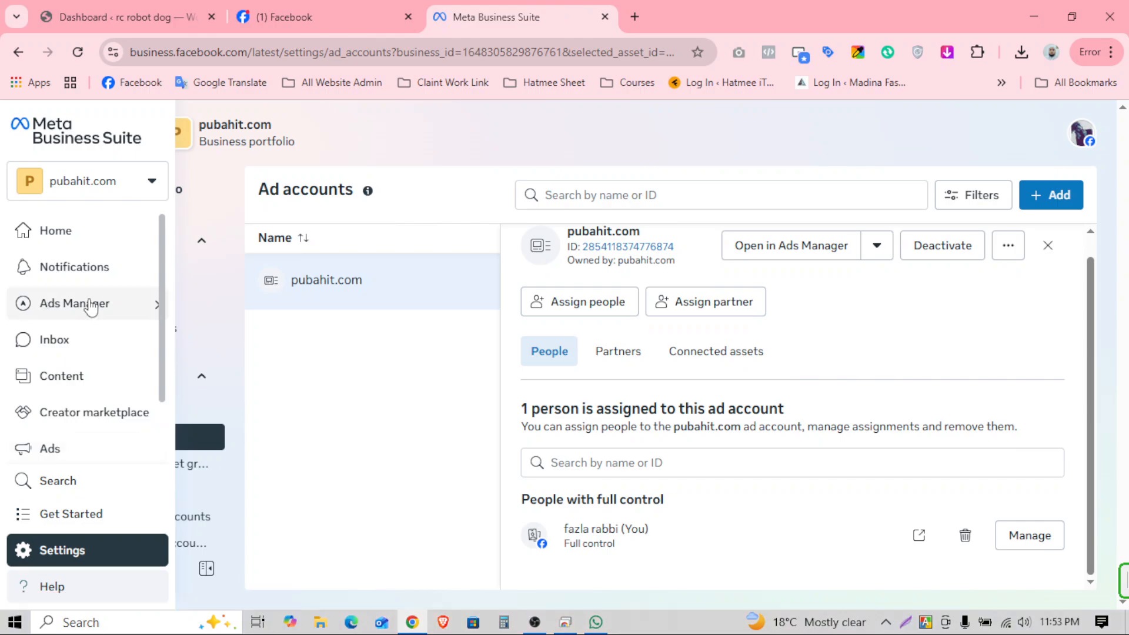
pyautogui.moveTo(82, 313)
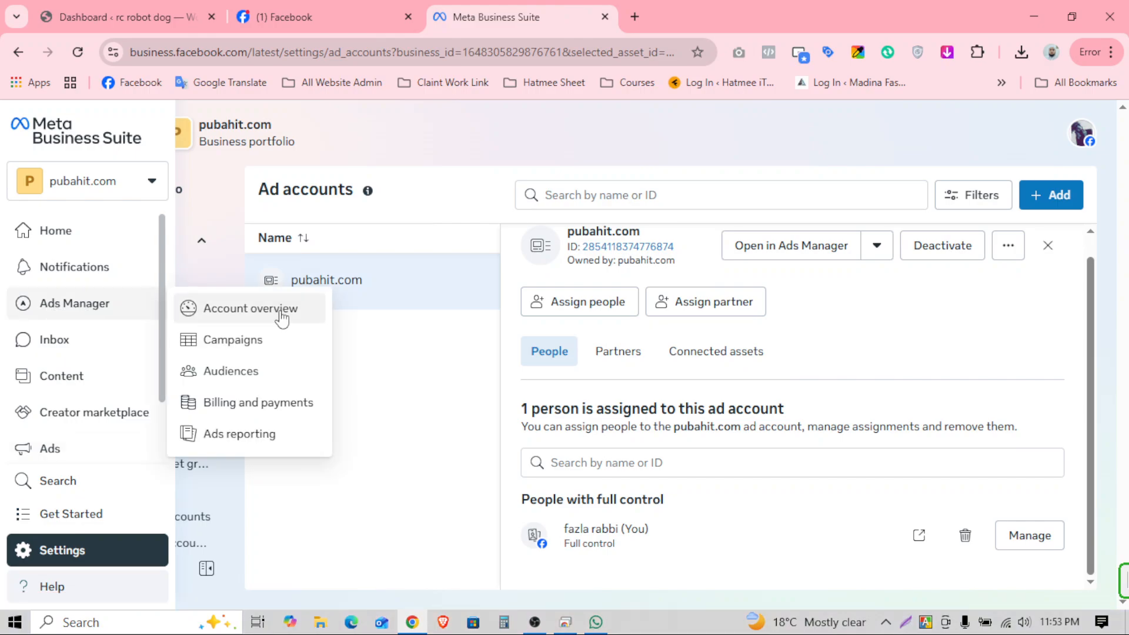
pyautogui.click(238, 411)
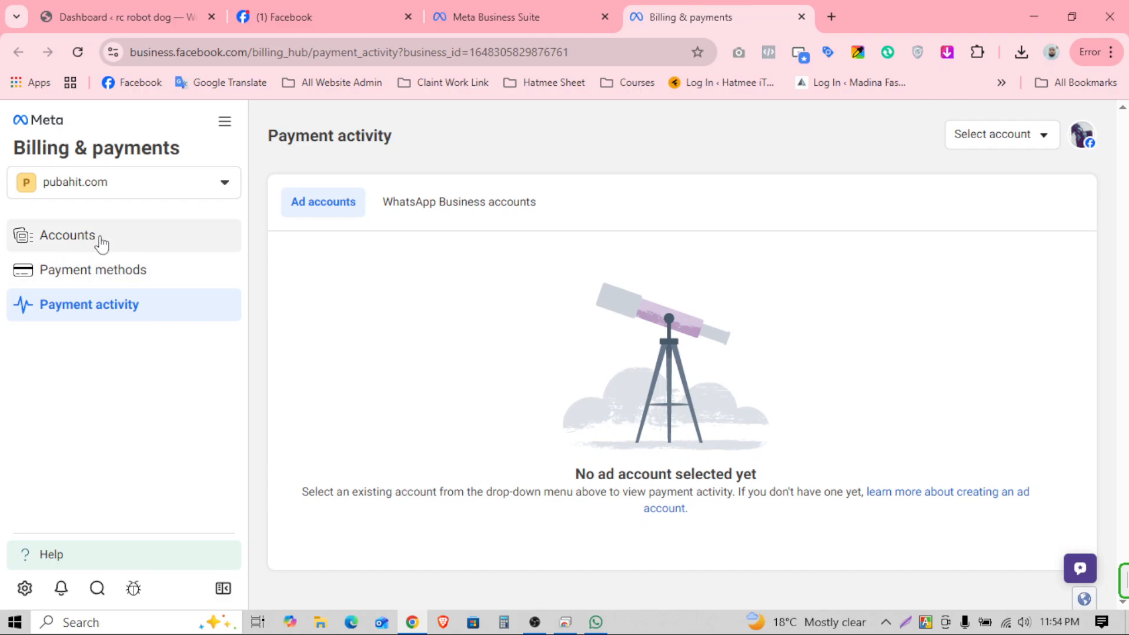
# Step: Go to Payment methods, then the Accounts list, and start adding payment for pubahit.com
pyautogui.click(93, 271)
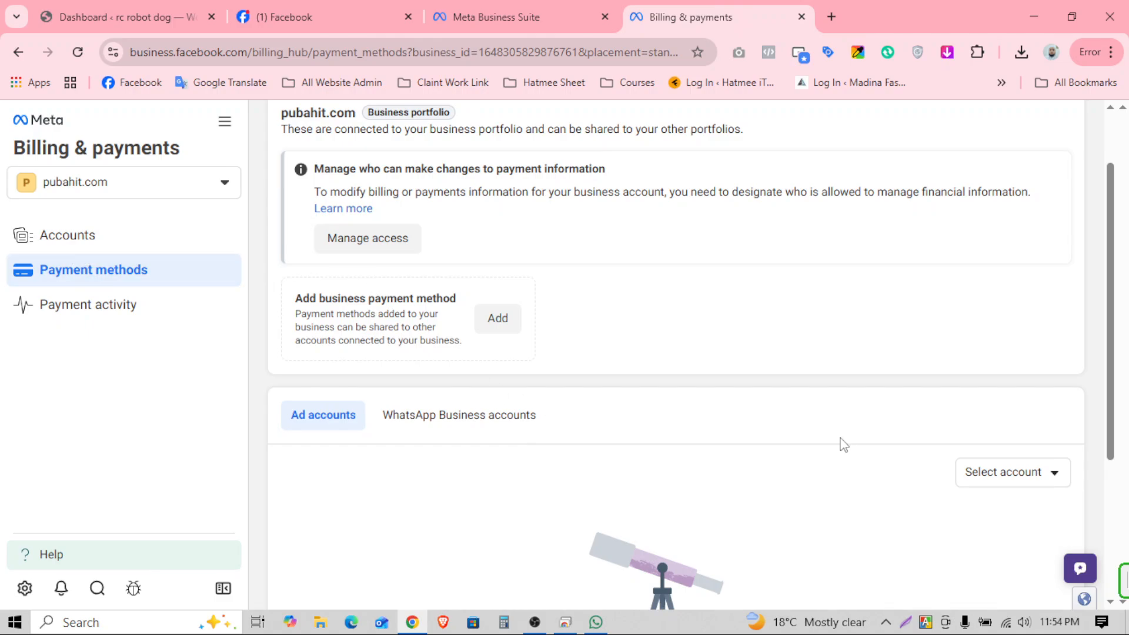
pyautogui.scroll(1, 844, 445)
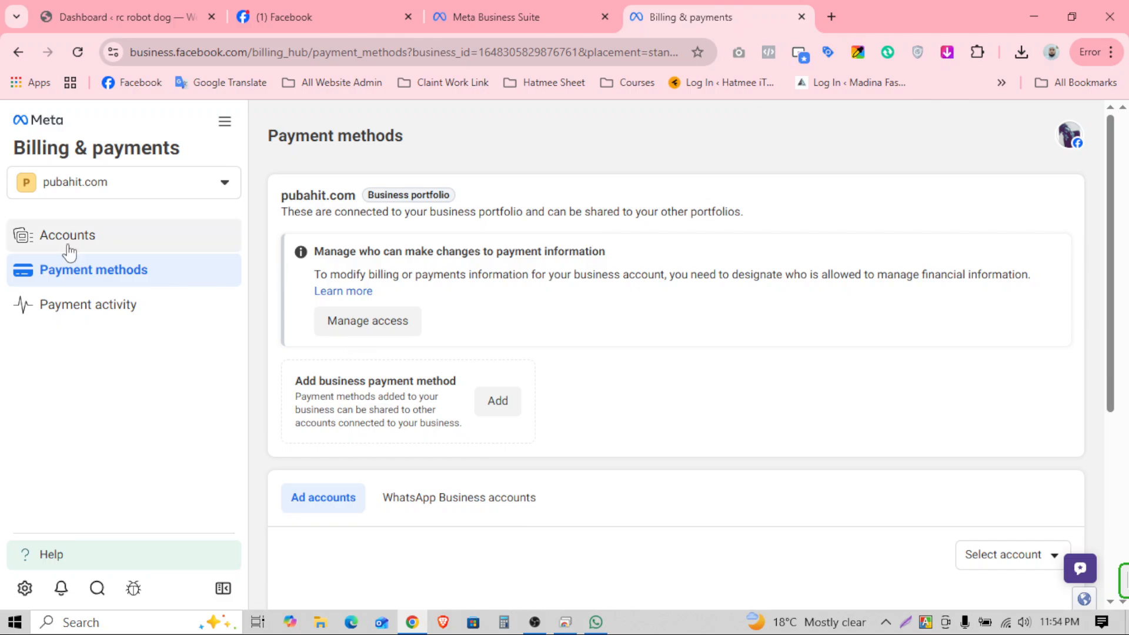
pyautogui.click(28, 241)
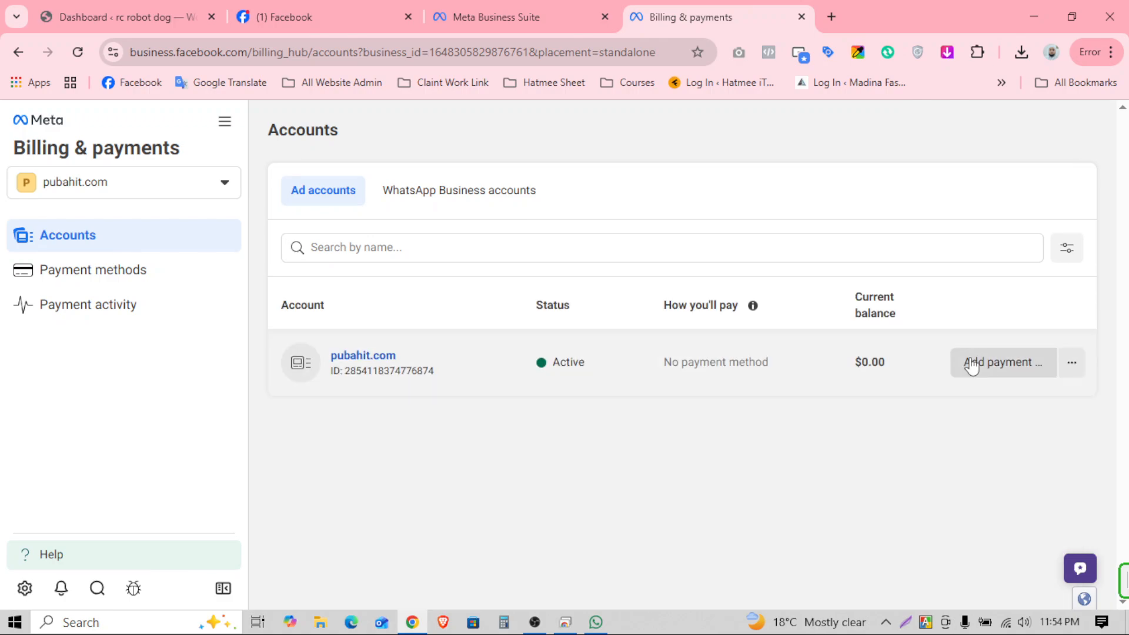
pyautogui.click(999, 369)
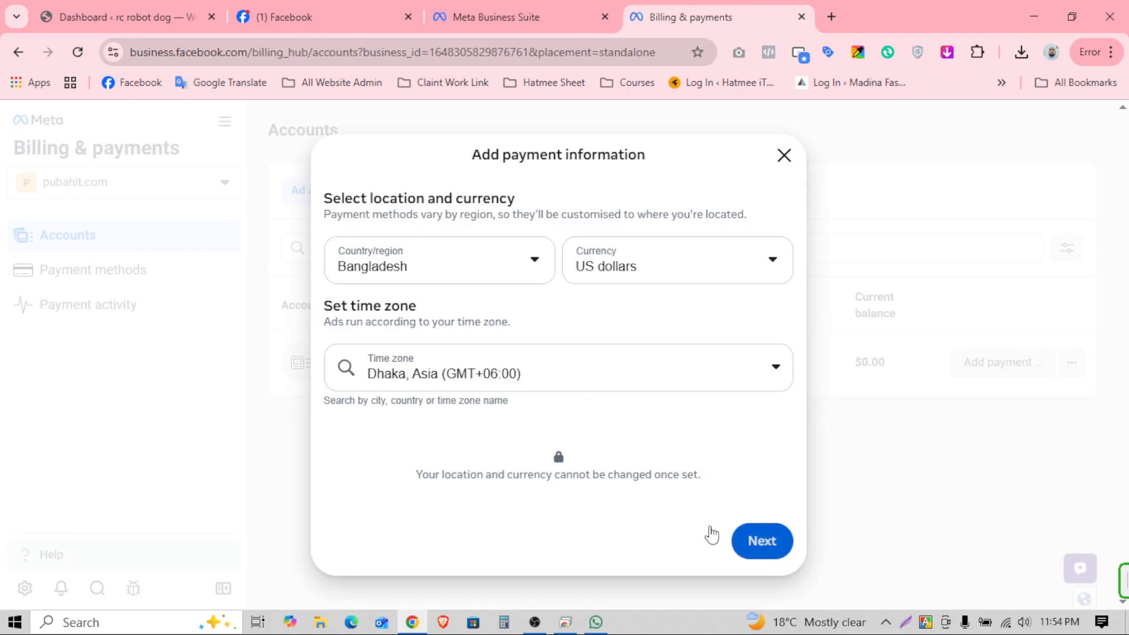
# Step: Accept Bangladesh, US dollars and Dhaka time, then exit without adding a payment method
pyautogui.click(755, 541)
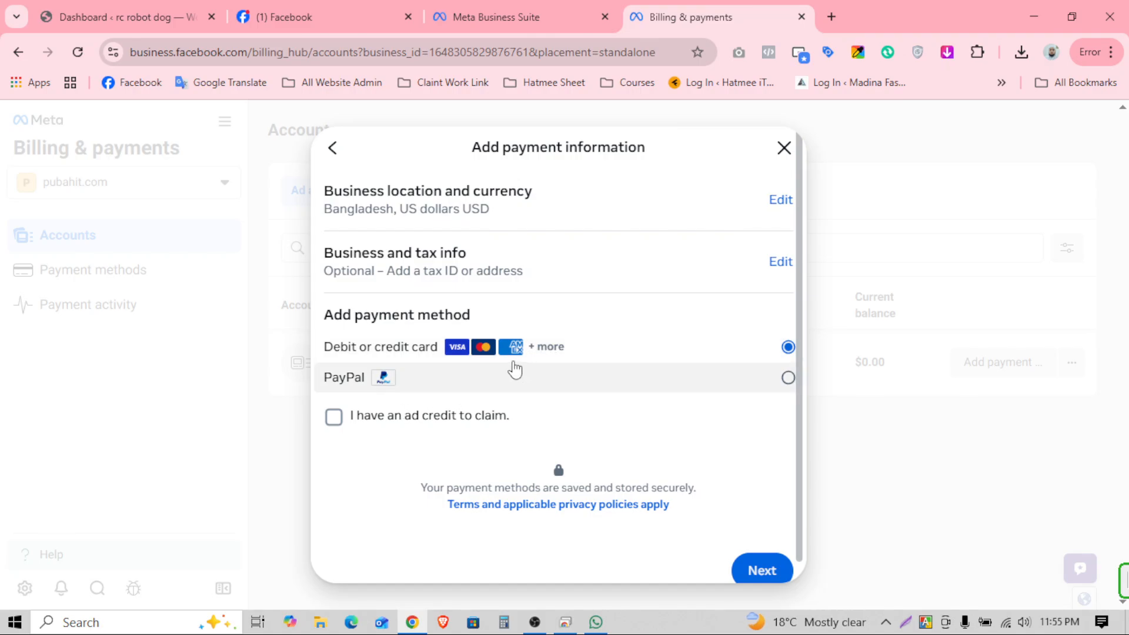
pyautogui.click(783, 149)
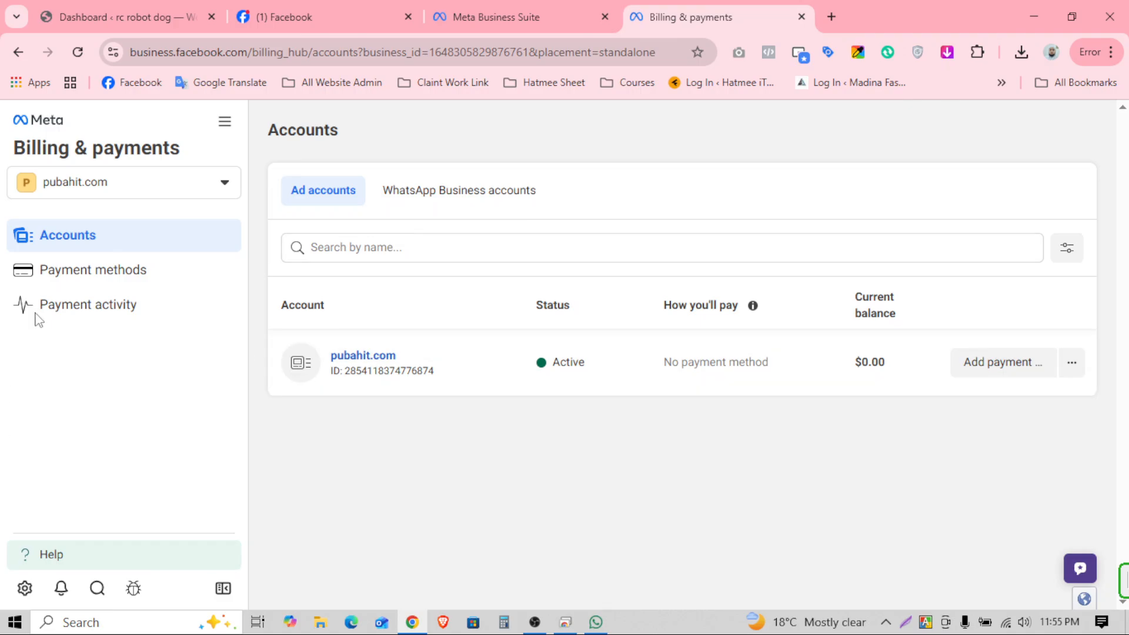
# Step: Return to the Ads Manager Campaigns page via the All tools panel
pyautogui.click(99, 194)
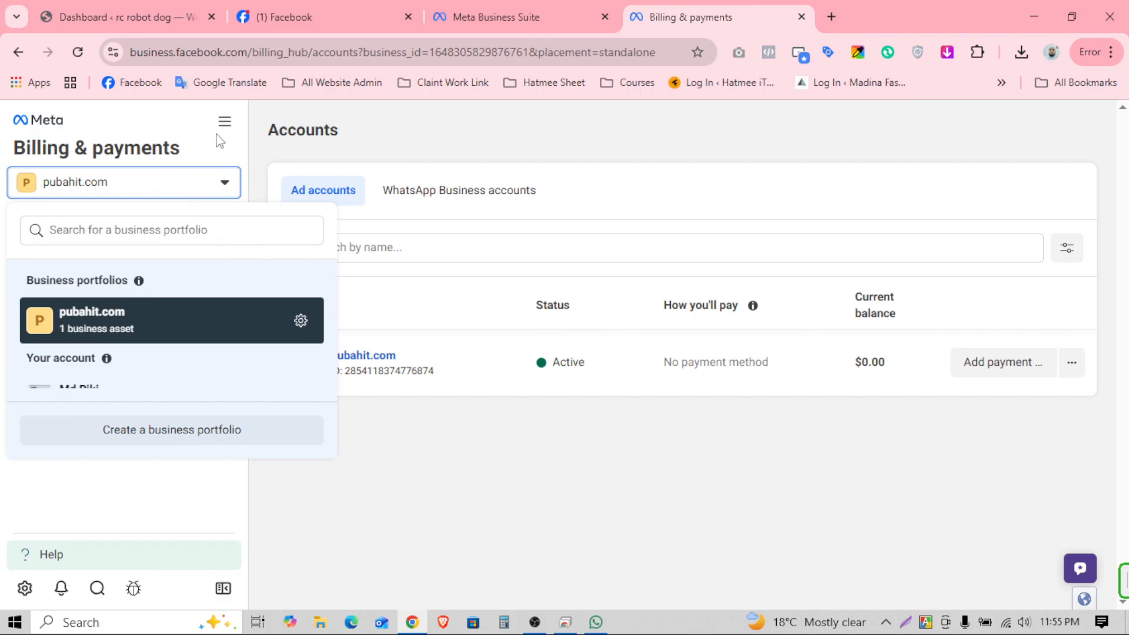
pyautogui.click(225, 121)
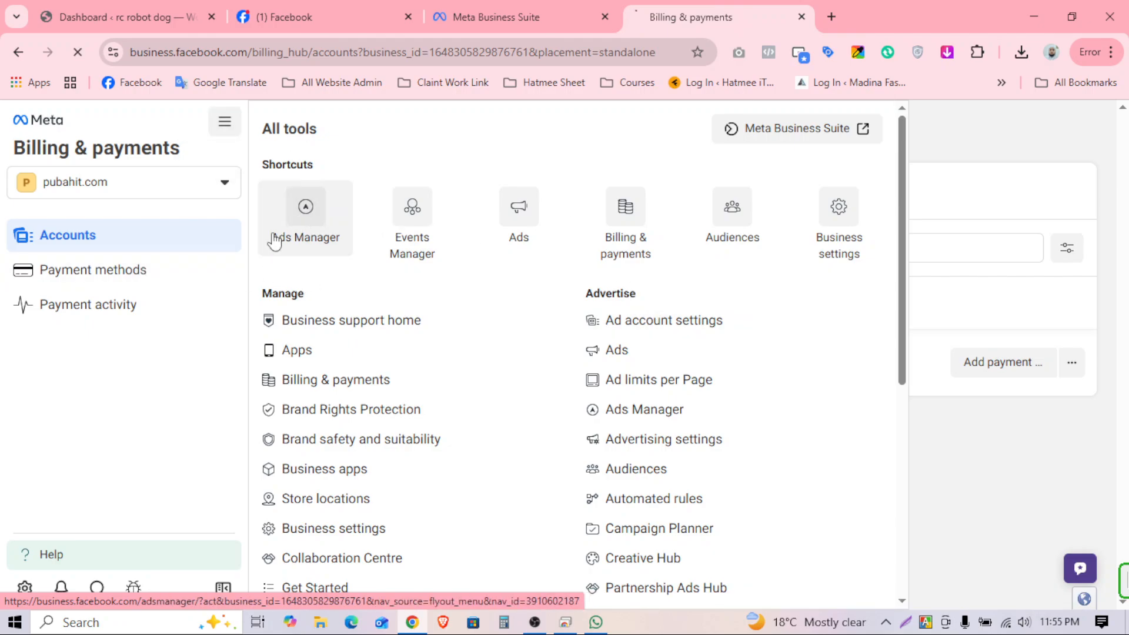
pyautogui.click(291, 213)
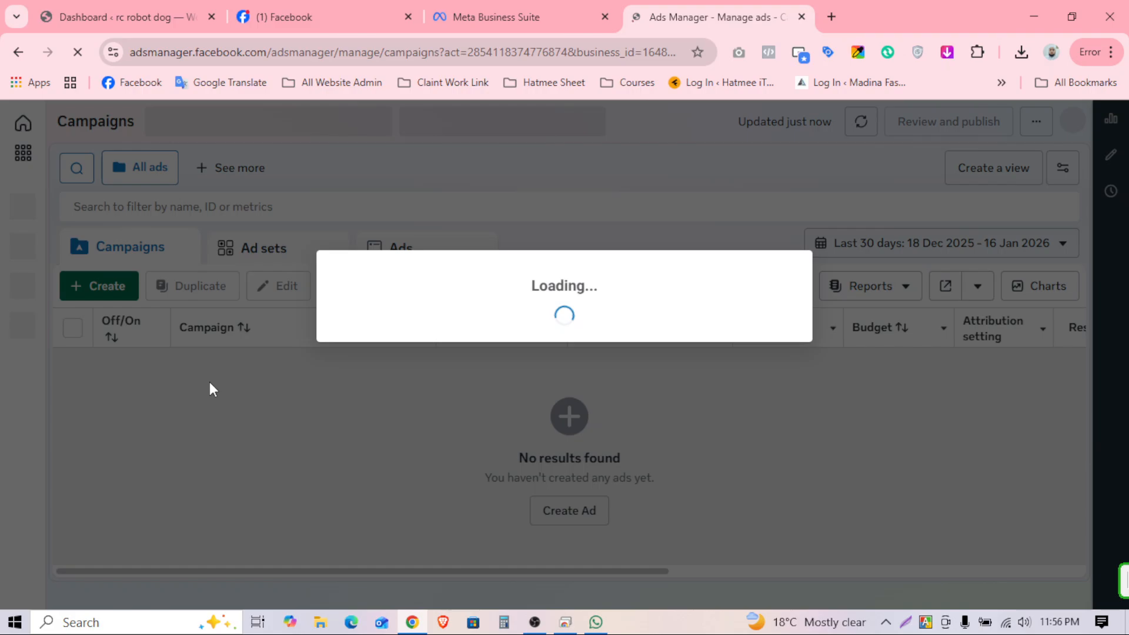
pyautogui.moveTo(93, 444)
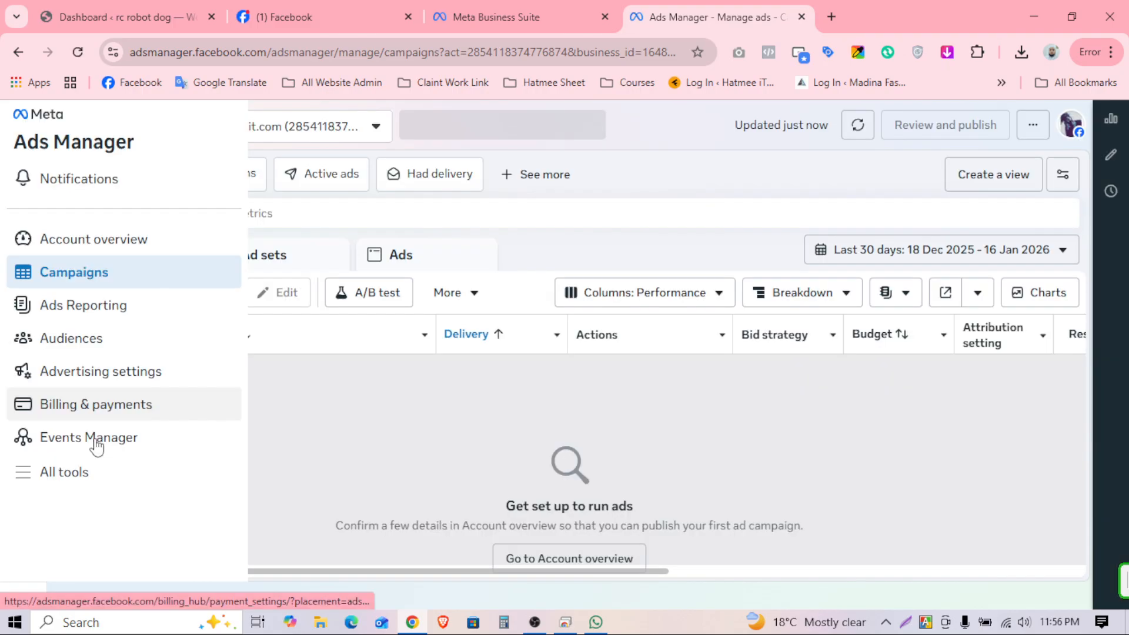
# Step: In Events Manager, create a Web dataset named pubah.com, leaving business categories empty
pyautogui.click(133, 439)
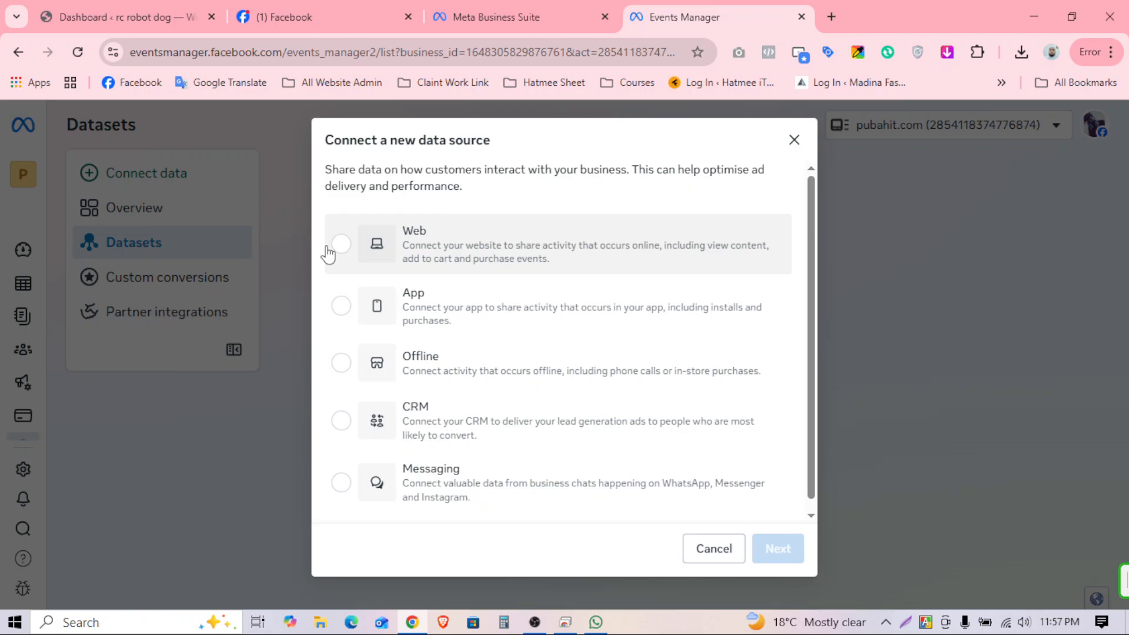
pyautogui.click(328, 254)
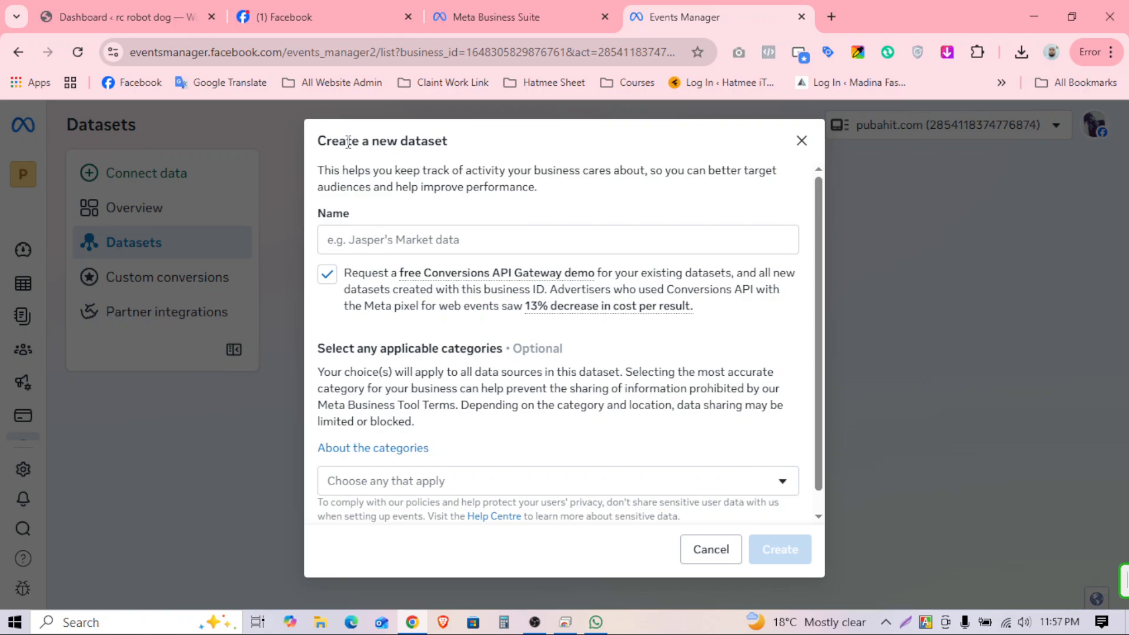
pyautogui.click(411, 239)
pyautogui.write('pubah.co')
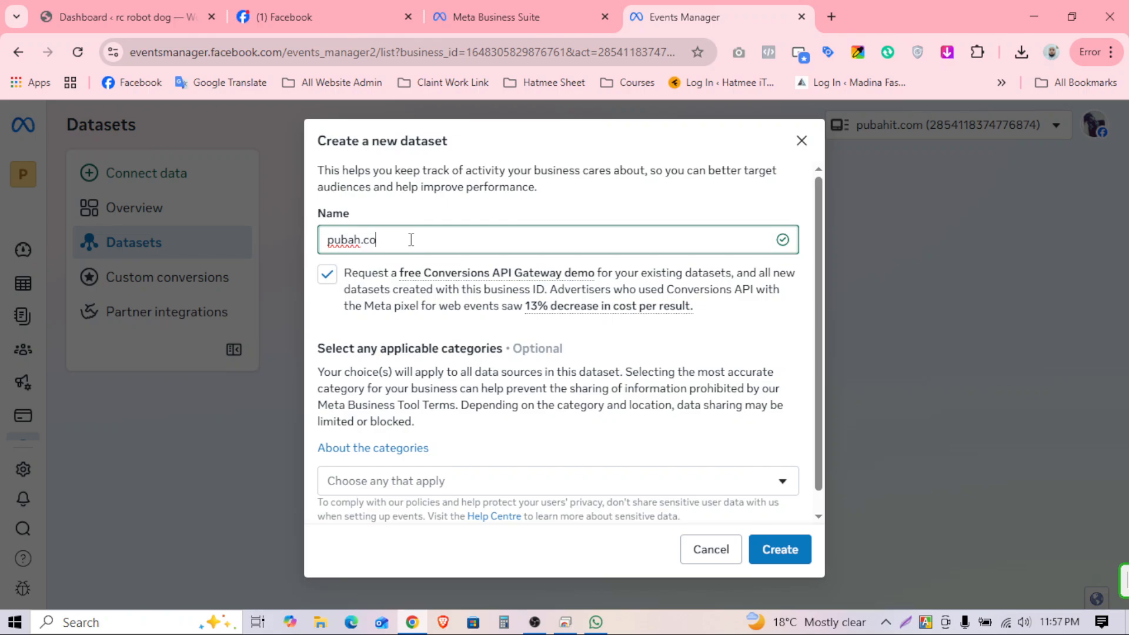
pyautogui.write('m')
pyautogui.scroll(-1, 499, 412)
pyautogui.click(499, 459)
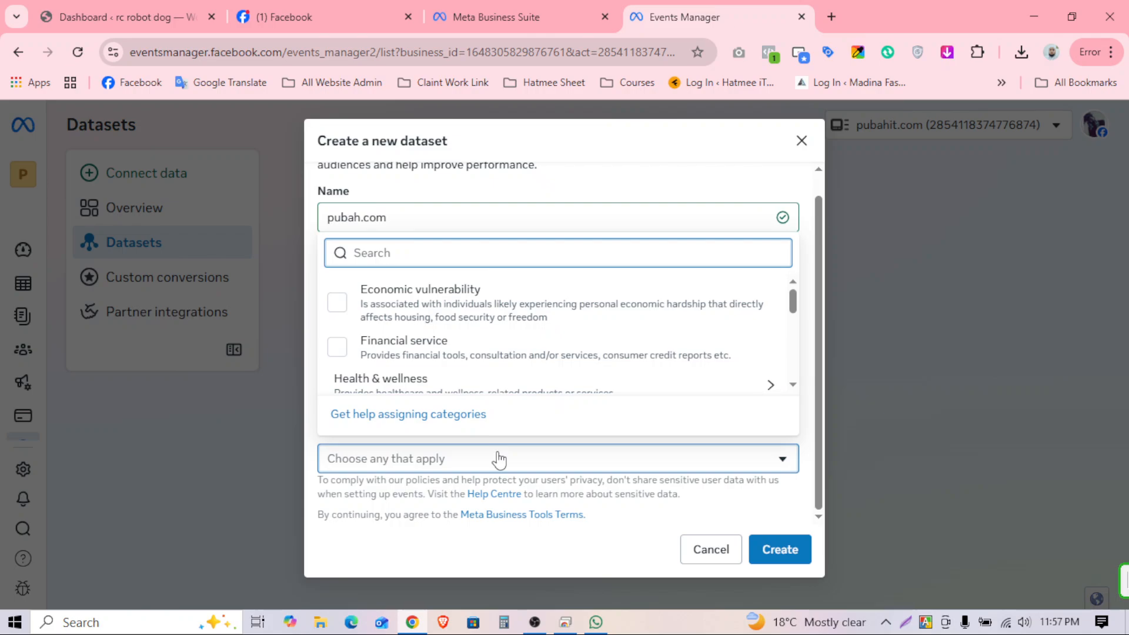
pyautogui.click(792, 556)
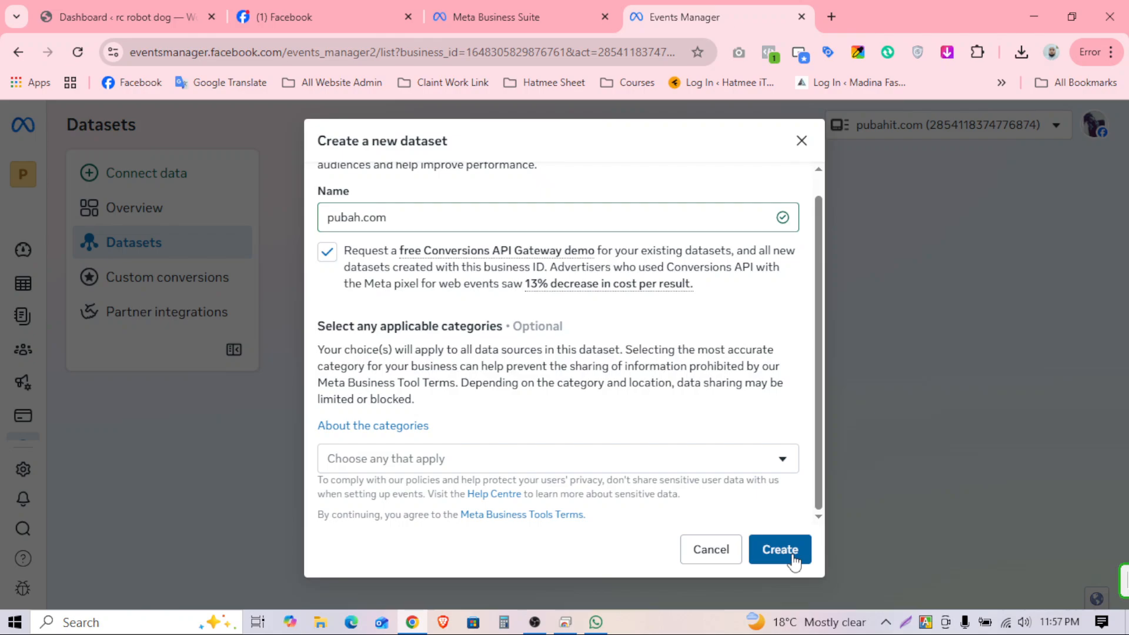
pyautogui.click(793, 559)
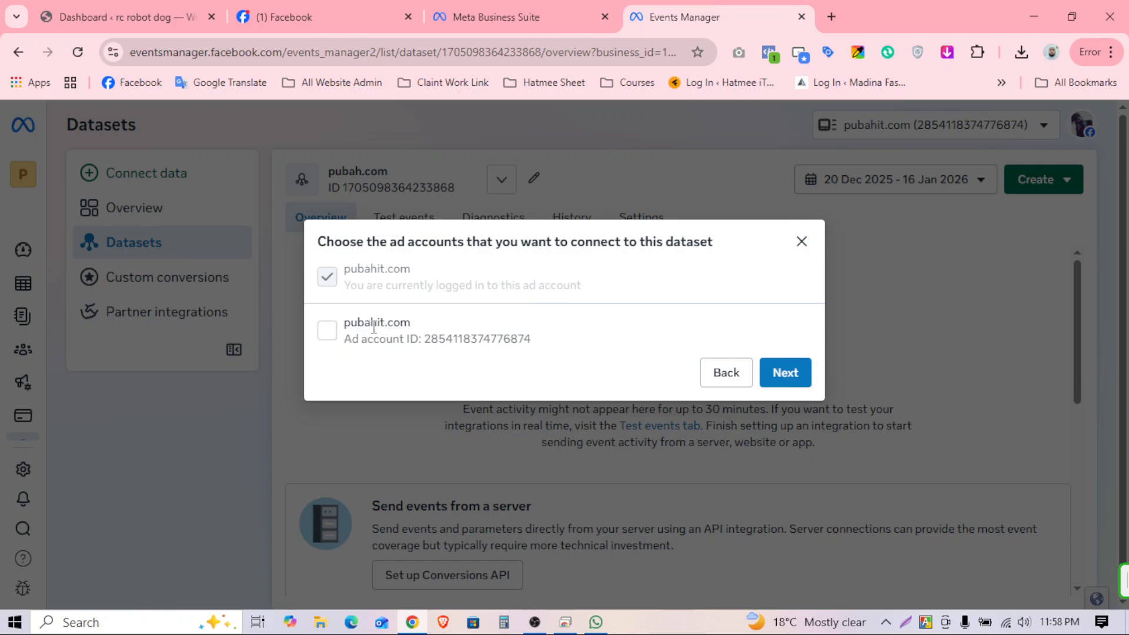
# Step: Link the pubahit.com ad account to pubah.com and dismiss the Recommended setup dialog
pyautogui.moveTo(371, 323); pyautogui.dragTo(589, 345)
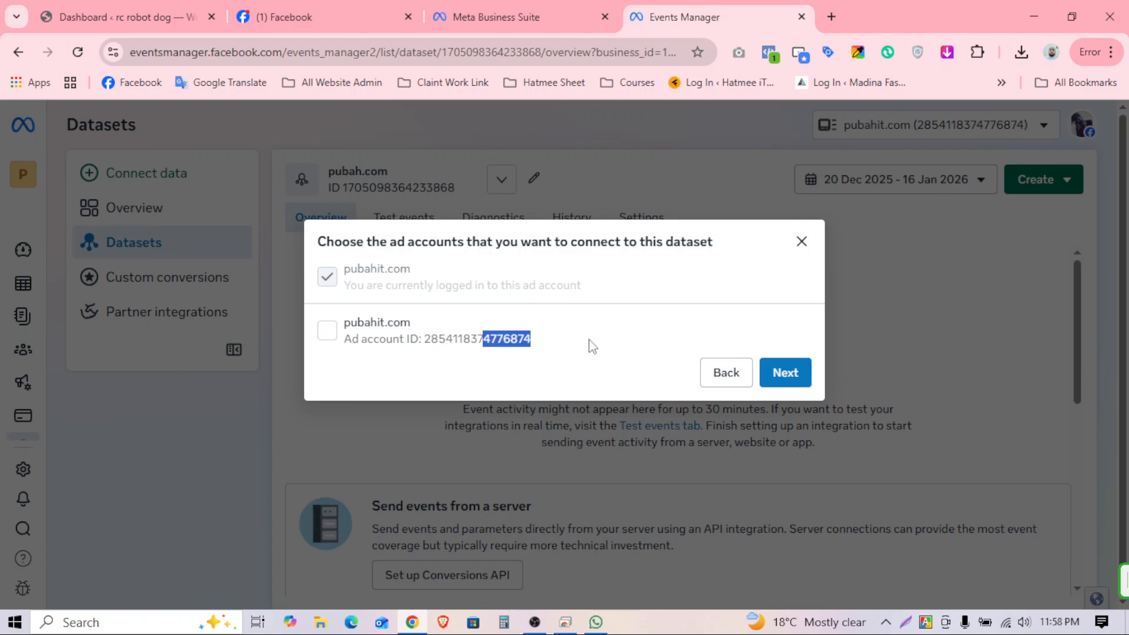
pyautogui.click(329, 333)
pyautogui.click(493, 345)
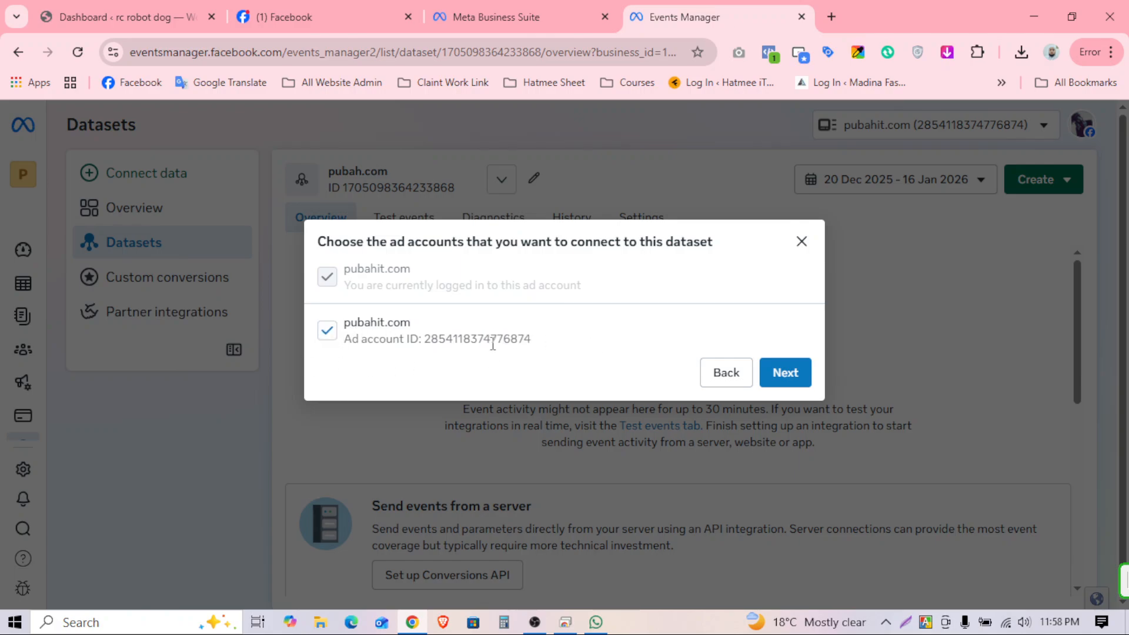
pyautogui.click(785, 373)
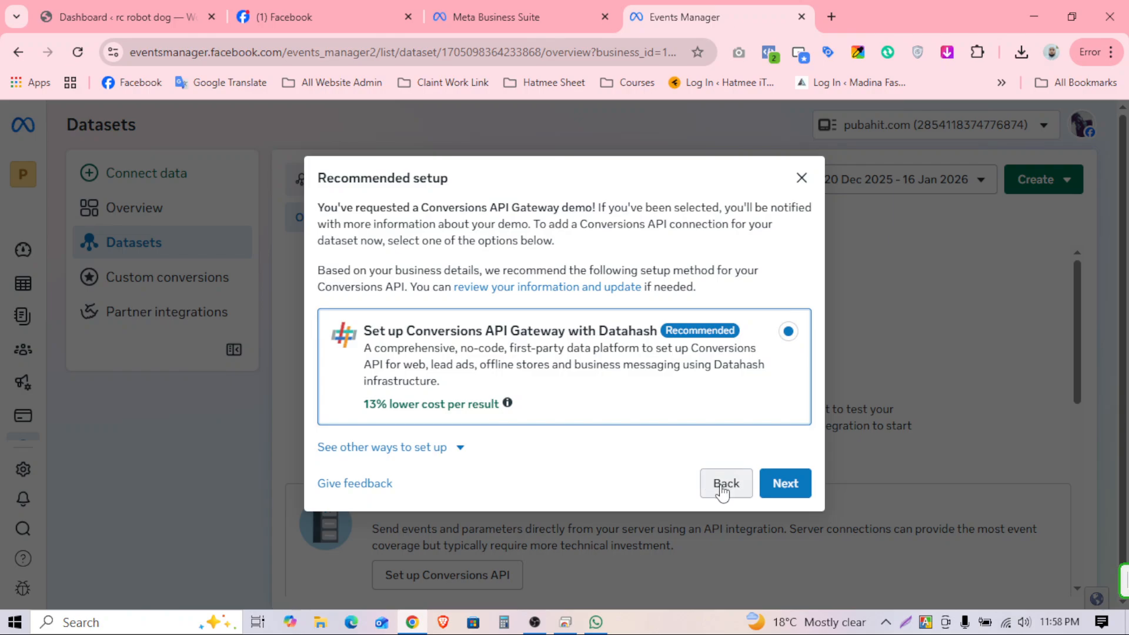
pyautogui.click(800, 178)
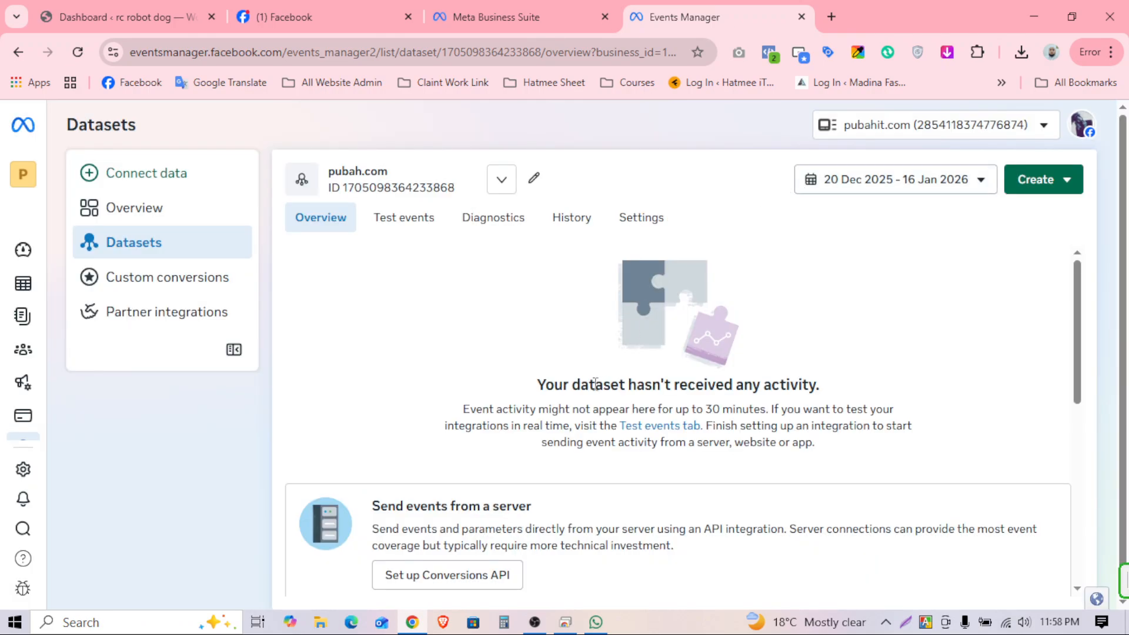
pyautogui.scroll(-4, 660, 527)
pyautogui.scroll(4, 329, 476)
# Step: Go from the WordPress dashboard to Add Plugins and switch to Upload Plugin
pyautogui.click(114, 19)
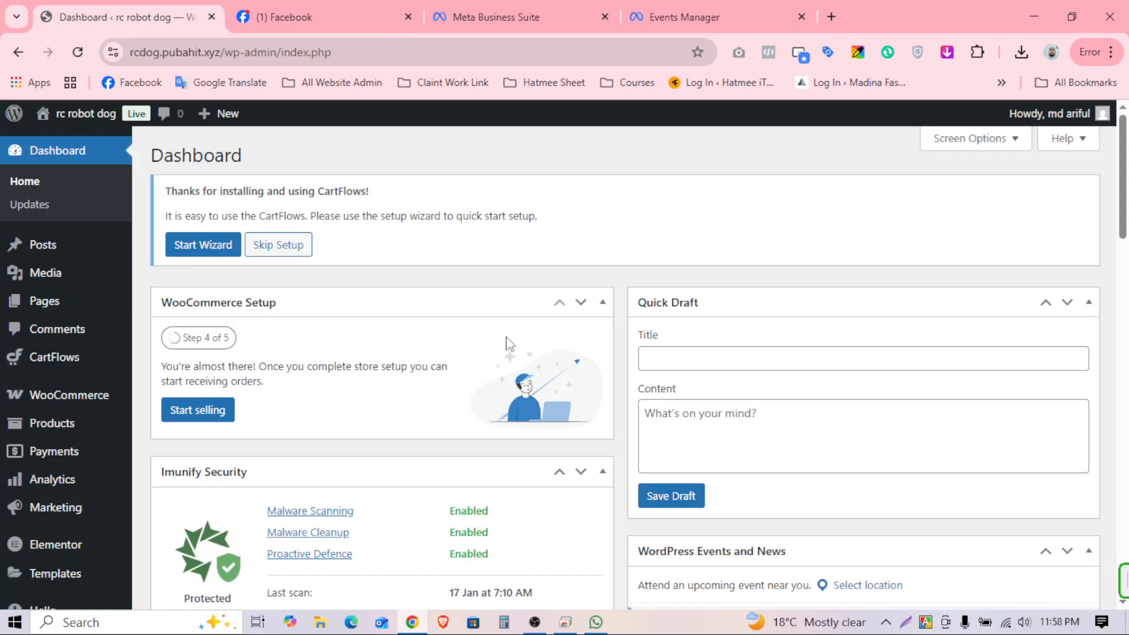
pyautogui.scroll(-3, 86, 390)
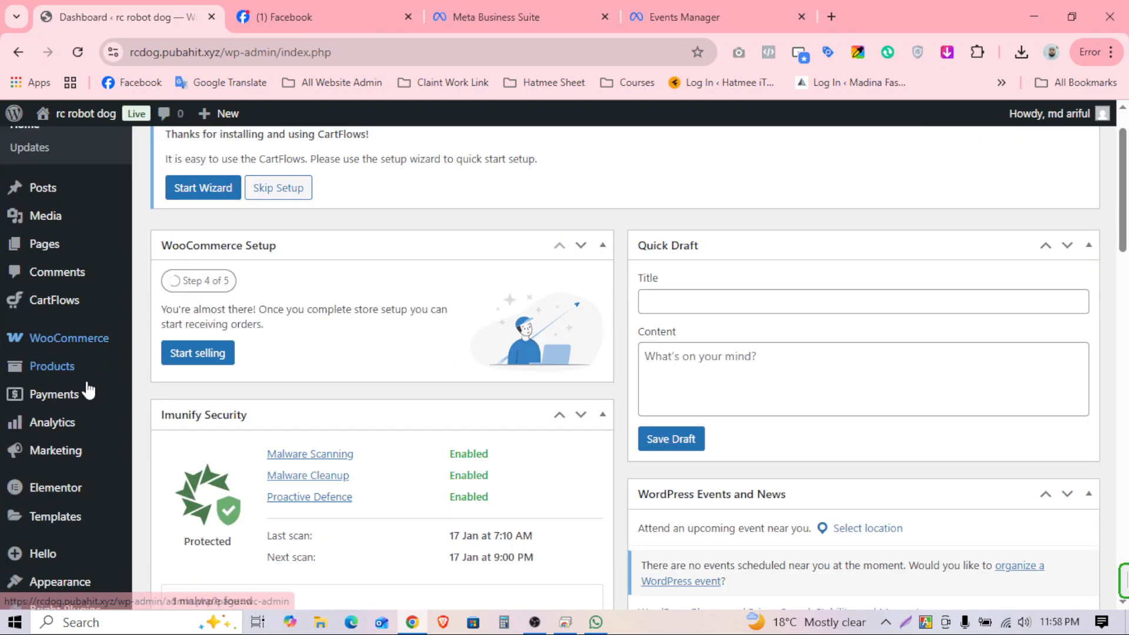
pyautogui.moveTo(83, 383)
pyautogui.scroll(-4, 81, 391)
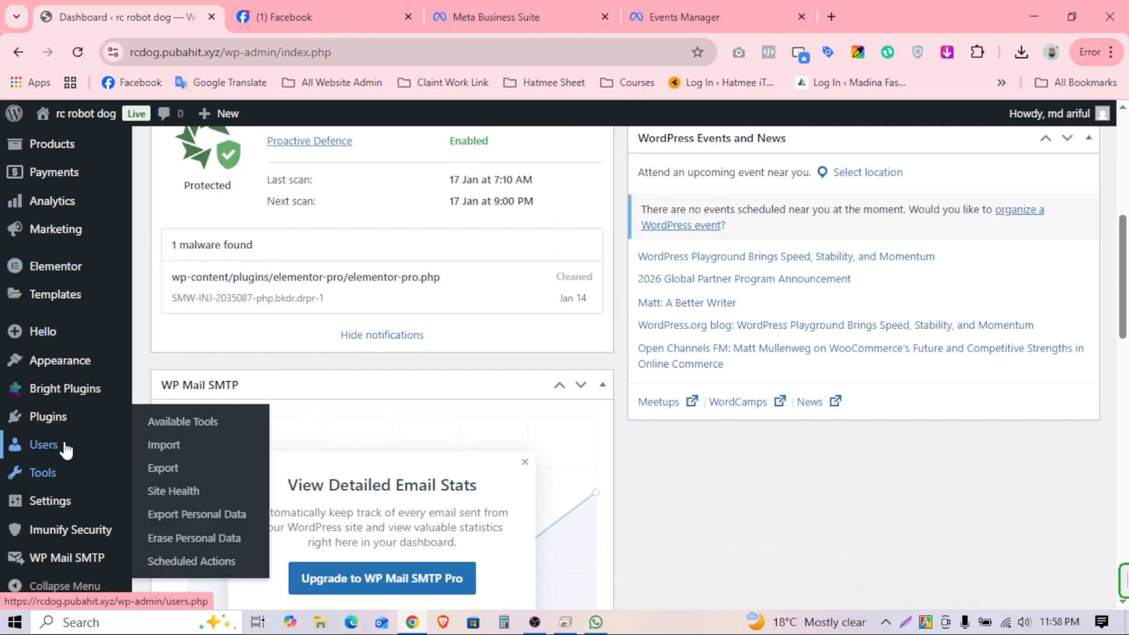
pyautogui.moveTo(55, 427)
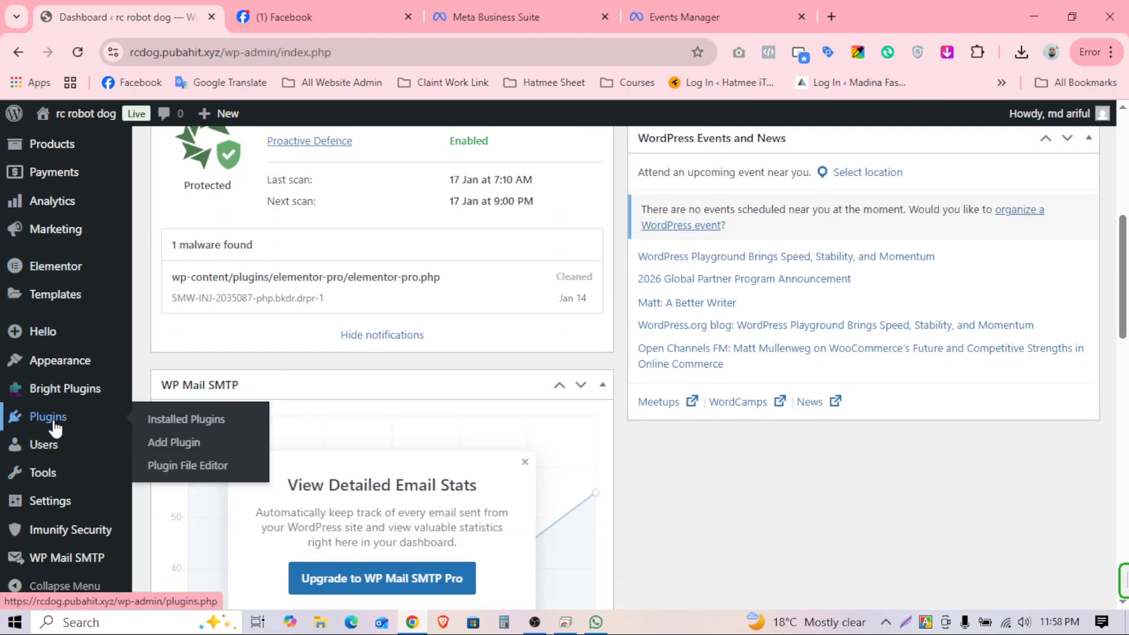
pyautogui.click(182, 442)
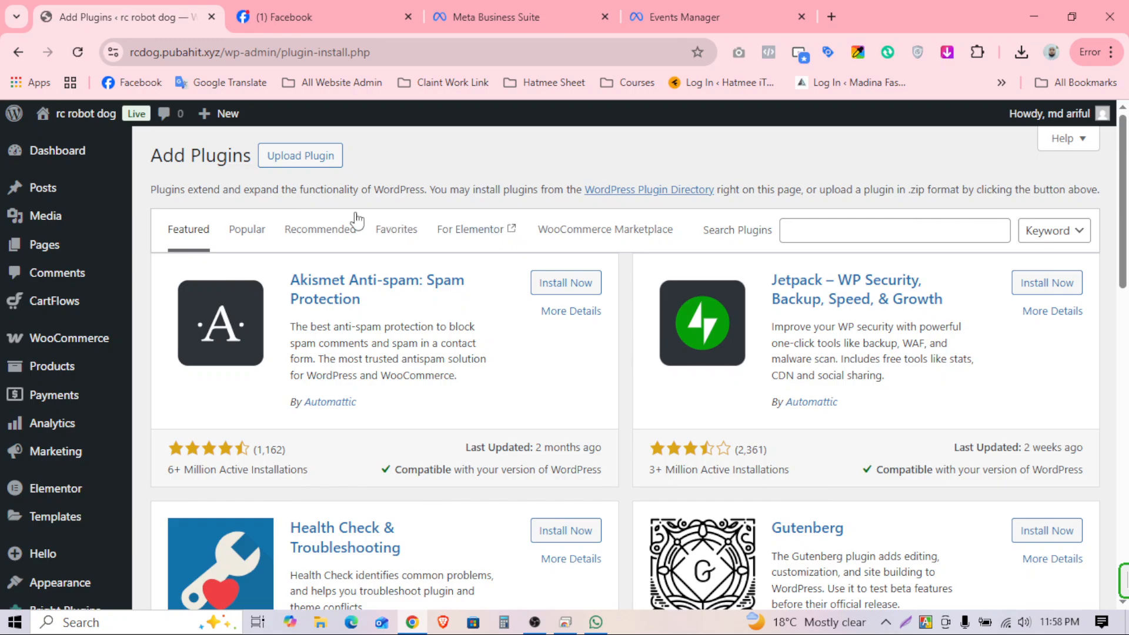
pyautogui.click(307, 164)
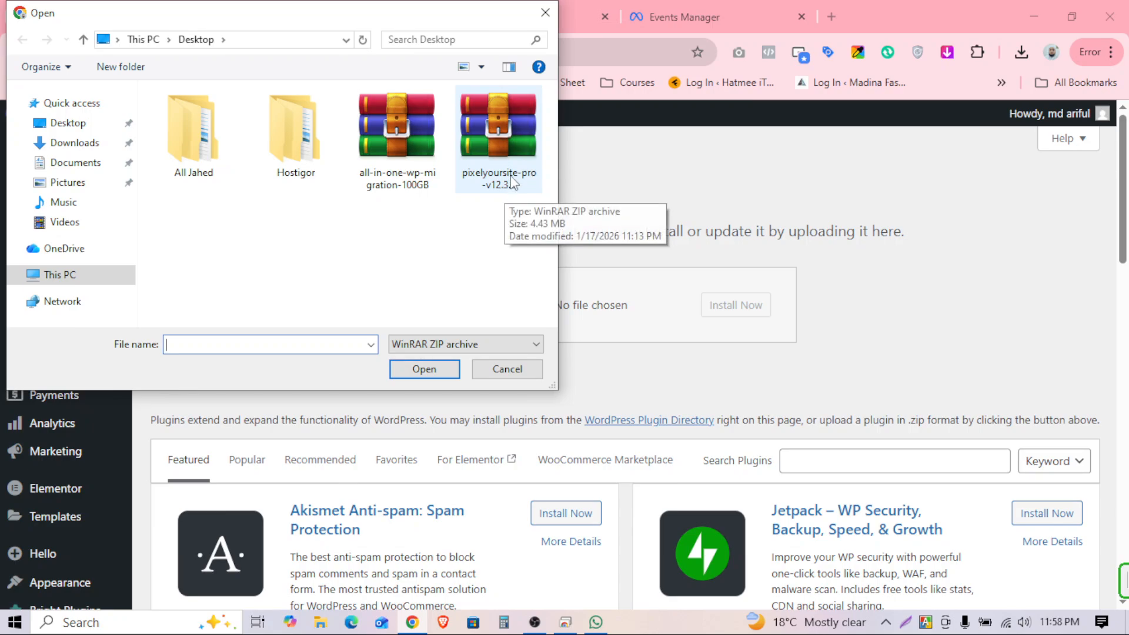
# Step: Upload pixelyoursite-pro-v12.3.5, install it and activate the plugin
pyautogui.click(515, 139)
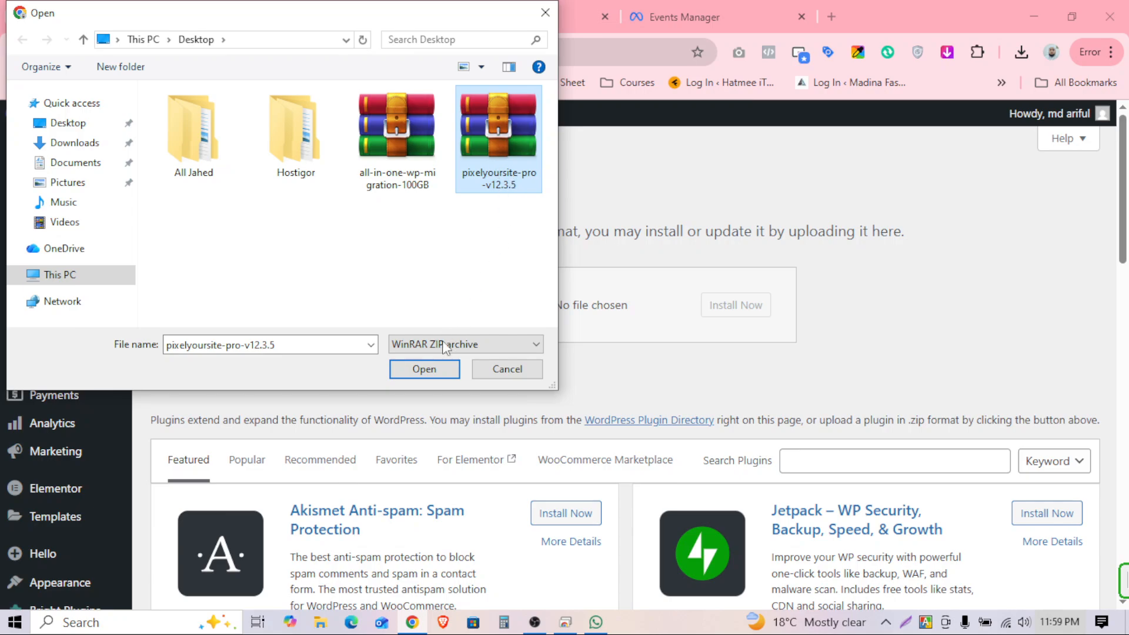
pyautogui.click(423, 369)
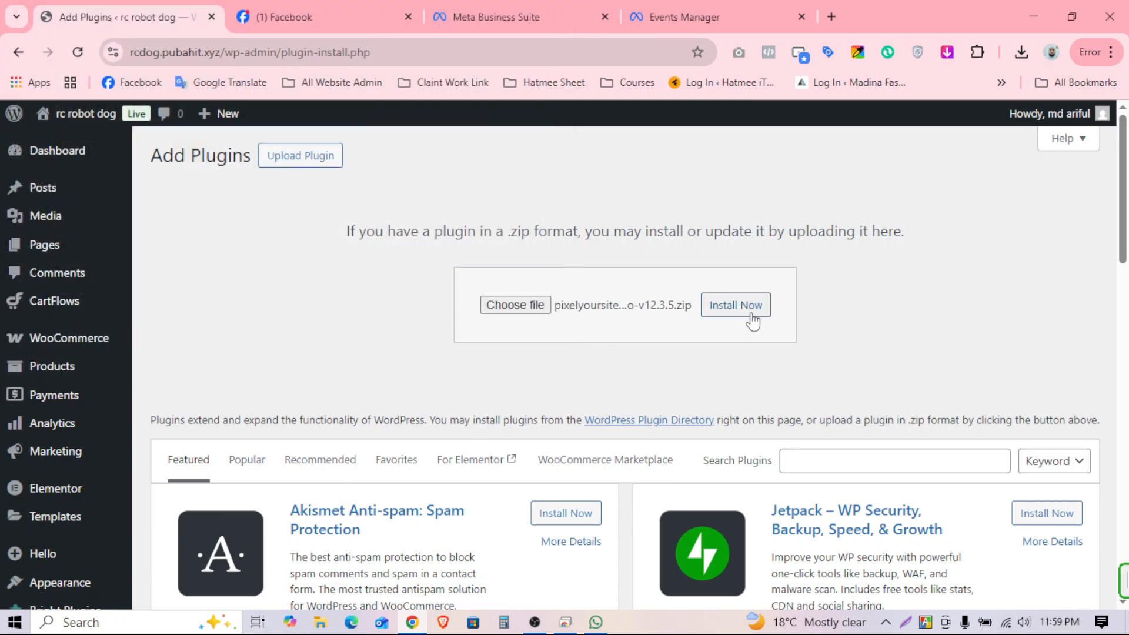
pyautogui.click(713, 309)
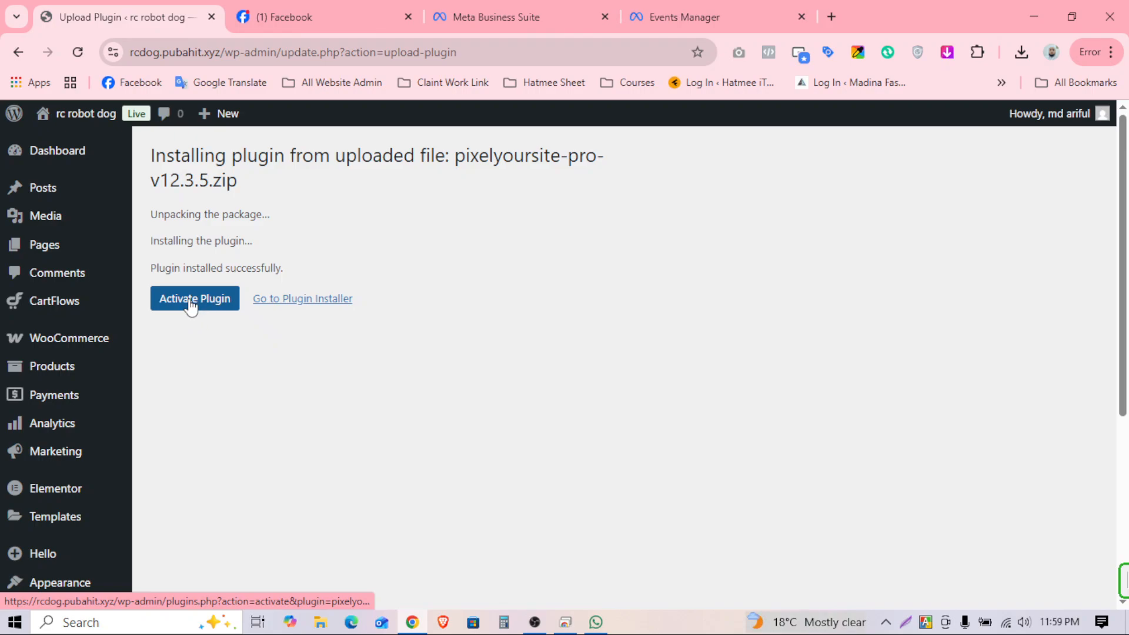
pyautogui.click(194, 303)
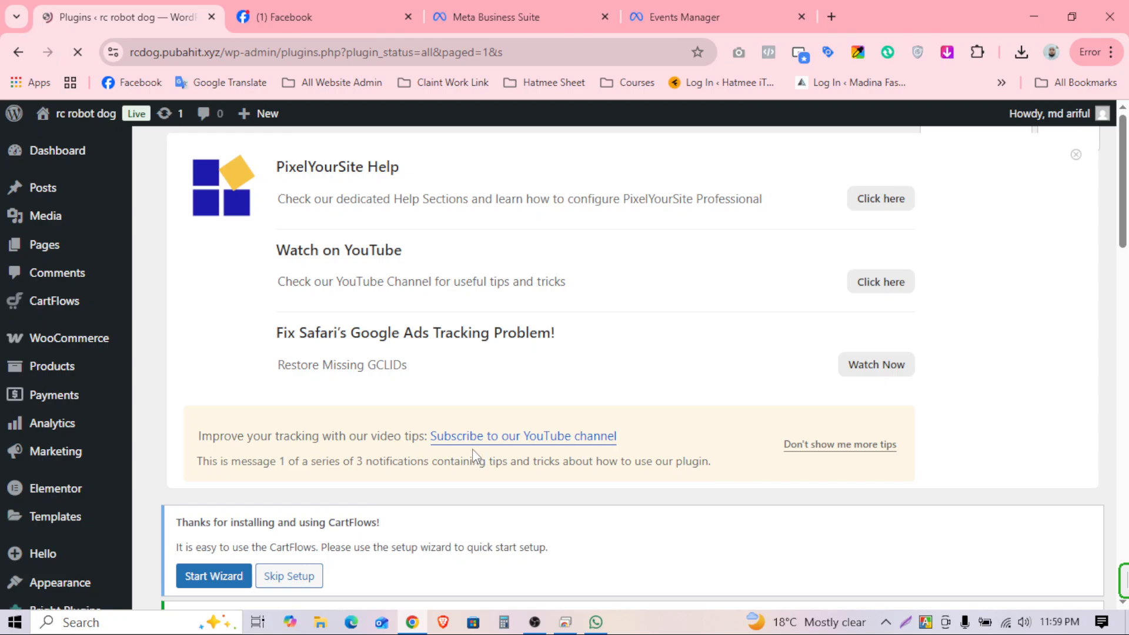
# Step: Check PixelYourSite Pro is active in Installed Plugins, then open its Dashboard
pyautogui.scroll(-4, 471, 449)
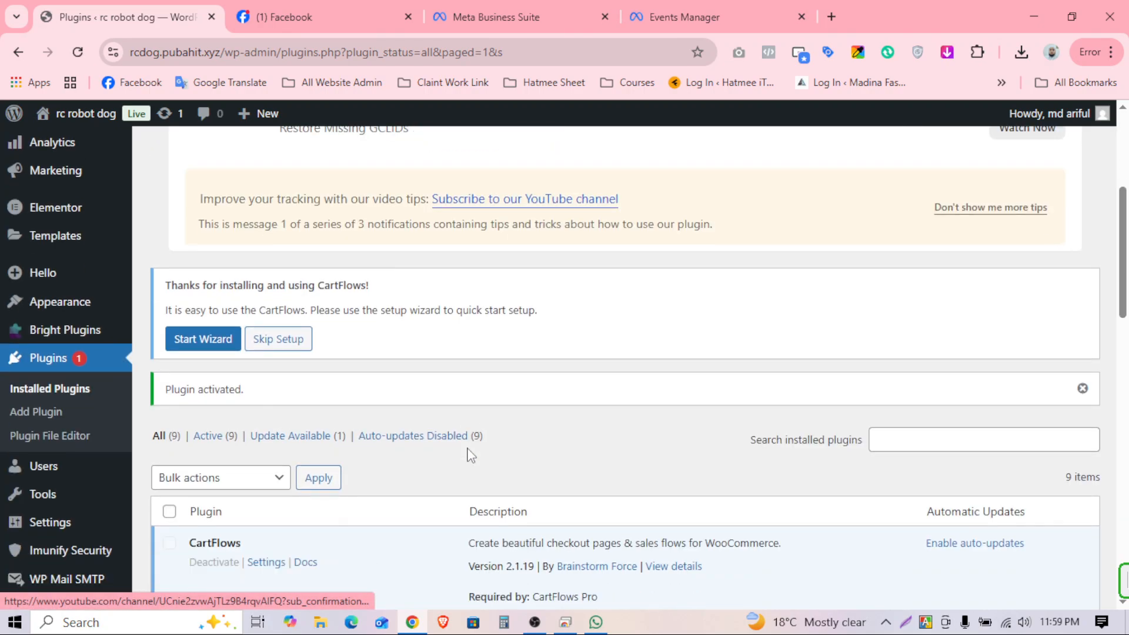
pyautogui.scroll(-12, 361, 454)
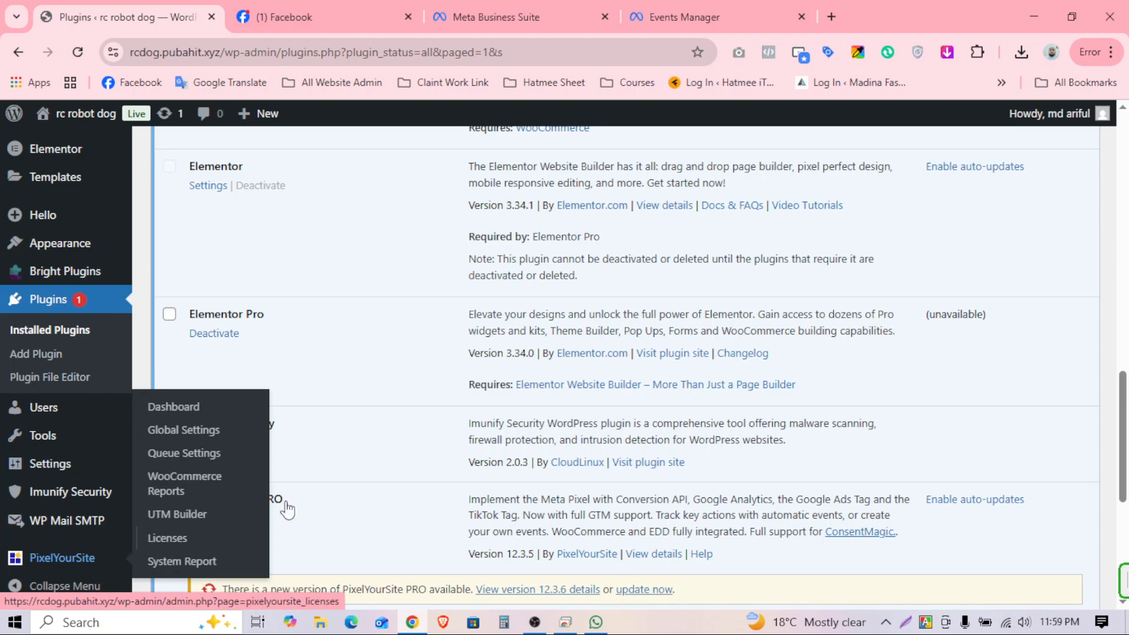
pyautogui.scroll(15, 287, 509)
pyautogui.scroll(-1, 7, 459)
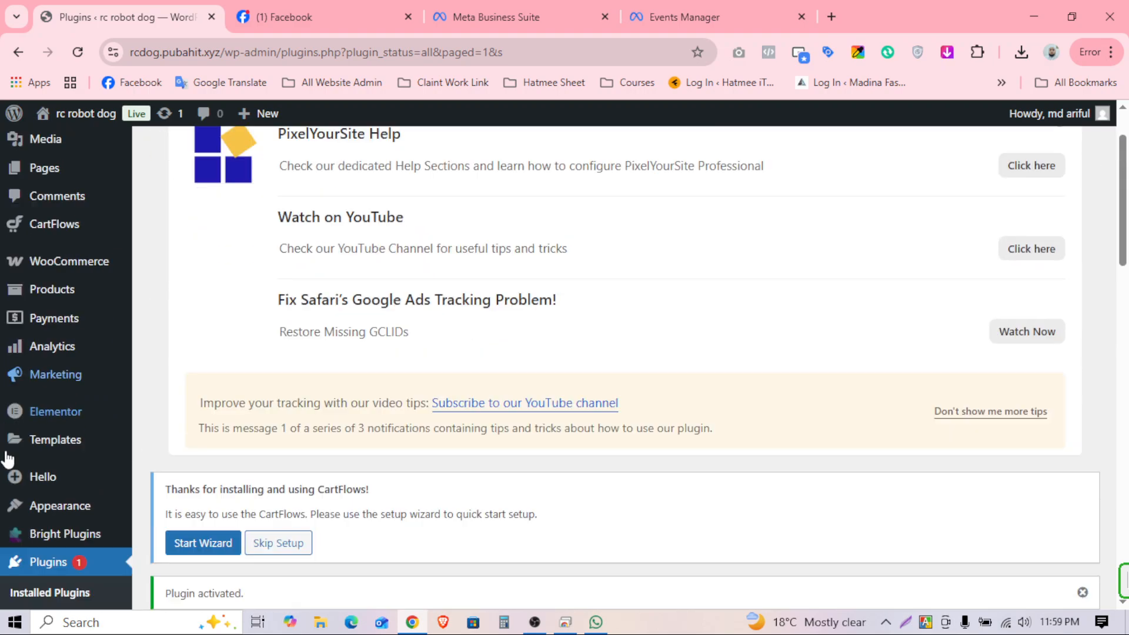
pyautogui.scroll(-10, 7, 458)
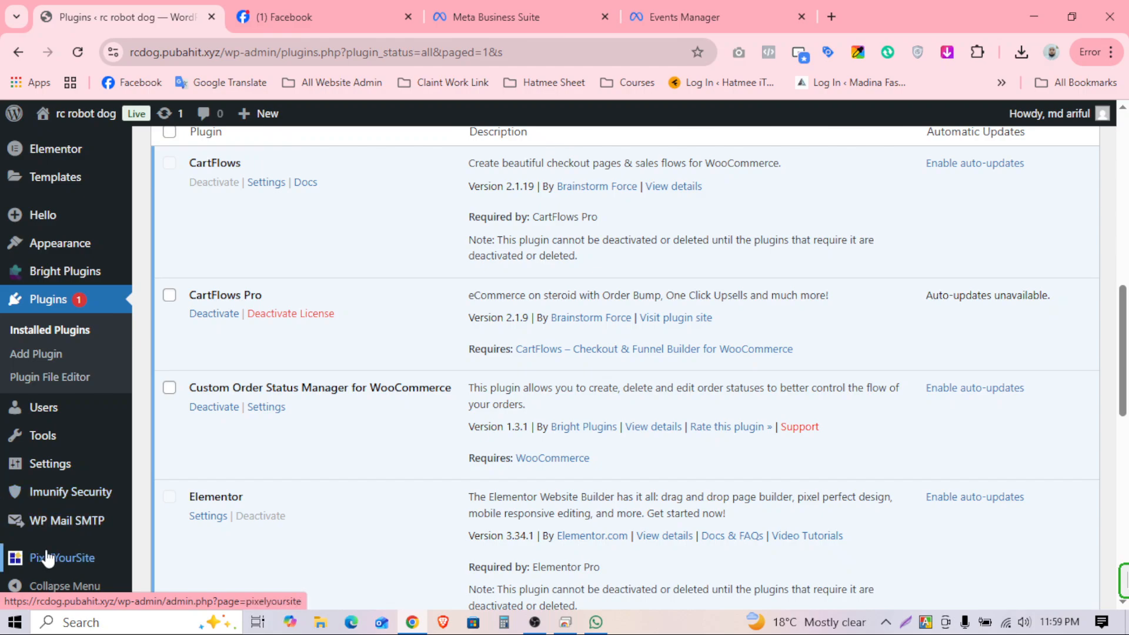
pyautogui.moveTo(79, 569)
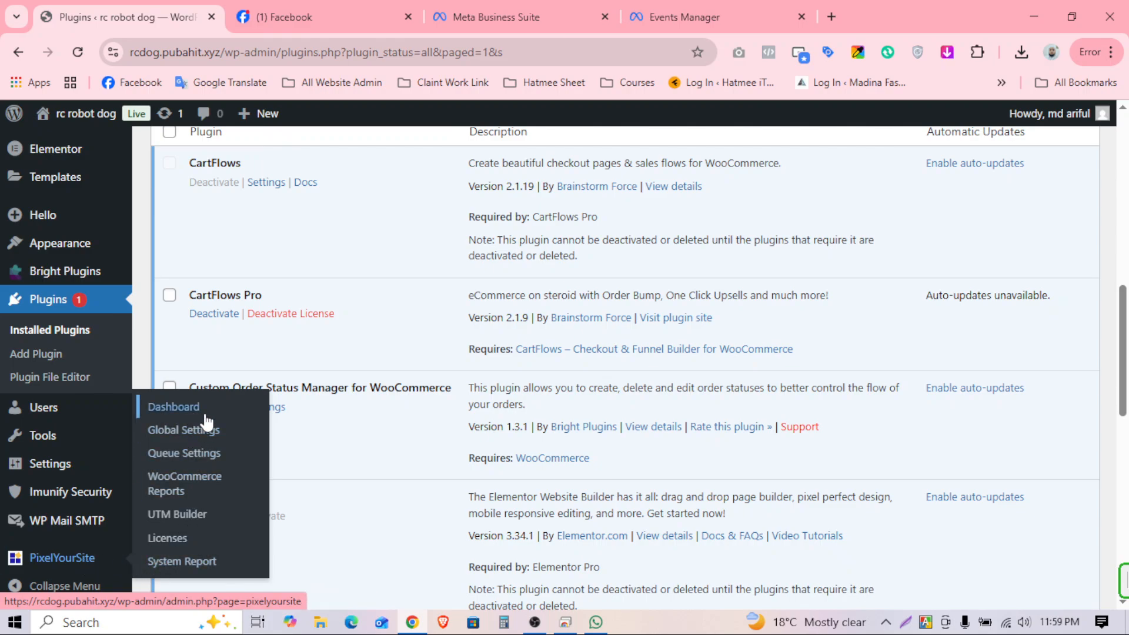
pyautogui.click(184, 412)
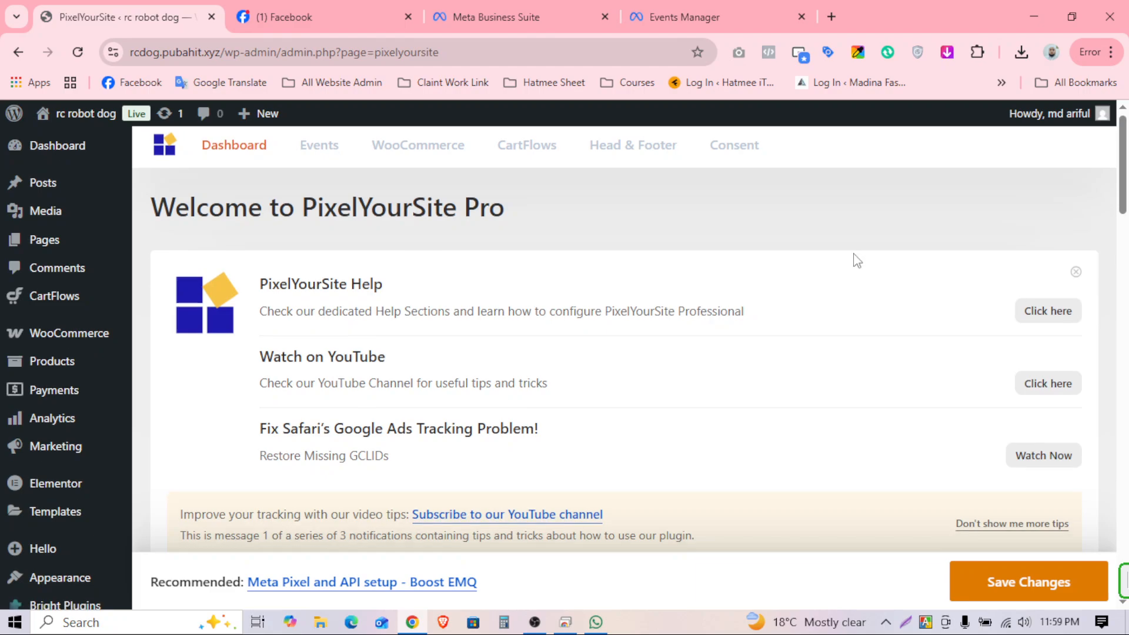
# Step: Close the PixelYourSite help and tips panel
pyautogui.click(1076, 277)
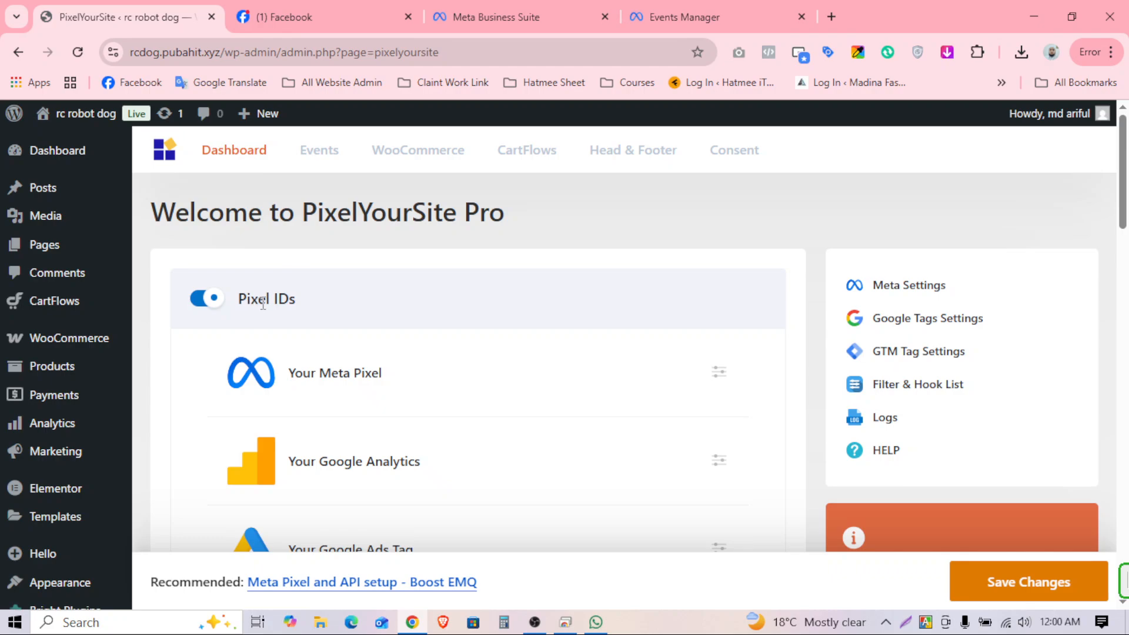
pyautogui.moveTo(210, 212); pyautogui.dragTo(509, 217)
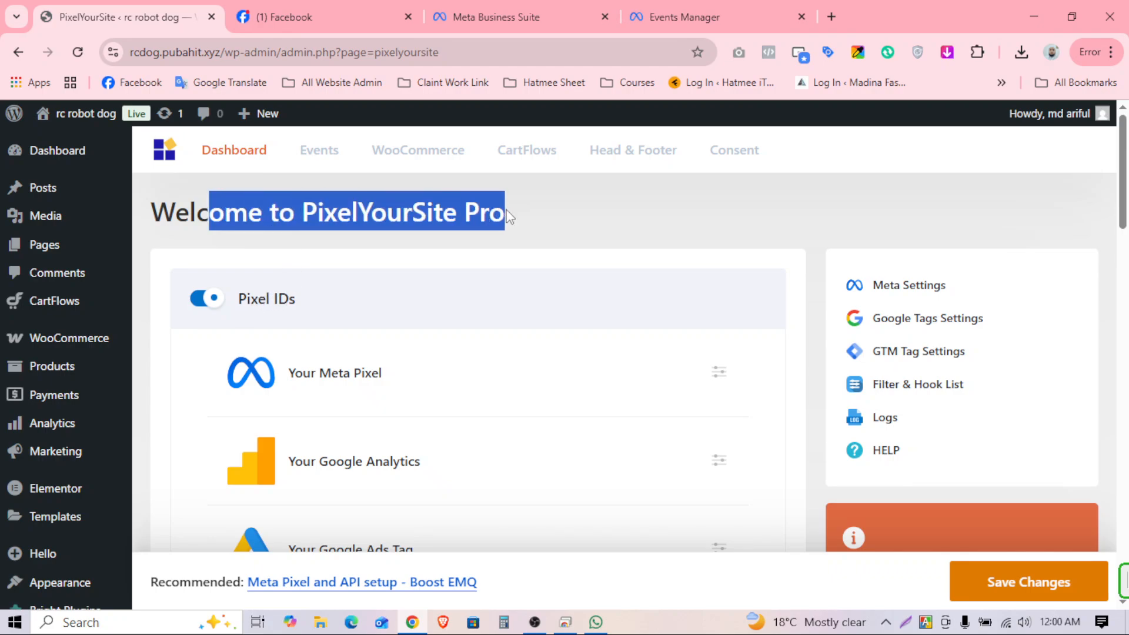
pyautogui.click(478, 204)
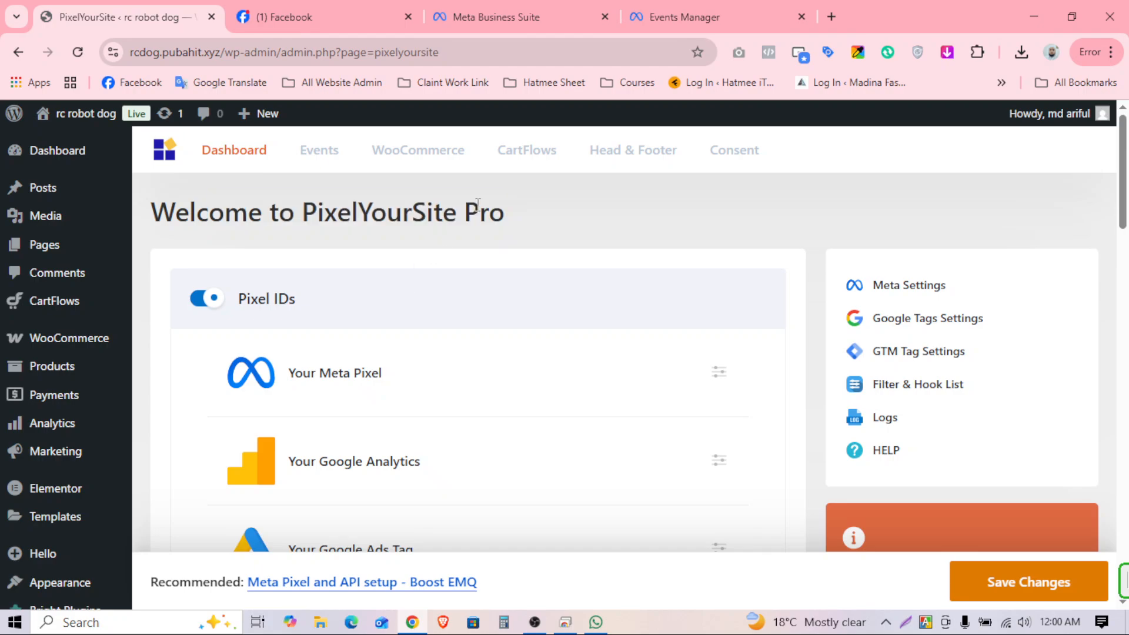
pyautogui.moveTo(433, 208); pyautogui.dragTo(528, 214)
pyautogui.click(487, 212)
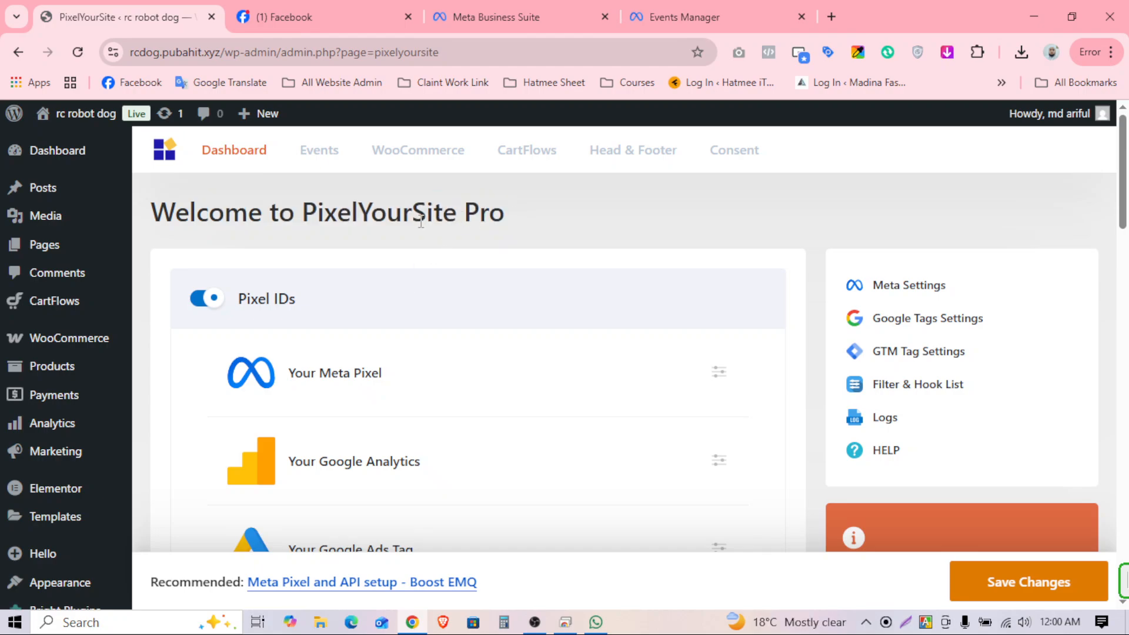
pyautogui.scroll(-3, 718, 370)
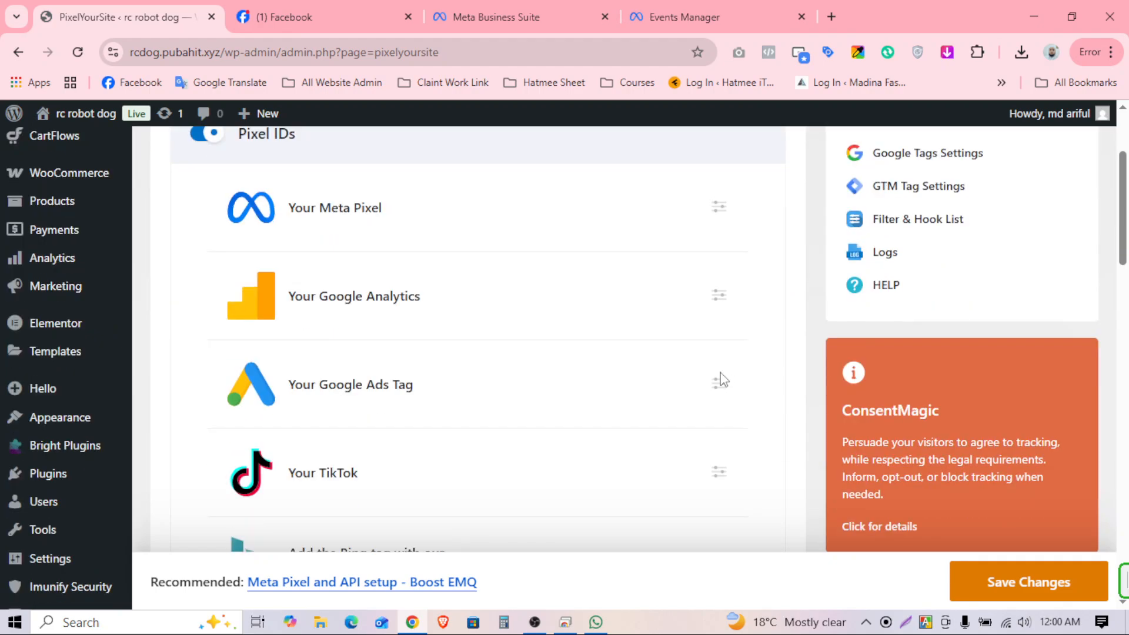
pyautogui.scroll(3, 718, 378)
pyautogui.scroll(-3, 717, 379)
pyautogui.scroll(2, 717, 378)
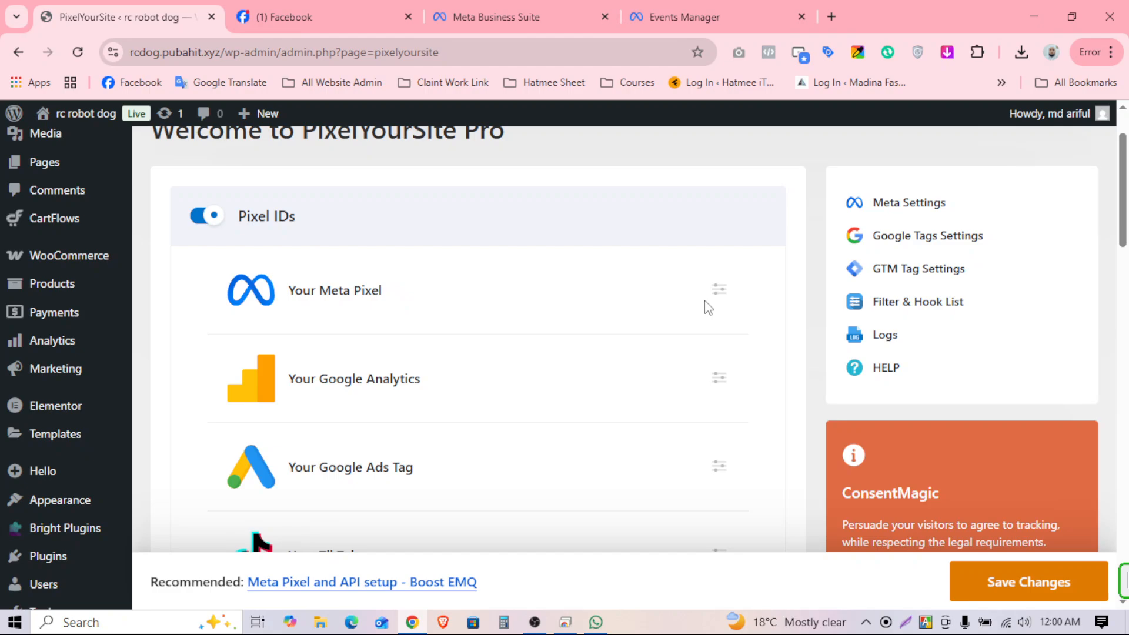
# Step: Expand the Meta Pixel settings under Pixel IDs
pyautogui.moveTo(321, 291); pyautogui.dragTo(432, 297)
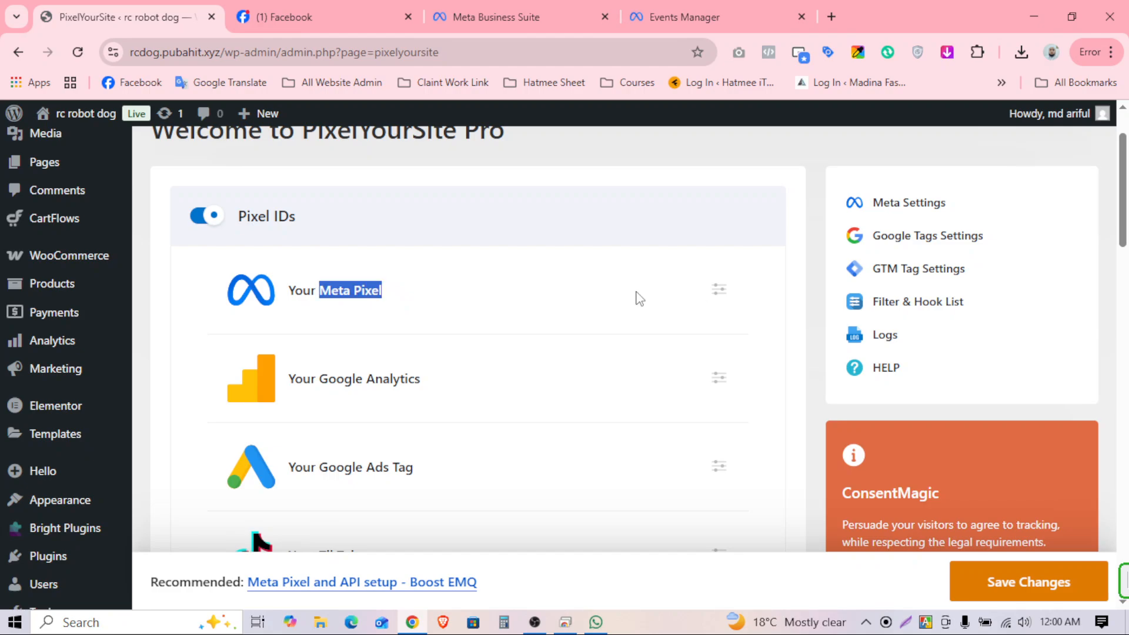
pyautogui.click(721, 294)
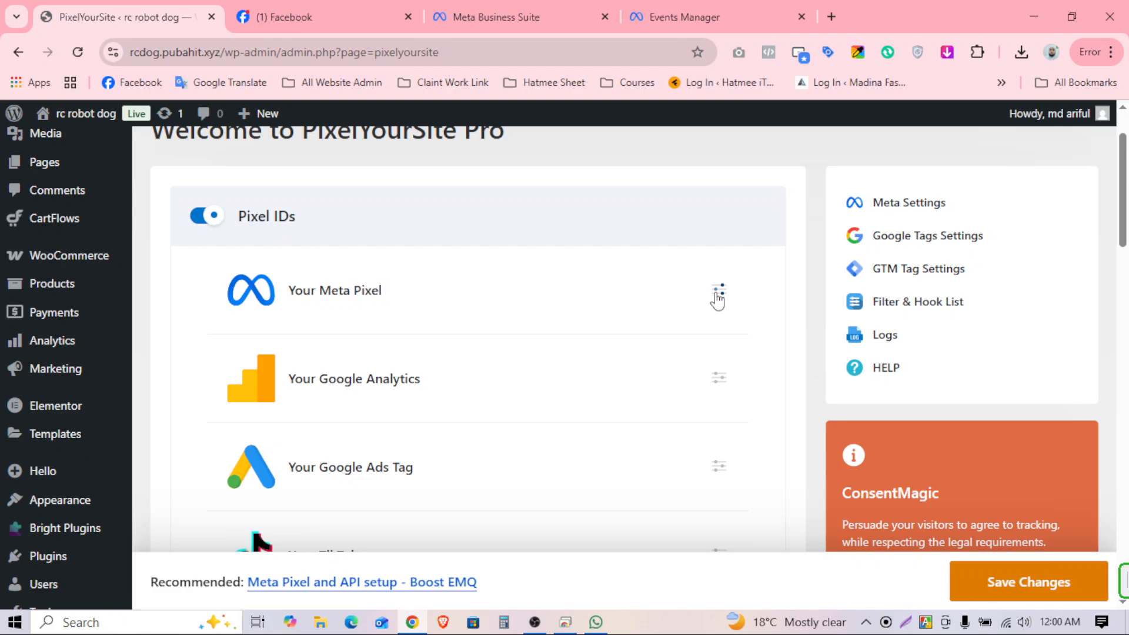
pyautogui.scroll(-4, 699, 335)
# Step: Switch on Enable Pixel and tick Enable Conversion API and Enable Advanced Matching
pyautogui.scroll(3, 564, 345)
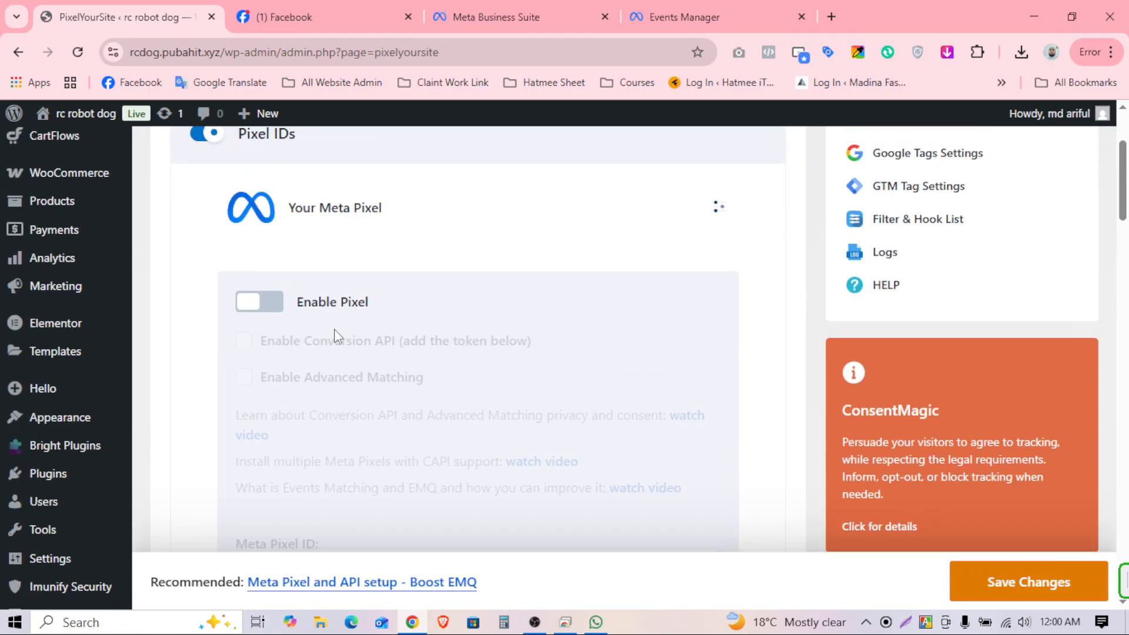
pyautogui.click(262, 307)
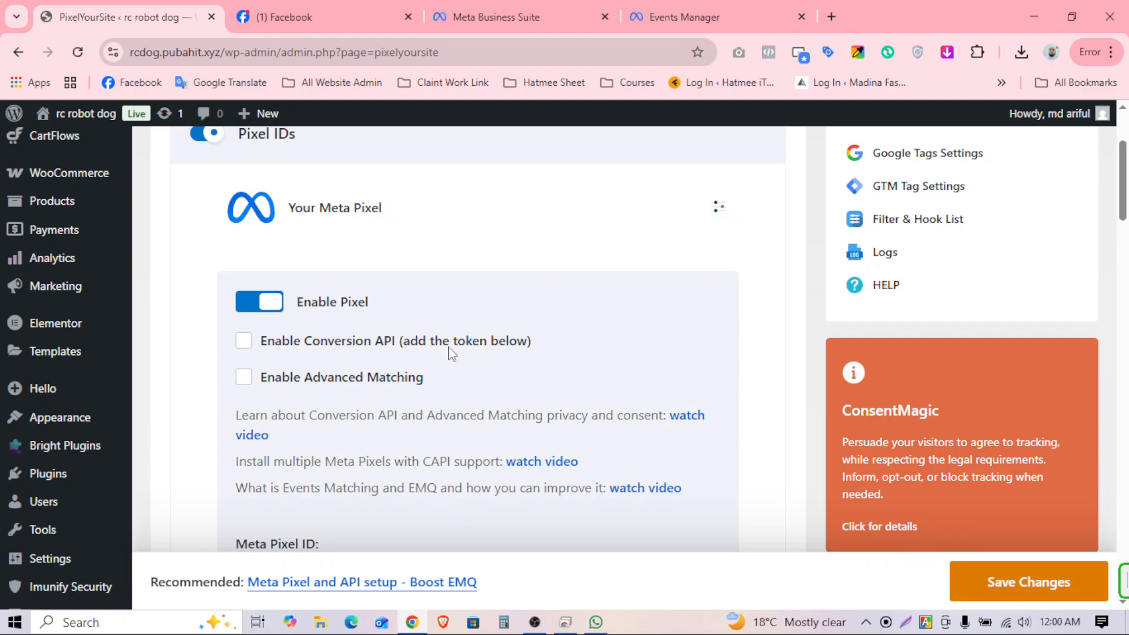
pyautogui.click(248, 349)
pyautogui.click(243, 378)
# Step: Place the cursor in the Meta Pixel ID field, ready for input
pyautogui.scroll(-3, 416, 382)
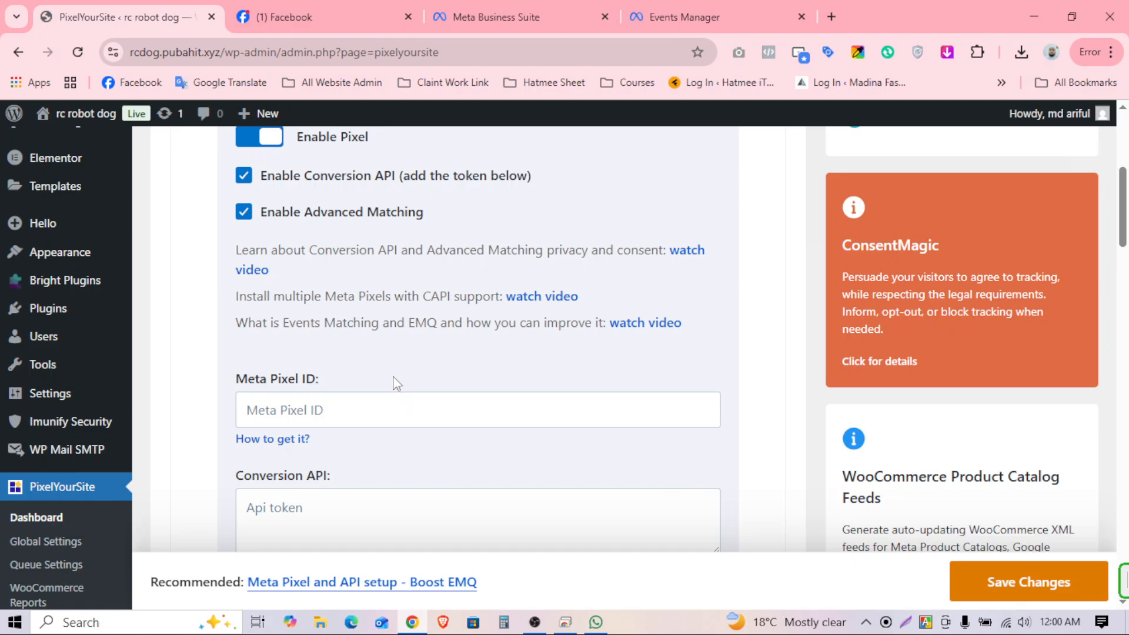
pyautogui.scroll(-1, 371, 370)
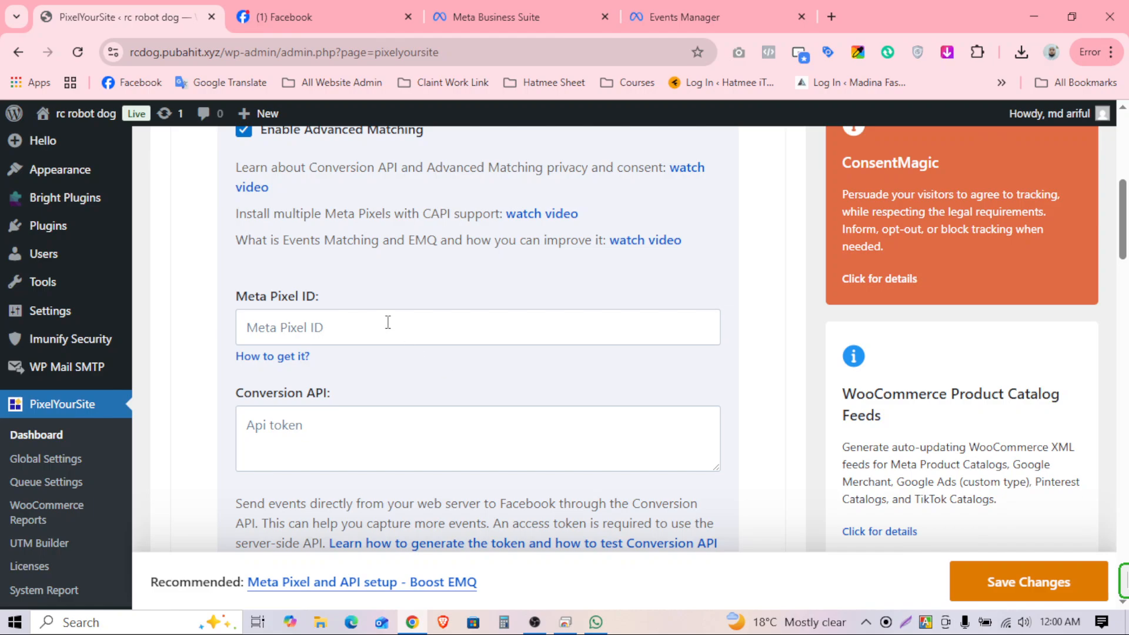
pyautogui.click(347, 326)
pyautogui.click(247, 425)
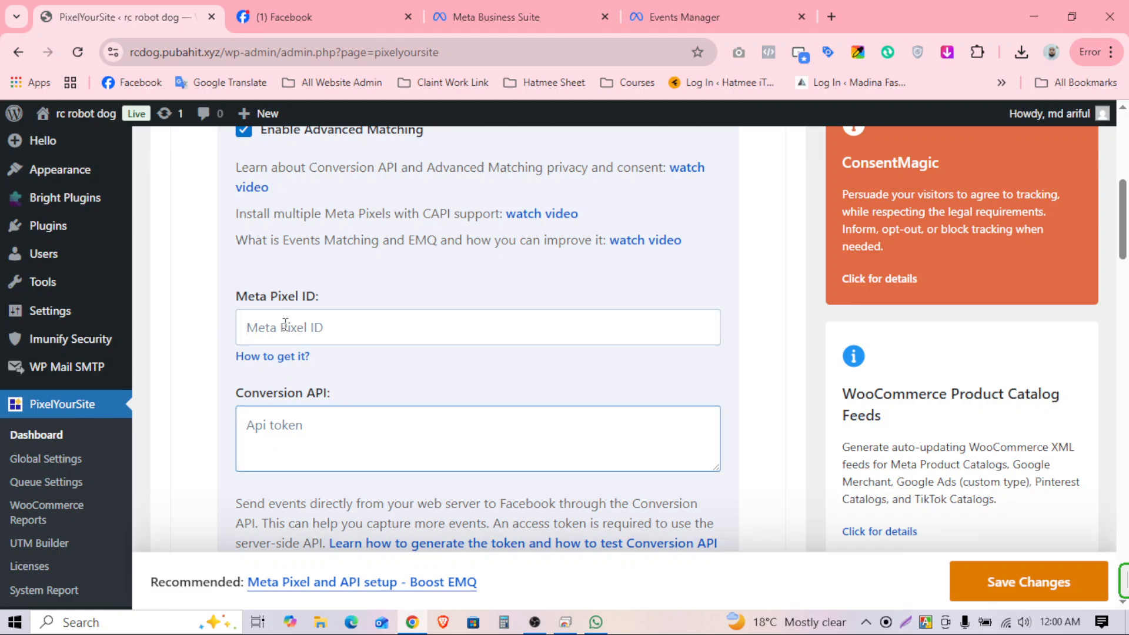
pyautogui.click(285, 327)
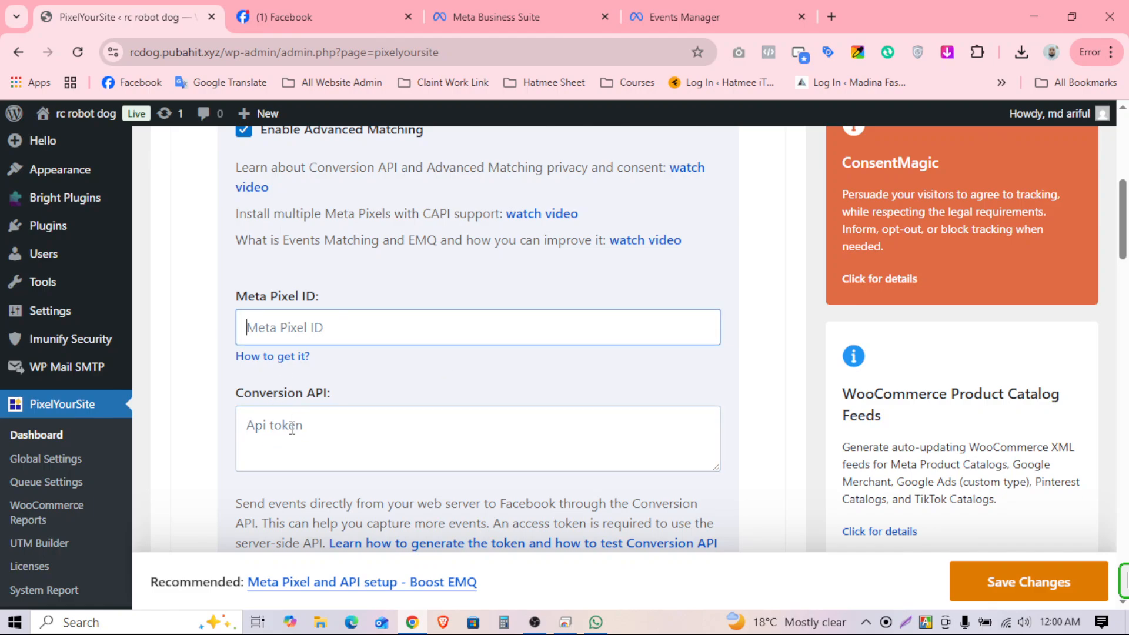
pyautogui.click(356, 324)
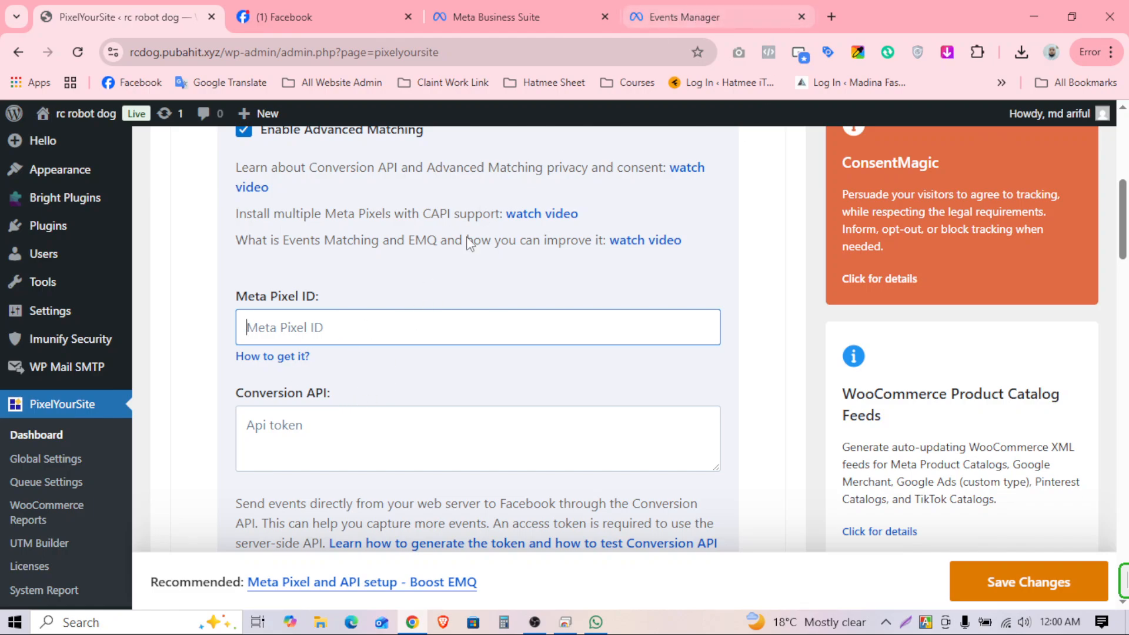
pyautogui.click(663, 27)
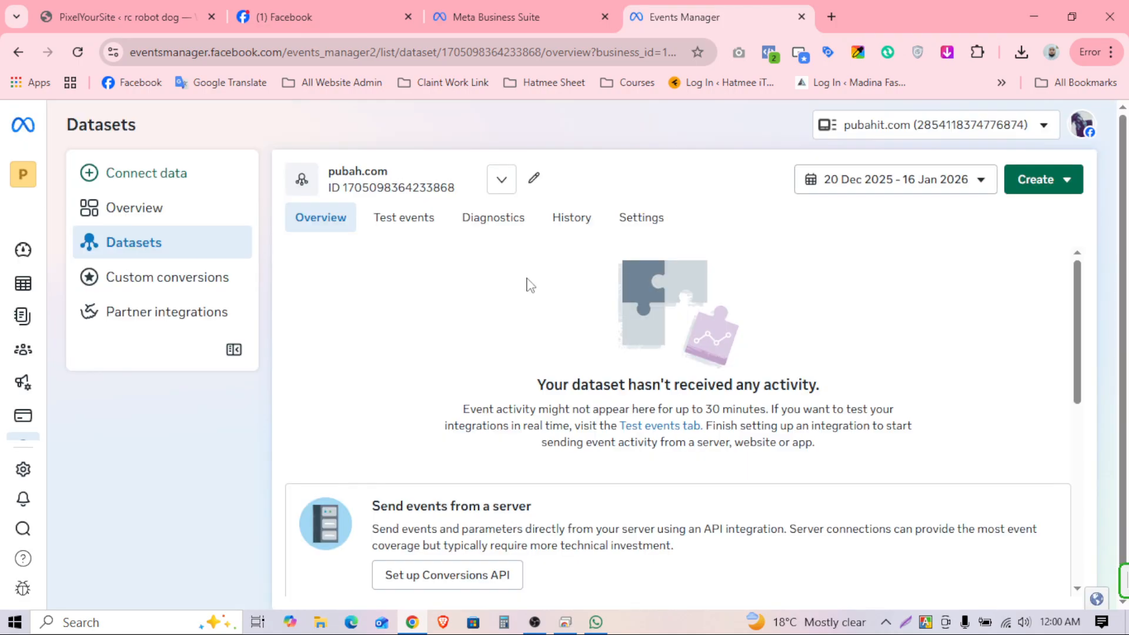
pyautogui.moveTo(355, 187); pyautogui.dragTo(454, 187)
pyautogui.tripleClick(387, 185)
pyautogui.hotkey('ctrl', 'c')
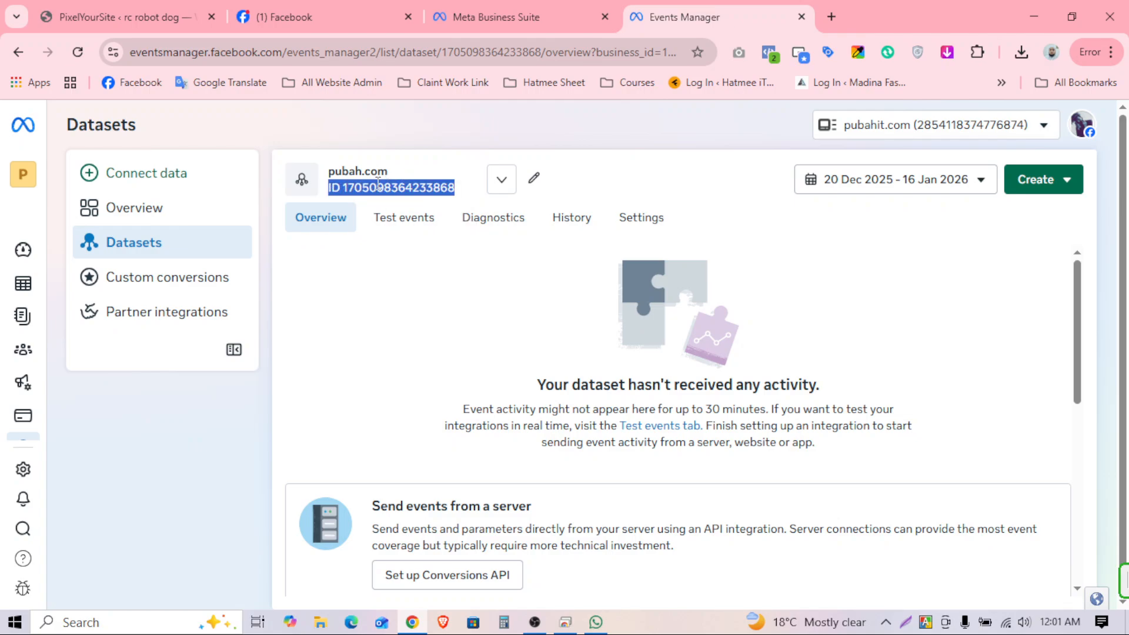
pyautogui.click(407, 307)
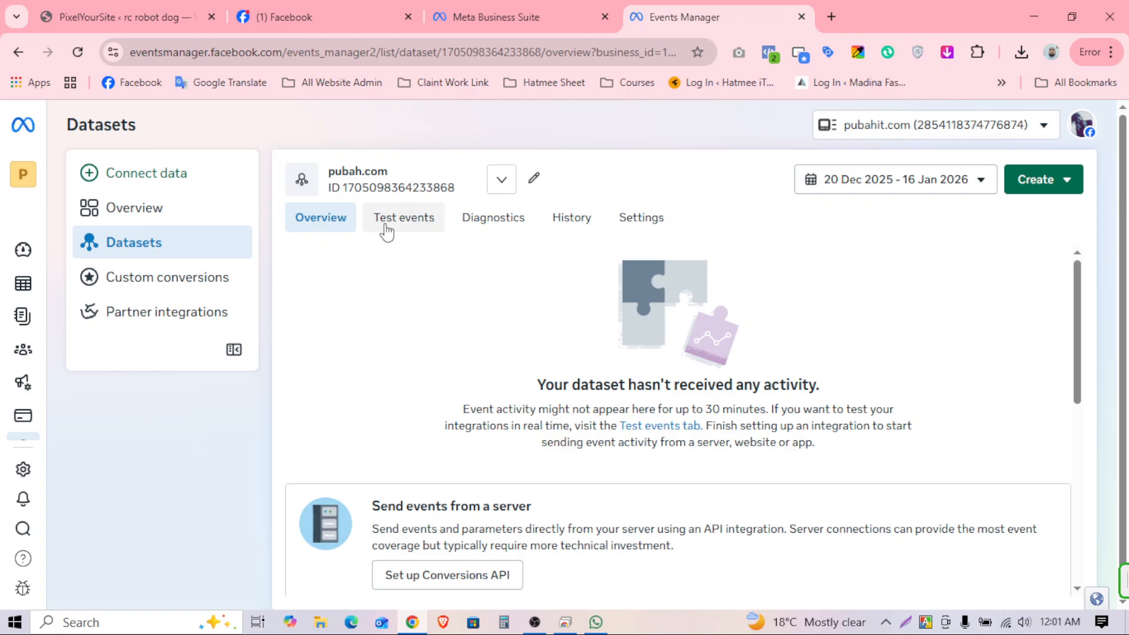
pyautogui.click(648, 224)
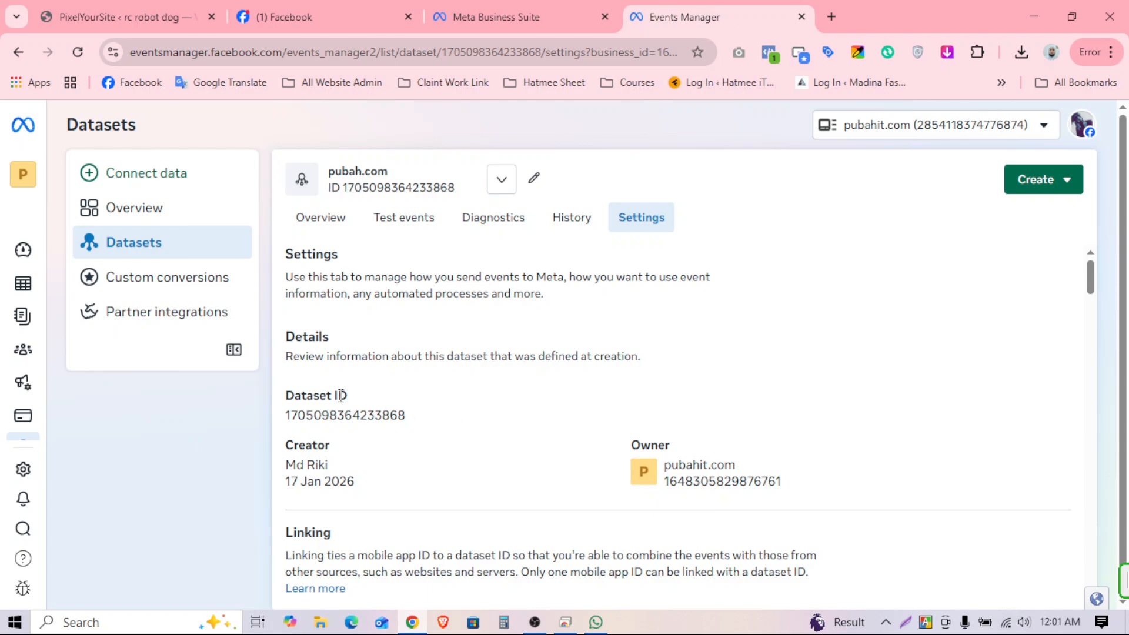
pyautogui.moveTo(350, 396); pyautogui.dragTo(297, 392)
pyautogui.click(447, 400)
# Step: Paste the dataset ID into PixelYourSite's Meta Pixel ID field
pyautogui.click(133, 16)
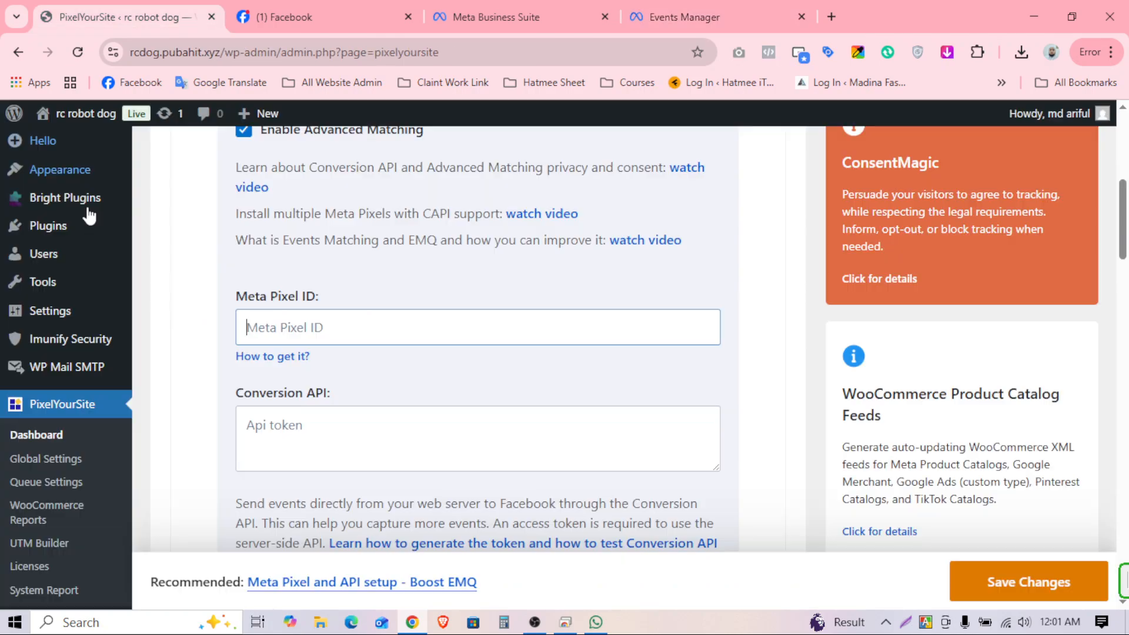
pyautogui.rightClick(282, 332)
pyautogui.click(323, 383)
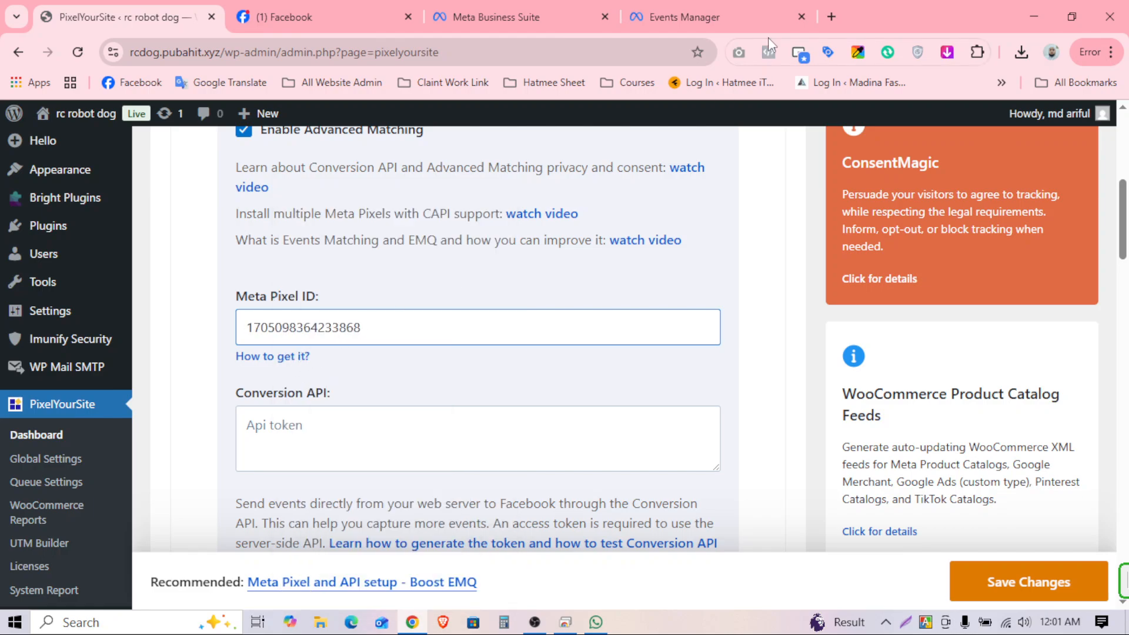
# Step: Scroll the Events Manager dataset settings to the Set up direct integration section
pyautogui.click(729, 17)
pyautogui.scroll(-3, 882, 424)
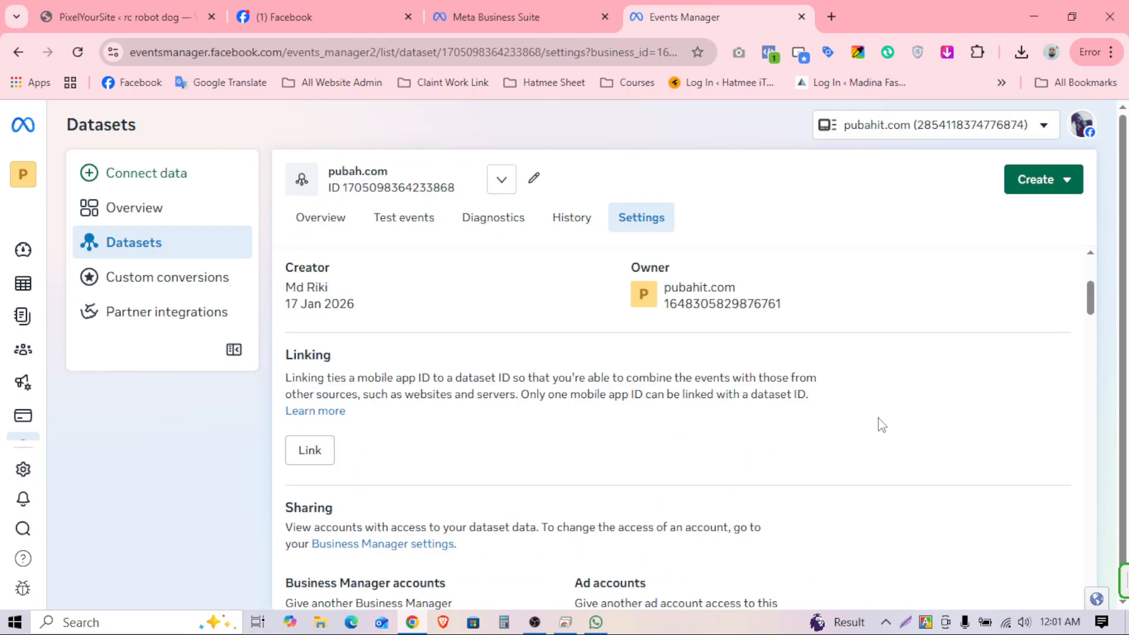
pyautogui.scroll(-10, 882, 425)
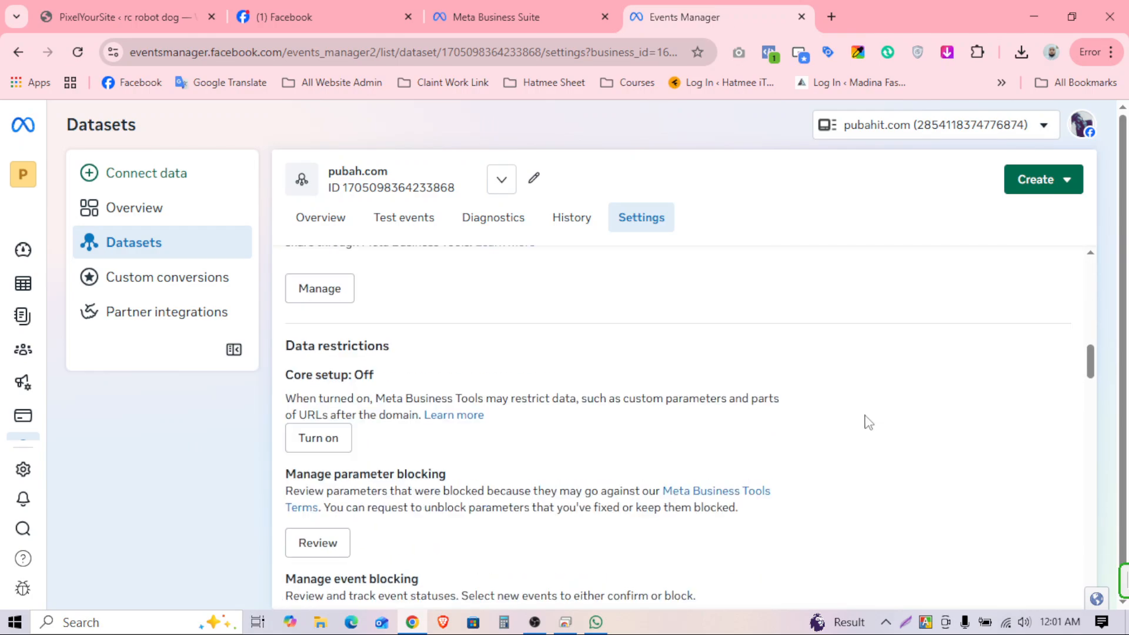
pyautogui.scroll(-12, 868, 422)
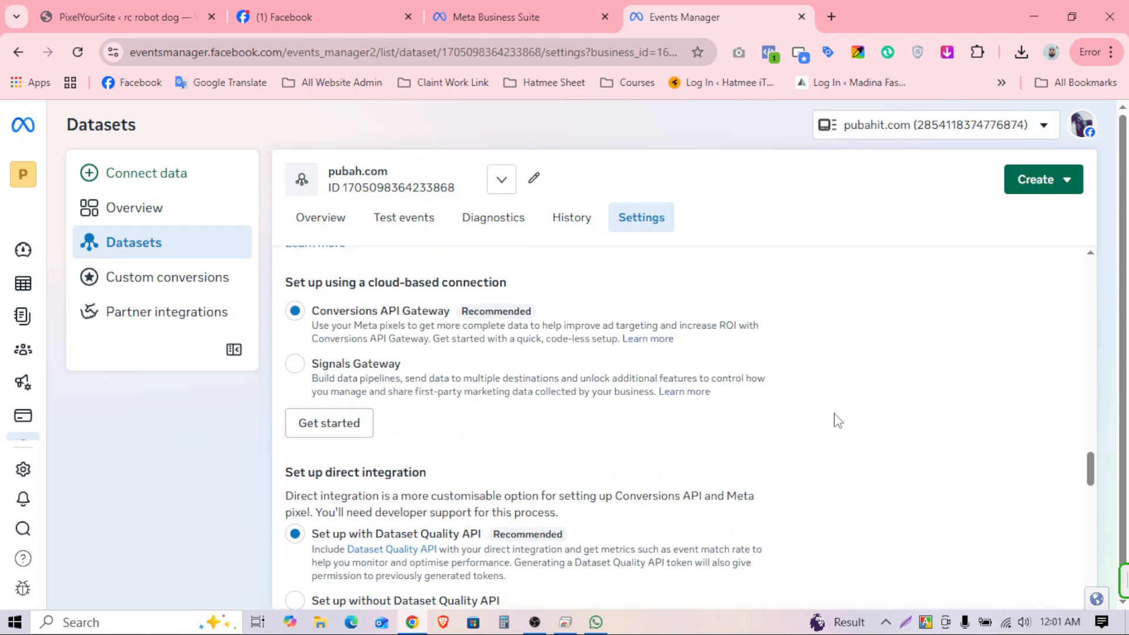
pyautogui.scroll(-6, 826, 424)
pyautogui.scroll(3, 812, 423)
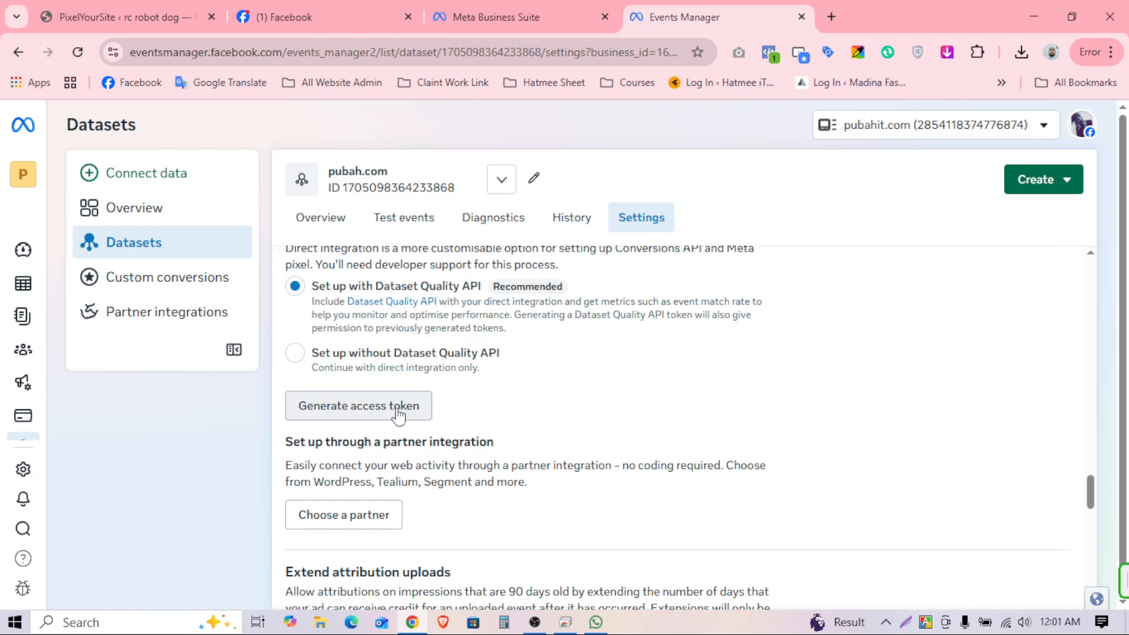
# Step: Generate a Dataset Quality API access token for the pubah.com dataset
pyautogui.click(385, 421)
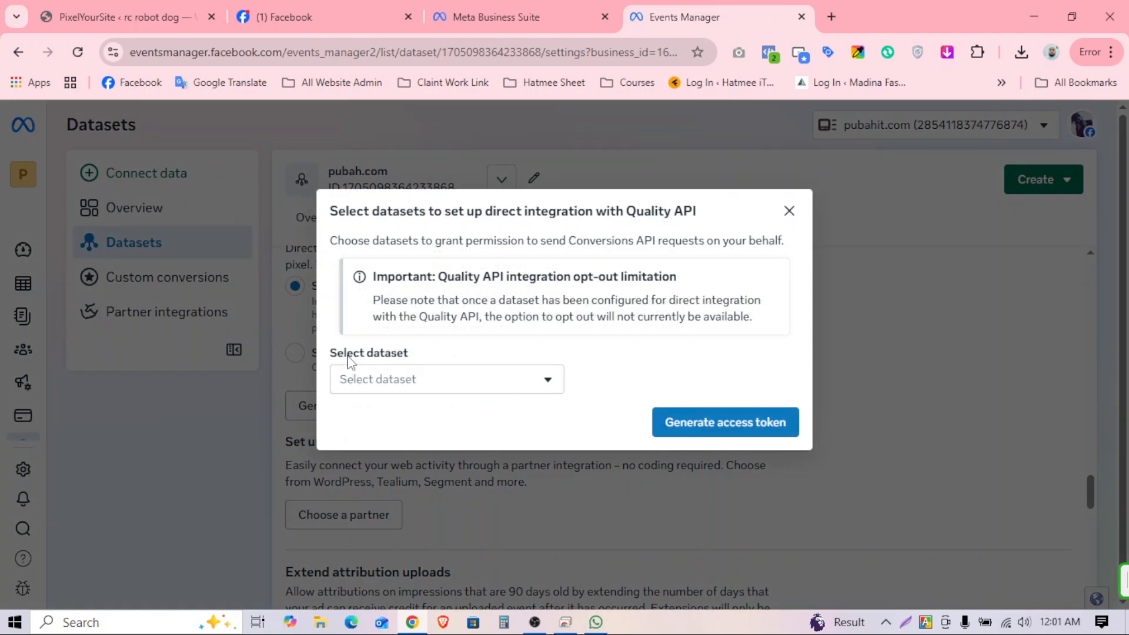
pyautogui.moveTo(348, 360); pyautogui.dragTo(416, 360)
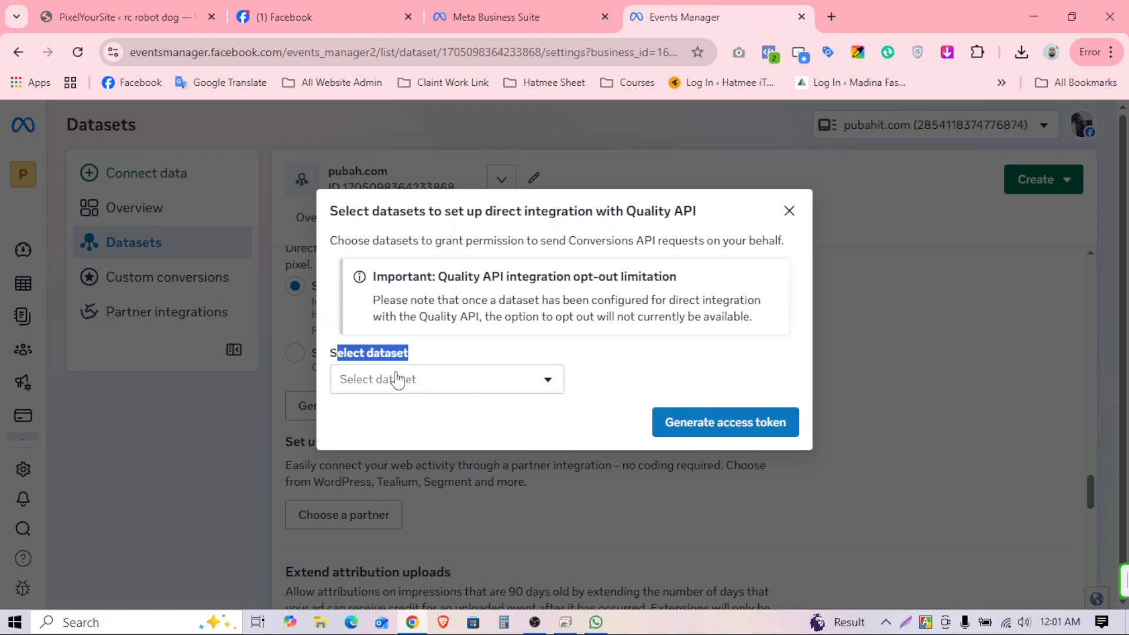
pyautogui.click(432, 386)
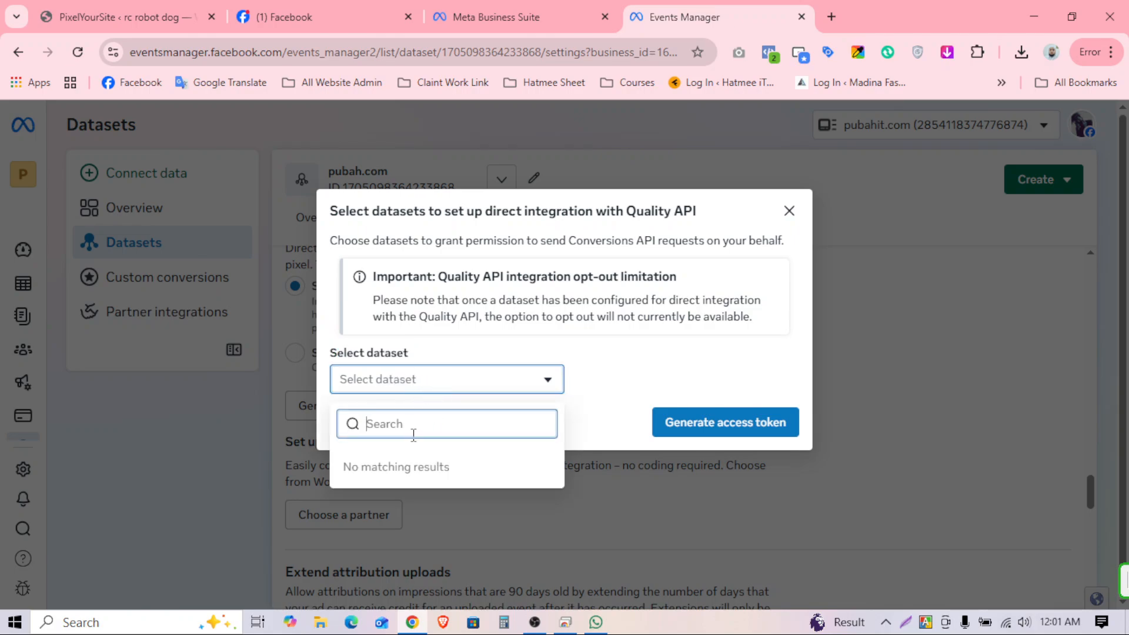
pyautogui.click(400, 464)
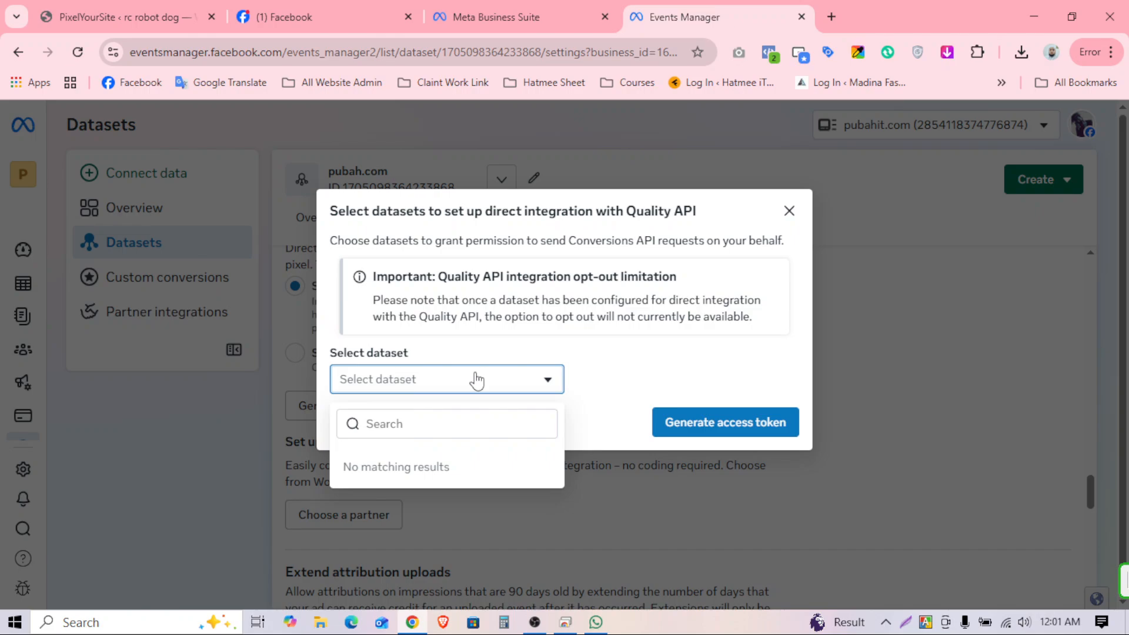
pyautogui.click(611, 374)
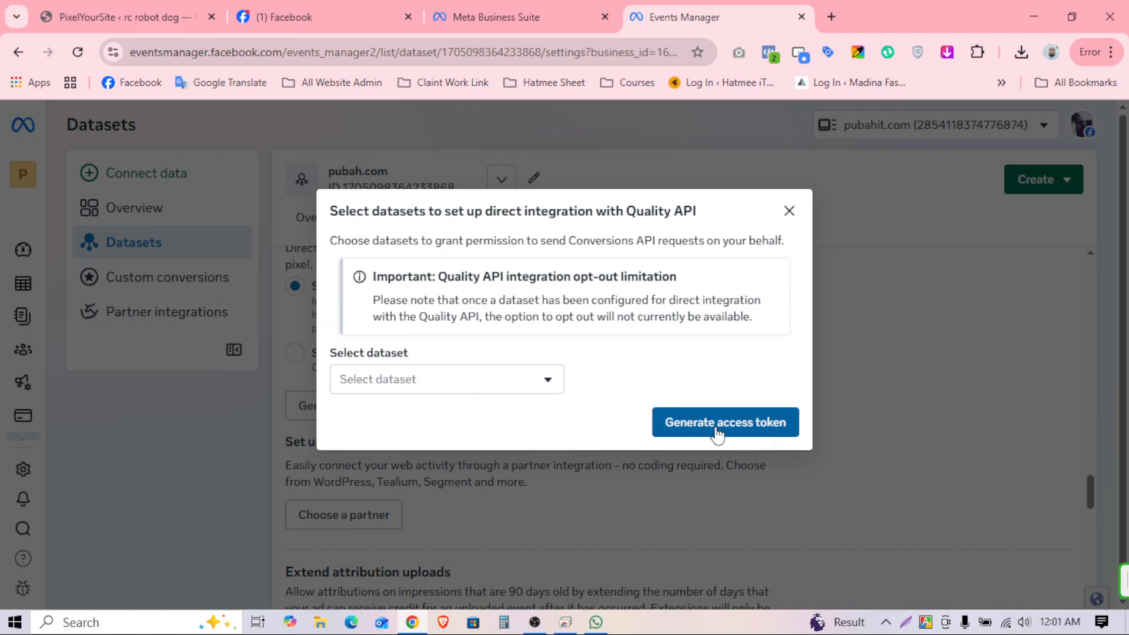
pyautogui.click(747, 434)
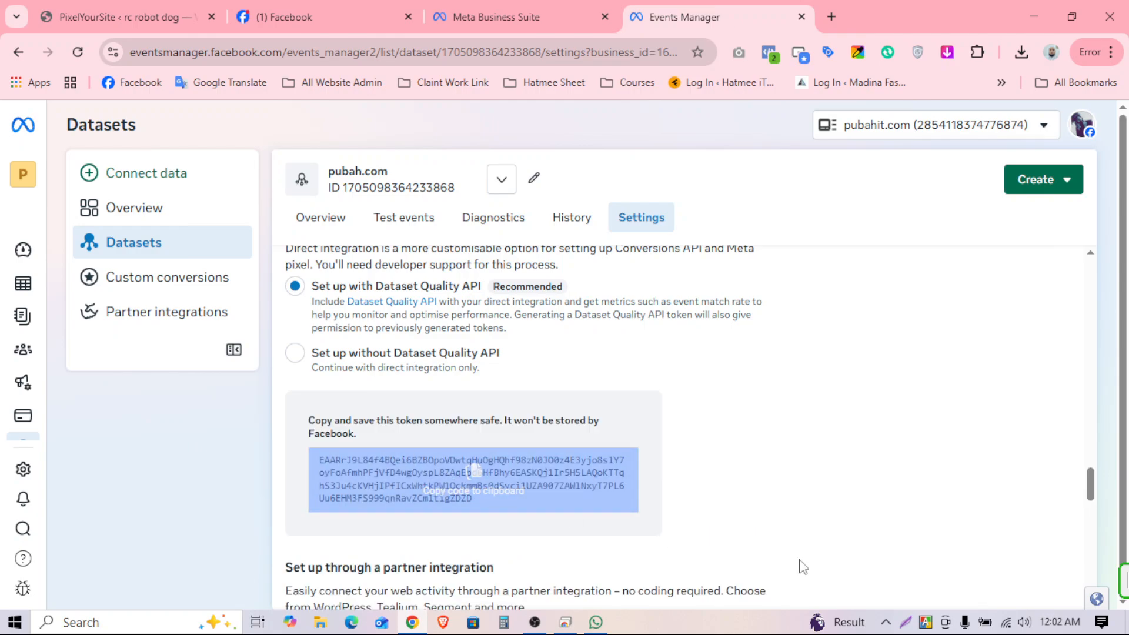
# Step: Copy the generated access token and paste it into PixelYourSite's Conversion API token box
pyautogui.click(483, 485)
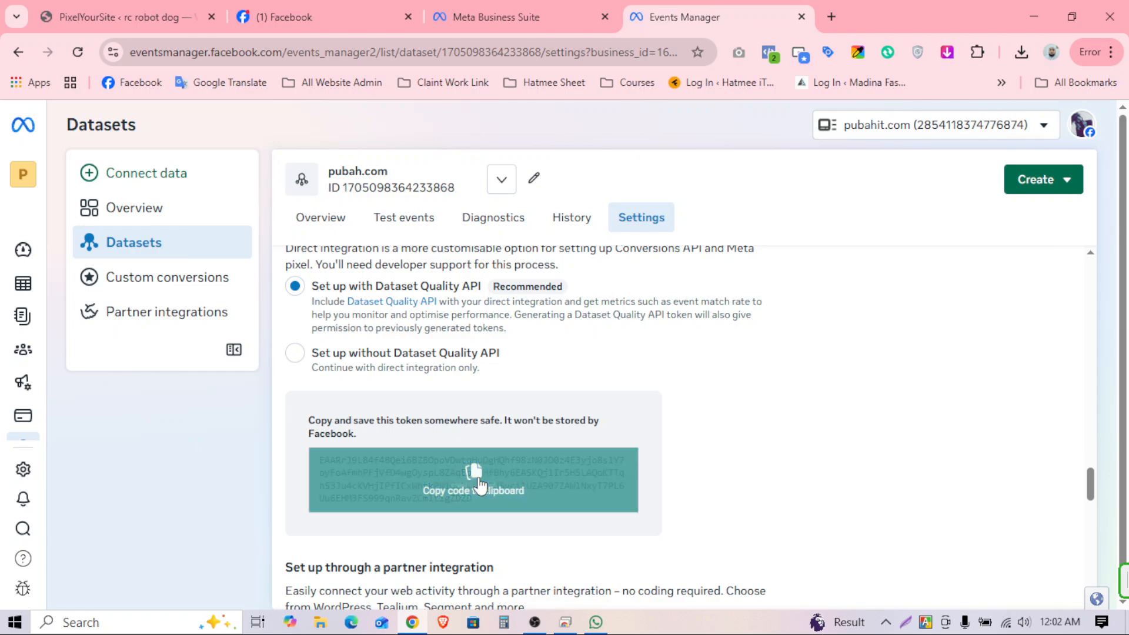
pyautogui.click(83, 18)
pyautogui.rightClick(290, 438)
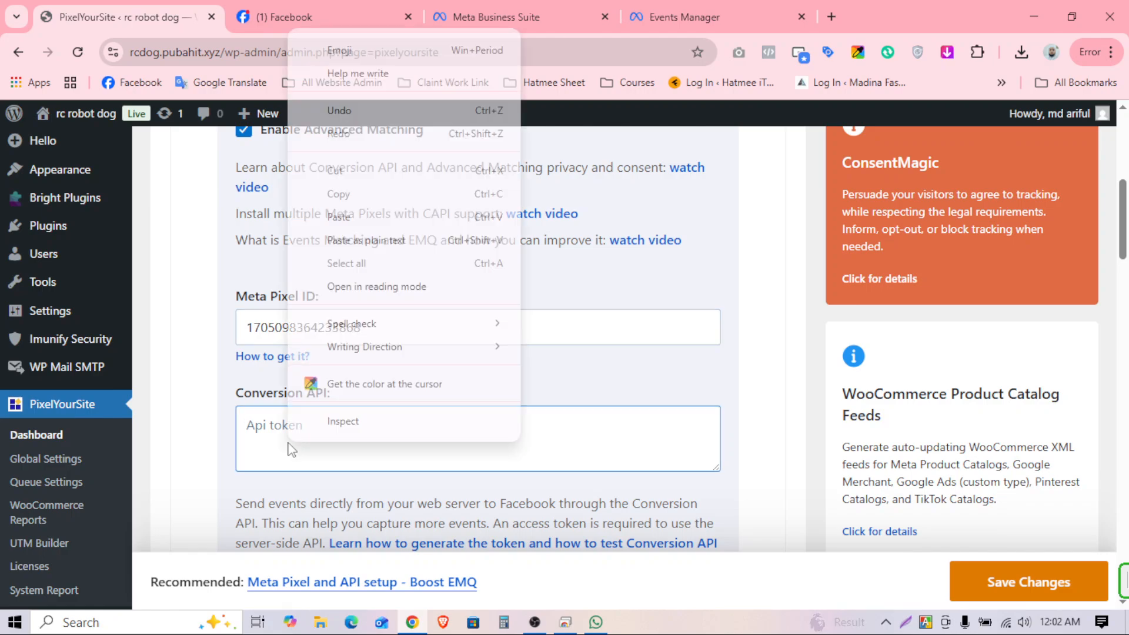
pyautogui.click(242, 432)
pyautogui.rightClick(295, 428)
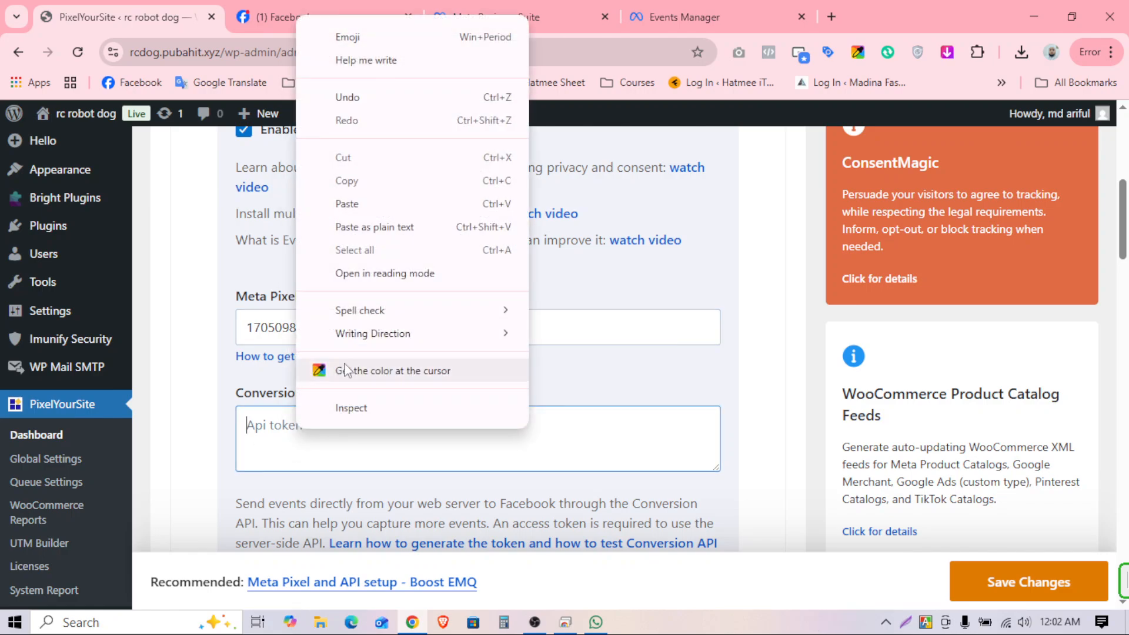
pyautogui.click(347, 203)
pyautogui.scroll(-3, 613, 444)
pyautogui.scroll(-3, 613, 445)
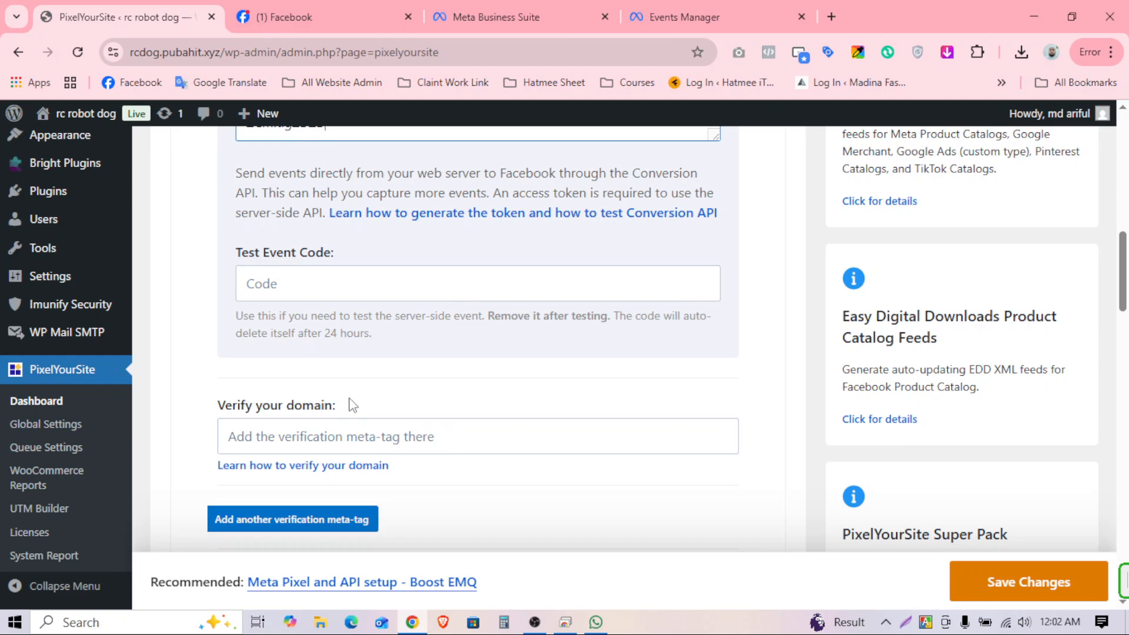
# Step: Copy the site domain rcdog.pubahit.xyz from the browser address bar
pyautogui.moveTo(218, 410); pyautogui.dragTo(341, 409)
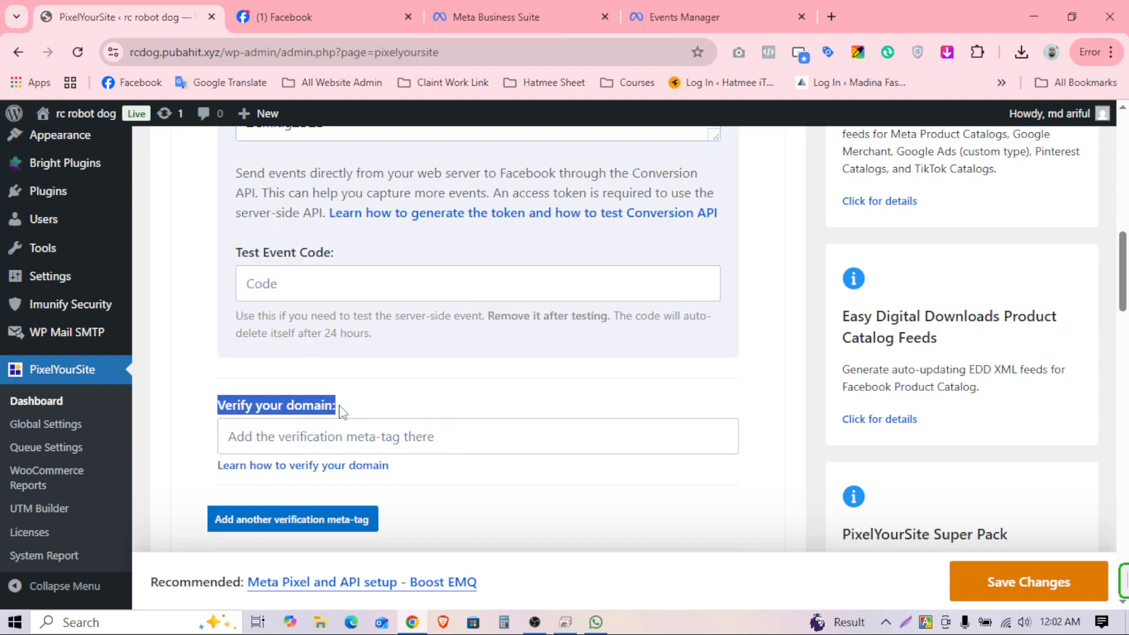
pyautogui.tripleClick(305, 406)
pyautogui.click(534, 622)
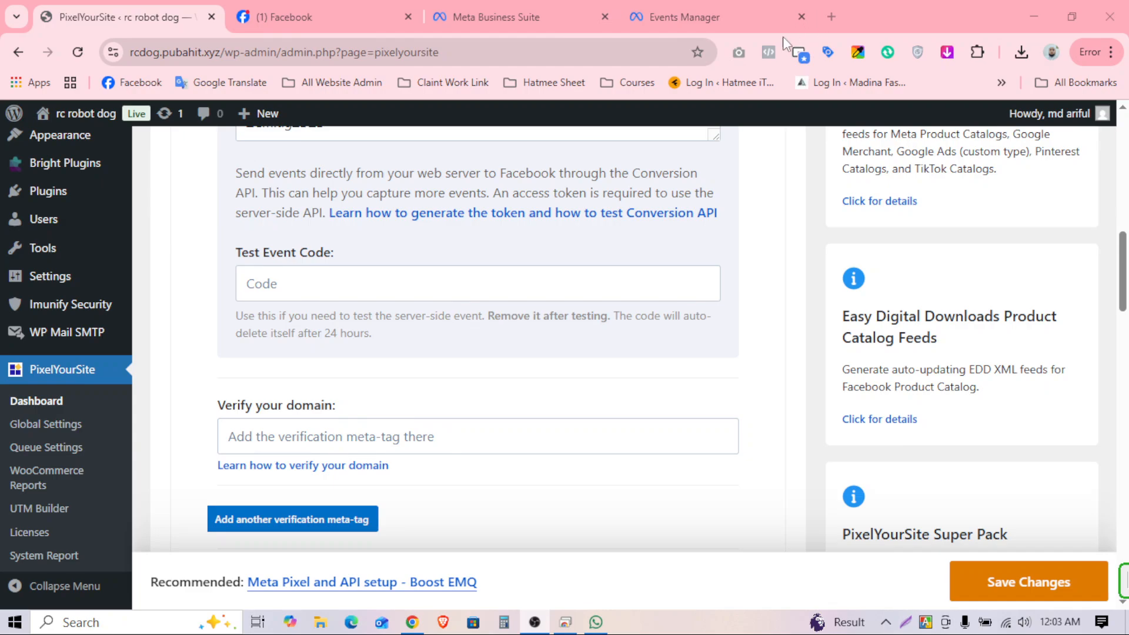
pyautogui.click(217, 60)
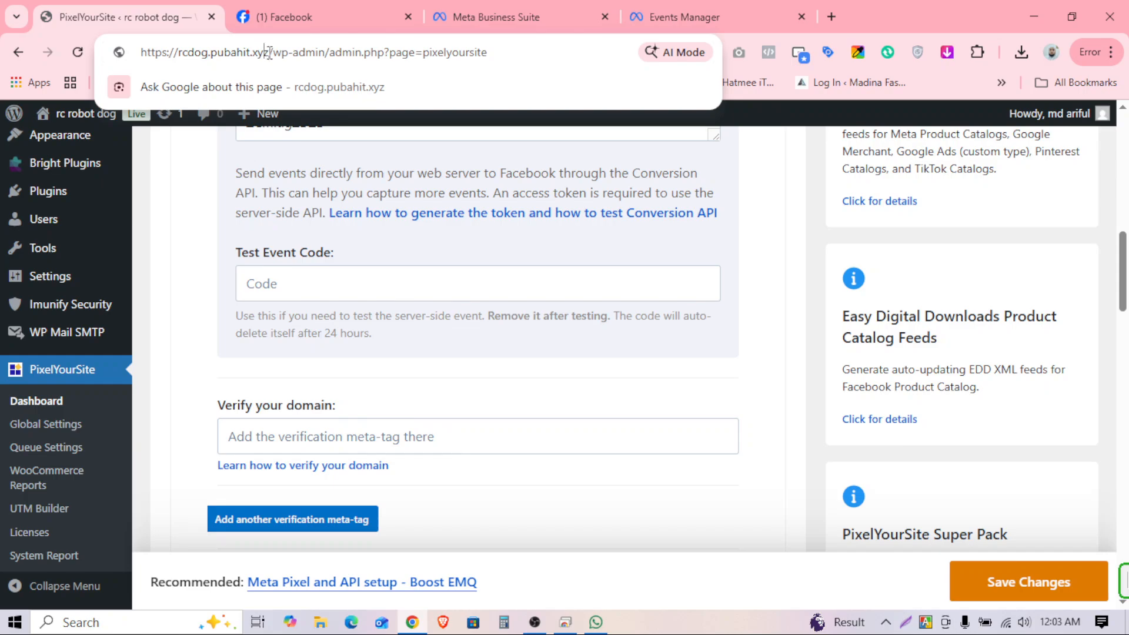
pyautogui.moveTo(178, 56); pyautogui.dragTo(268, 54)
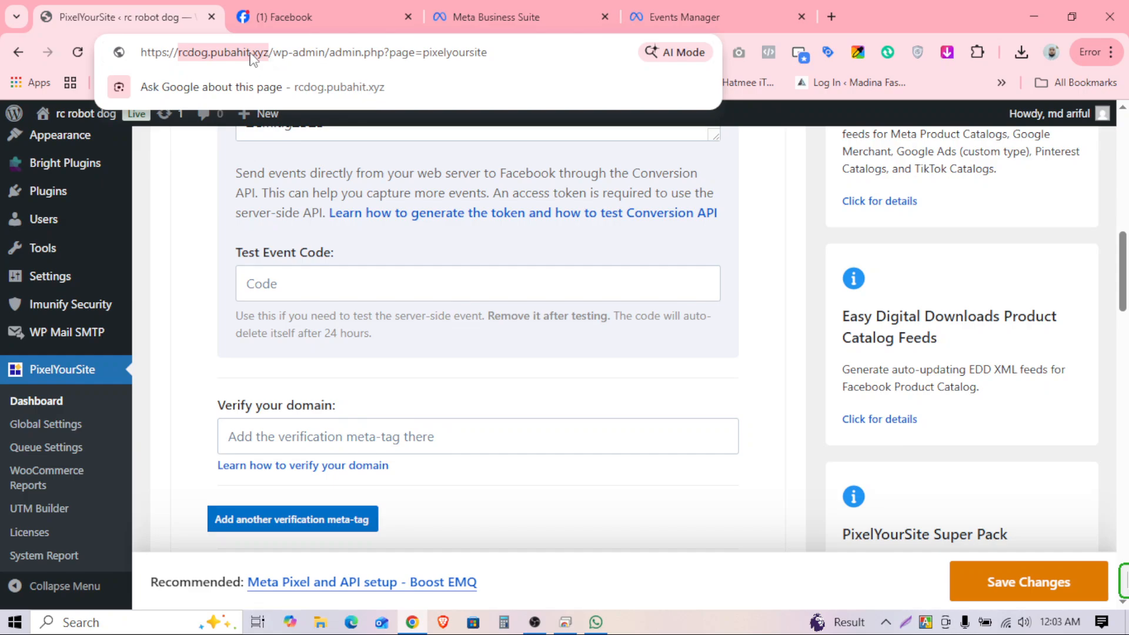
pyautogui.rightClick(252, 57)
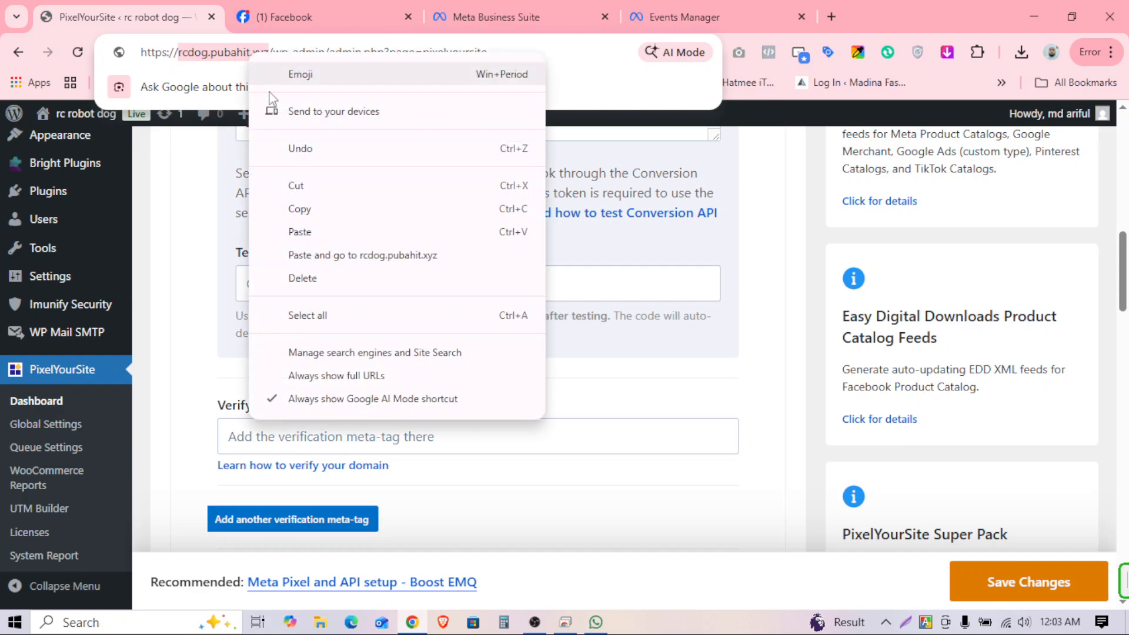
pyautogui.click(300, 209)
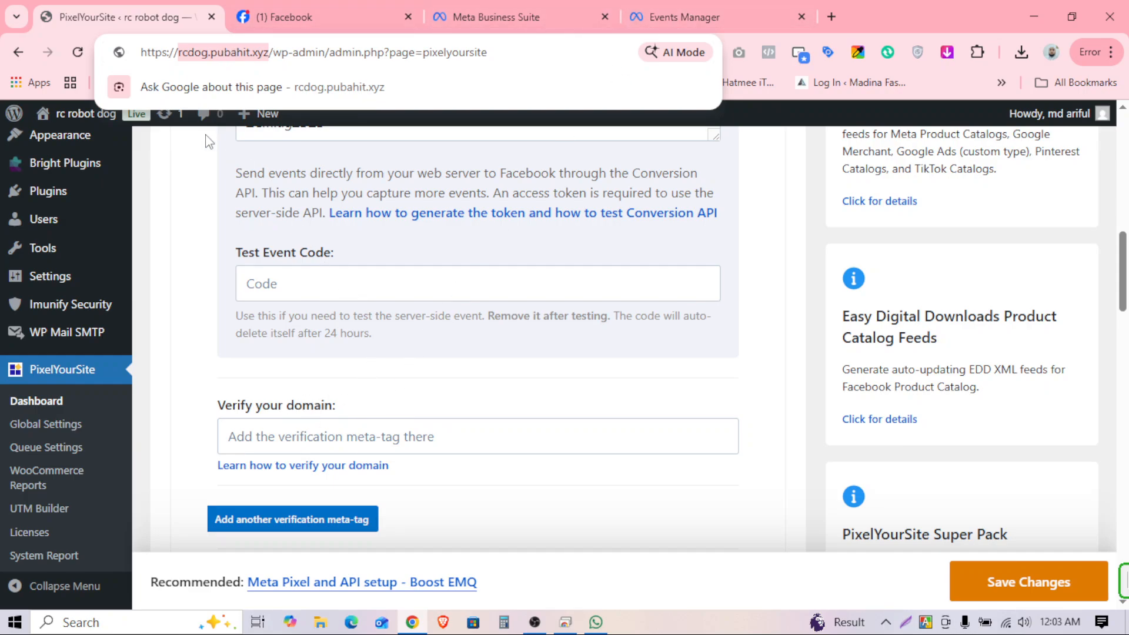
pyautogui.click(298, 283)
pyautogui.moveTo(256, 253); pyautogui.dragTo(378, 262)
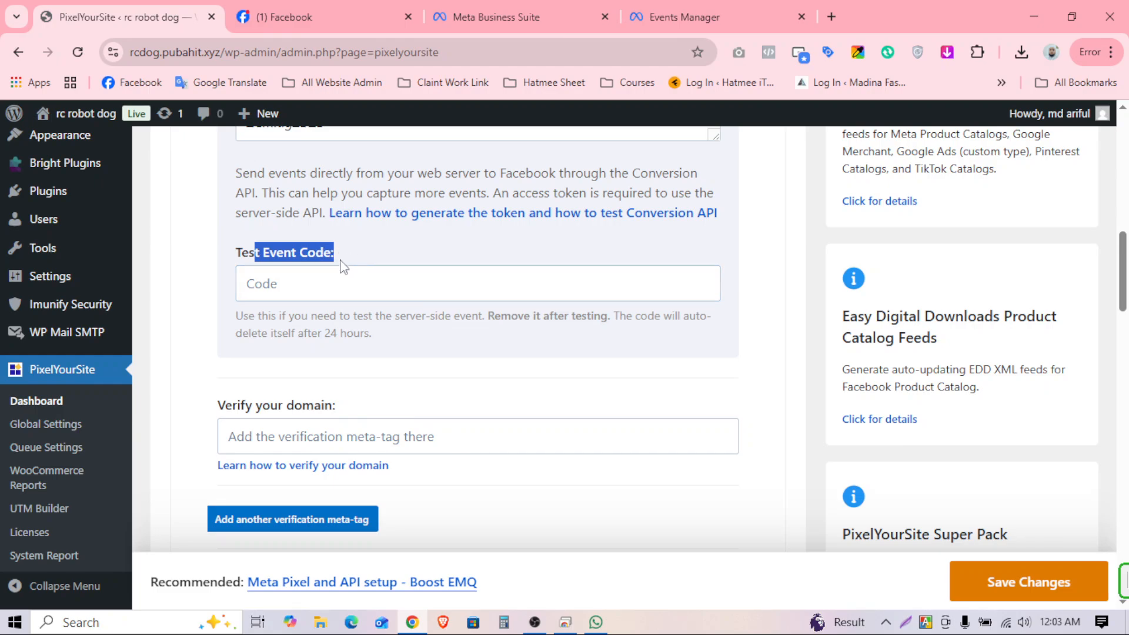
pyautogui.click(702, 16)
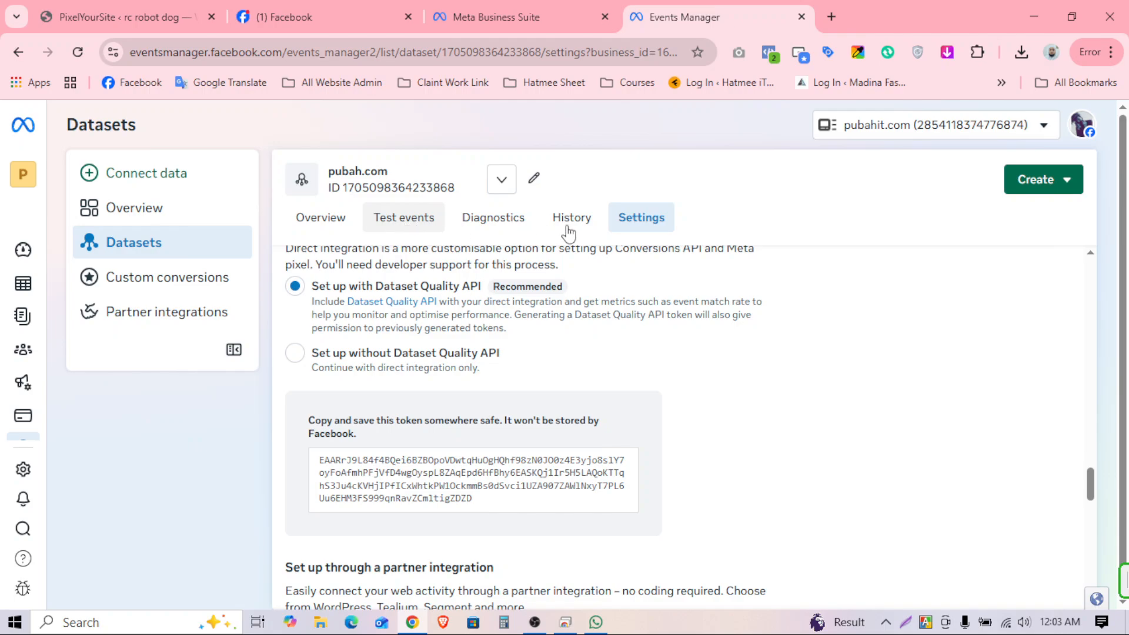
# Step: Copy the test event code TEST73764 from the dataset's Test events page
pyautogui.click(419, 222)
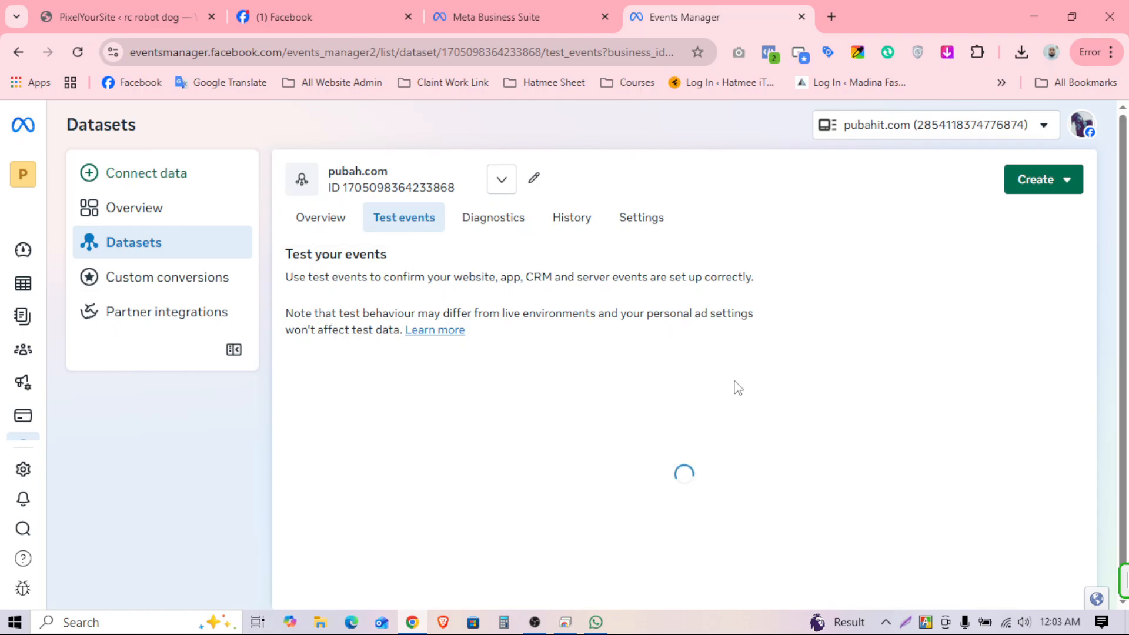
pyautogui.scroll(-1, 705, 391)
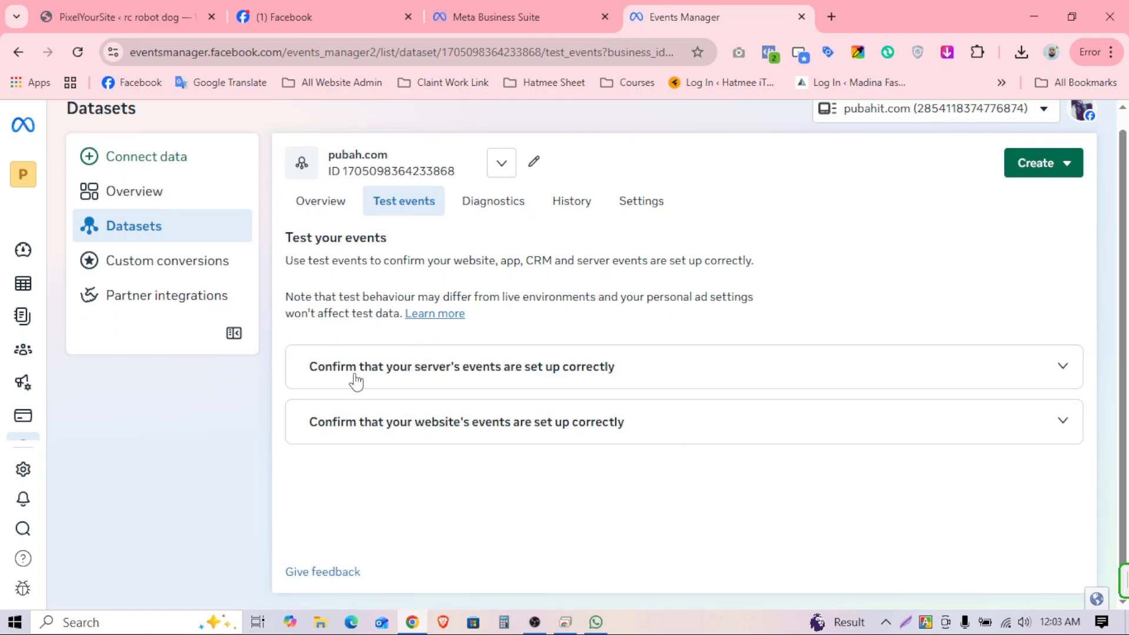
pyautogui.click(528, 372)
pyautogui.scroll(-2, 527, 372)
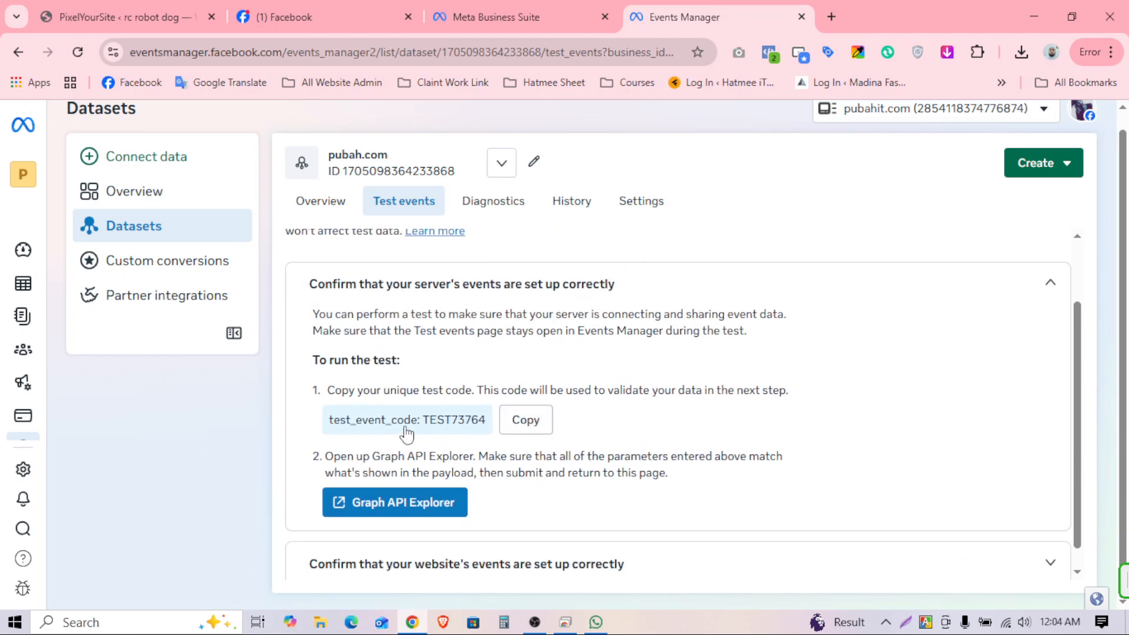
pyautogui.click(527, 422)
# Step: Paste TEST73764 into PixelYourSite's Test Event Code field
pyautogui.click(147, 2)
pyautogui.click(292, 293)
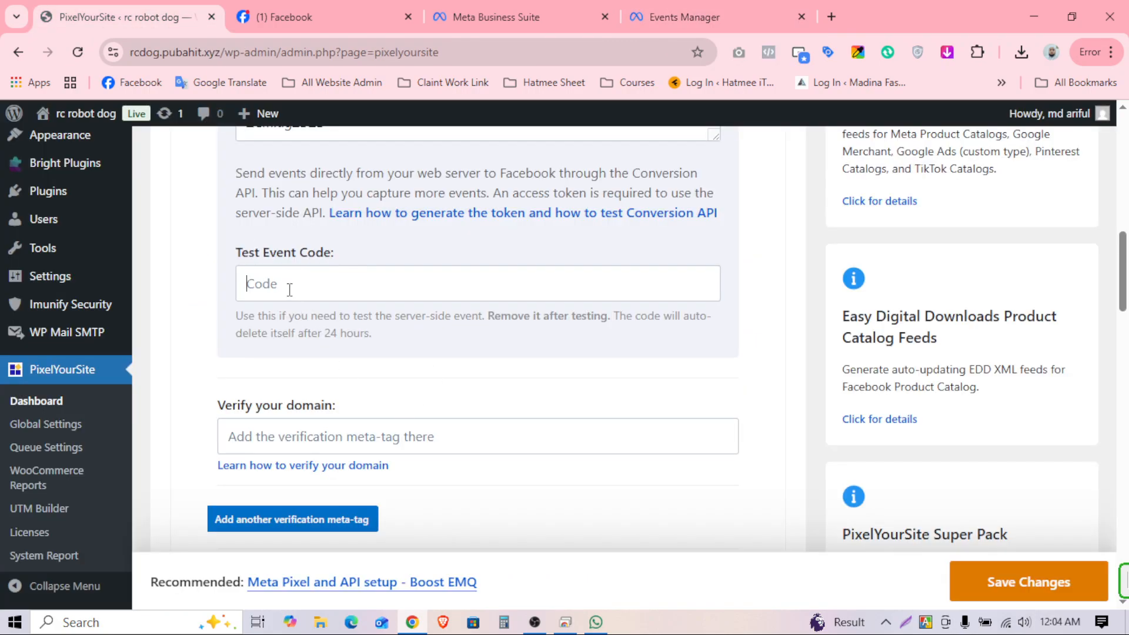
pyautogui.rightClick(288, 291)
pyautogui.click(338, 385)
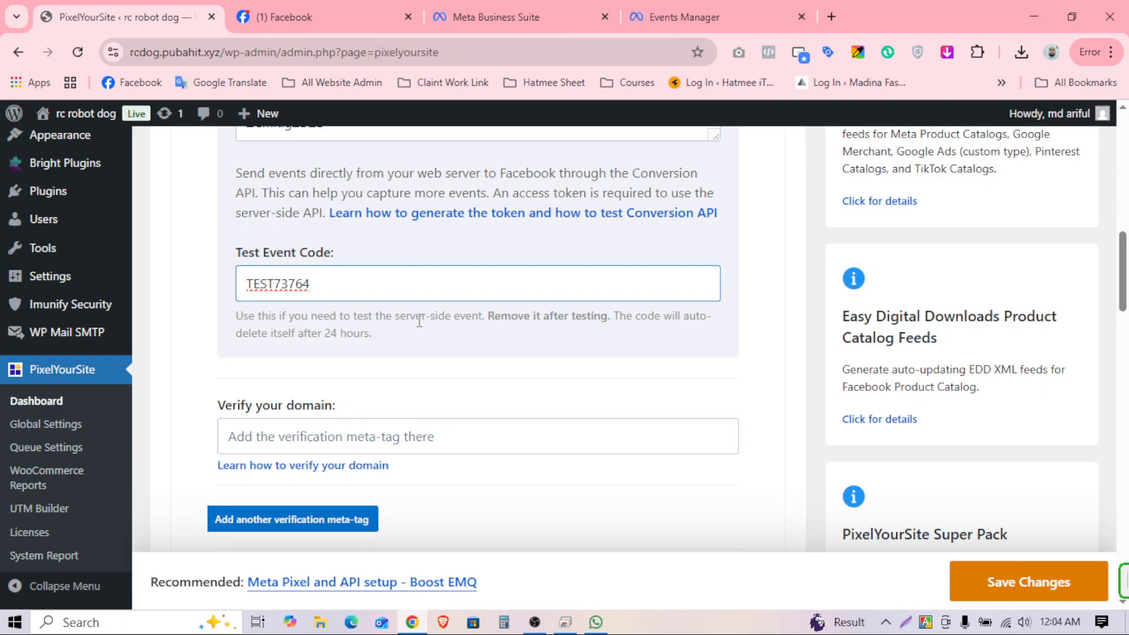
pyautogui.click(268, 440)
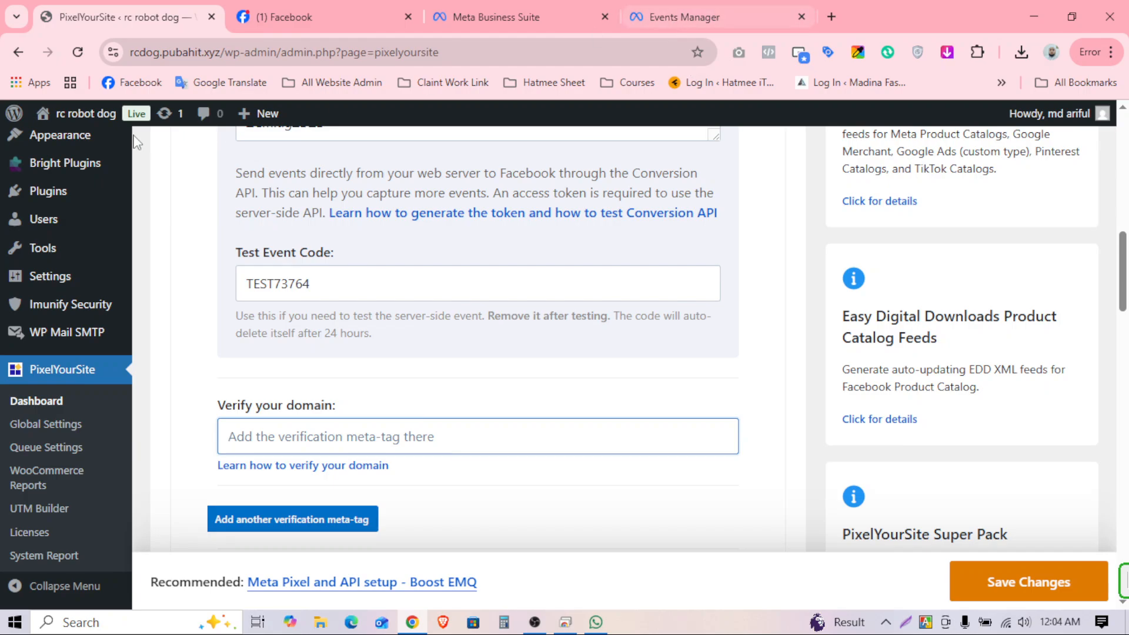
# Step: Copy the site domain from the address bar again and return to Test events
pyautogui.click(271, 54)
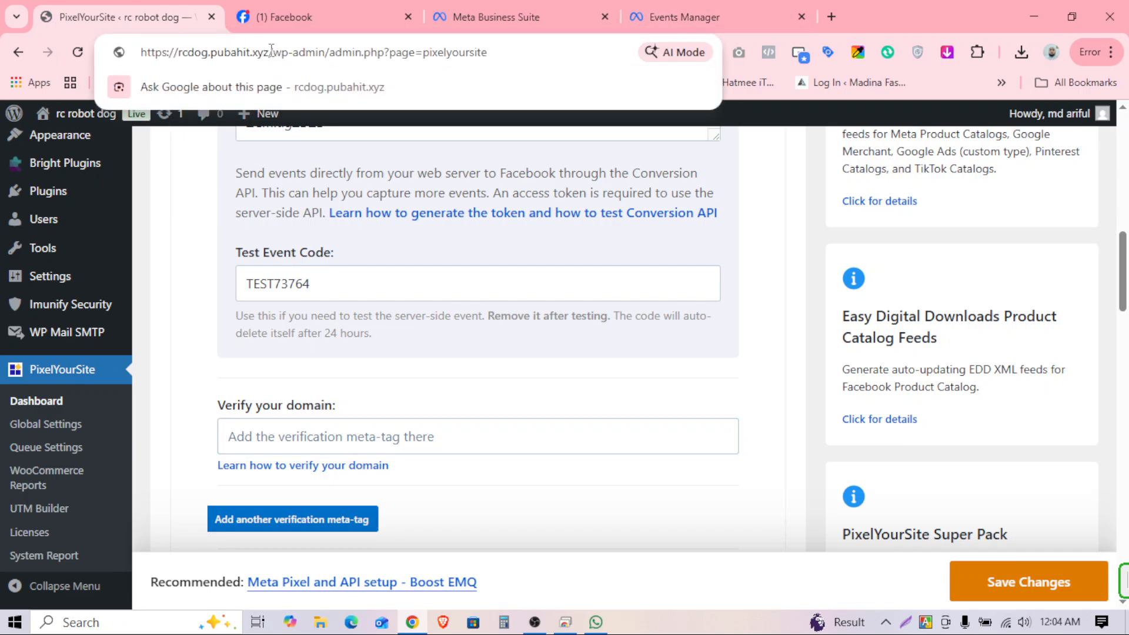
pyautogui.moveTo(271, 52); pyautogui.dragTo(180, 51)
pyautogui.rightClick(205, 59)
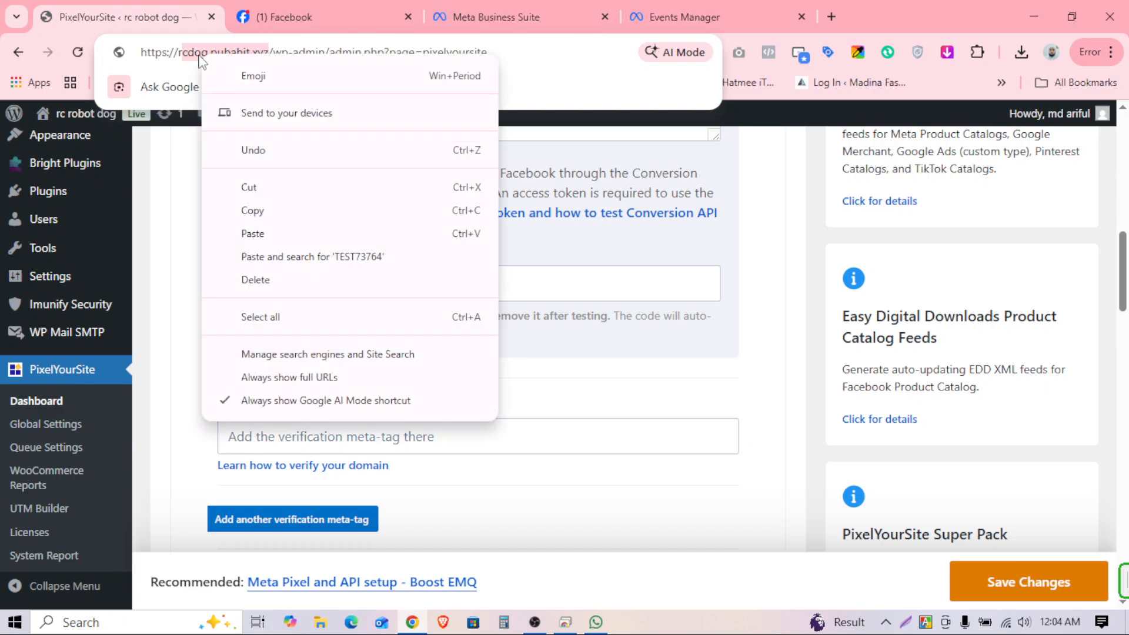
pyautogui.click(184, 55)
pyautogui.moveTo(168, 53); pyautogui.dragTo(251, 51)
pyautogui.rightClick(257, 50)
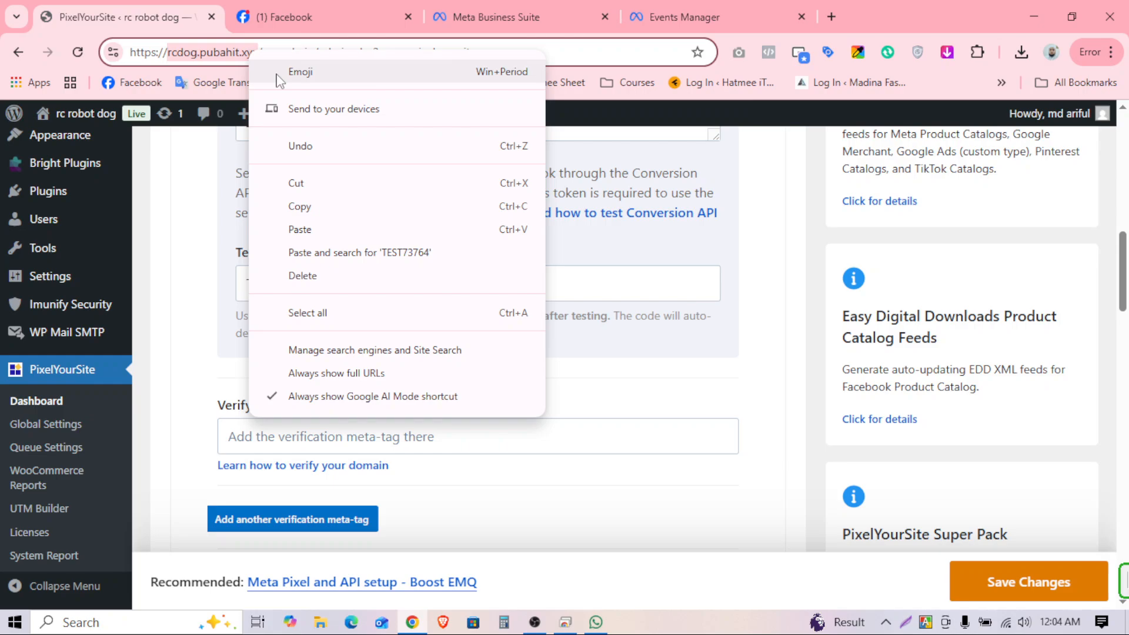
pyautogui.click(298, 203)
pyautogui.click(686, 3)
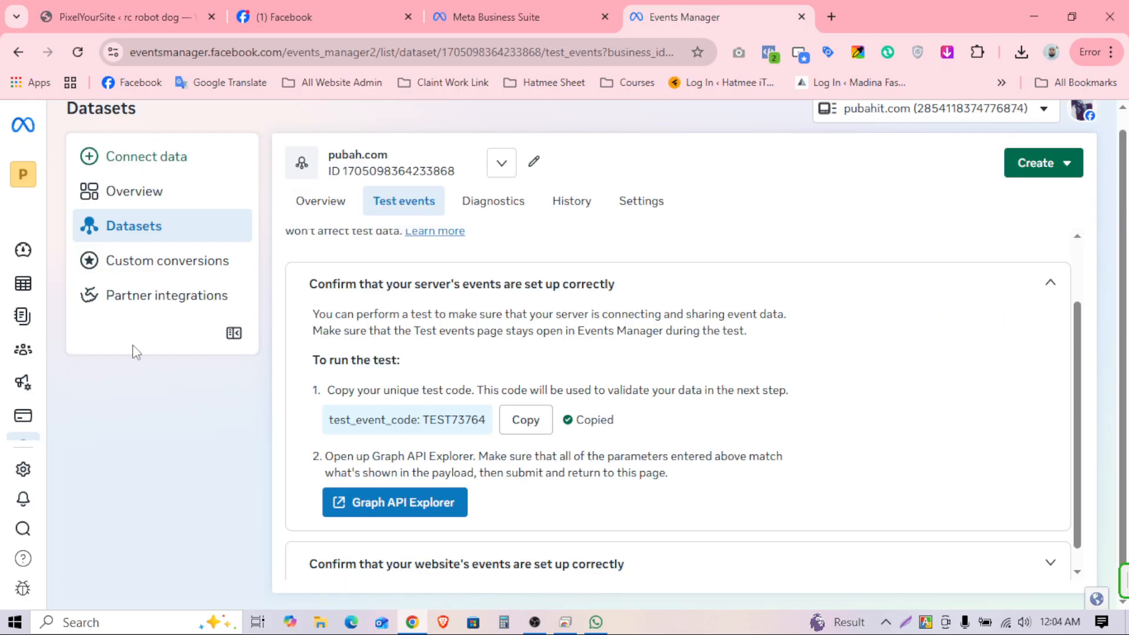
pyautogui.moveTo(23, 418)
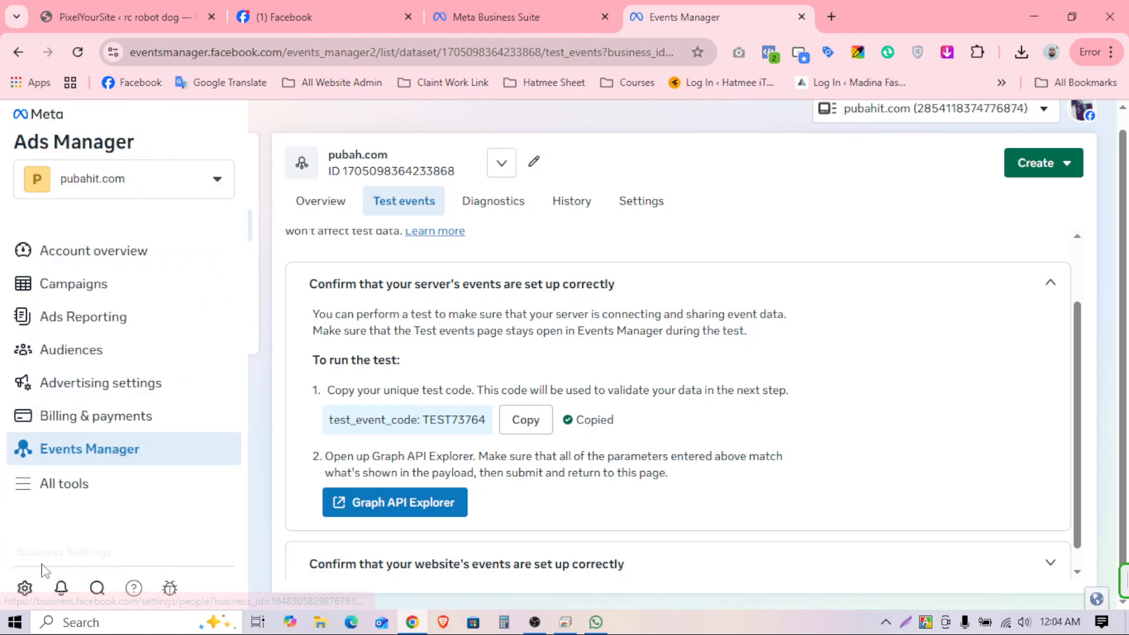
# Step: Go to Business Settings, Brand safety, Domains for the pubahit.com portfolio
pyautogui.click(26, 588)
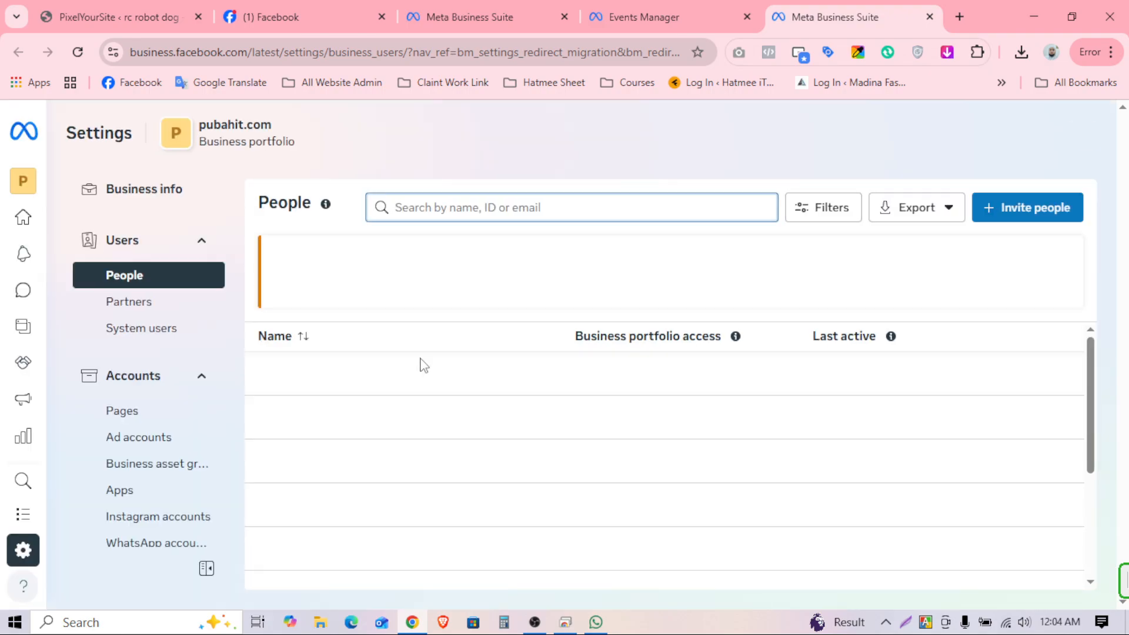
pyautogui.scroll(-3, 156, 459)
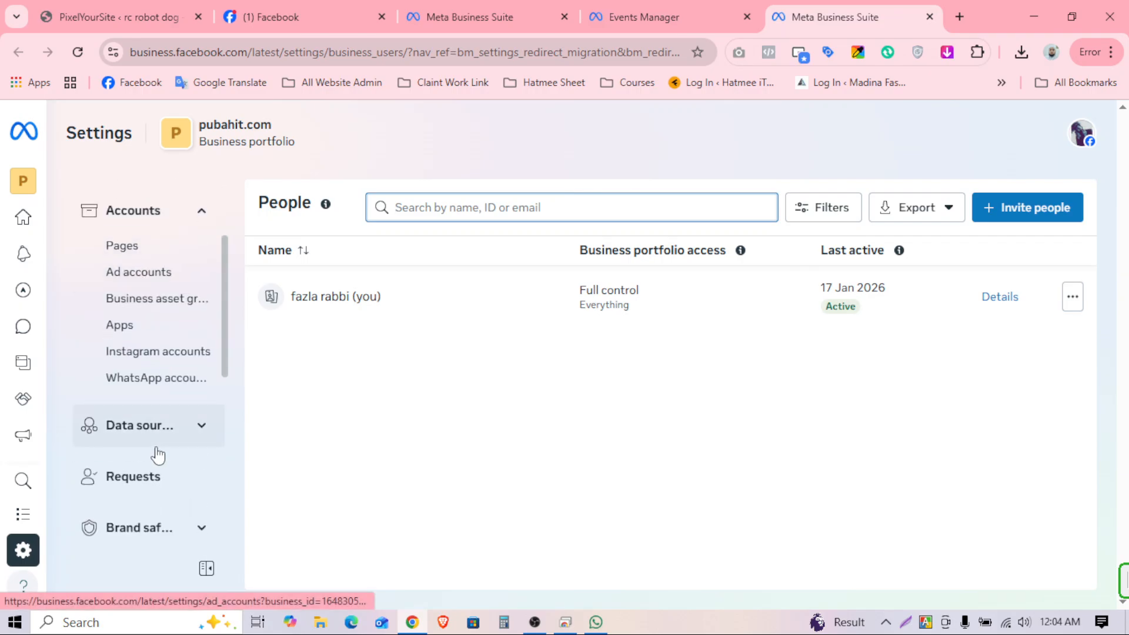
pyautogui.scroll(-5, 157, 455)
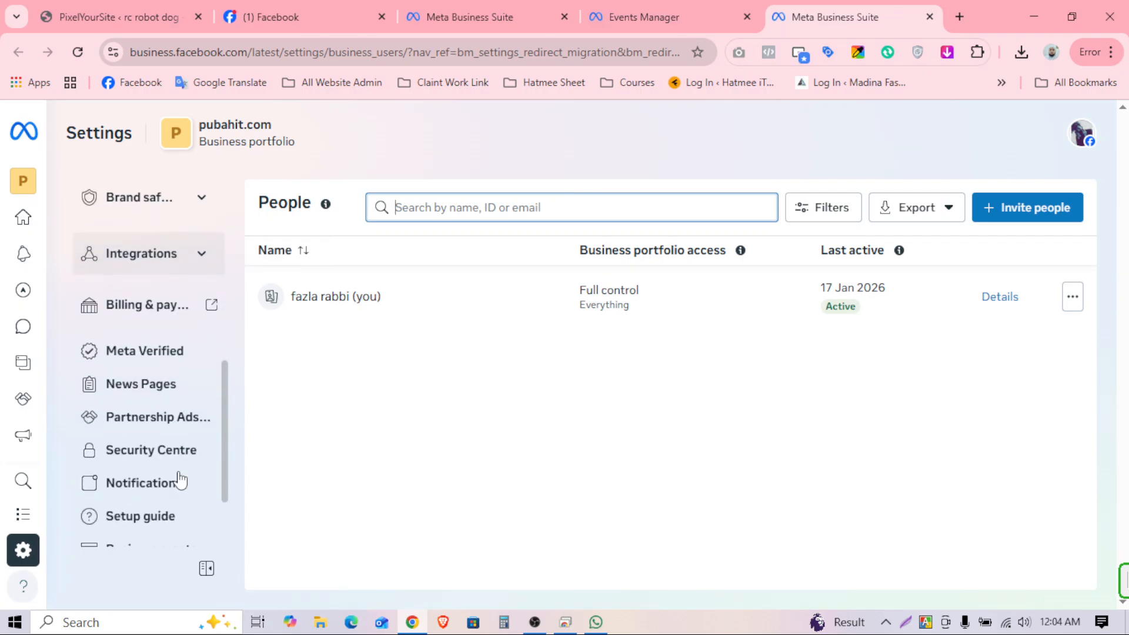
pyautogui.scroll(-2, 177, 478)
pyautogui.scroll(4, 176, 454)
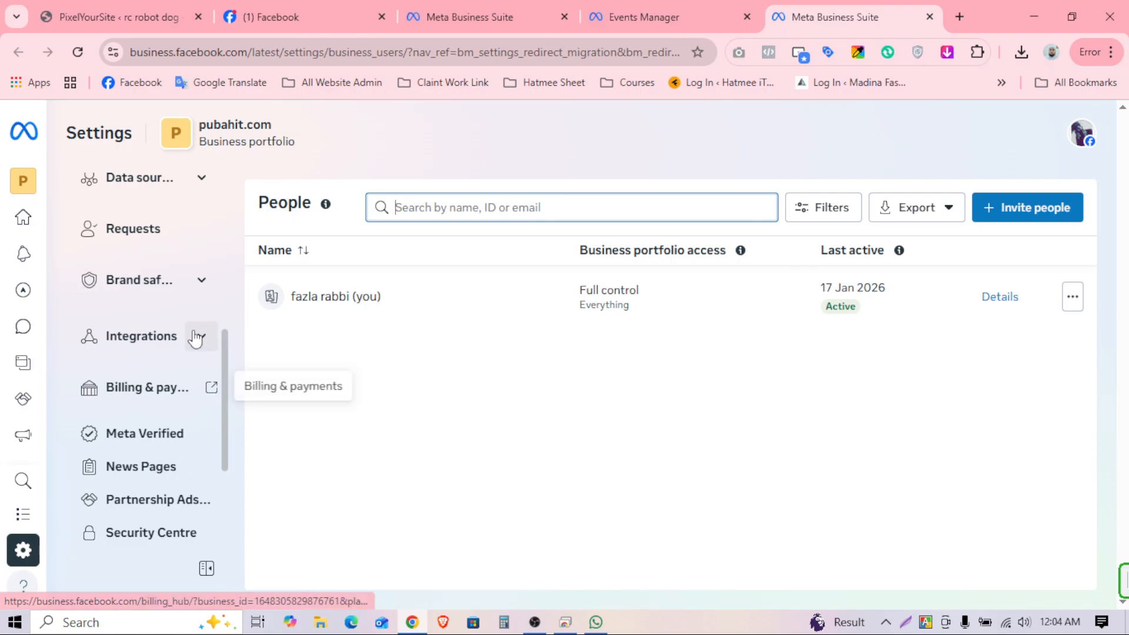
pyautogui.click(196, 339)
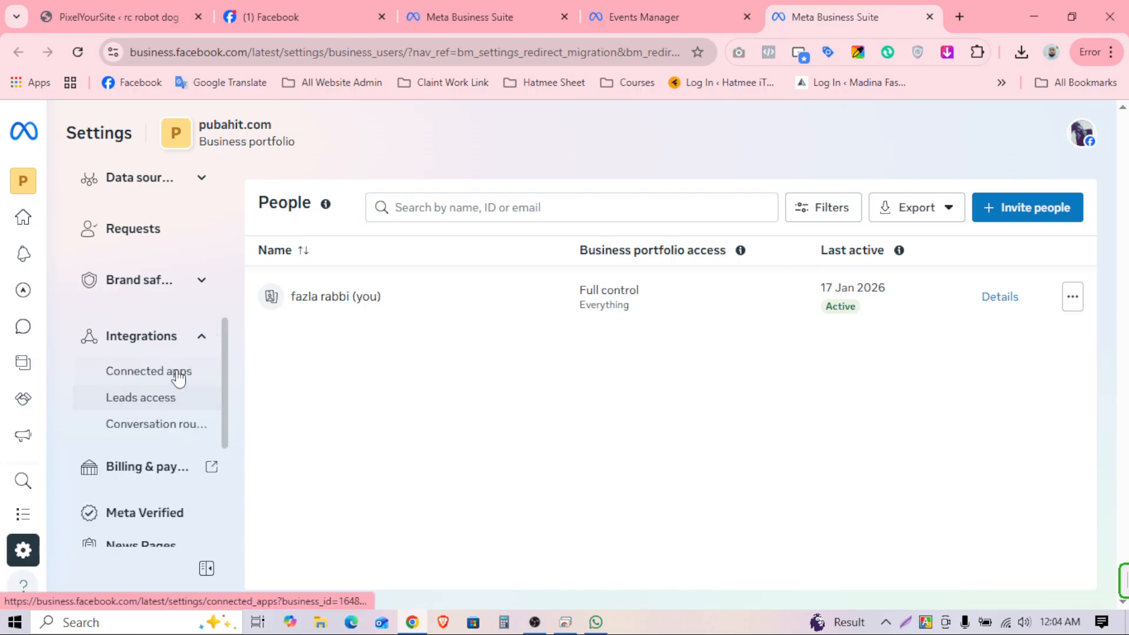
pyautogui.click(172, 285)
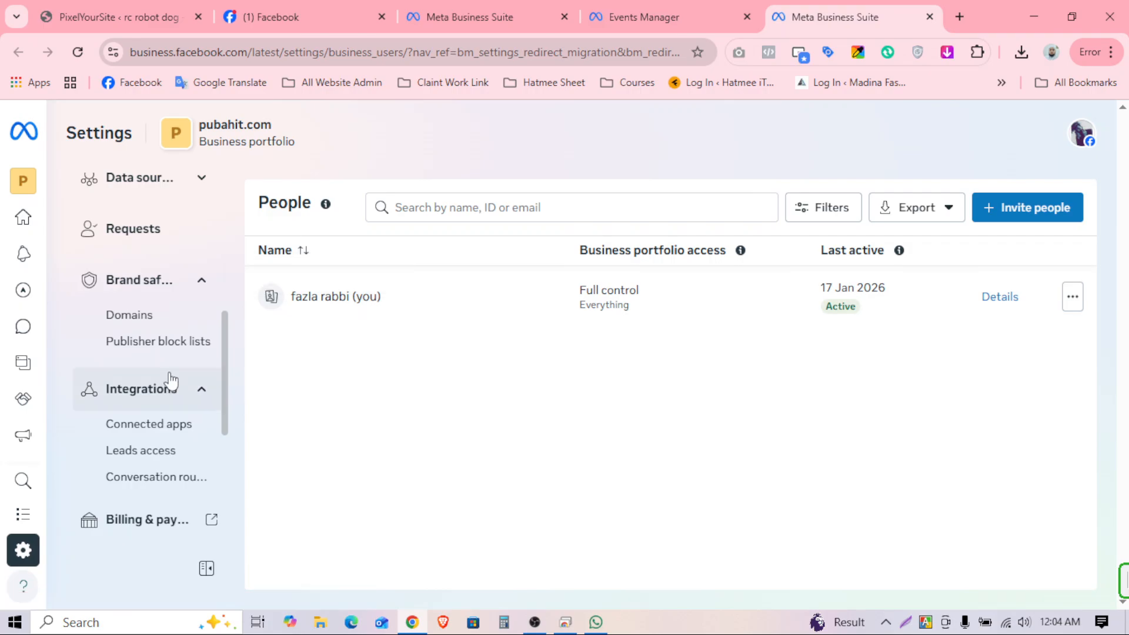
pyautogui.click(144, 317)
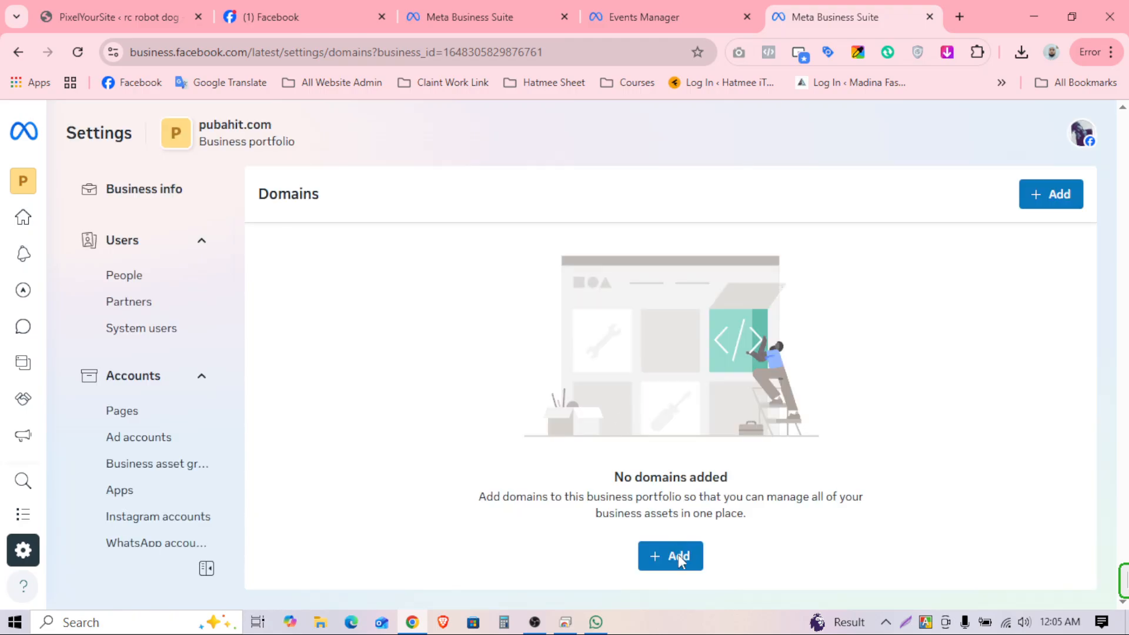
# Step: Create the domain rcdog.pubahit.xyz in the business portfolio
pyautogui.click(679, 558)
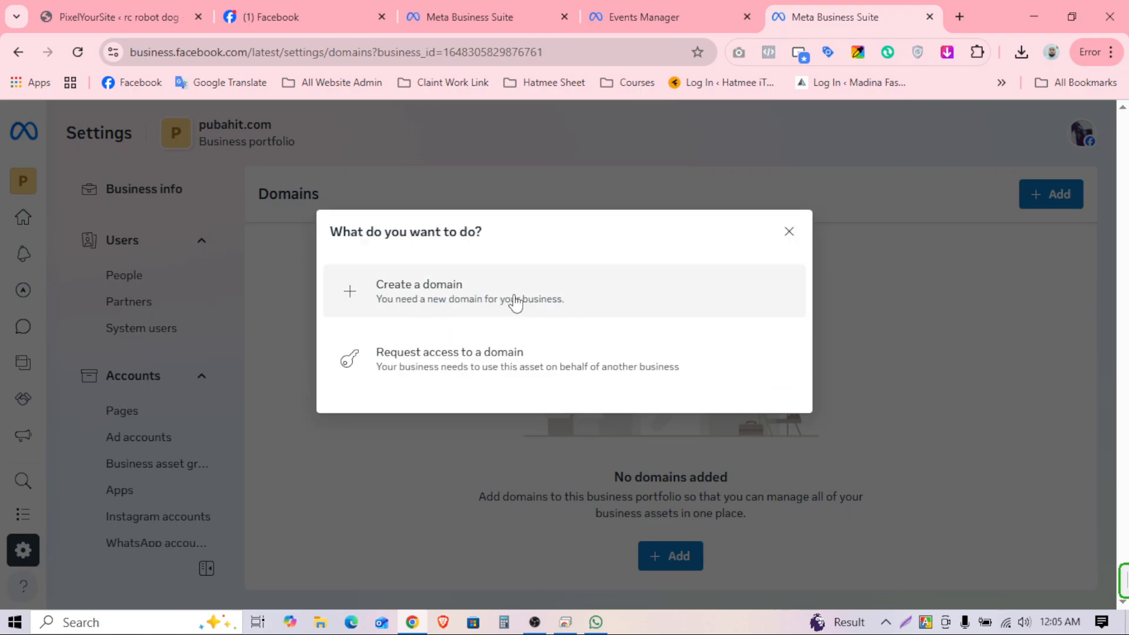
pyautogui.click(537, 297)
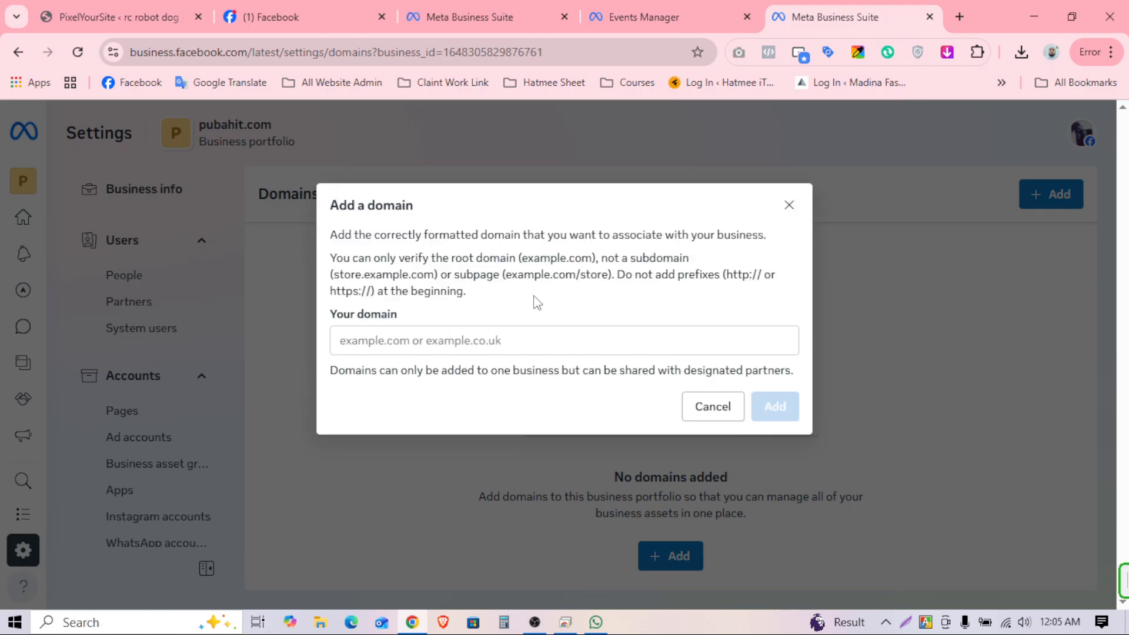
pyautogui.click(393, 350)
pyautogui.rightClick(393, 352)
pyautogui.click(452, 385)
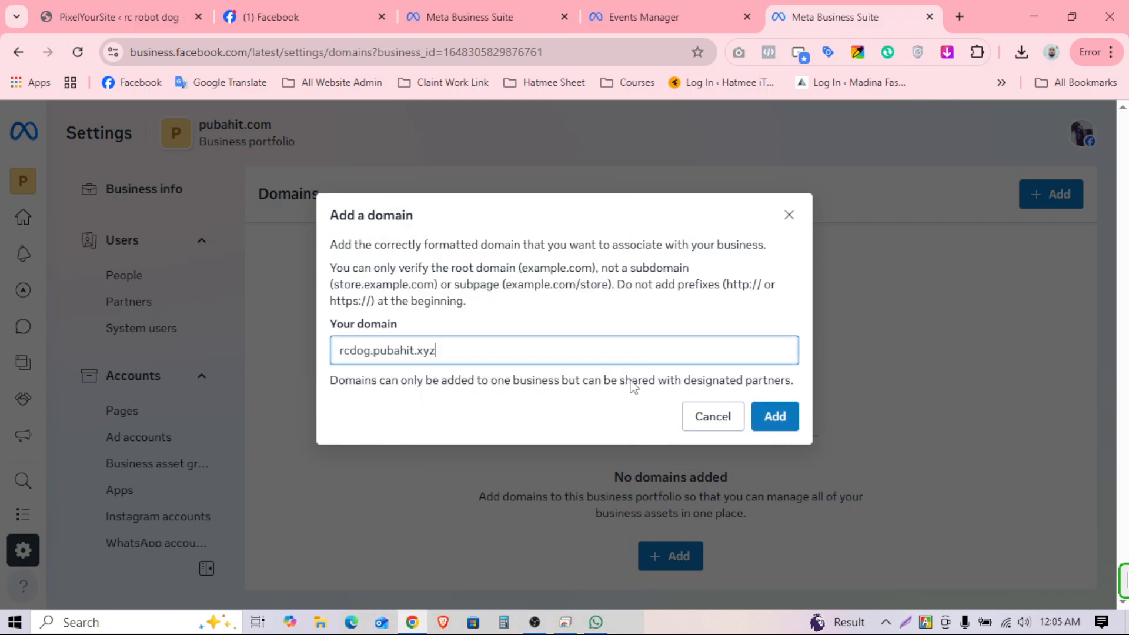
pyautogui.click(786, 418)
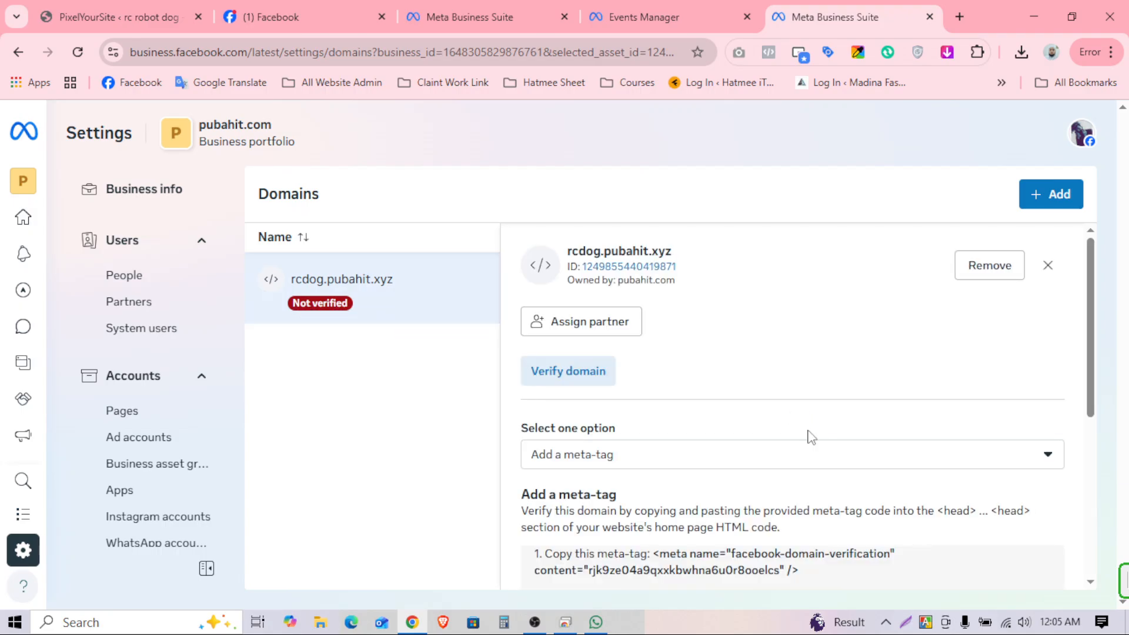
# Step: Copy the domain's meta-tag verification code
pyautogui.scroll(-2, 786, 450)
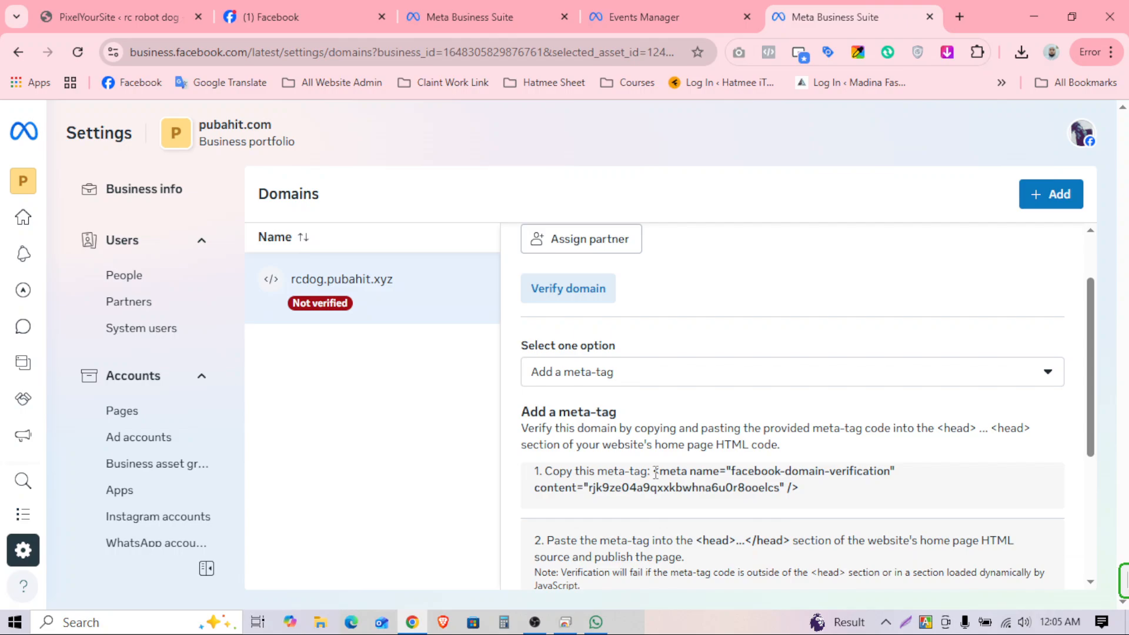
pyautogui.moveTo(656, 472); pyautogui.dragTo(800, 490)
pyautogui.hotkey('ctrl', 'c')
pyautogui.rightClick(772, 485)
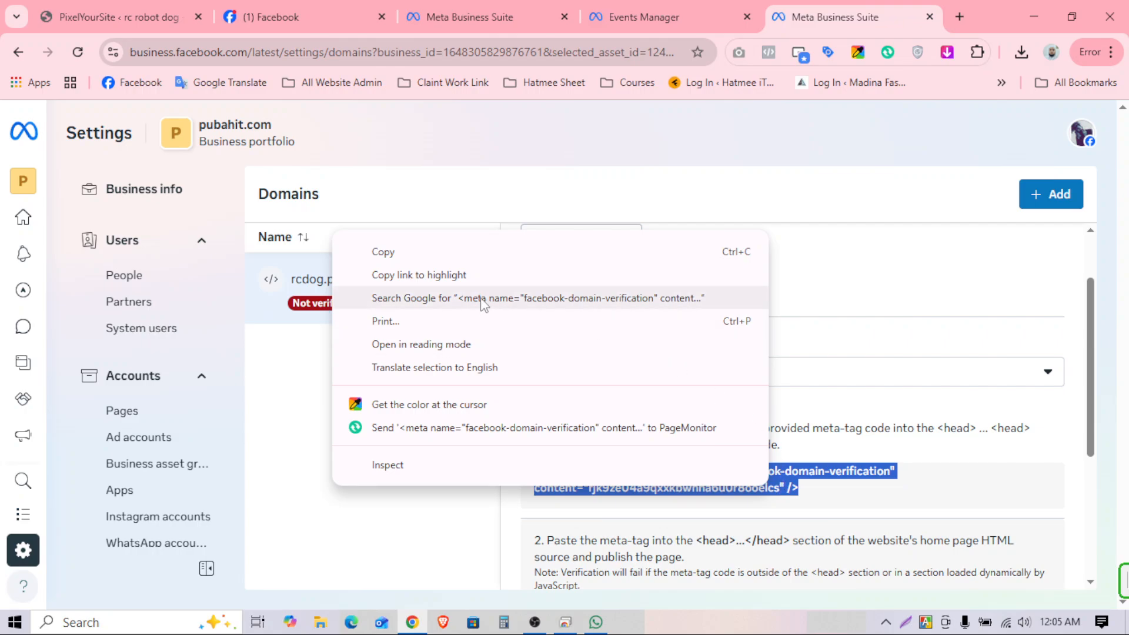
pyautogui.click(411, 252)
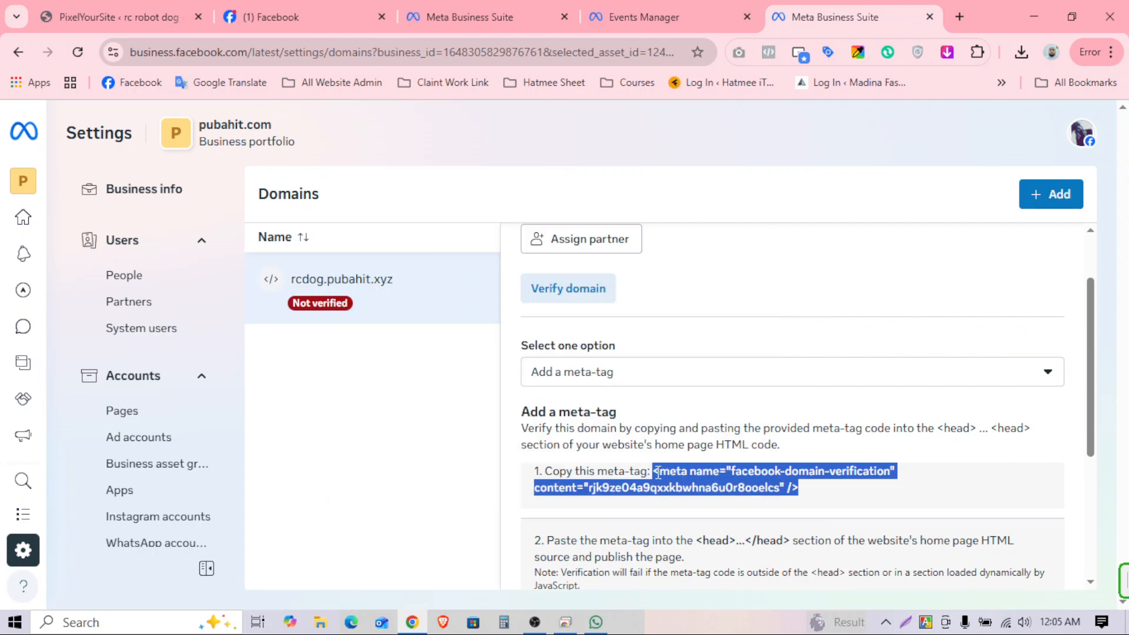
pyautogui.scroll(-1, 747, 515)
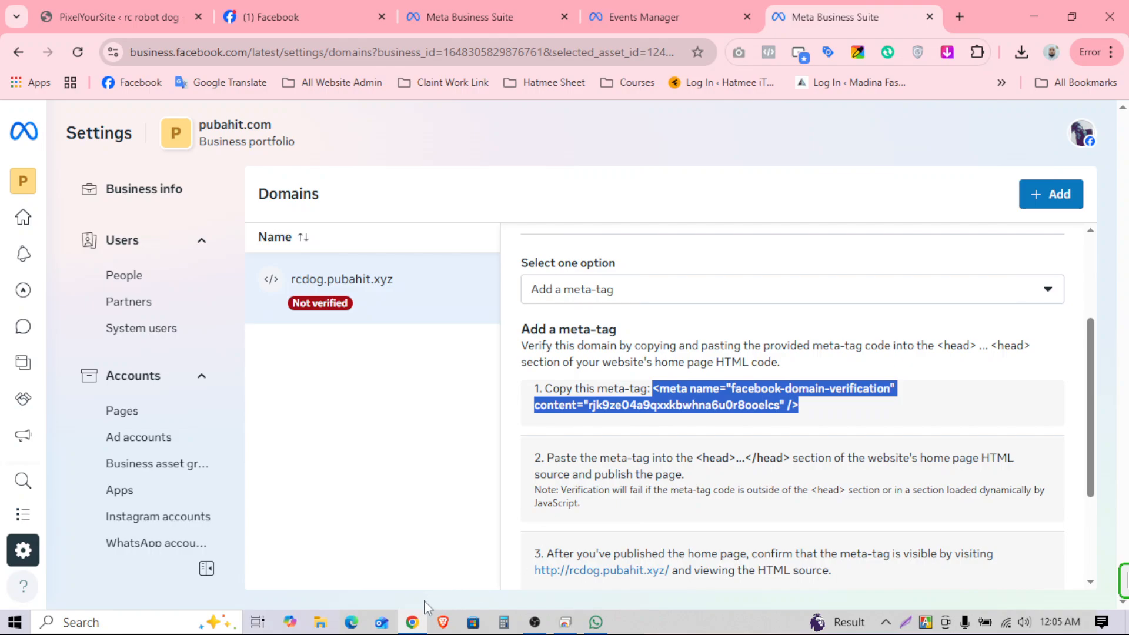
# Step: Paste the meta-tag into PixelYourSite's Verify your domain field and save the changes
pyautogui.click(110, 19)
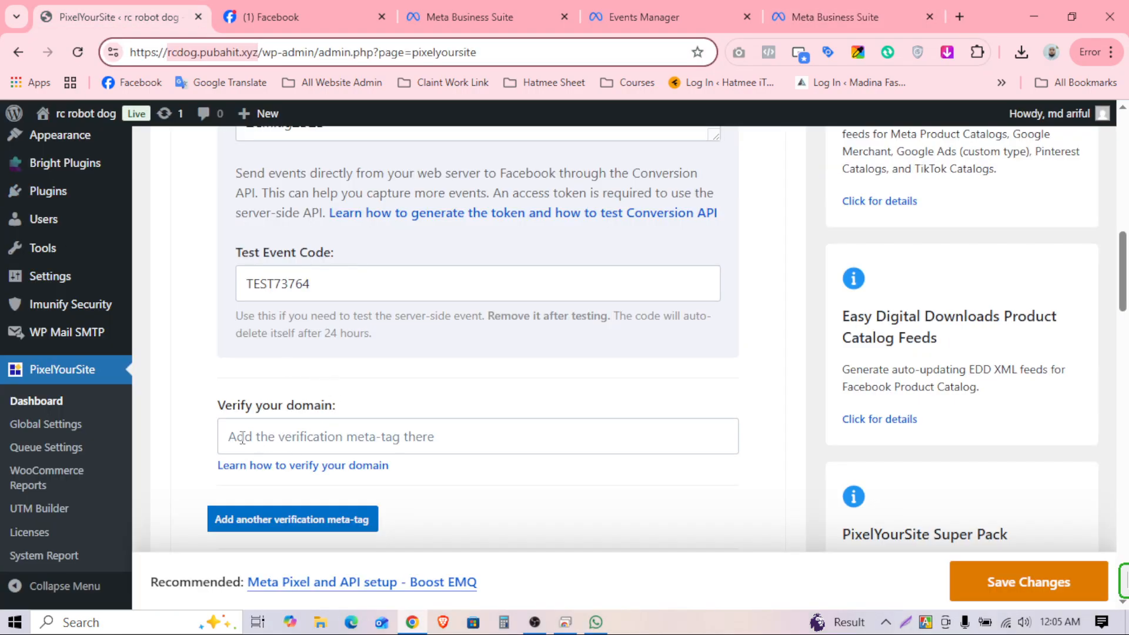
pyautogui.moveTo(262, 408); pyautogui.dragTo(345, 419)
pyautogui.click(327, 440)
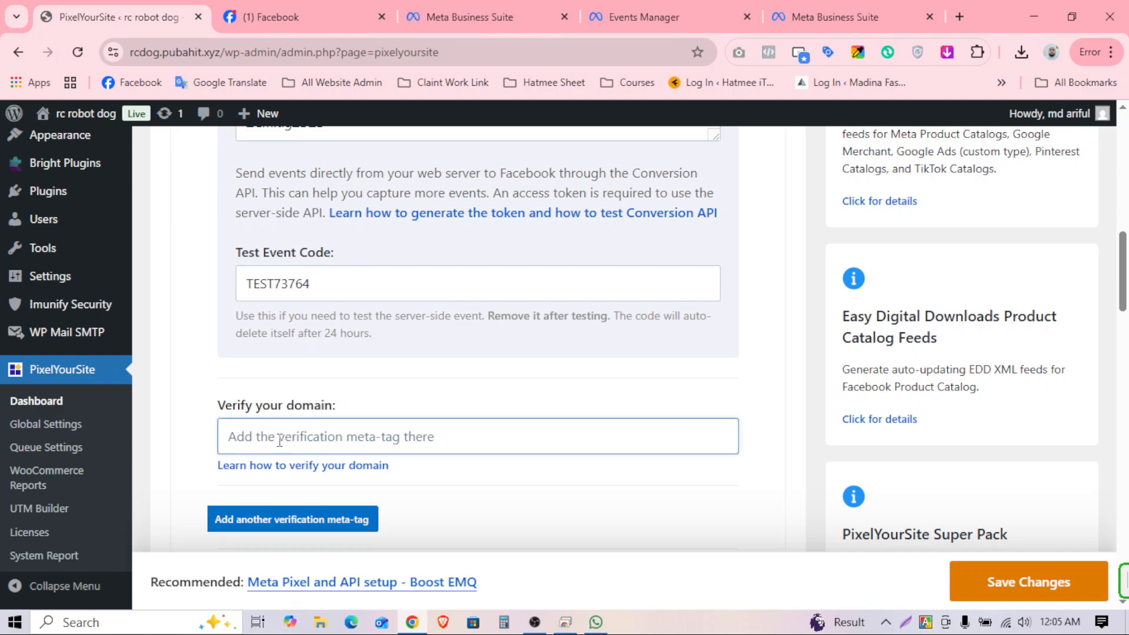
pyautogui.rightClick(280, 438)
pyautogui.click(329, 214)
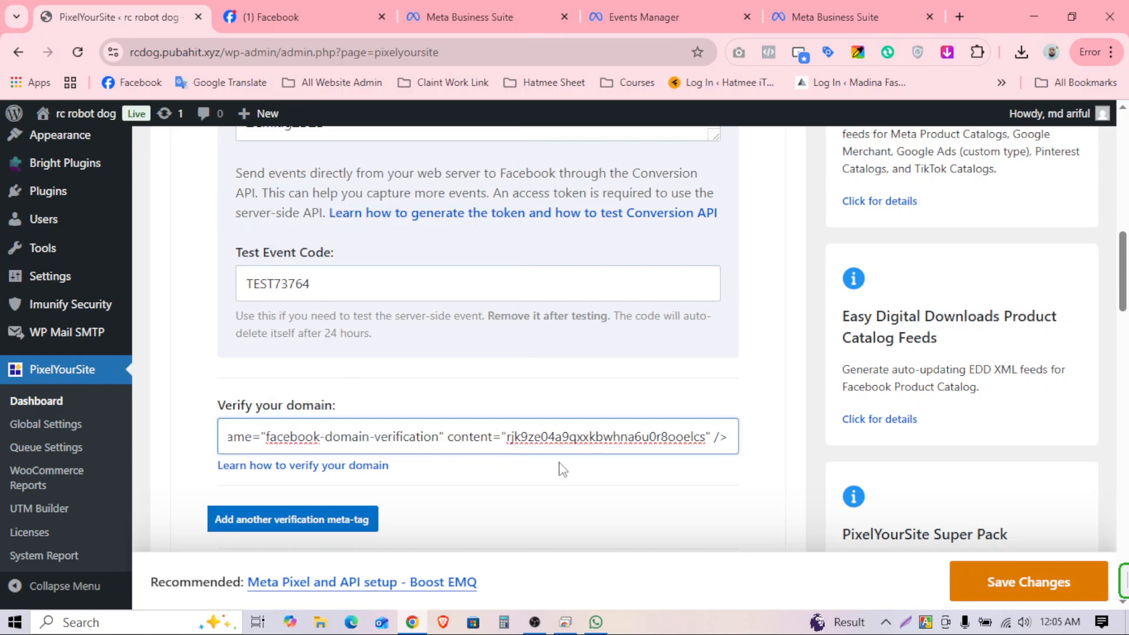
pyautogui.moveTo(640, 434); pyautogui.dragTo(203, 437)
pyautogui.click(402, 441)
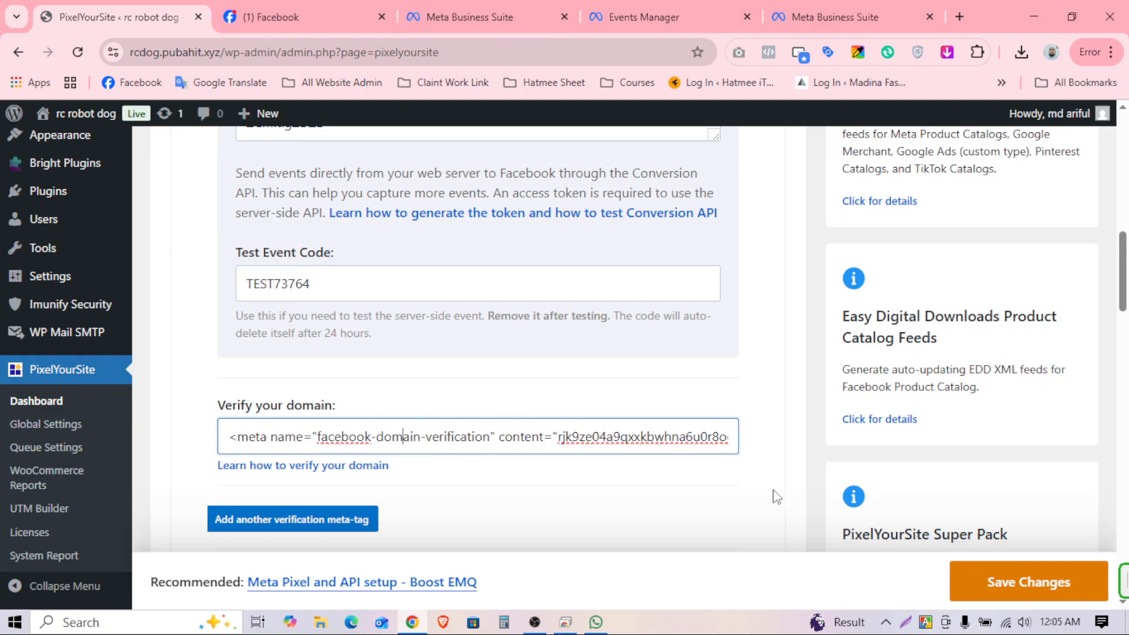
pyautogui.click(1019, 580)
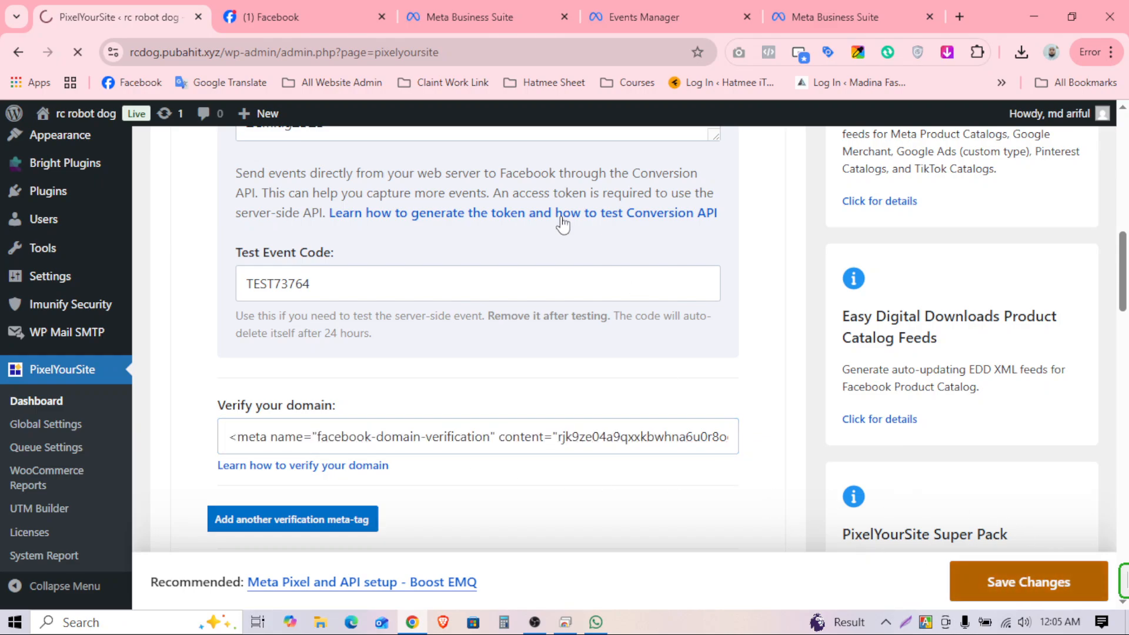
pyautogui.click(806, 8)
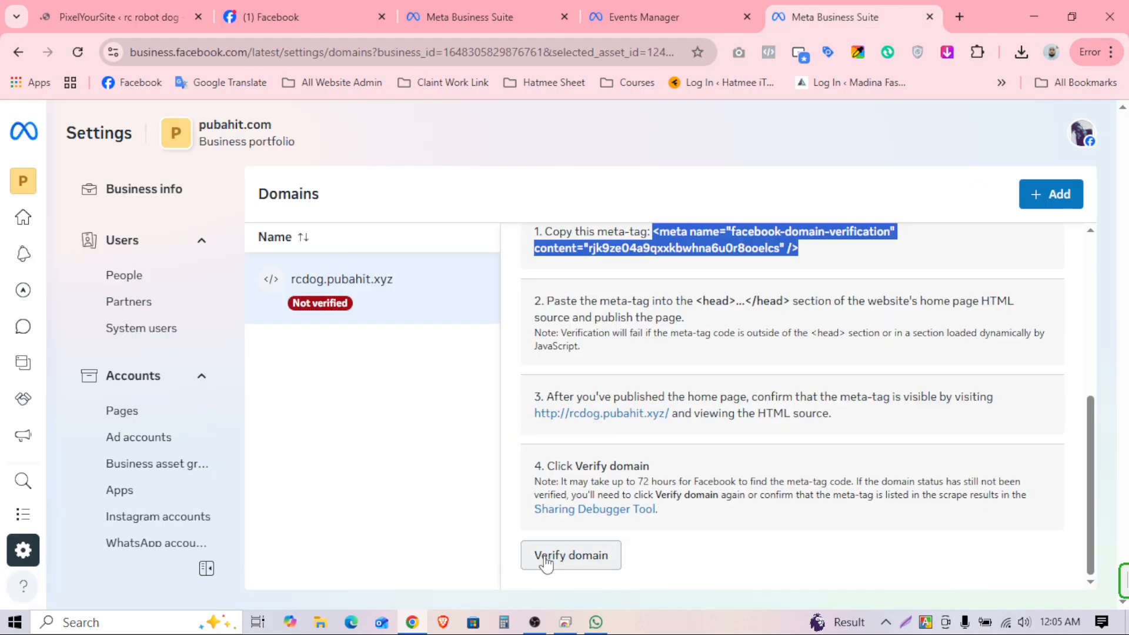
# Step: Verify rcdog.pubahit.xyz on the Domains page until its status shows Verified
pyautogui.click(97, 10)
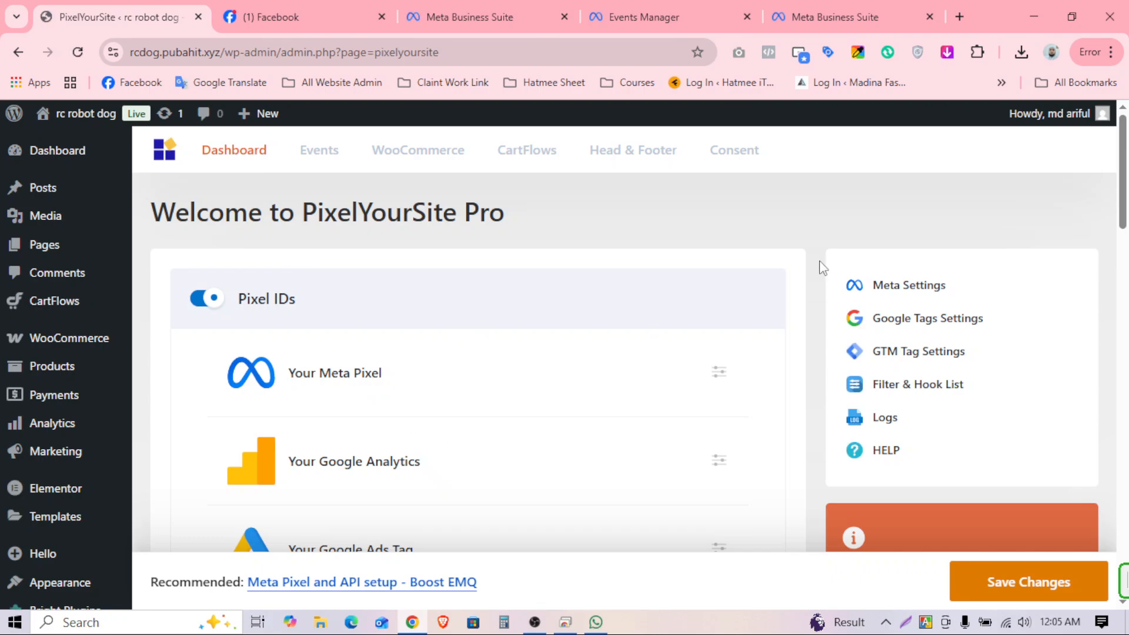
pyautogui.click(838, 15)
pyautogui.click(523, 566)
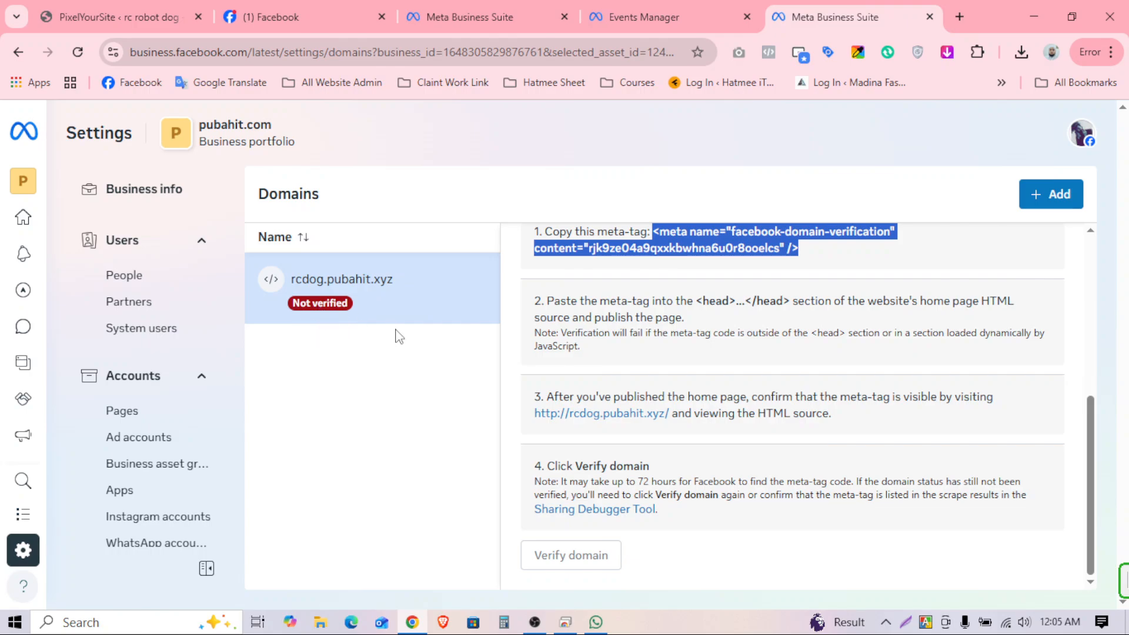
pyautogui.click(604, 330)
pyautogui.scroll(5, 702, 421)
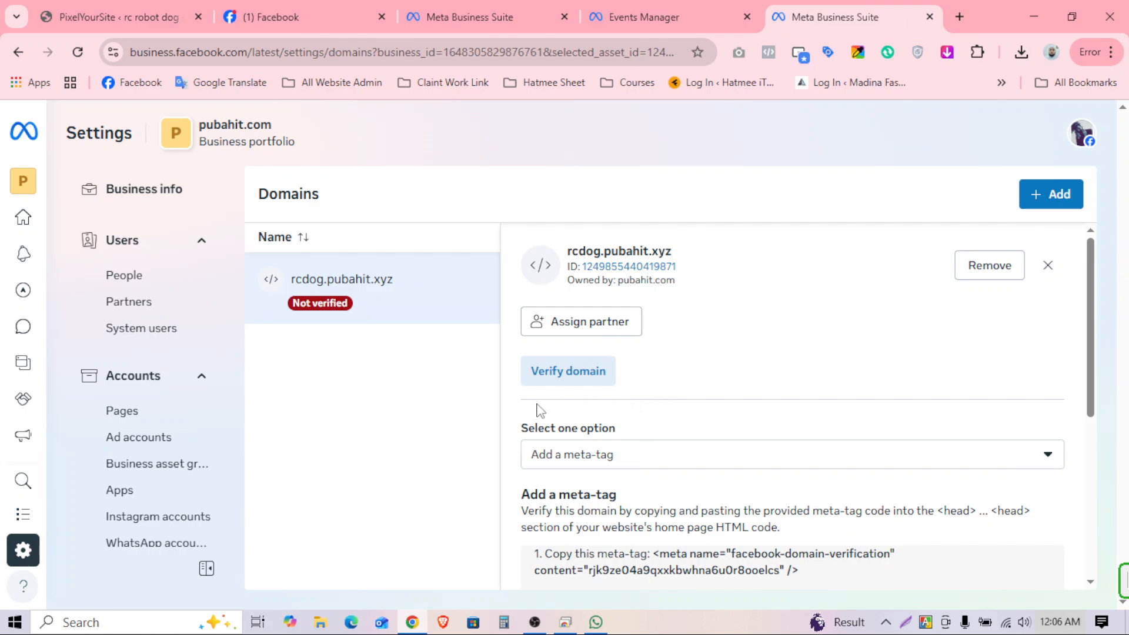
pyautogui.click(550, 373)
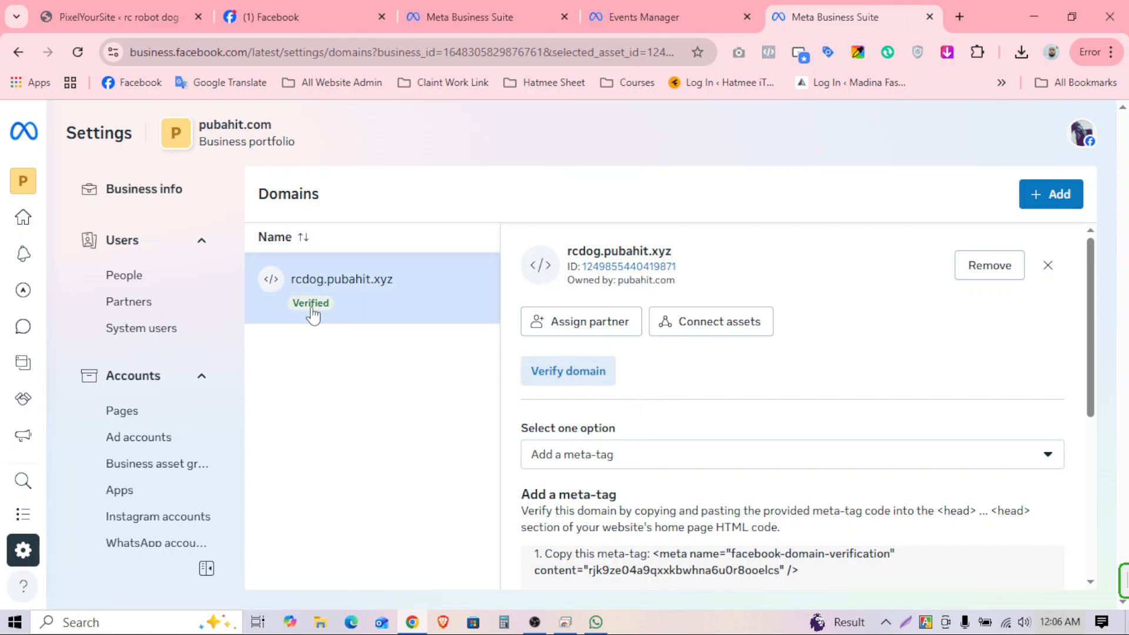
pyautogui.moveTo(337, 310); pyautogui.dragTo(293, 318)
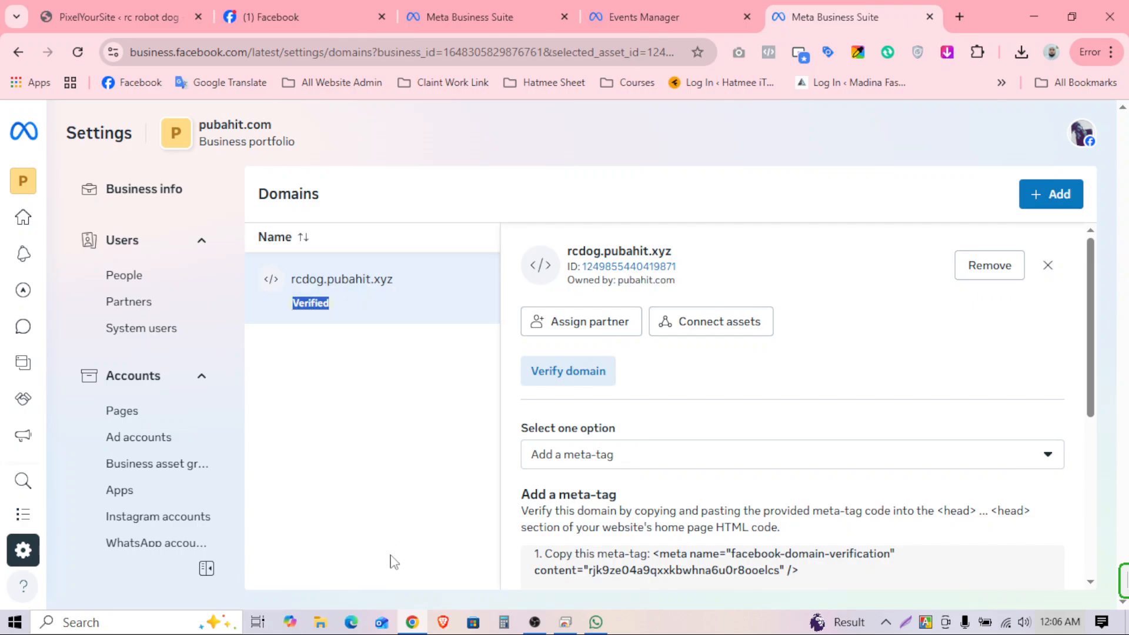
pyautogui.click(123, 10)
# Step: On the dataset's test events page, collapse the server test and expand the website events test
pyautogui.scroll(-1, 752, 310)
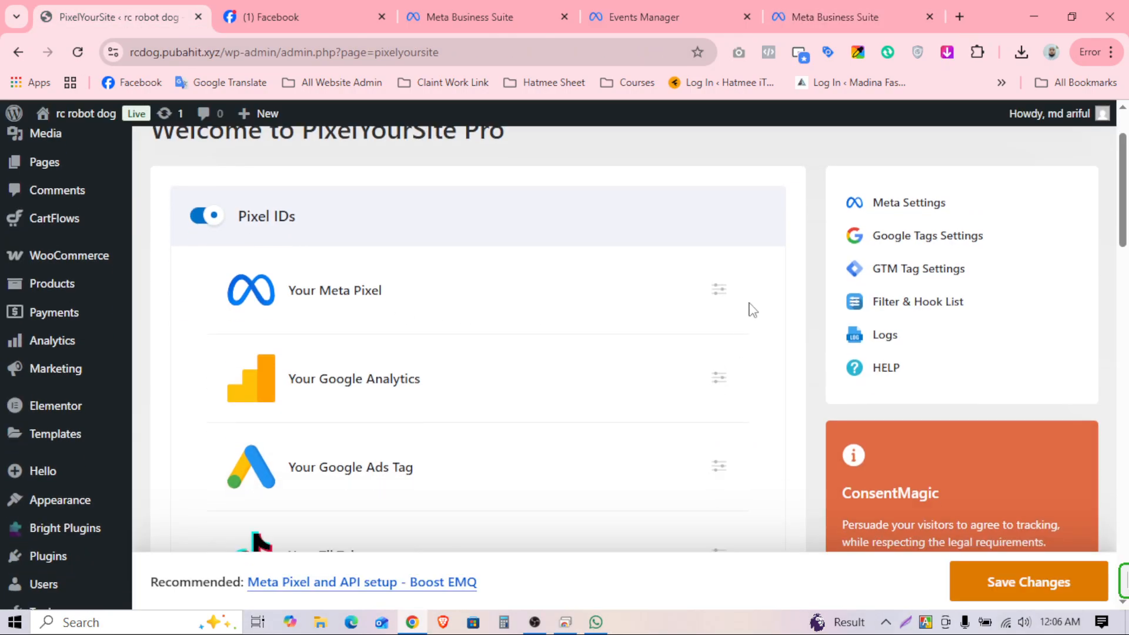
pyautogui.click(720, 292)
pyautogui.scroll(-10, 435, 395)
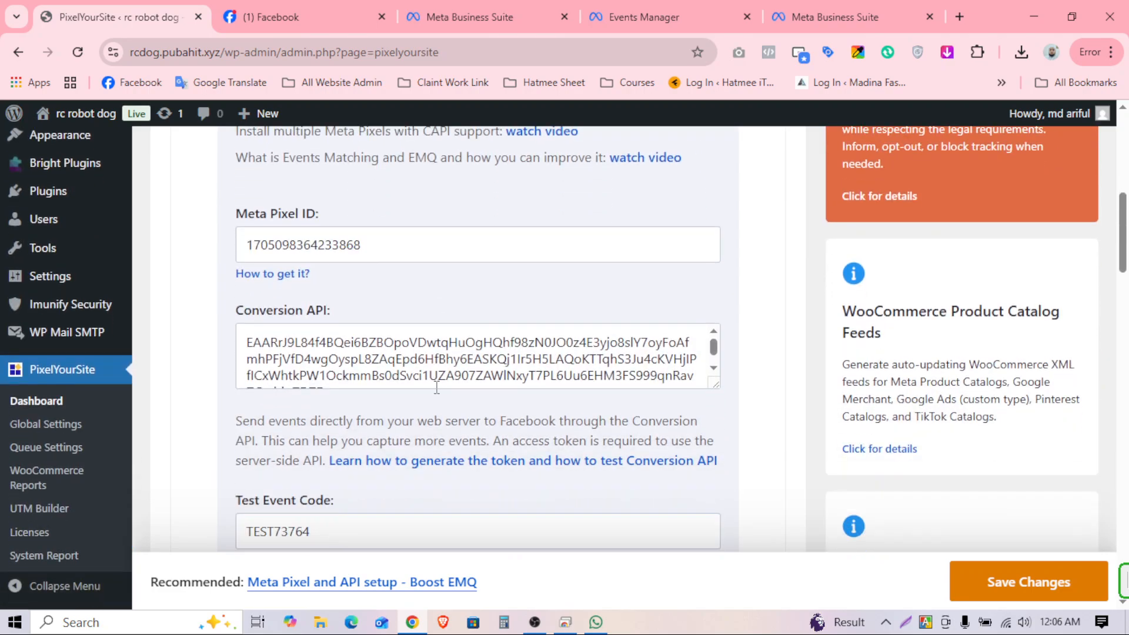
pyautogui.scroll(-1, 435, 396)
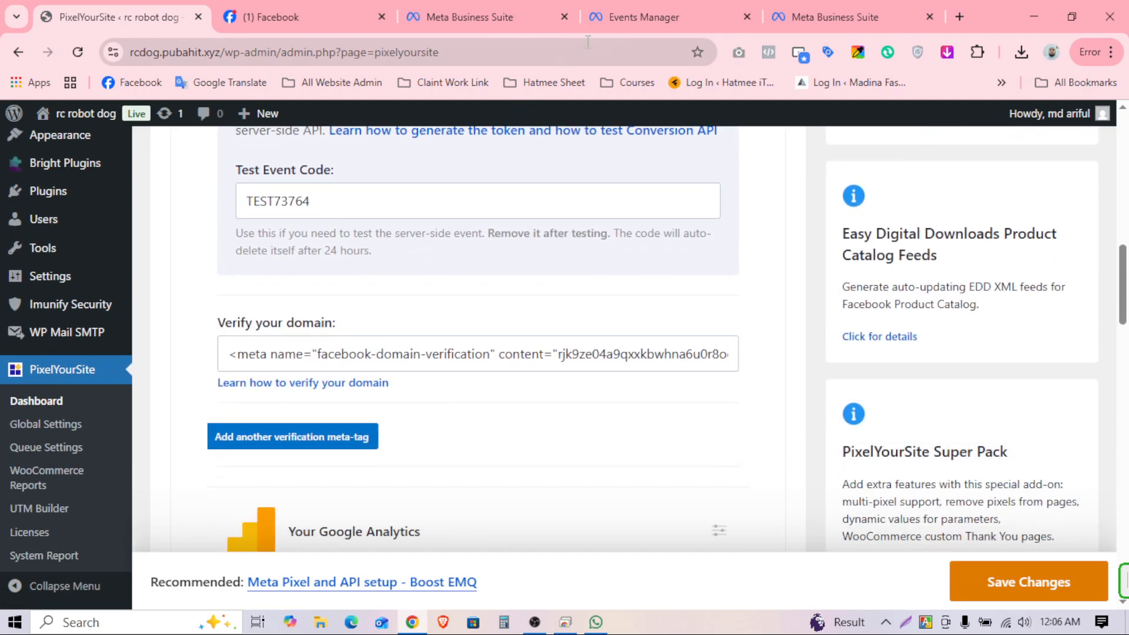
pyautogui.click(615, 11)
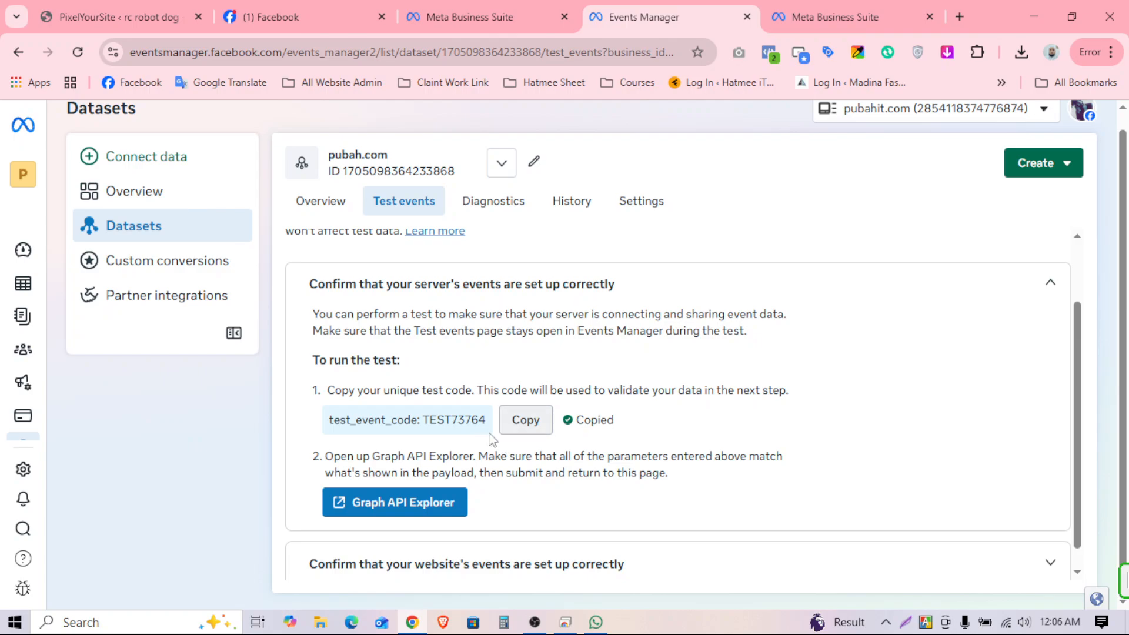
pyautogui.click(605, 288)
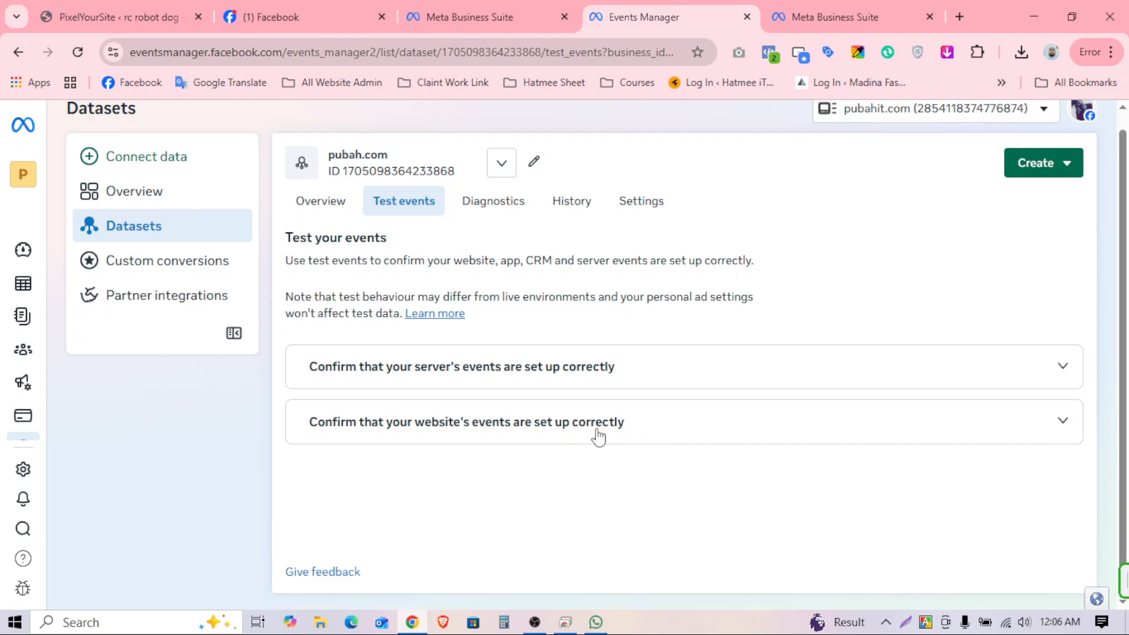
pyautogui.click(618, 430)
pyautogui.scroll(-1, 665, 398)
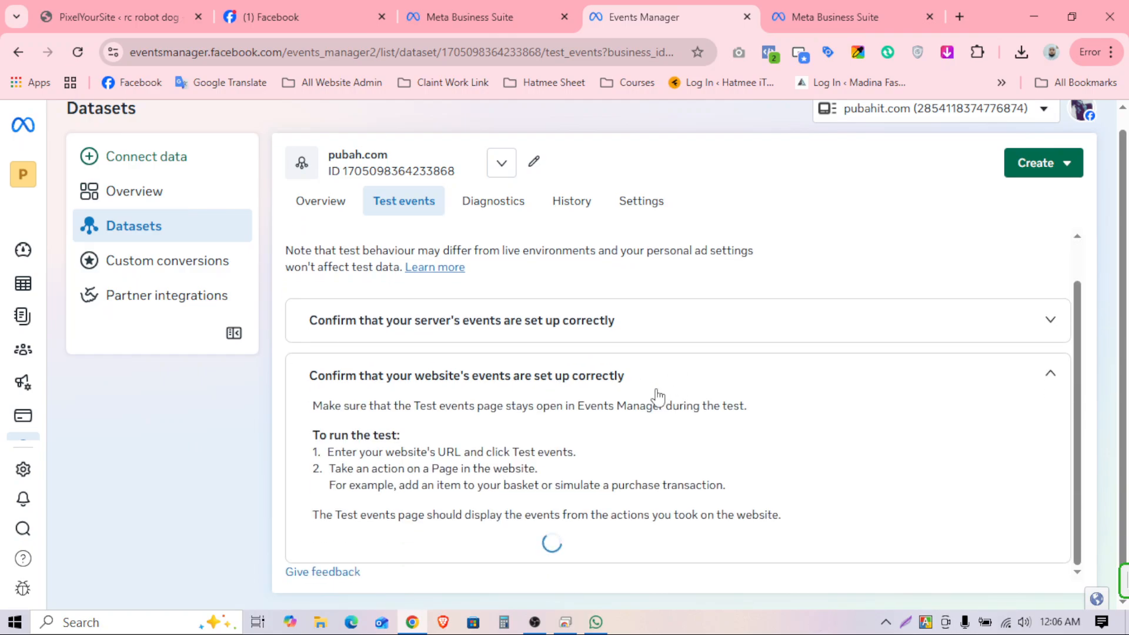
pyautogui.scroll(-1, 559, 385)
pyautogui.click(376, 498)
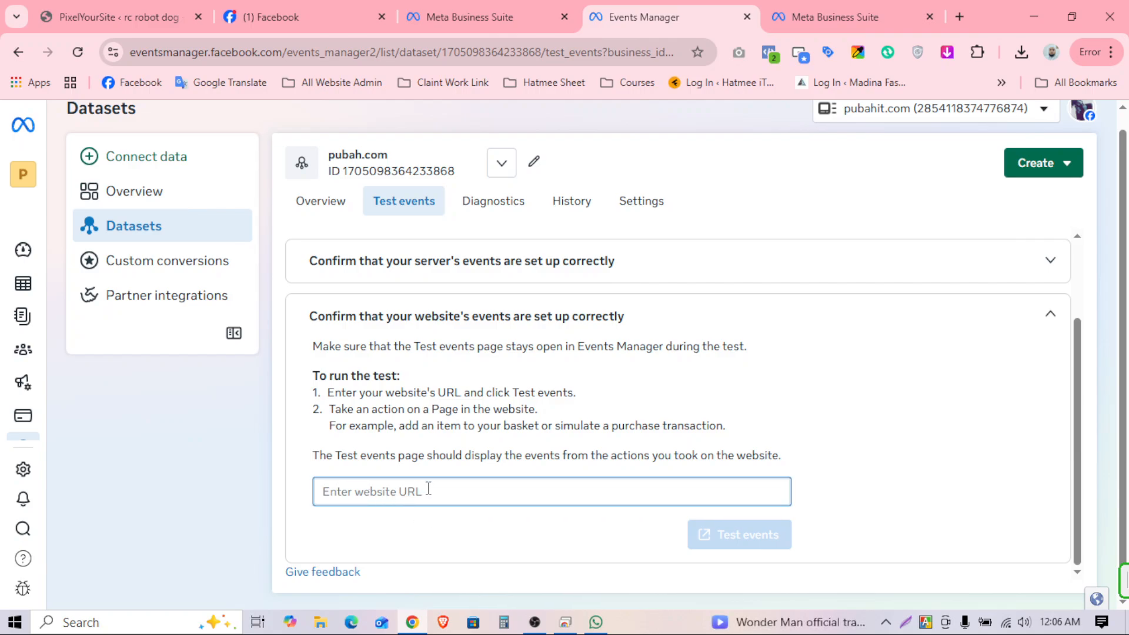
pyautogui.click(118, 16)
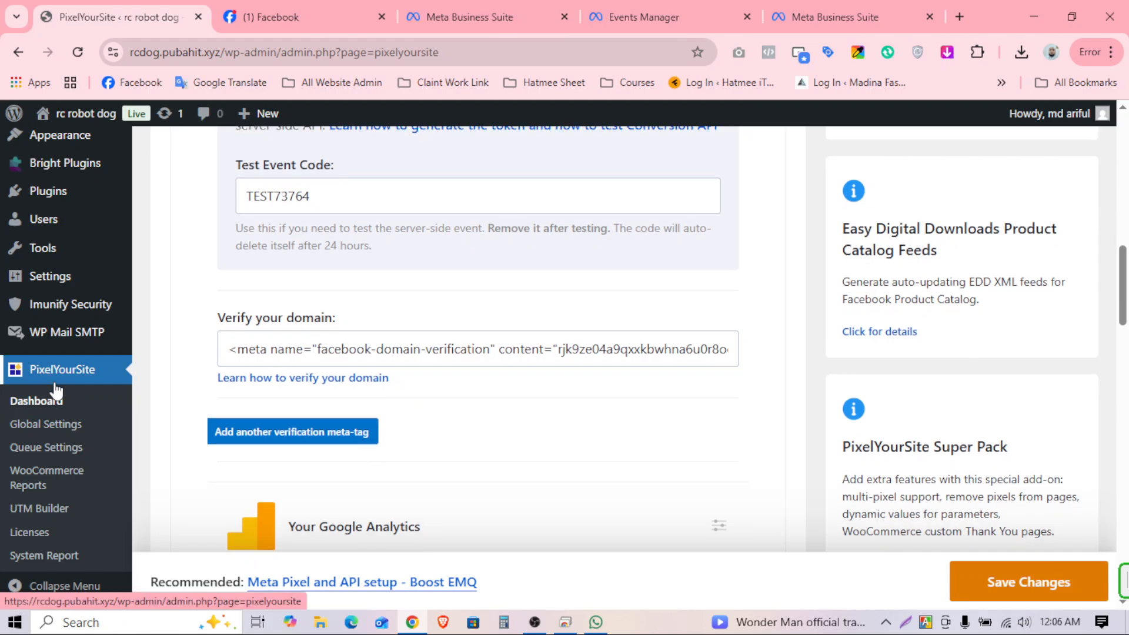
pyautogui.scroll(9, 56, 390)
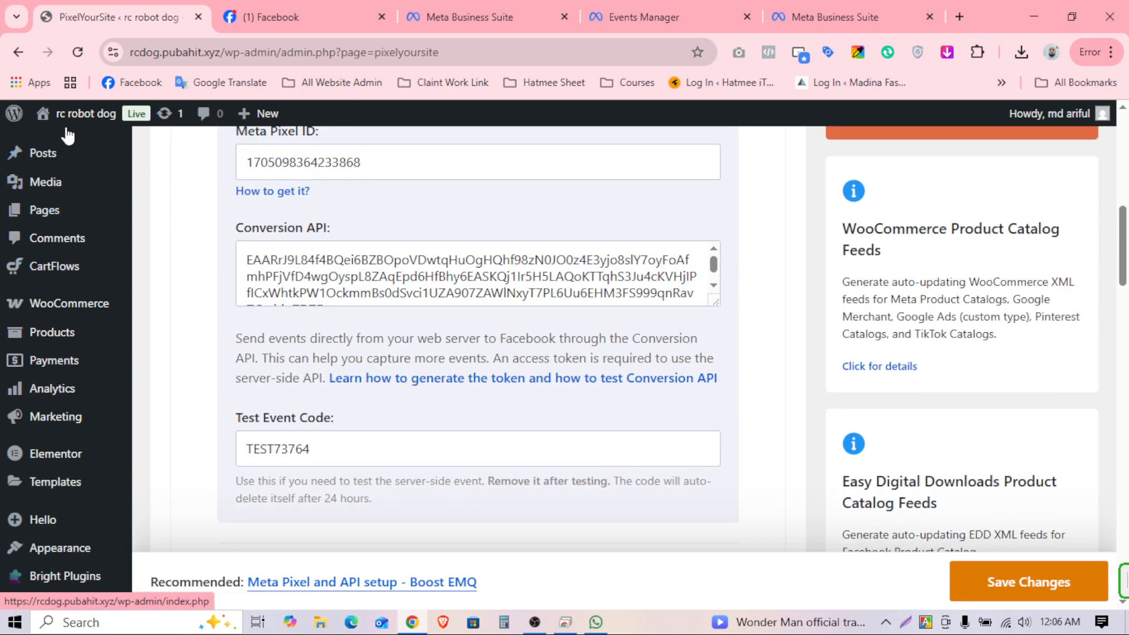
pyautogui.moveTo(68, 120)
pyautogui.scroll(2, 63, 152)
pyautogui.middleClick(62, 151)
pyautogui.click(207, 23)
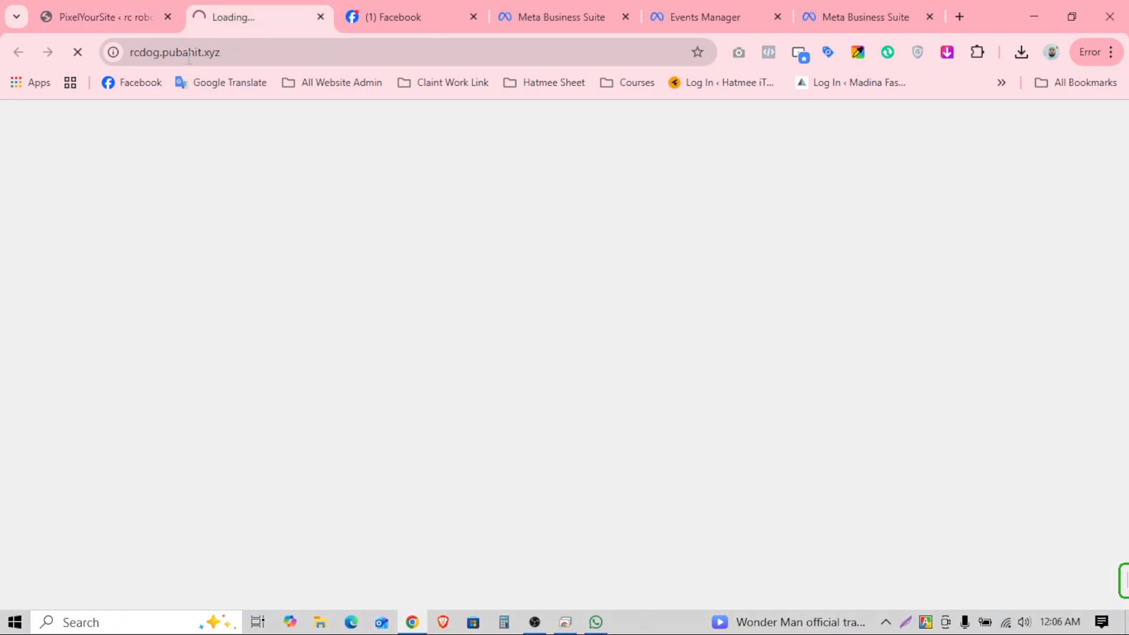
pyautogui.click(270, 52)
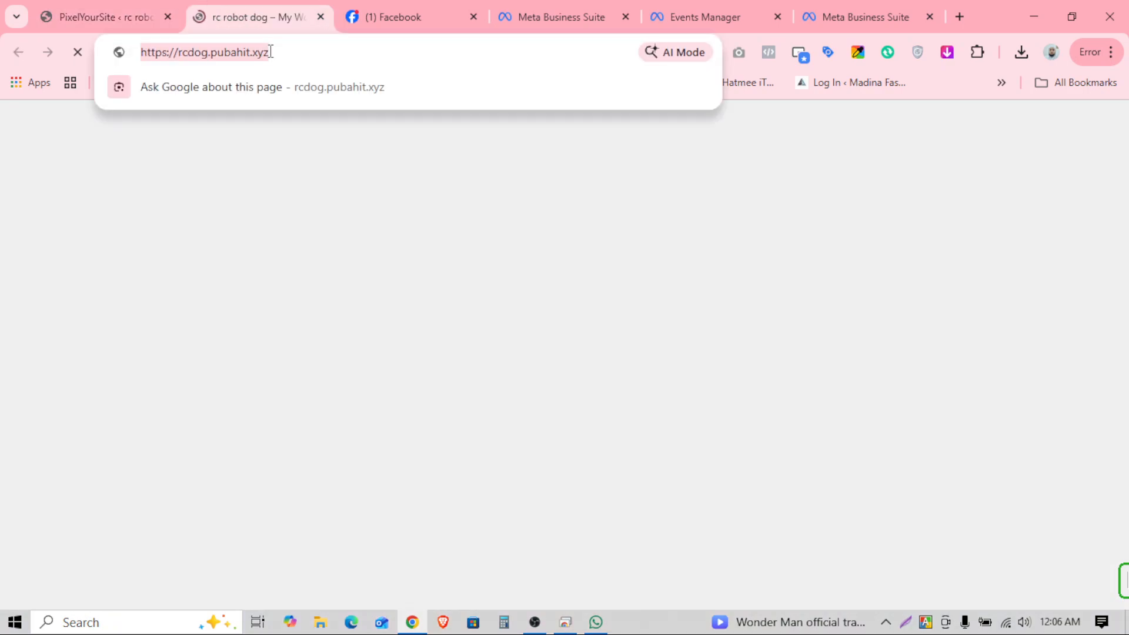
pyautogui.rightClick(328, 50)
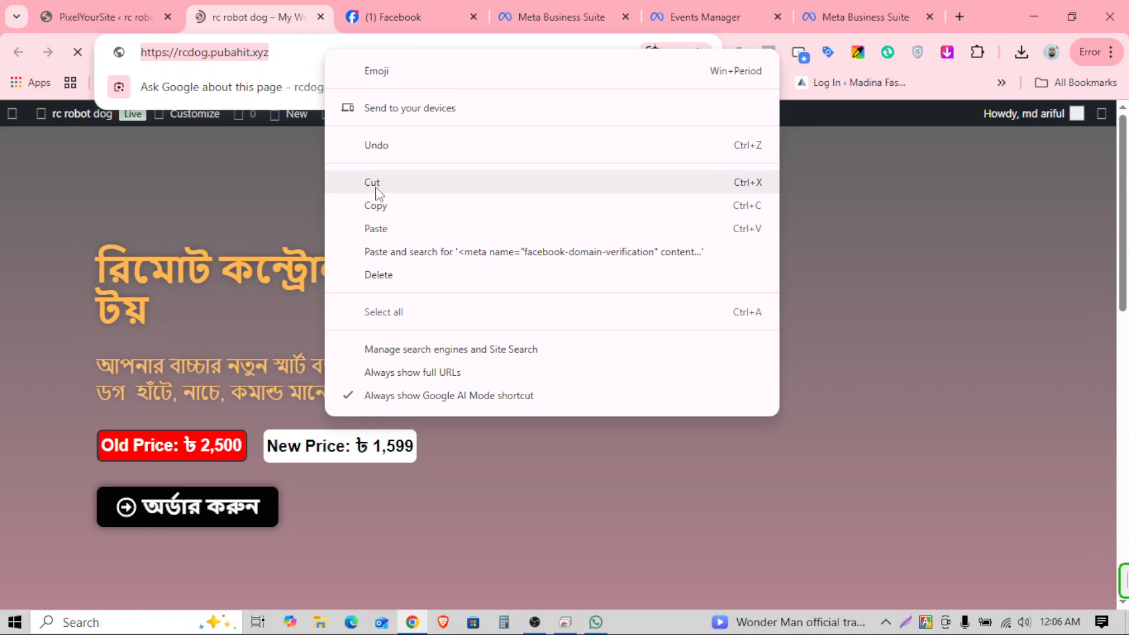
pyautogui.click(376, 205)
pyautogui.click(321, 17)
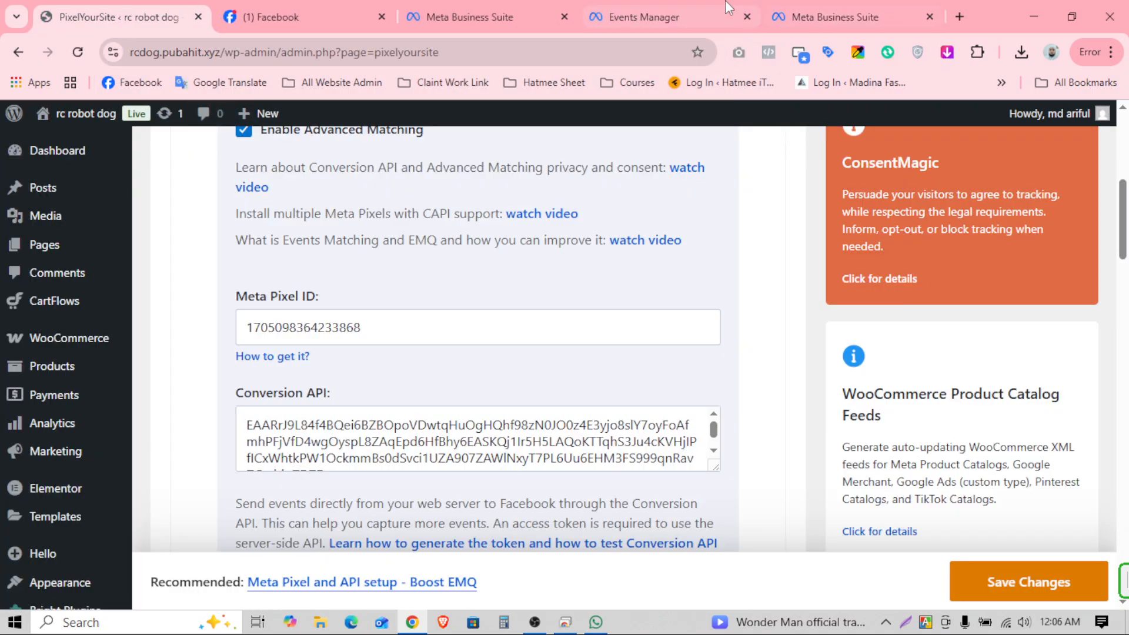
pyautogui.click(638, 18)
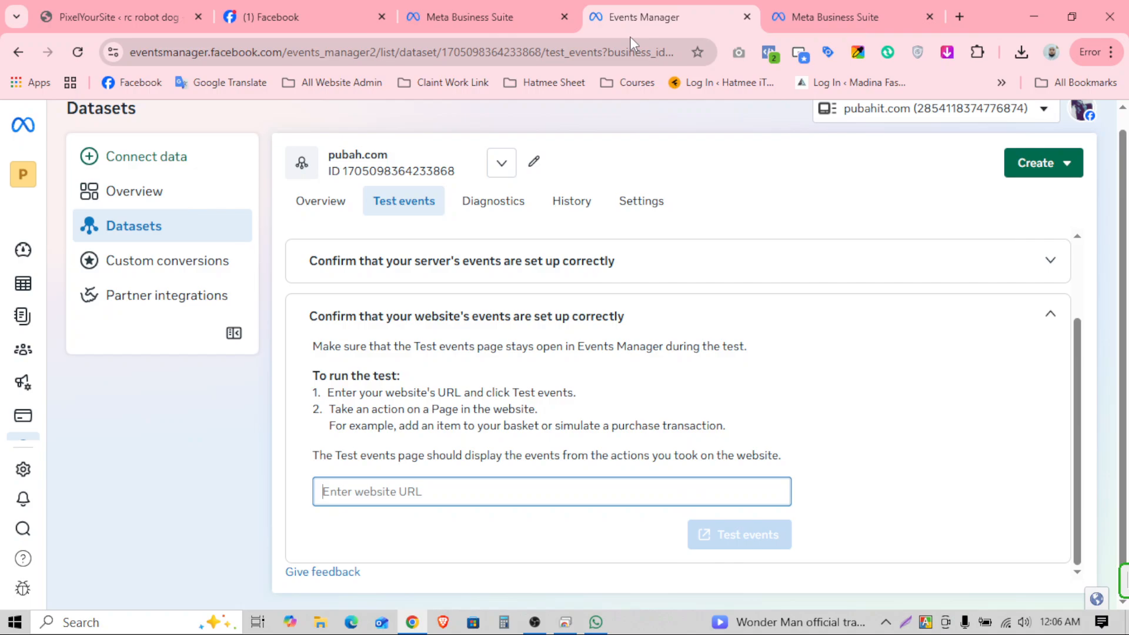
pyautogui.rightClick(375, 491)
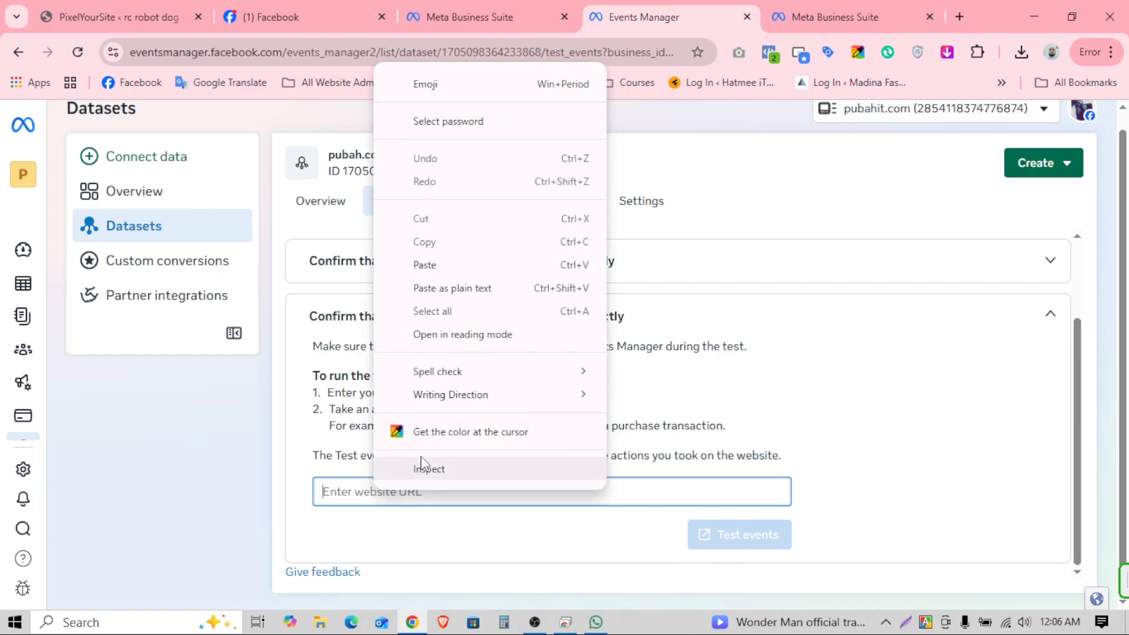
pyautogui.click(432, 264)
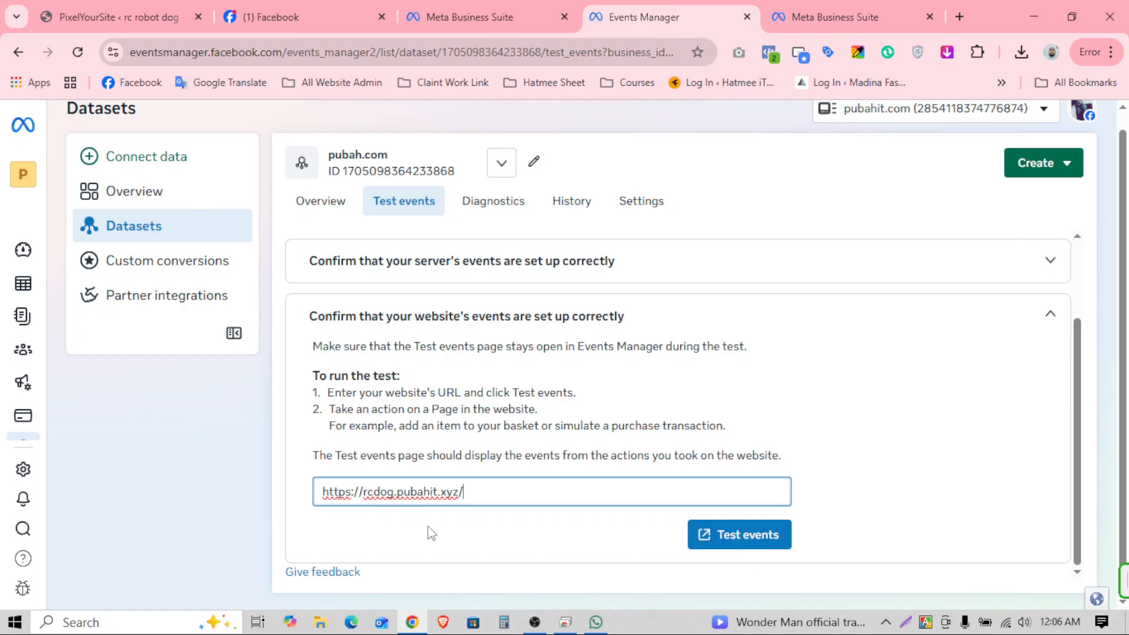
# Step: Launch the website event test and confirm Meta Pixel Helper shows PageView and checkout events
pyautogui.click(746, 540)
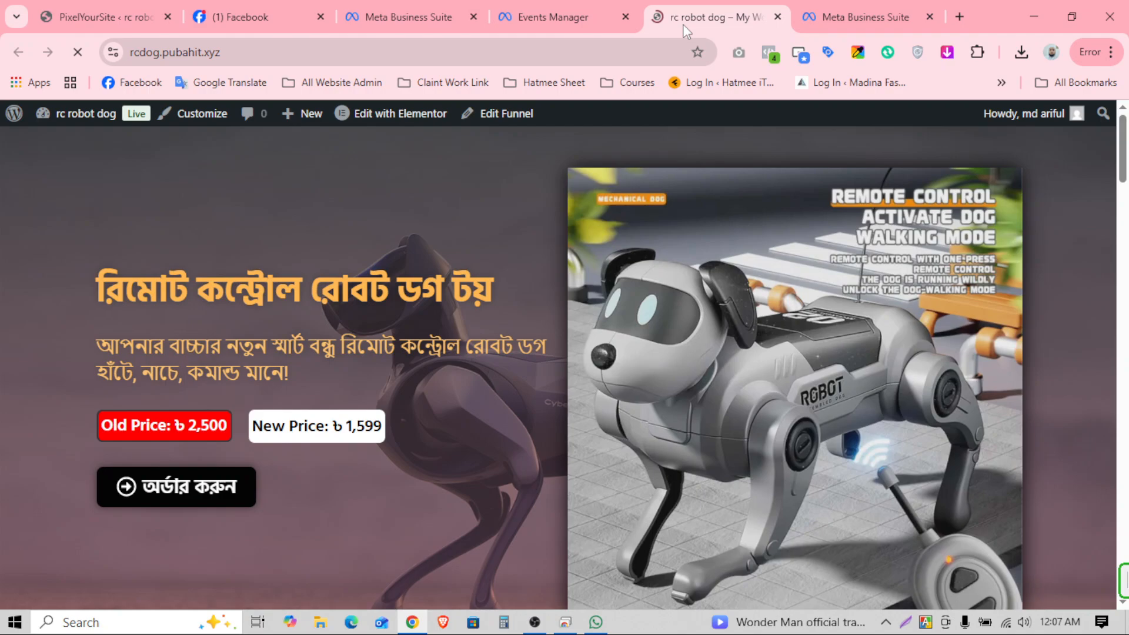
pyautogui.click(769, 53)
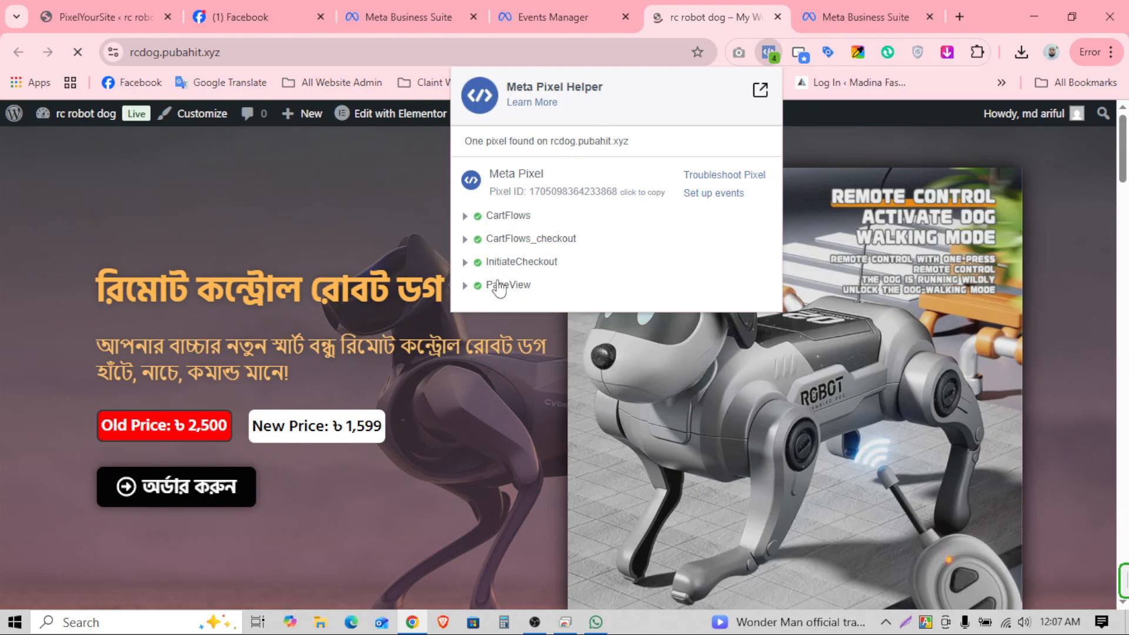
pyautogui.click(556, 15)
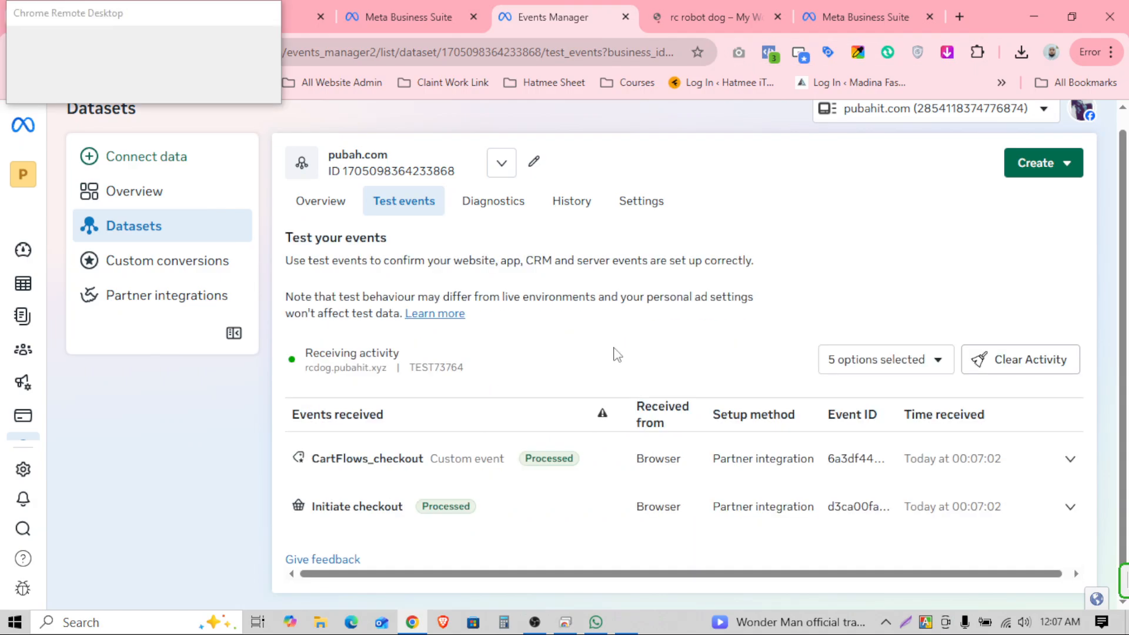
# Step: Dismiss the Remote Desktop prompt and inspect the TimeOnPage events received from browser and server
pyautogui.scroll(-1, 588, 354)
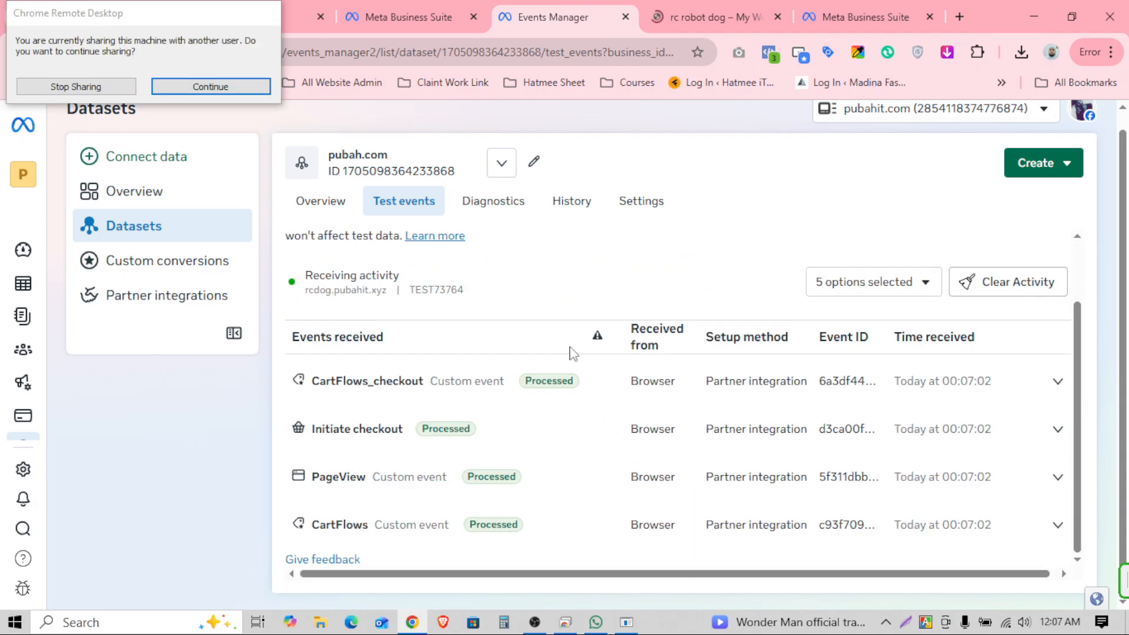
pyautogui.click(234, 89)
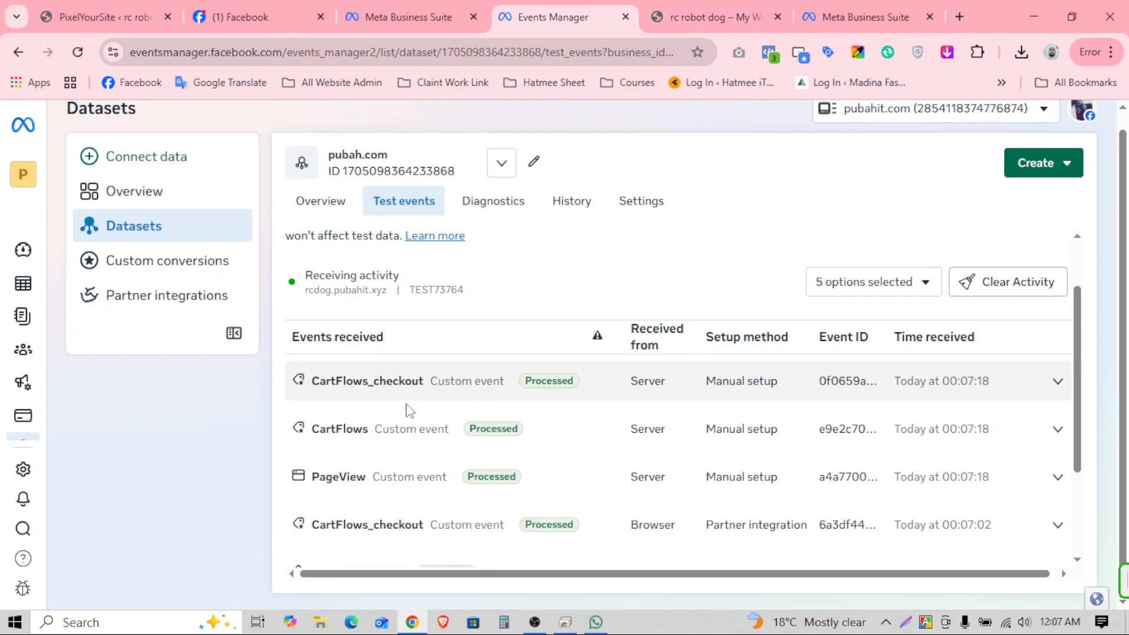
pyautogui.scroll(-2, 511, 435)
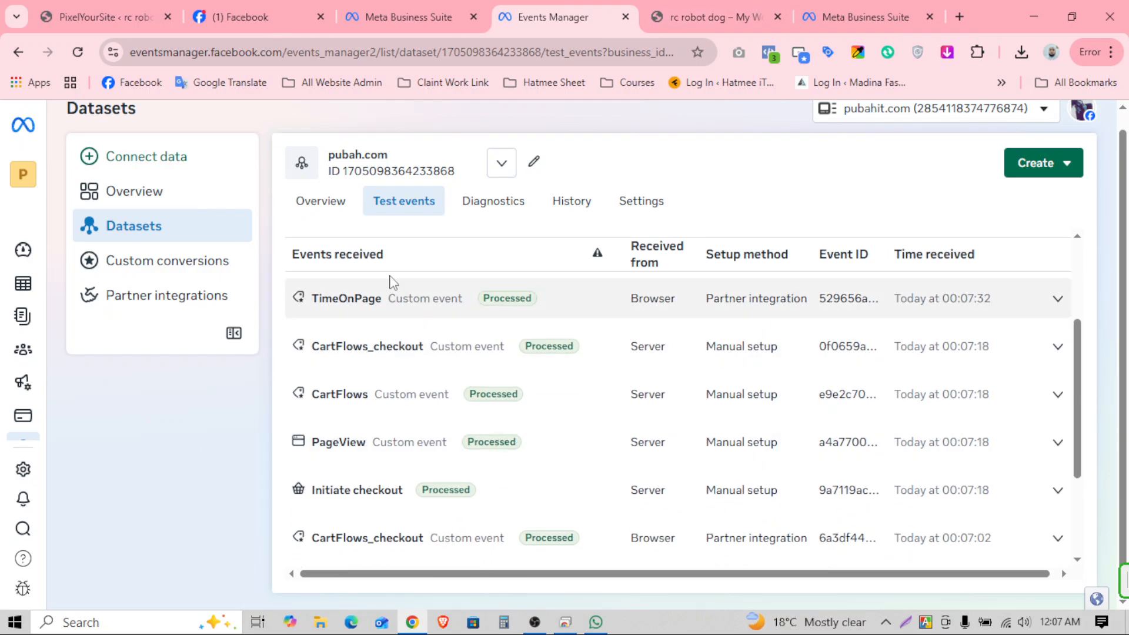
pyautogui.click(493, 303)
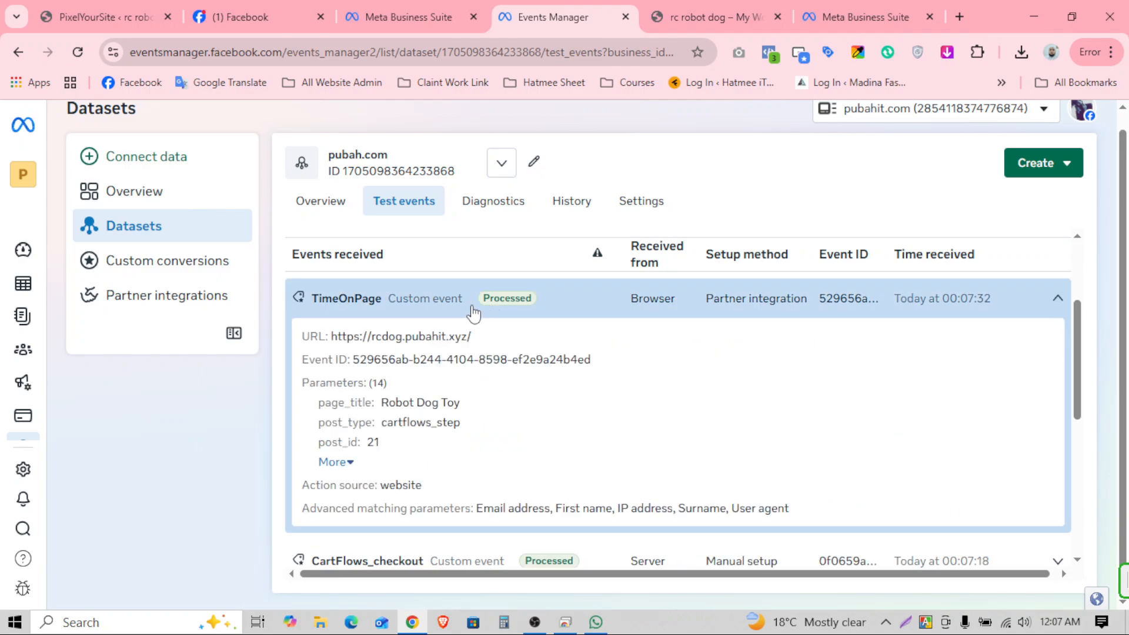
pyautogui.click(535, 305)
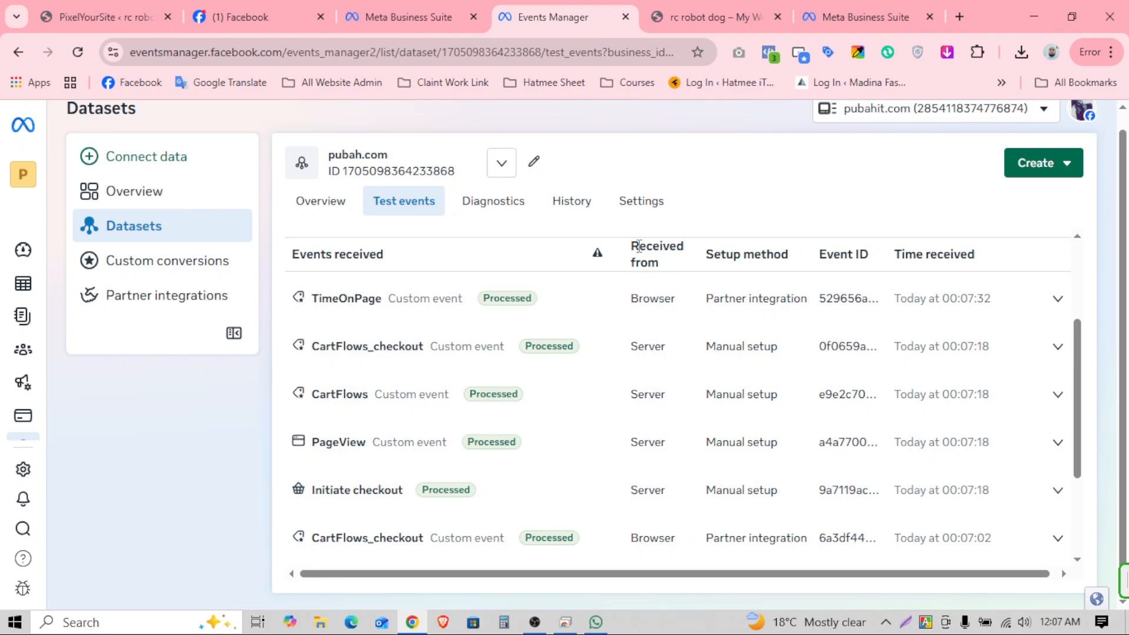
pyautogui.moveTo(639, 247); pyautogui.dragTo(670, 263)
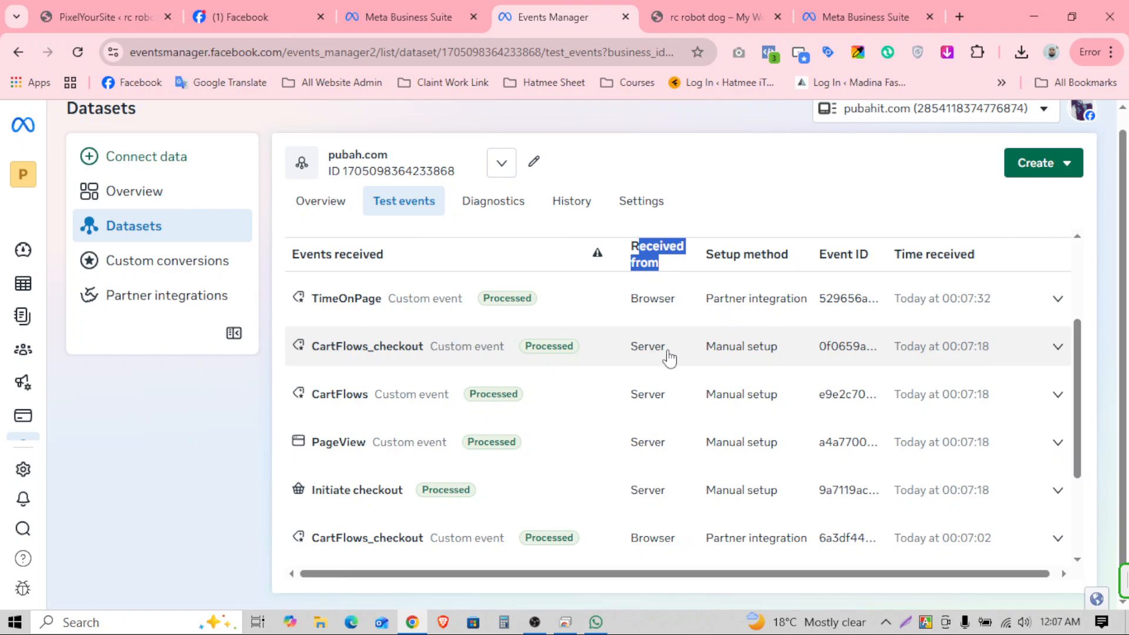
pyautogui.scroll(-3, 688, 500)
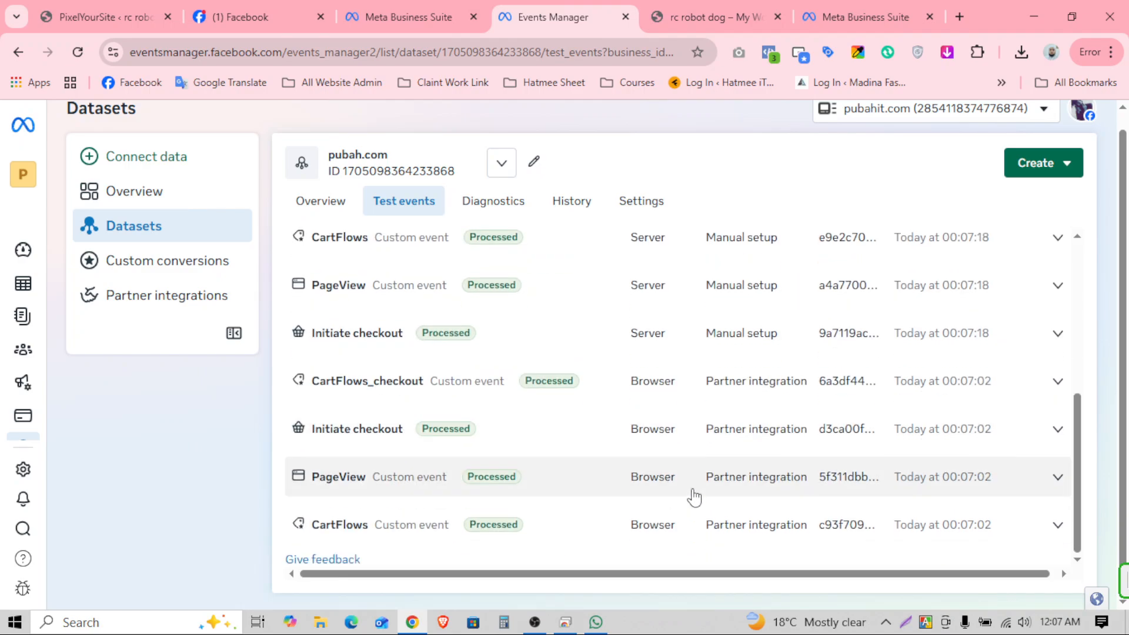
pyautogui.scroll(3, 673, 494)
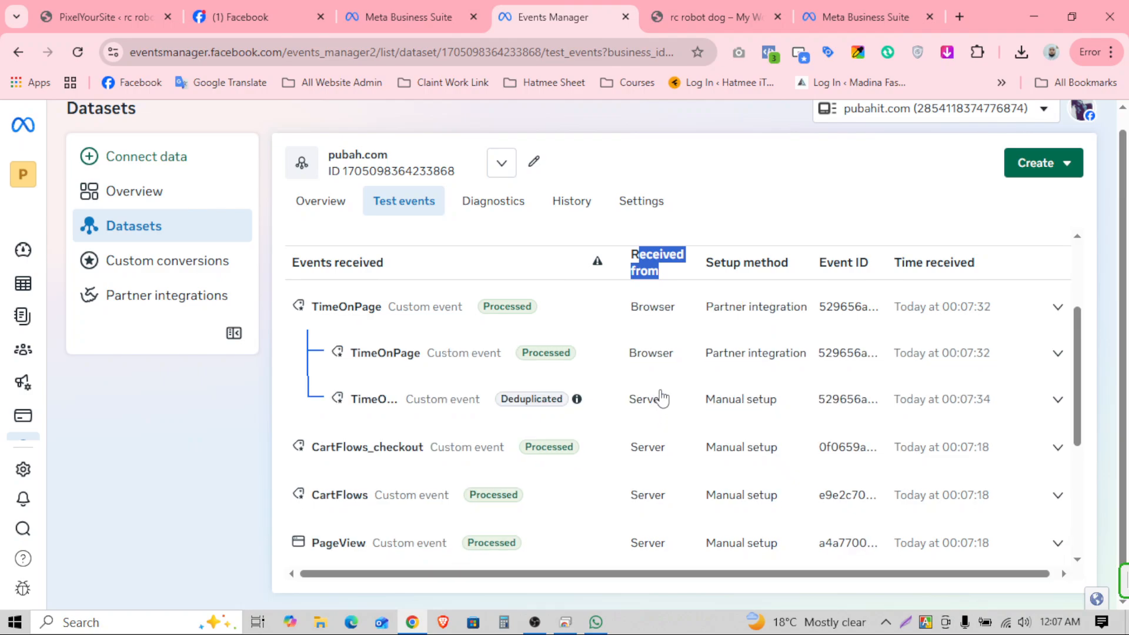
pyautogui.click(723, 217)
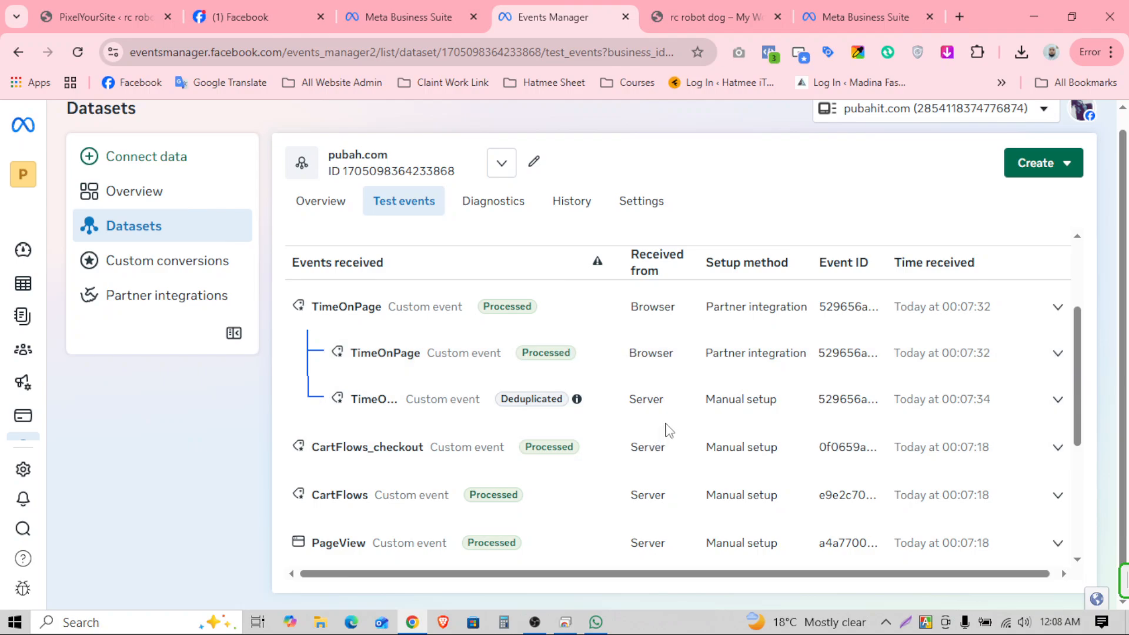
# Step: Scroll the store page, then check Events received for the new Processed PageScroll event
pyautogui.scroll(-2, 675, 418)
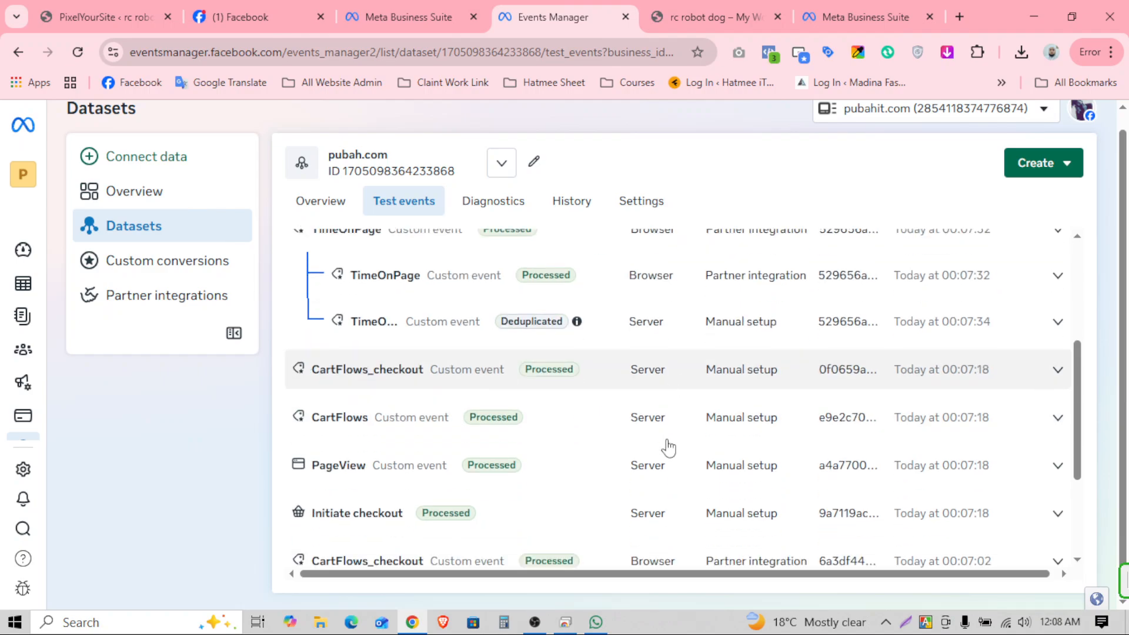
pyautogui.scroll(-2, 665, 487)
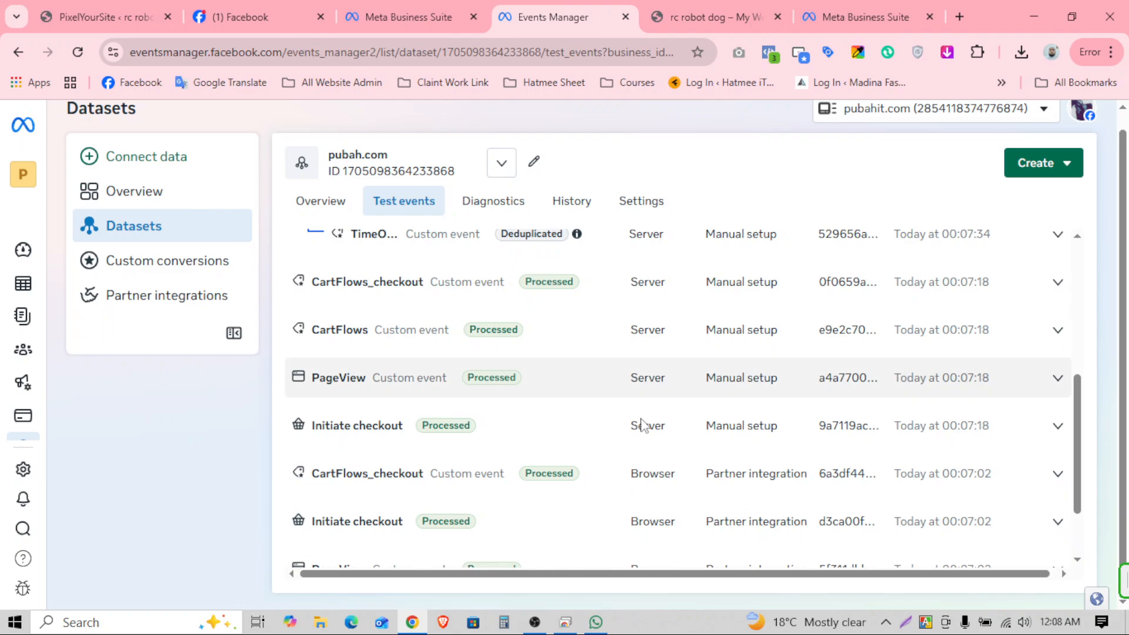
pyautogui.scroll(8, 647, 476)
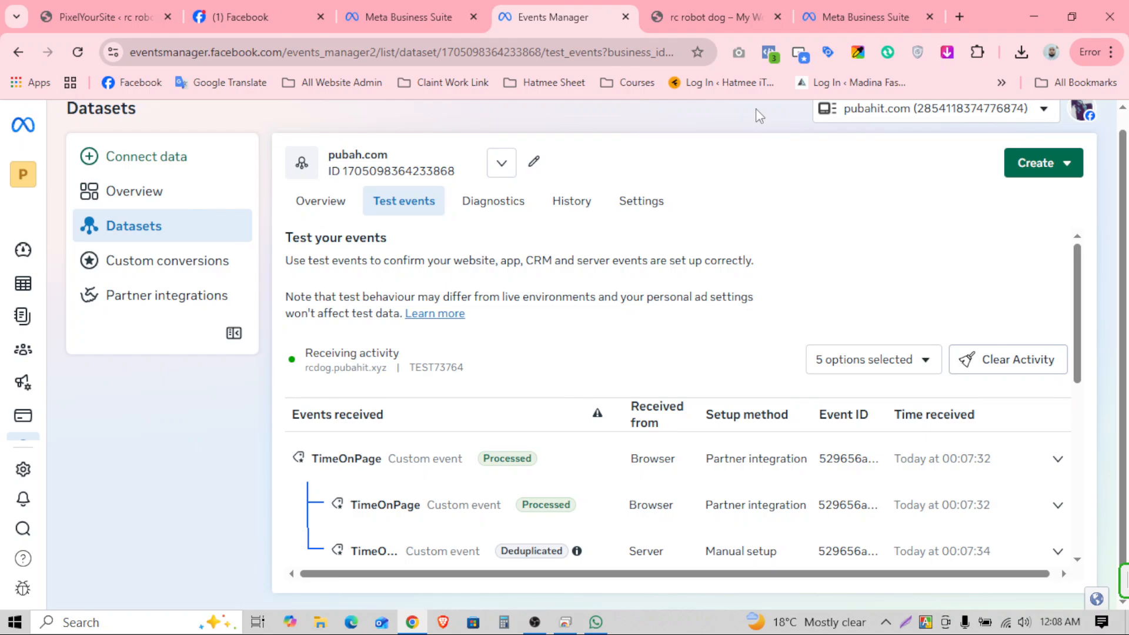
pyautogui.click(707, 6)
pyautogui.scroll(-4, 529, 364)
pyautogui.scroll(-15, 516, 368)
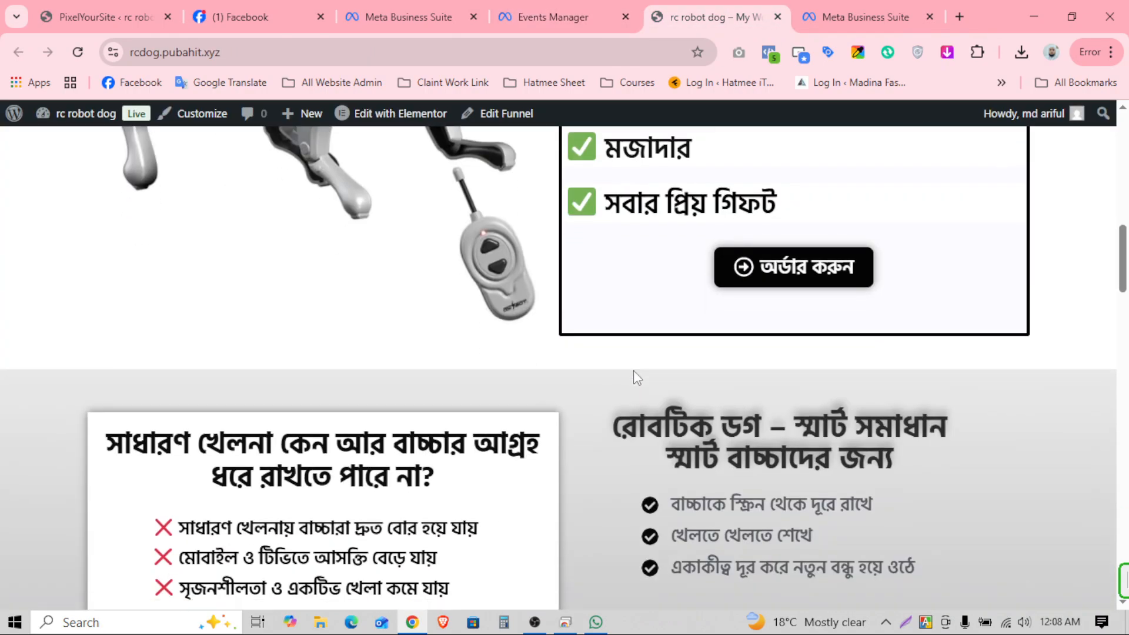
pyautogui.hotkey('ctrl', 'shift', 'Tab')
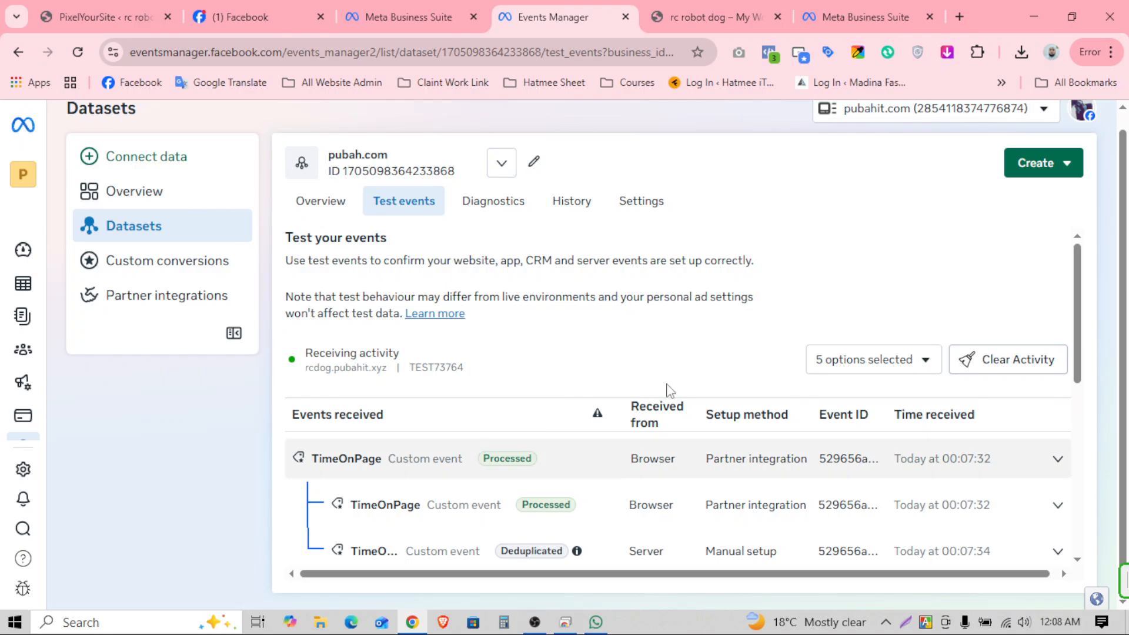
pyautogui.scroll(-3, 694, 353)
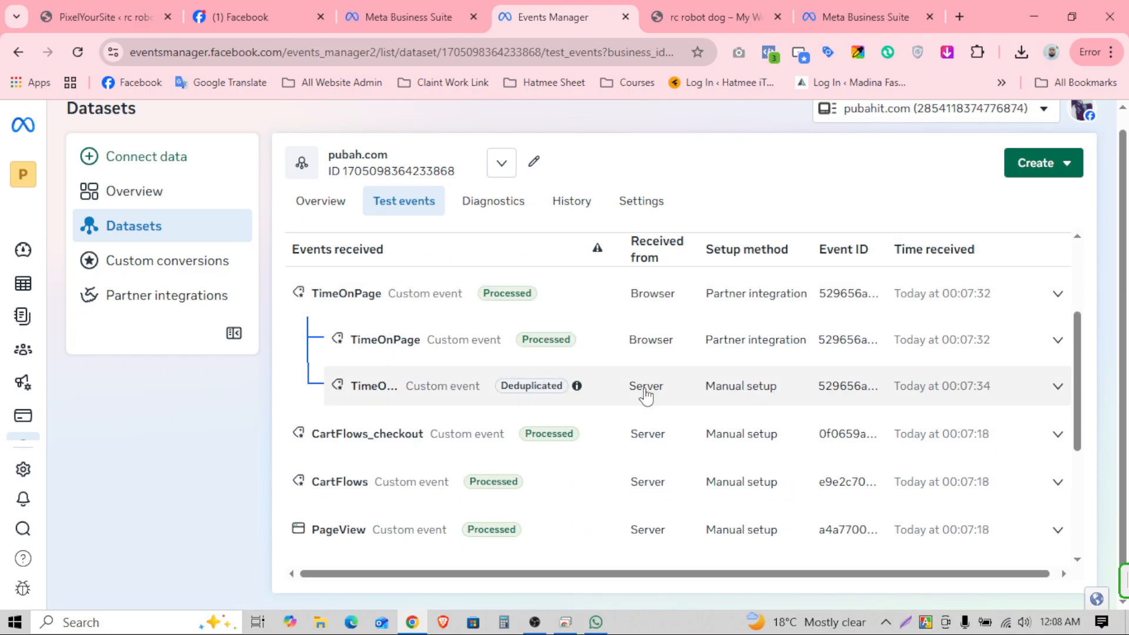
pyautogui.scroll(-1, 646, 396)
pyautogui.scroll(2, 506, 382)
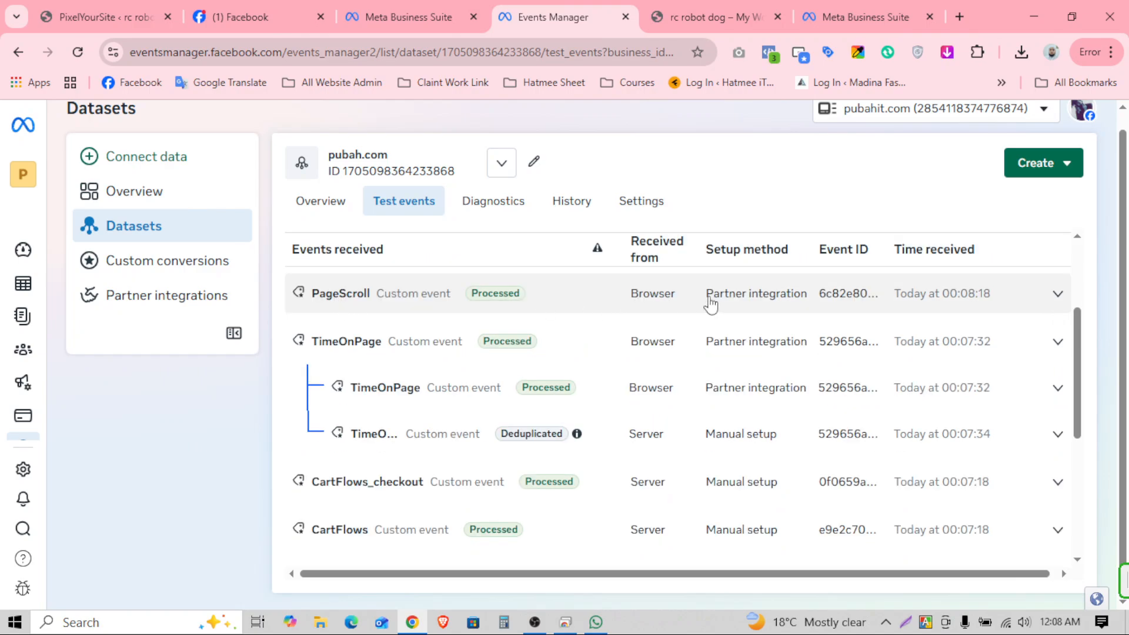
pyautogui.moveTo(716, 298)
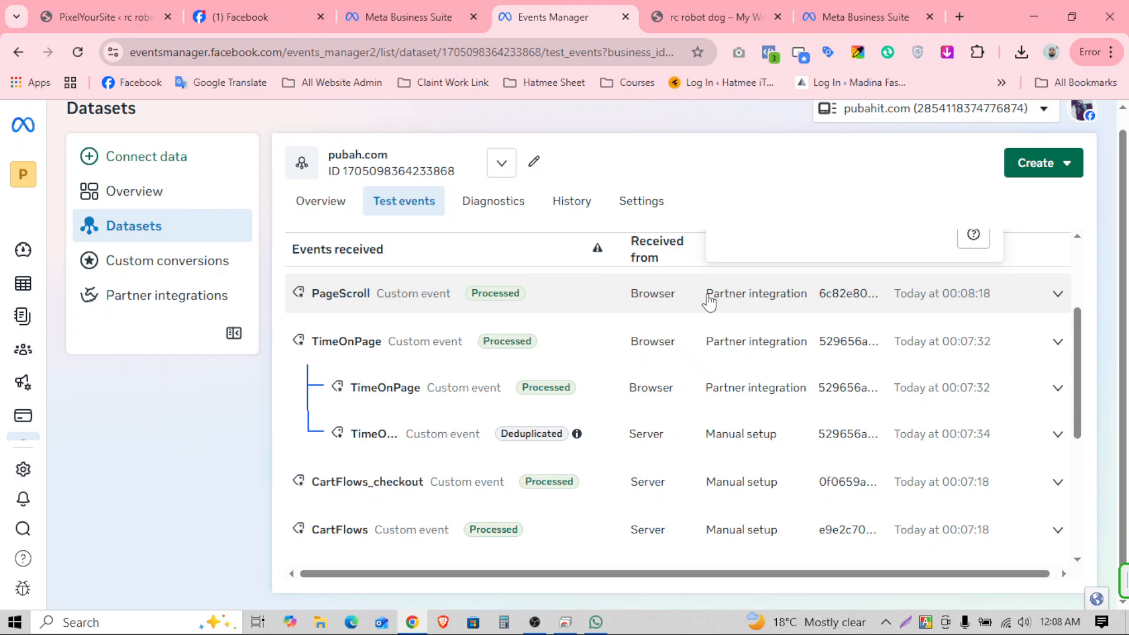
# Step: On the robot dog checkout page, enter the customer's name in the order form
pyautogui.click(700, 9)
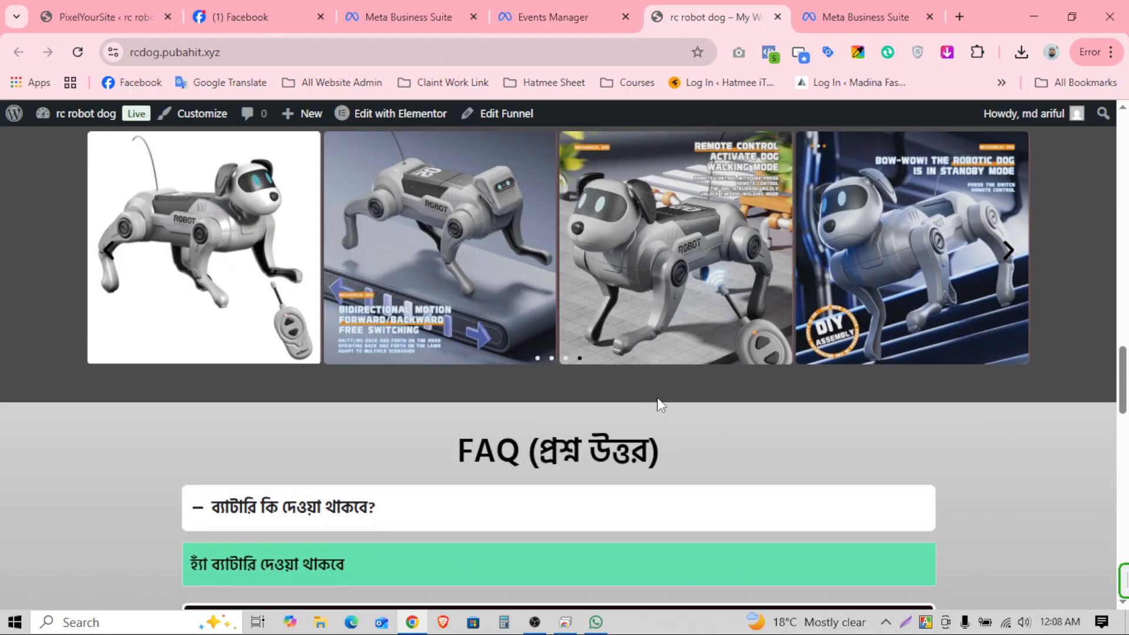
pyautogui.scroll(15, 661, 398)
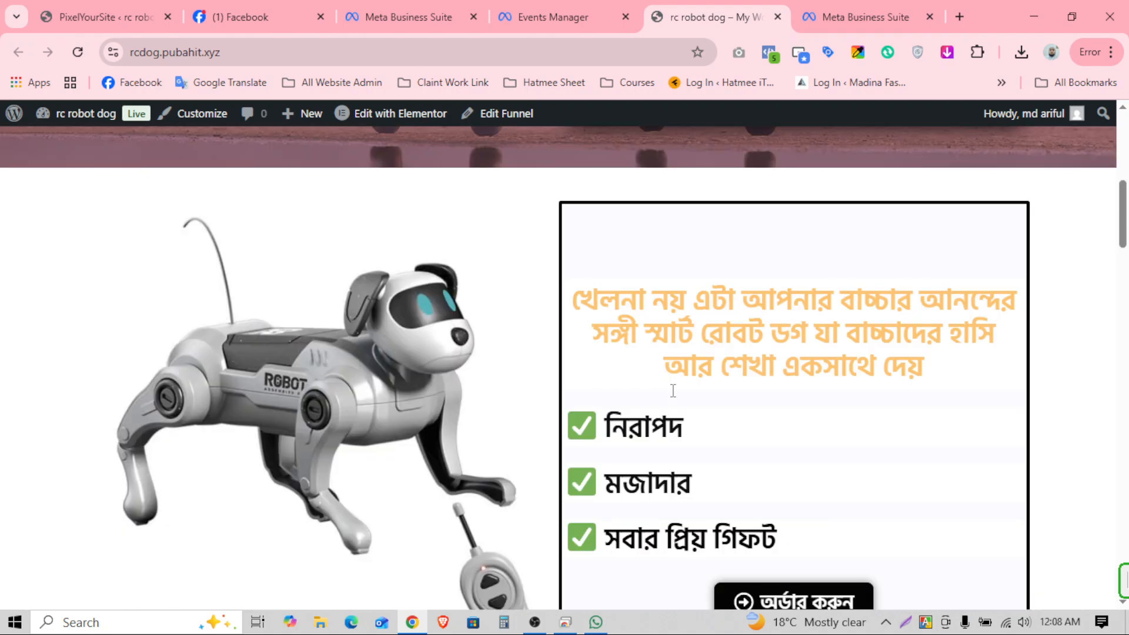
pyautogui.scroll(5, 673, 391)
pyautogui.scroll(-15, 670, 387)
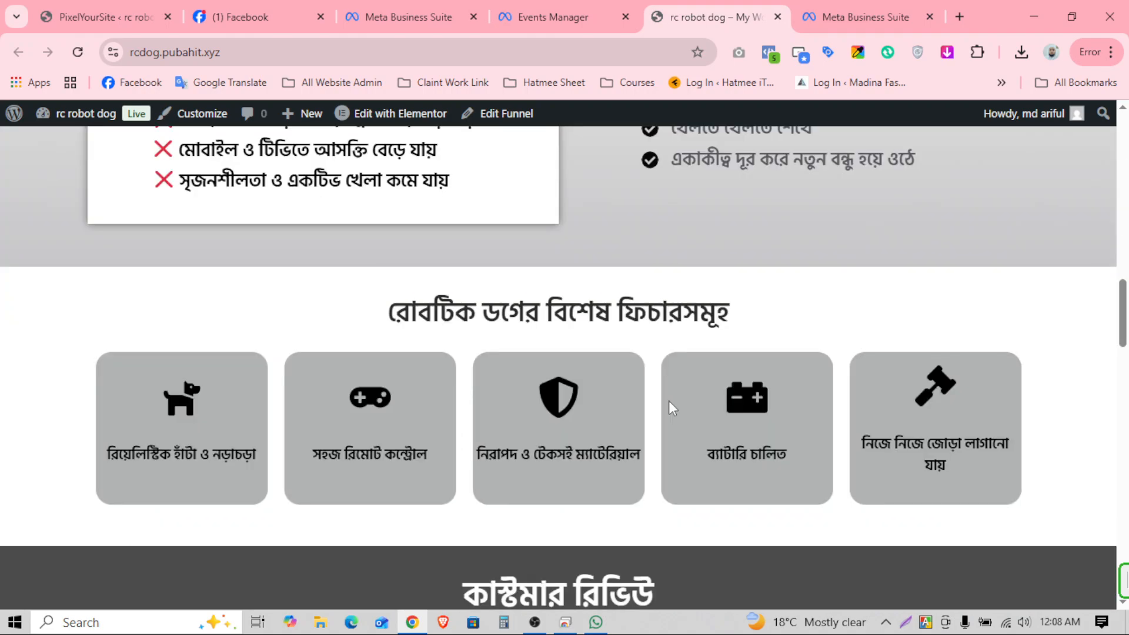
pyautogui.scroll(-10, 667, 403)
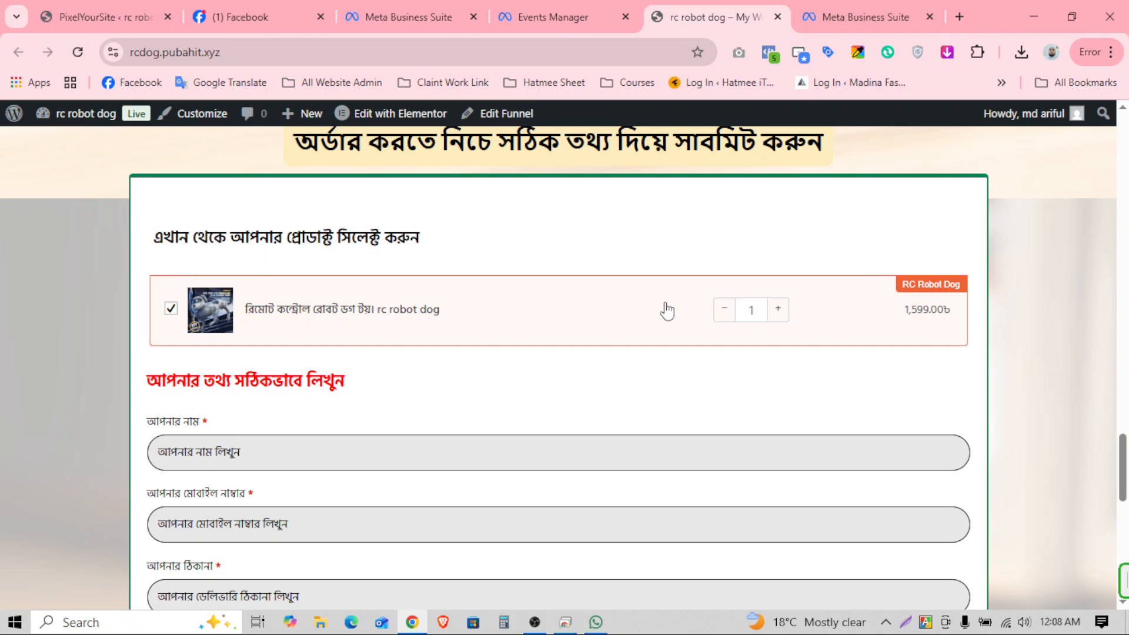
pyautogui.scroll(-4, 667, 310)
pyautogui.scroll(-4, 368, 471)
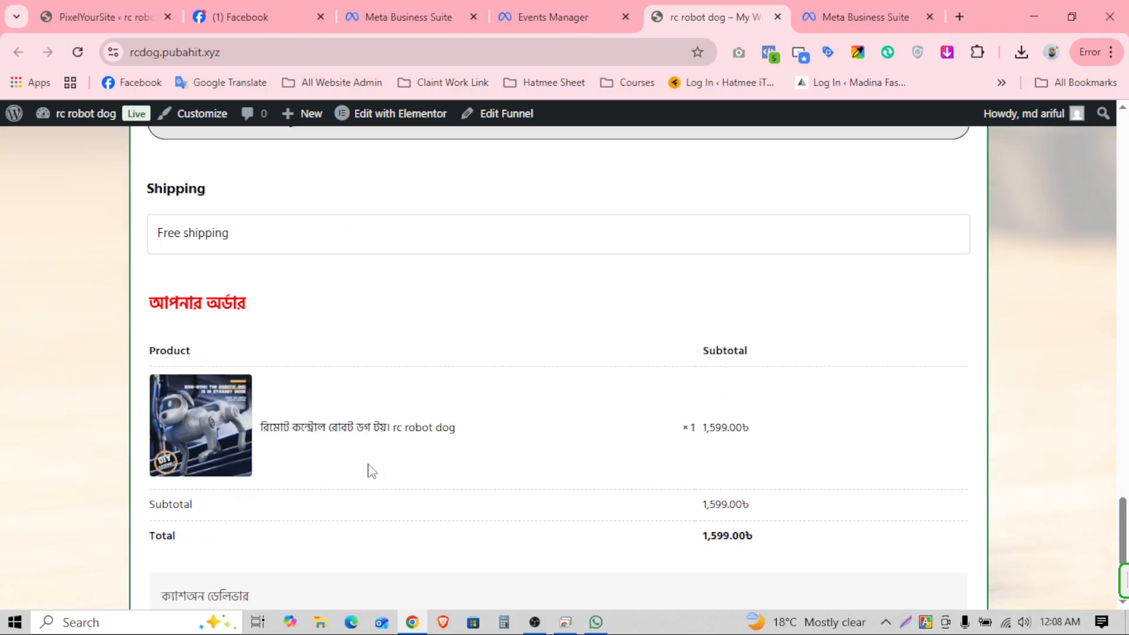
pyautogui.scroll(5, 294, 388)
pyautogui.click(204, 280)
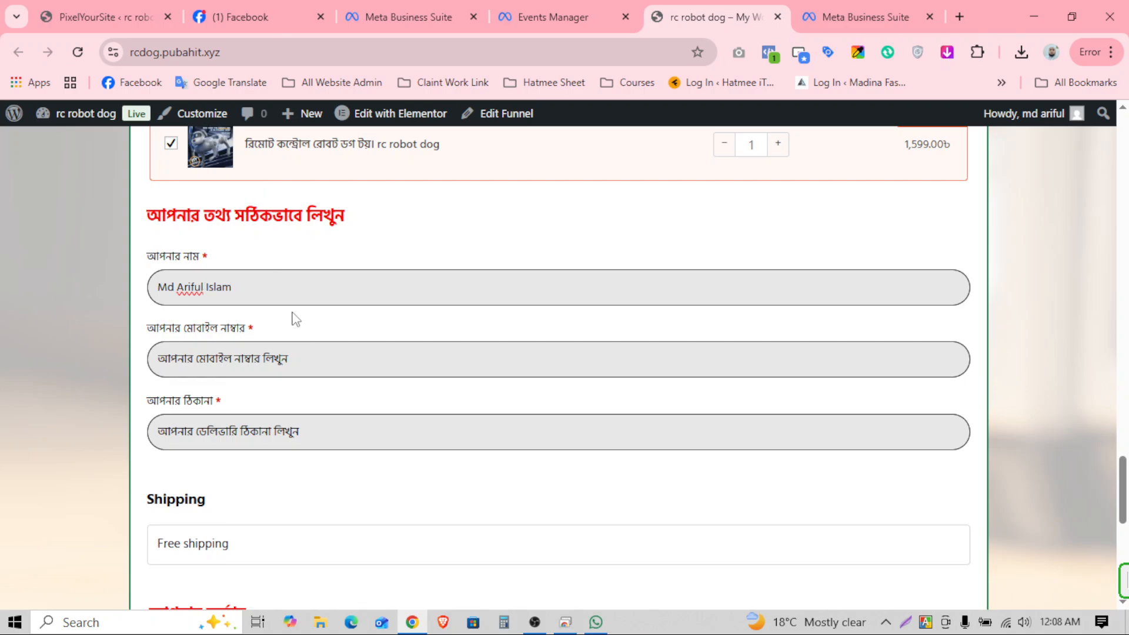
# Step: Fill in the mobile number and address, then place the 1,599.00৳ test order
pyautogui.click(323, 349)
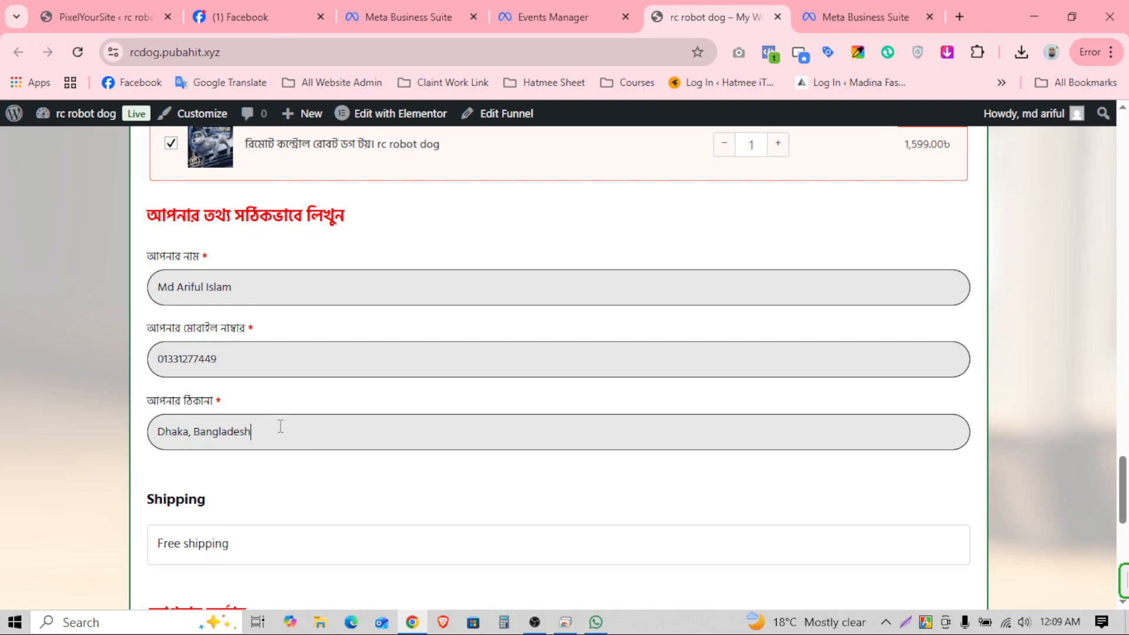
pyautogui.scroll(-3, 353, 377)
pyautogui.scroll(-4, 779, 441)
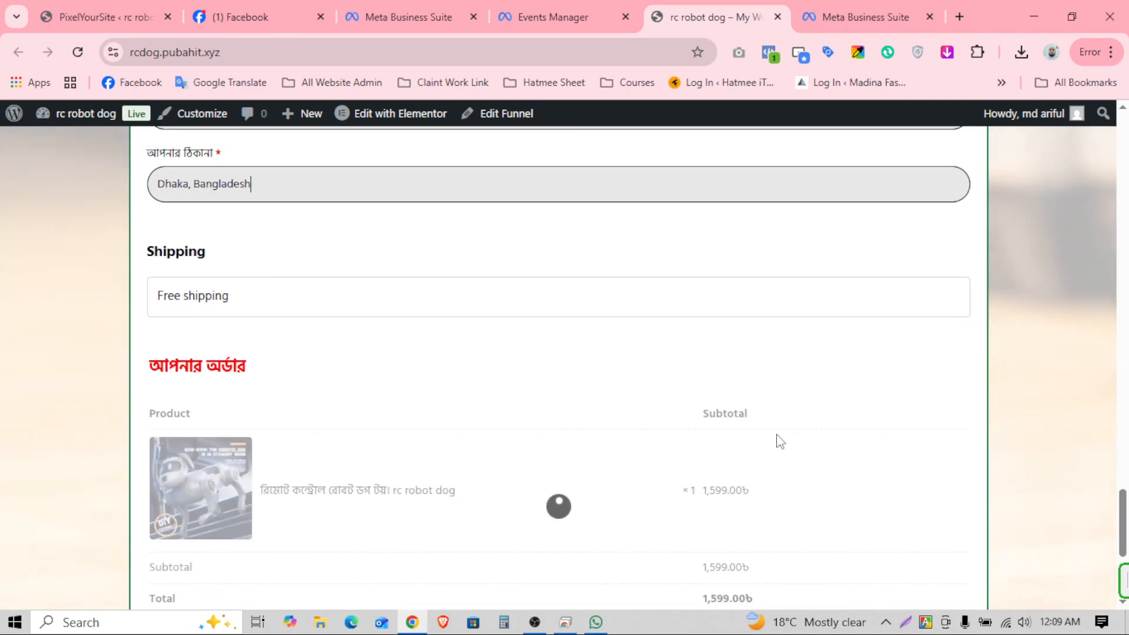
pyautogui.scroll(-2, 835, 411)
pyautogui.scroll(4, 419, 404)
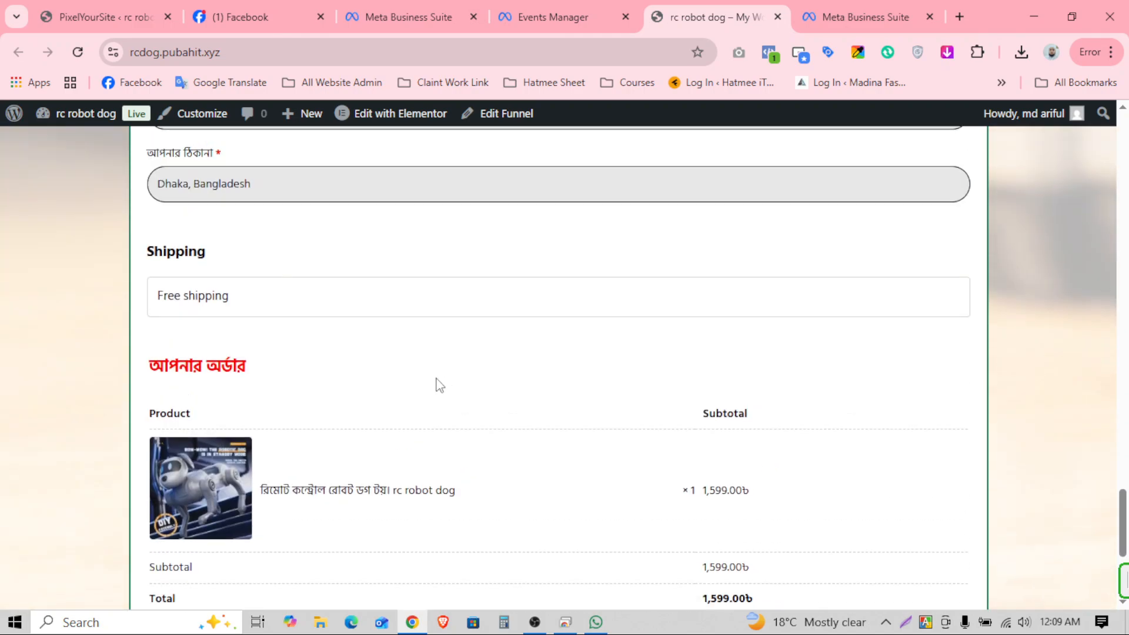
pyautogui.moveTo(175, 296); pyautogui.dragTo(327, 294)
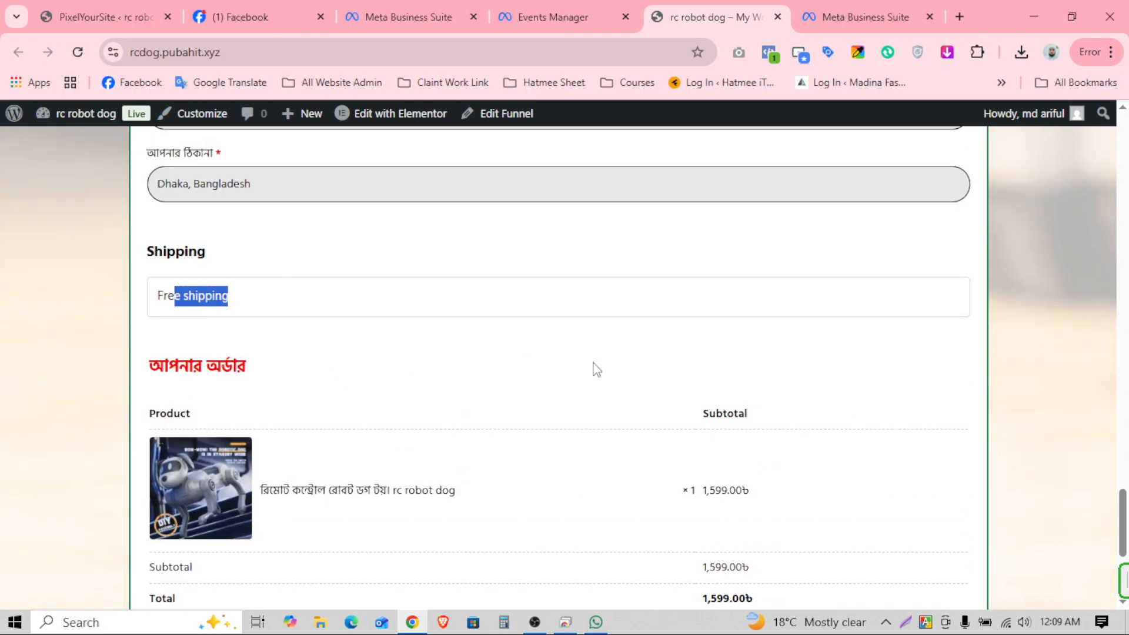
pyautogui.scroll(-5, 764, 409)
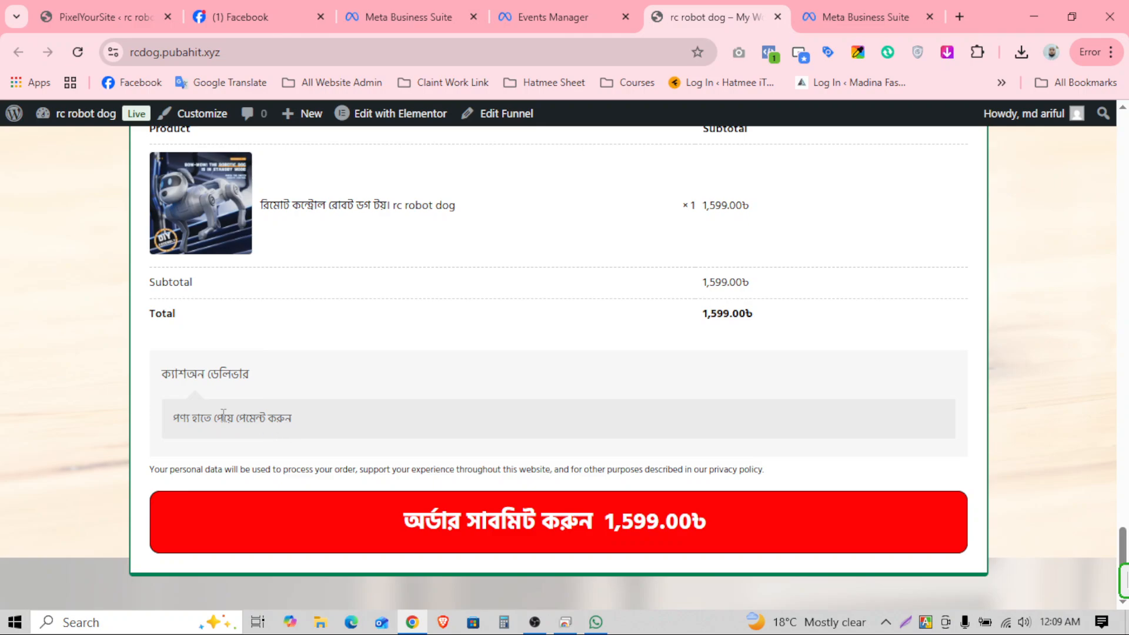
pyautogui.moveTo(224, 415); pyautogui.dragTo(479, 449)
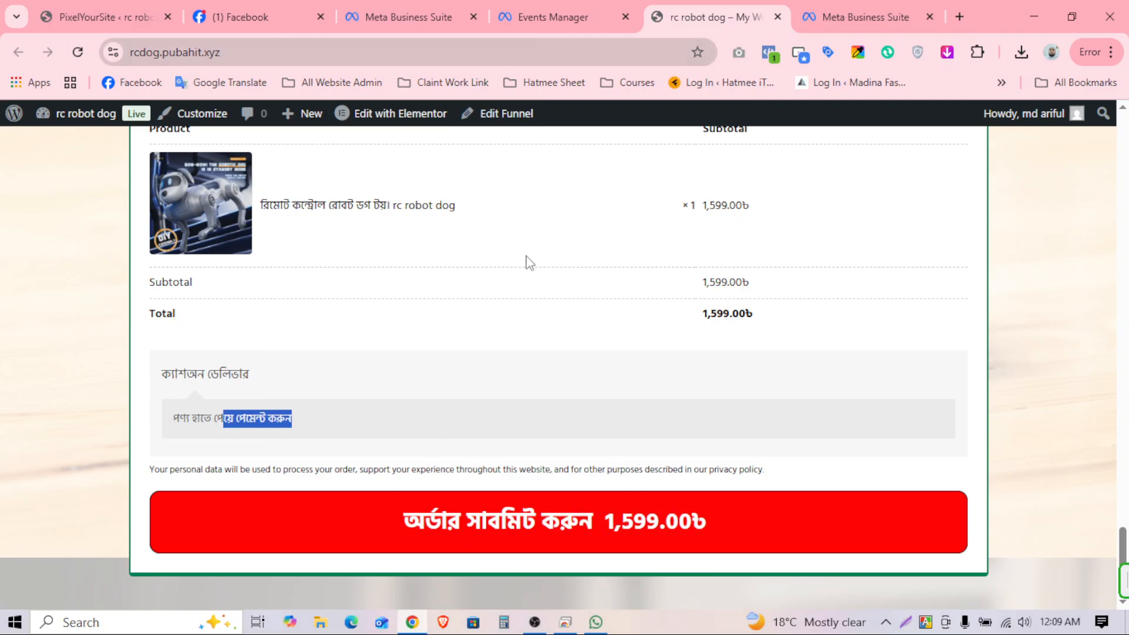
pyautogui.click(588, 526)
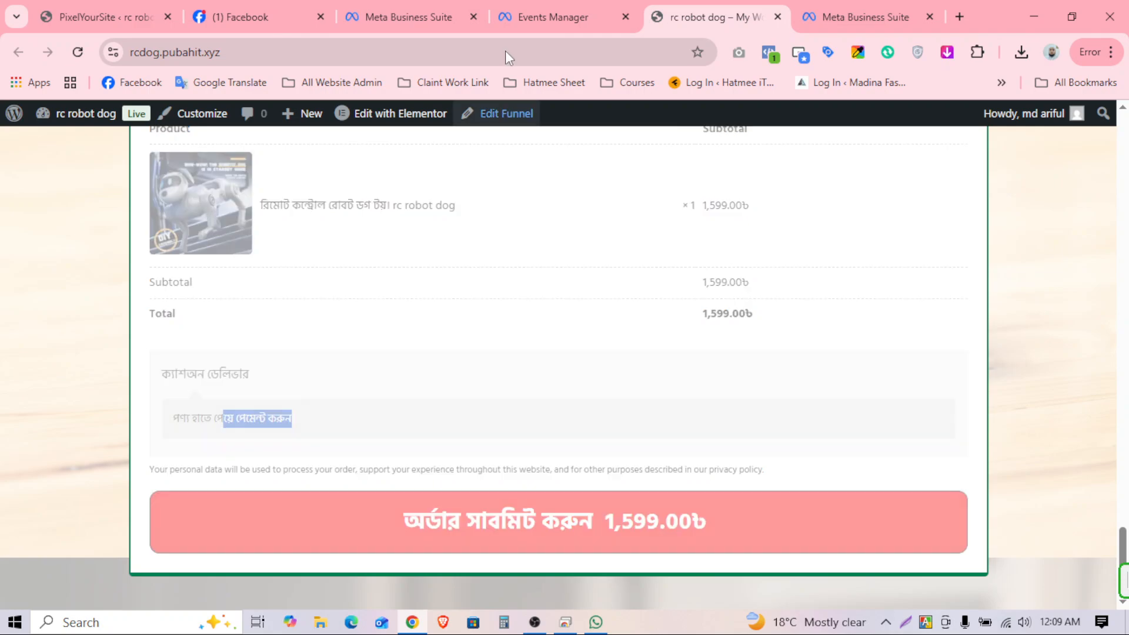
# Step: Review the Test events list for events from the completed test order
pyautogui.click(579, 13)
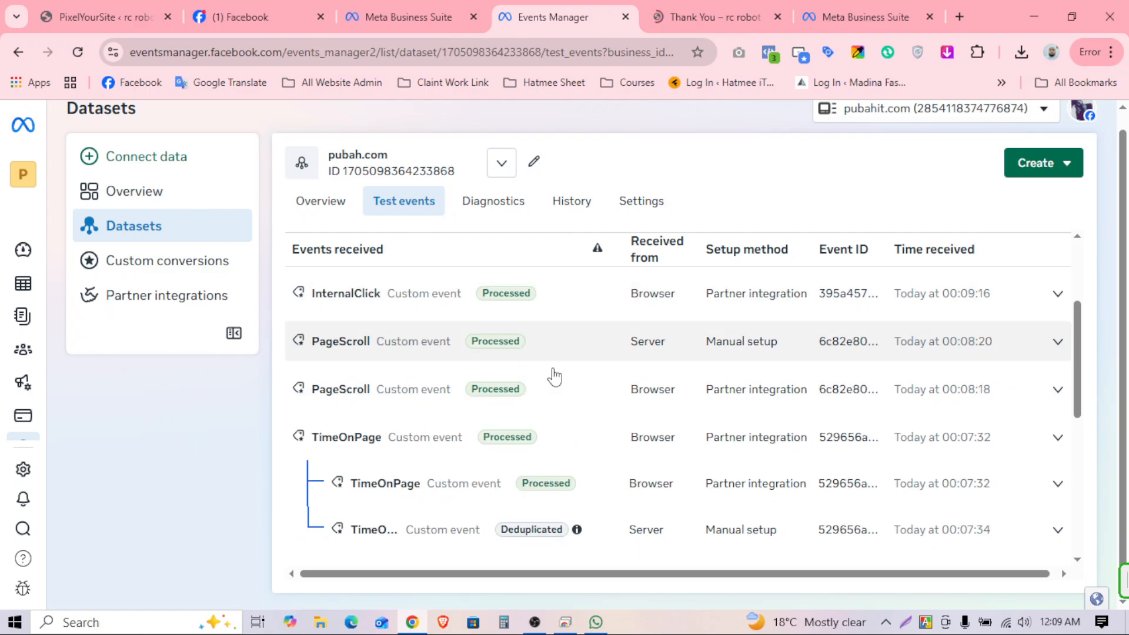
pyautogui.scroll(-4, 554, 377)
pyautogui.scroll(5, 450, 456)
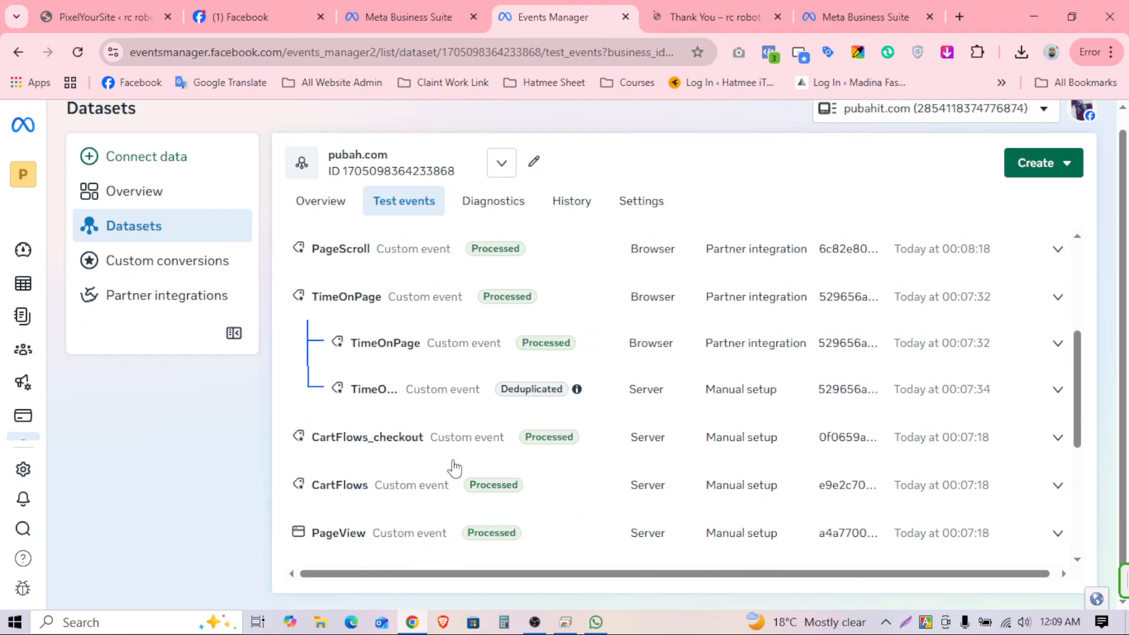
pyautogui.scroll(-2, 459, 456)
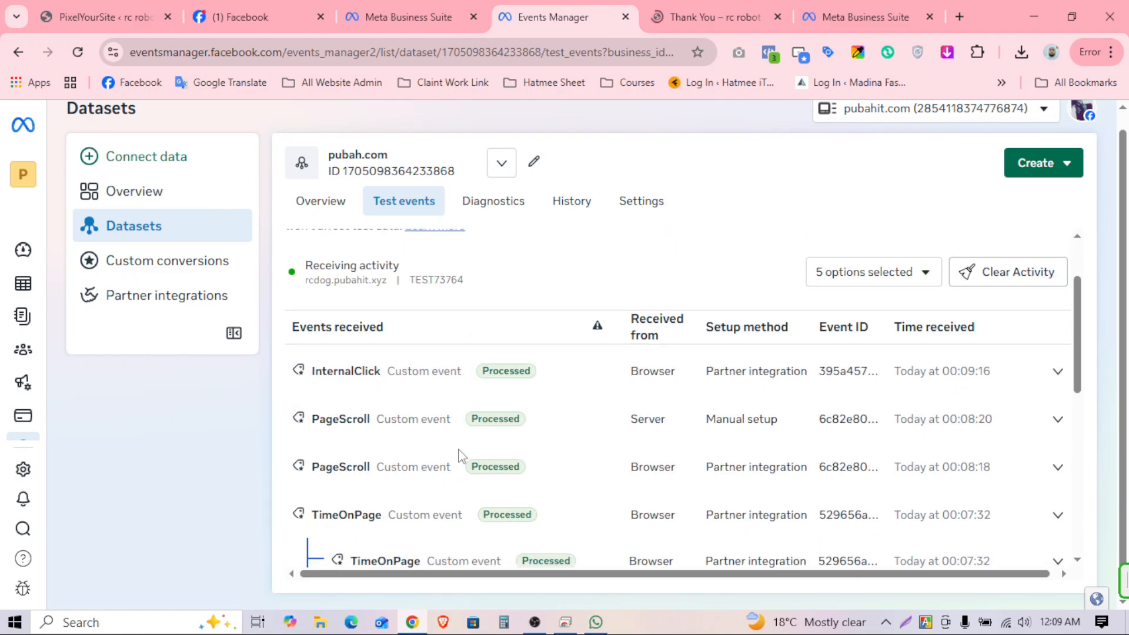
pyautogui.scroll(-5, 525, 470)
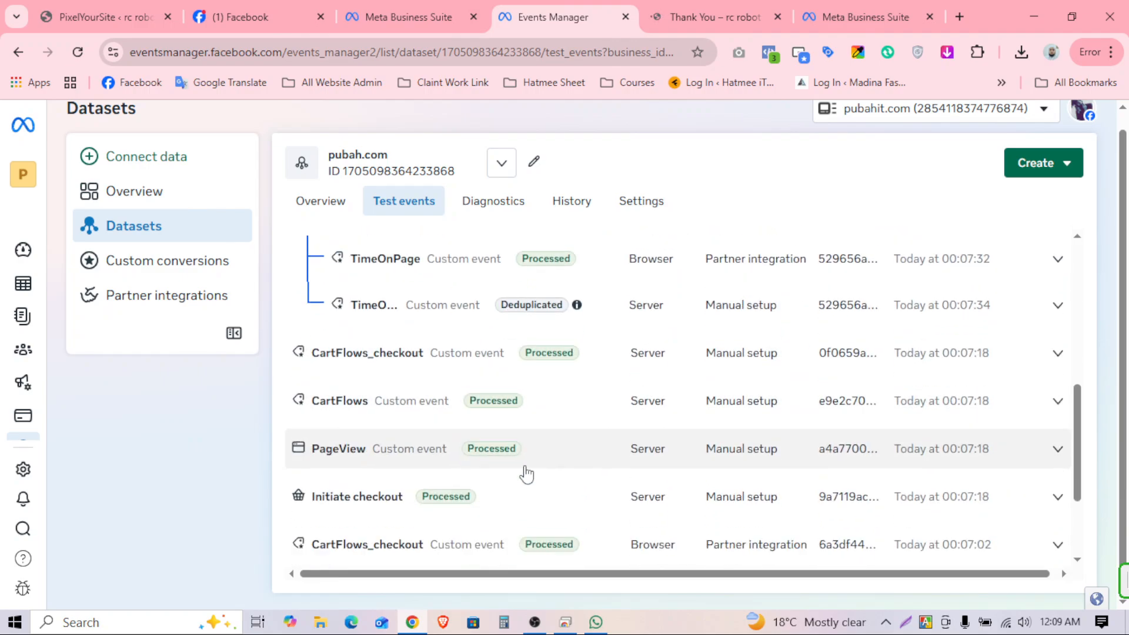
pyautogui.scroll(-1, 435, 488)
pyautogui.scroll(7, 464, 494)
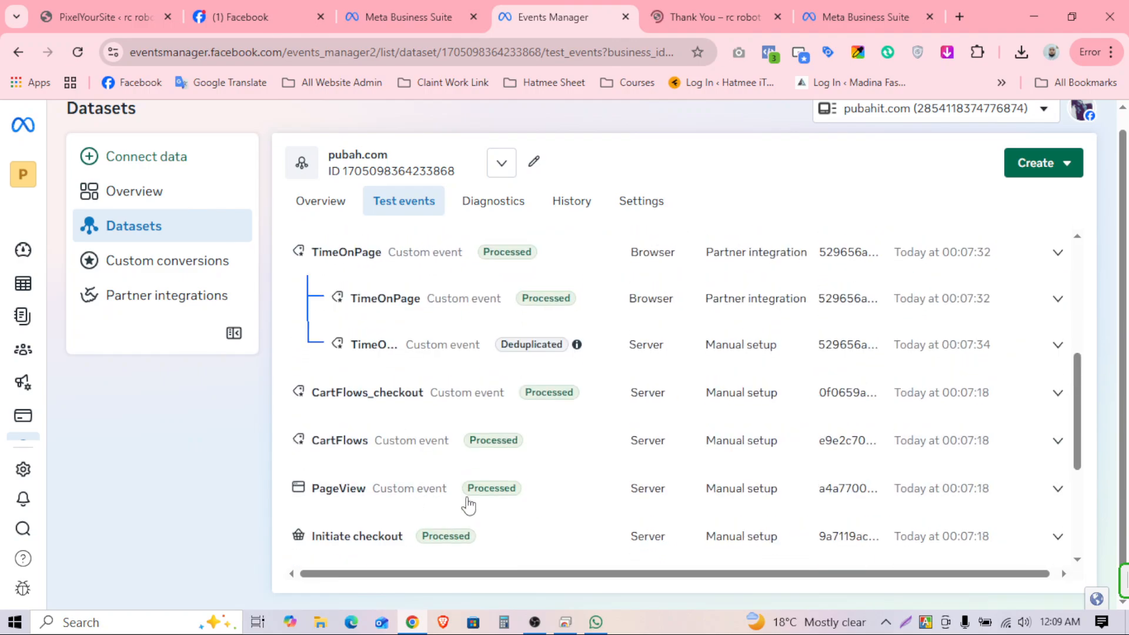
pyautogui.scroll(-3, 694, 303)
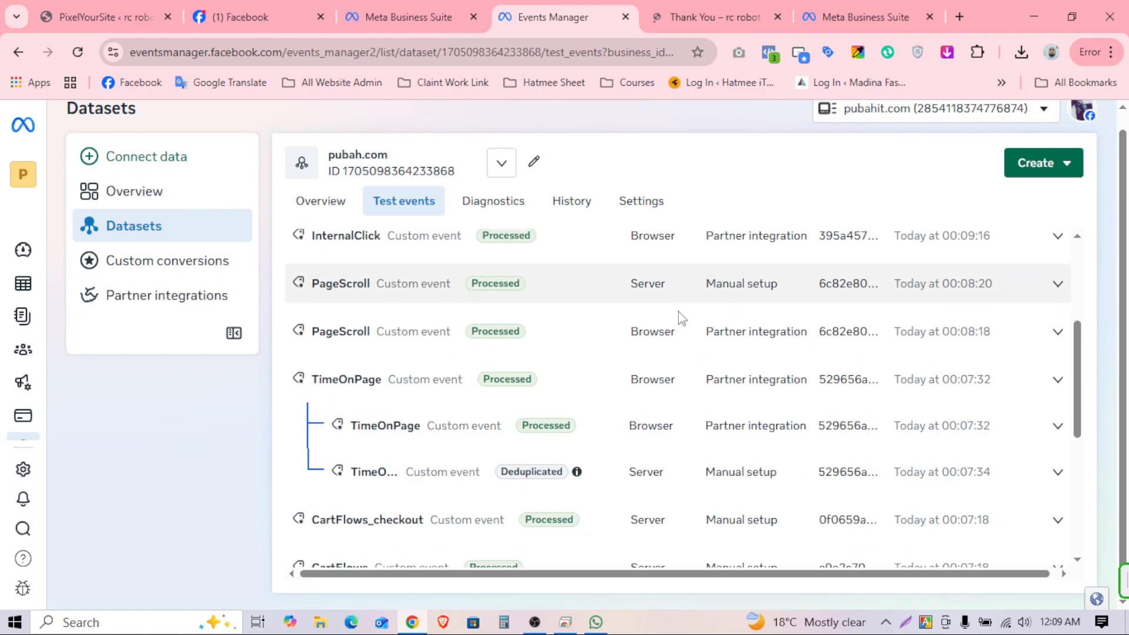
pyautogui.scroll(-1, 523, 447)
pyautogui.scroll(-4, 522, 453)
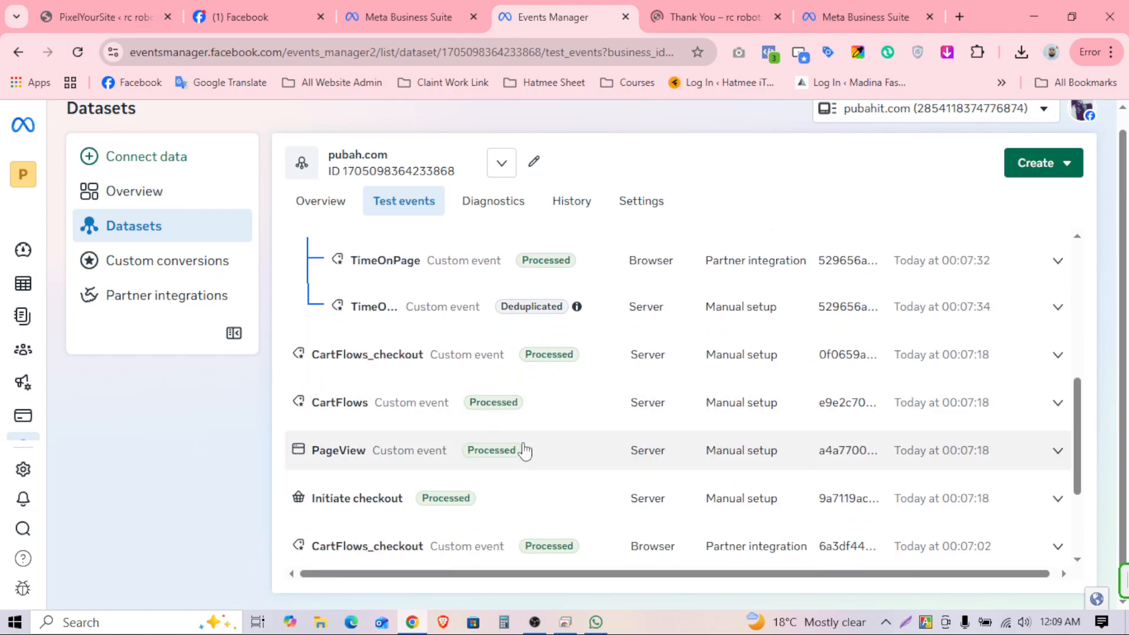
pyautogui.scroll(6, 497, 450)
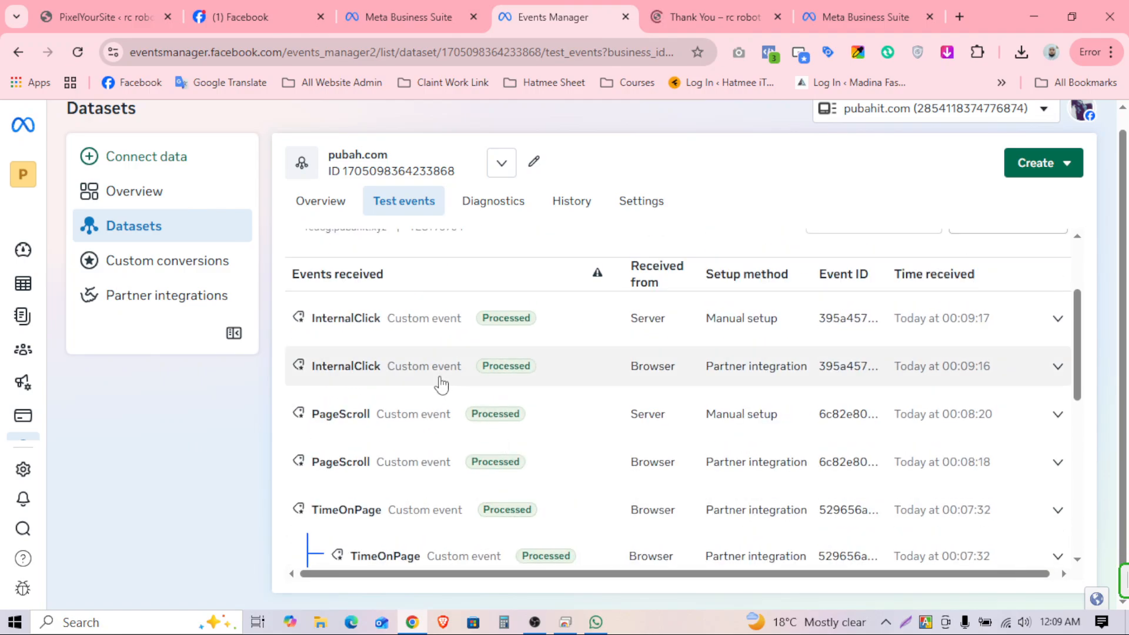
# Step: Check the order Thank You page, then find the Processed Purchase event beside CartFlows_thankyou and PageView
pyautogui.click(717, 13)
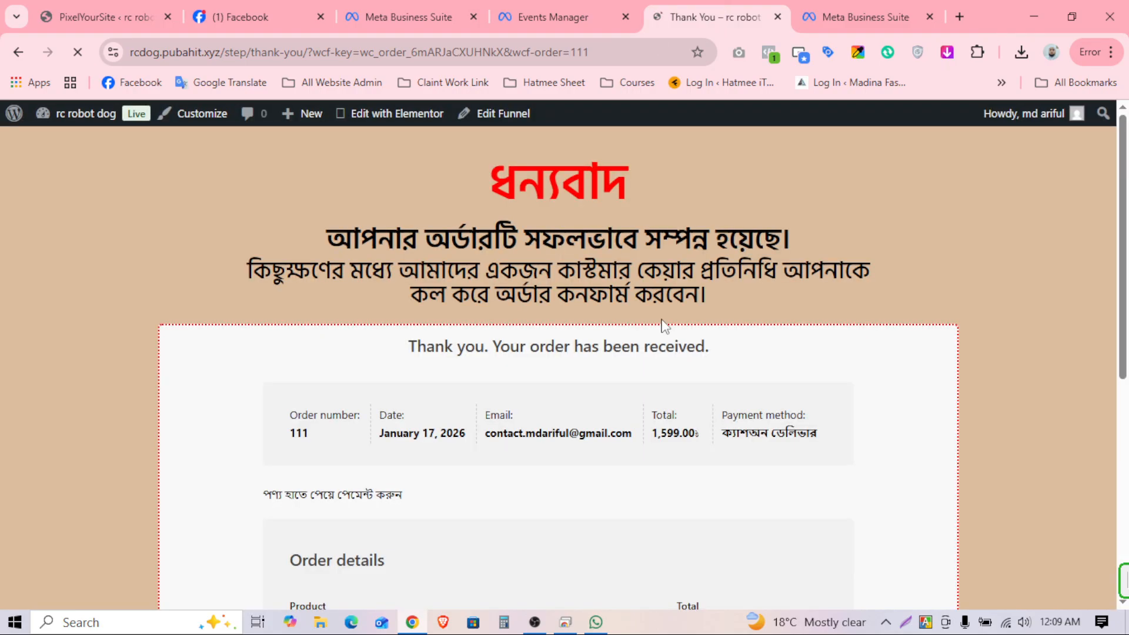
pyautogui.scroll(-6, 676, 236)
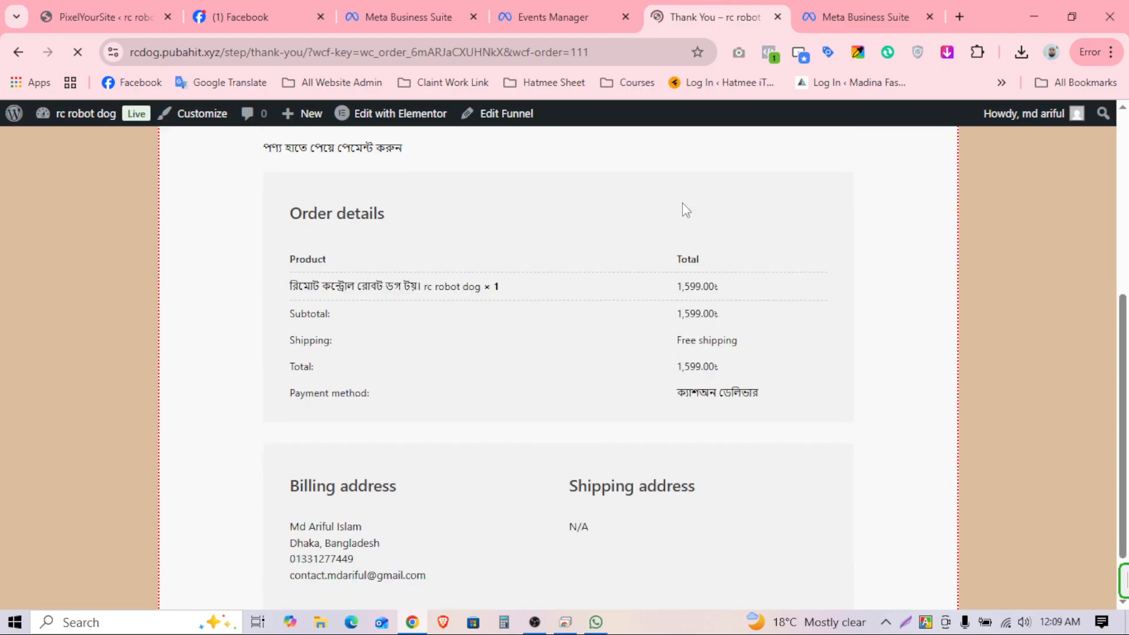
pyautogui.click(512, 6)
pyautogui.scroll(-8, 603, 418)
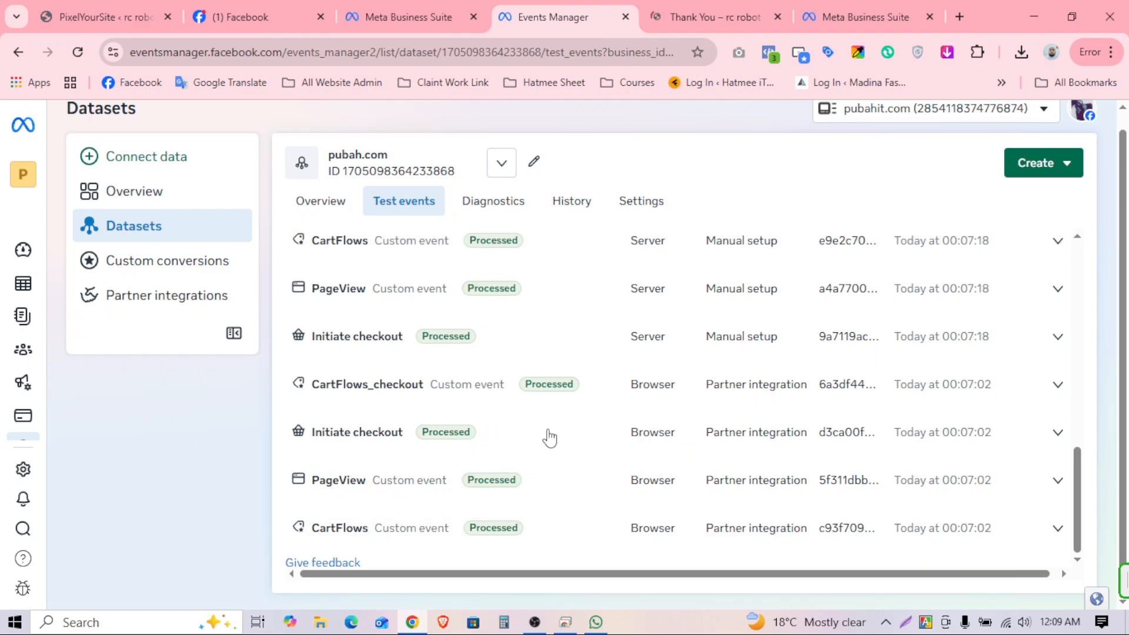
pyautogui.scroll(2, 431, 348)
pyautogui.scroll(8, 423, 373)
pyautogui.scroll(-2, 510, 382)
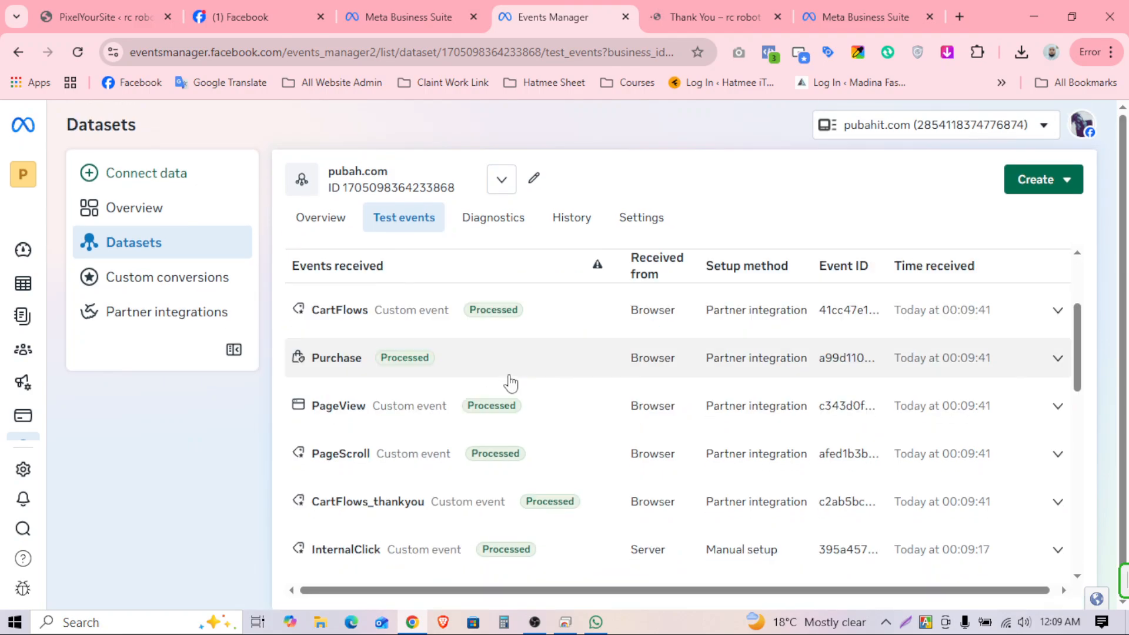
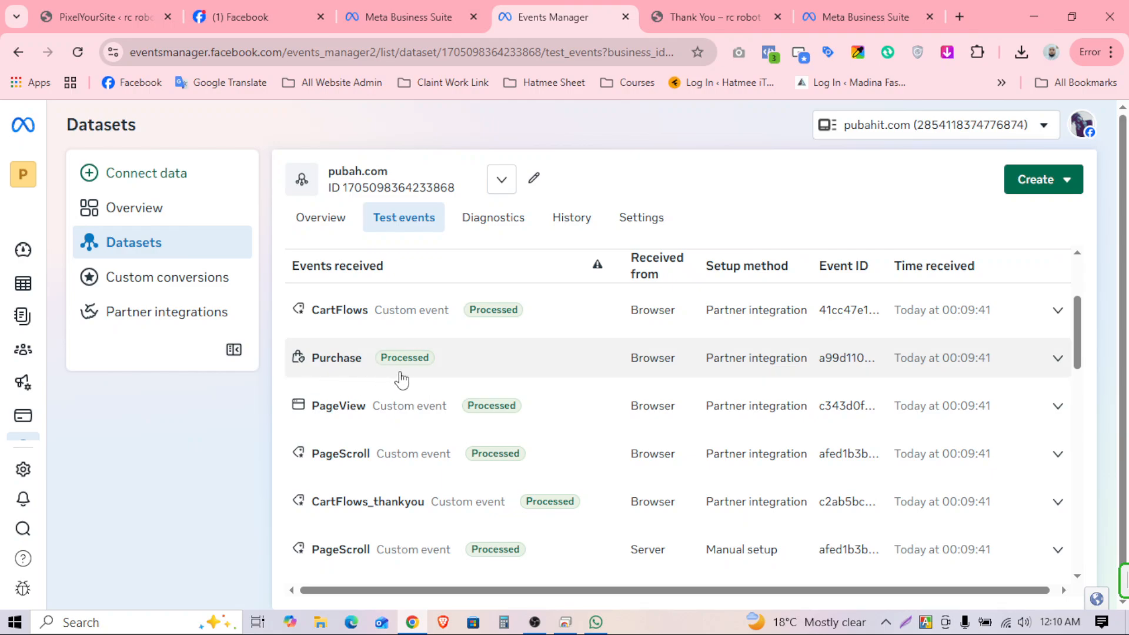
# Step: Expand the Purchase test event to check its 1599 value, then collapse it and dismiss the pop-up
pyautogui.click(354, 376)
pyautogui.scroll(-2, 432, 421)
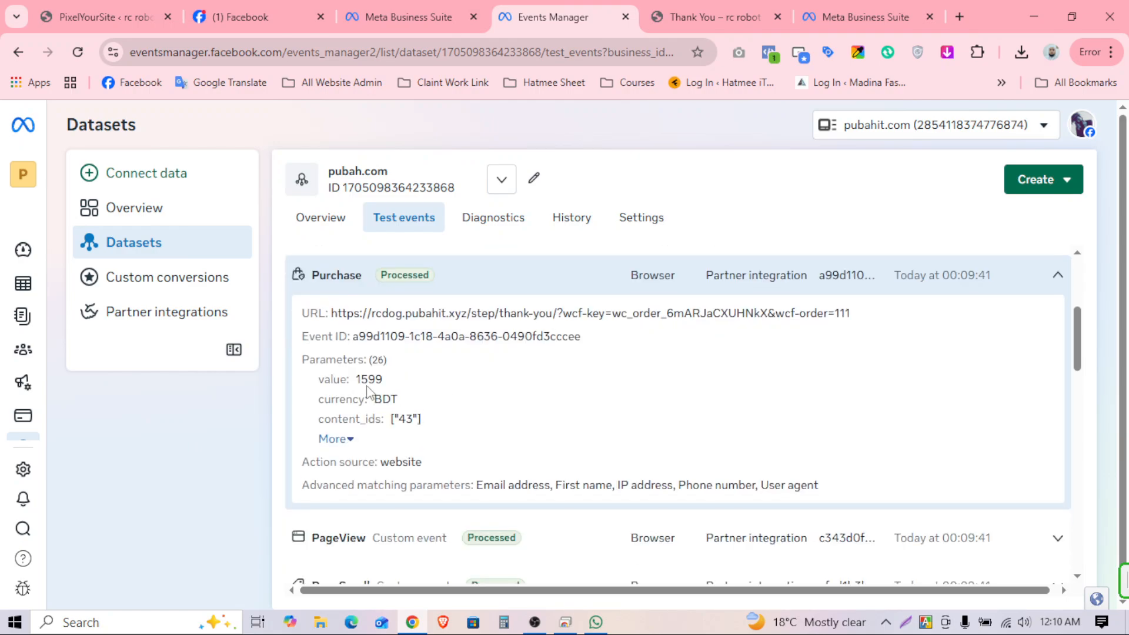
pyautogui.moveTo(361, 379); pyautogui.dragTo(384, 379)
pyautogui.click(490, 436)
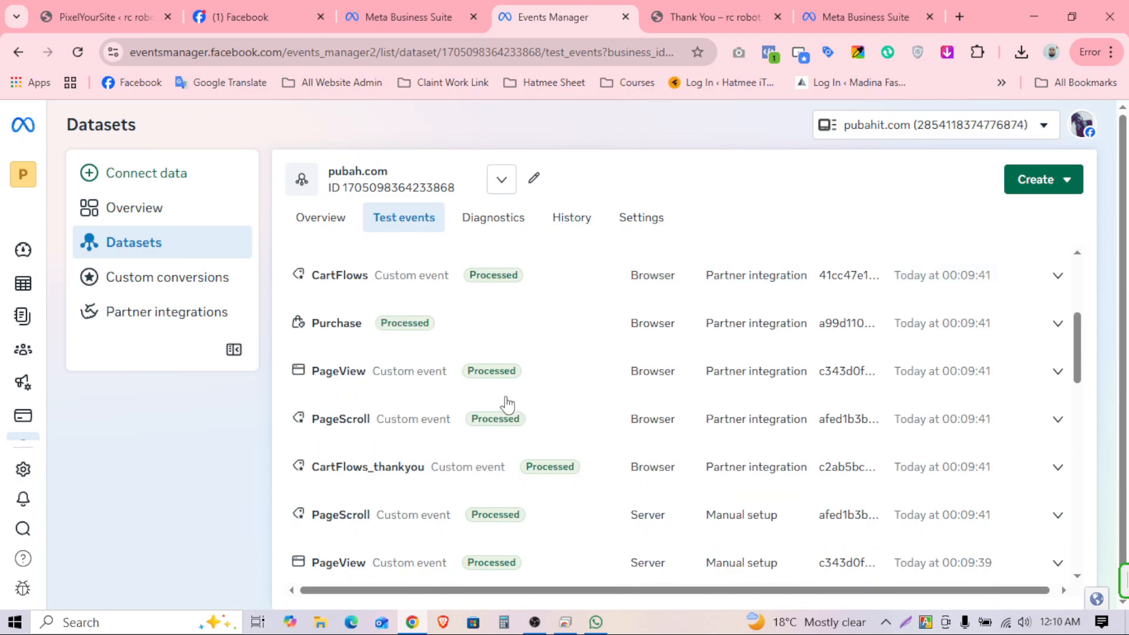
pyautogui.scroll(3, 504, 403)
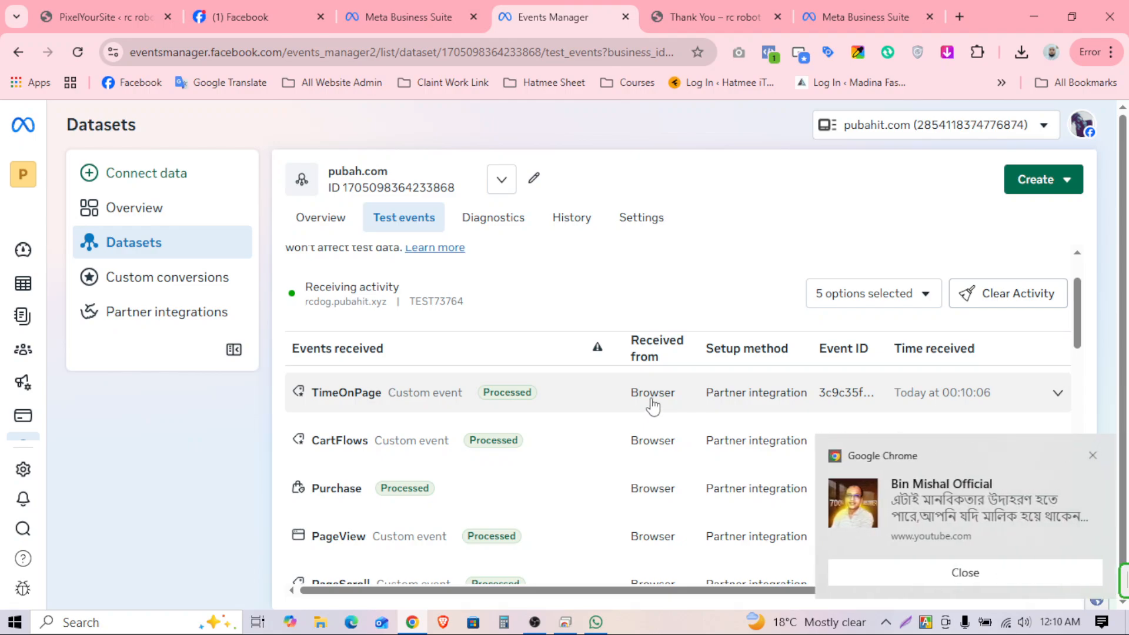
pyautogui.click(1093, 455)
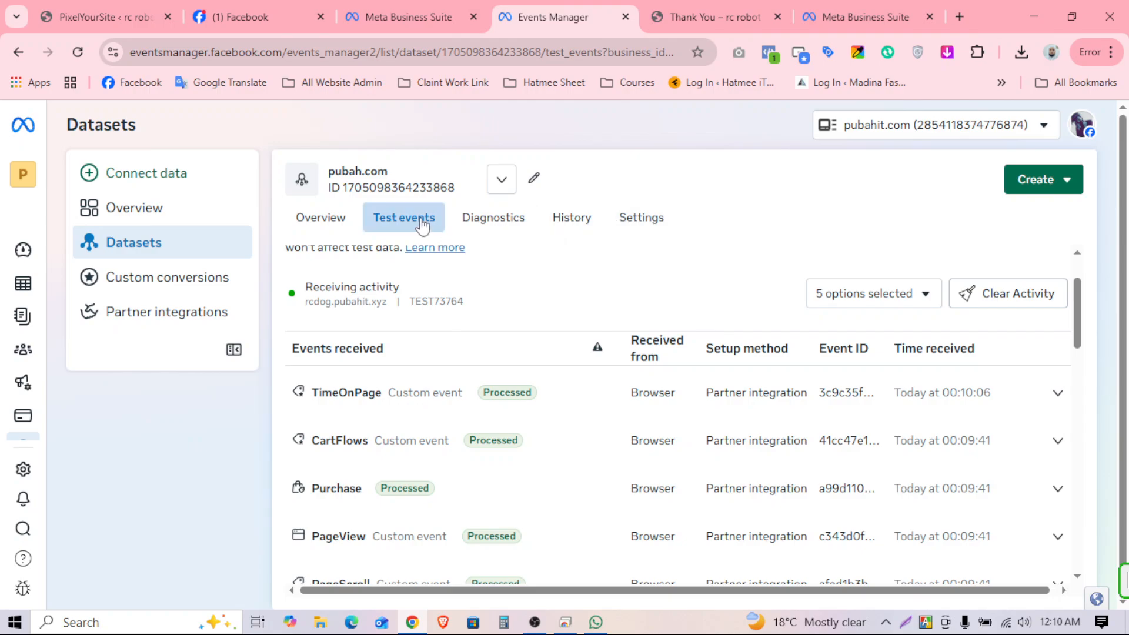
# Step: Open the pubah.com dataset settings and scroll to the Cookie usage section
pyautogui.click(642, 224)
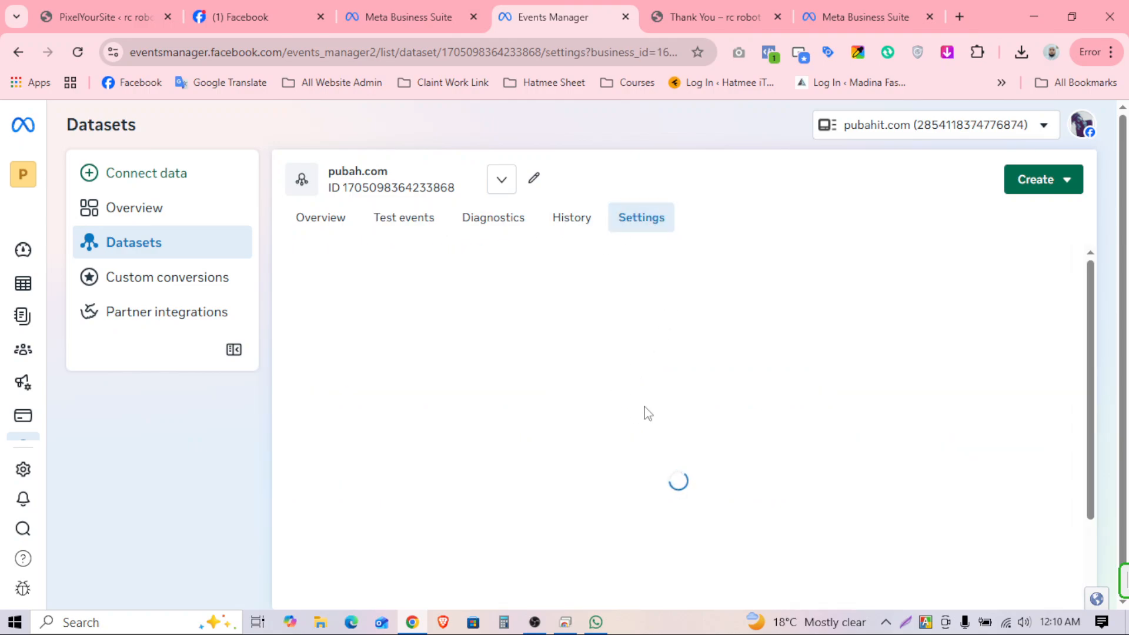
pyautogui.scroll(-2, 663, 406)
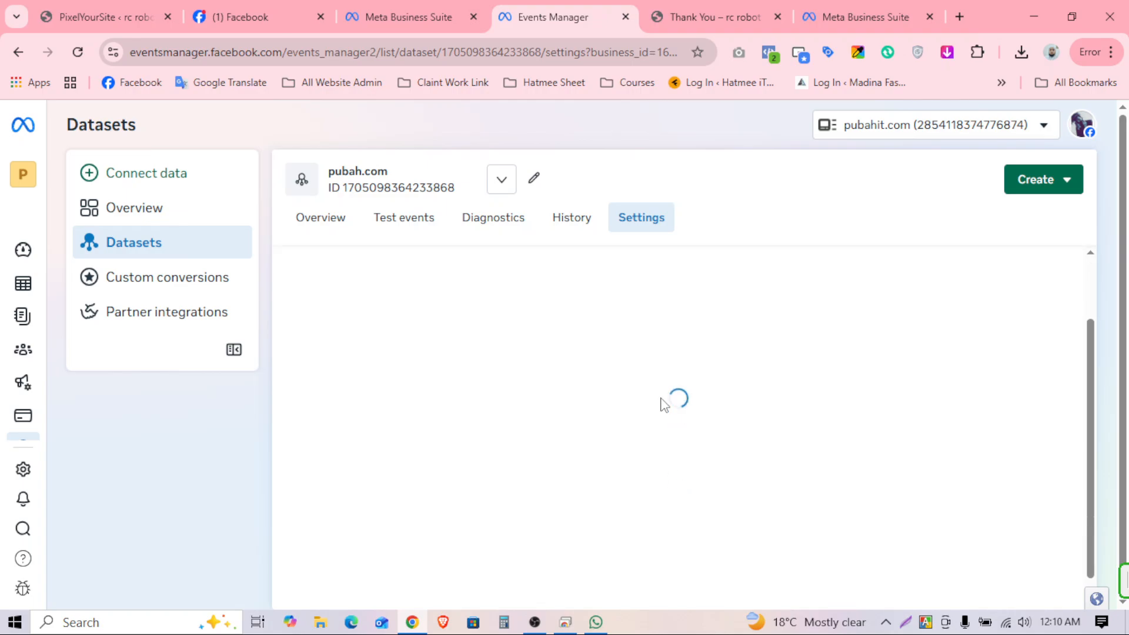
pyautogui.click(409, 17)
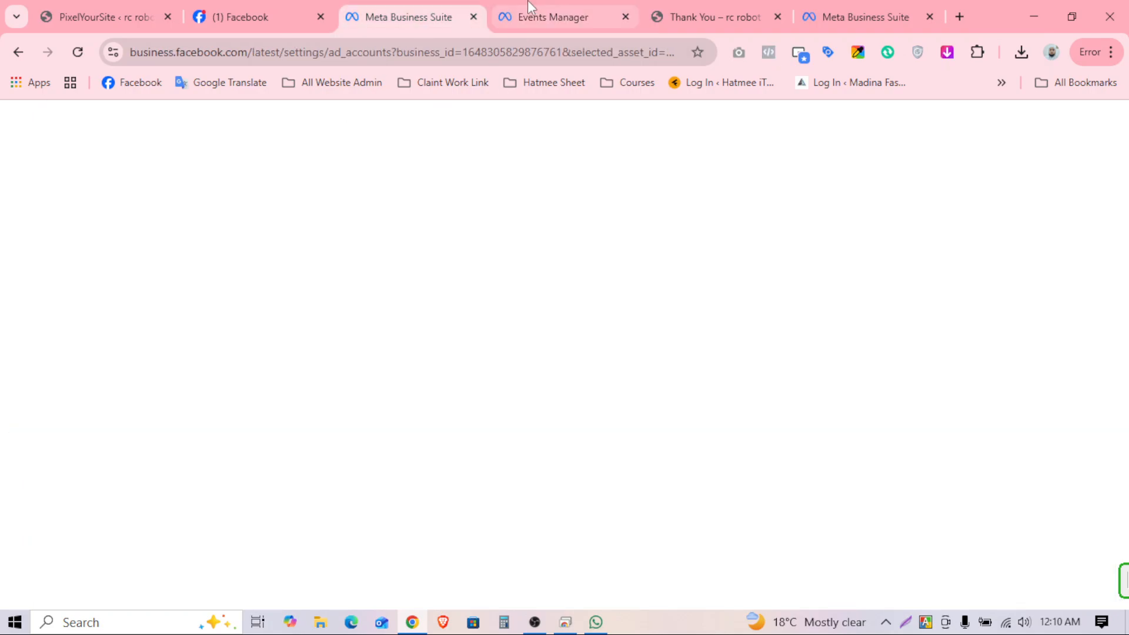
pyautogui.click(532, 16)
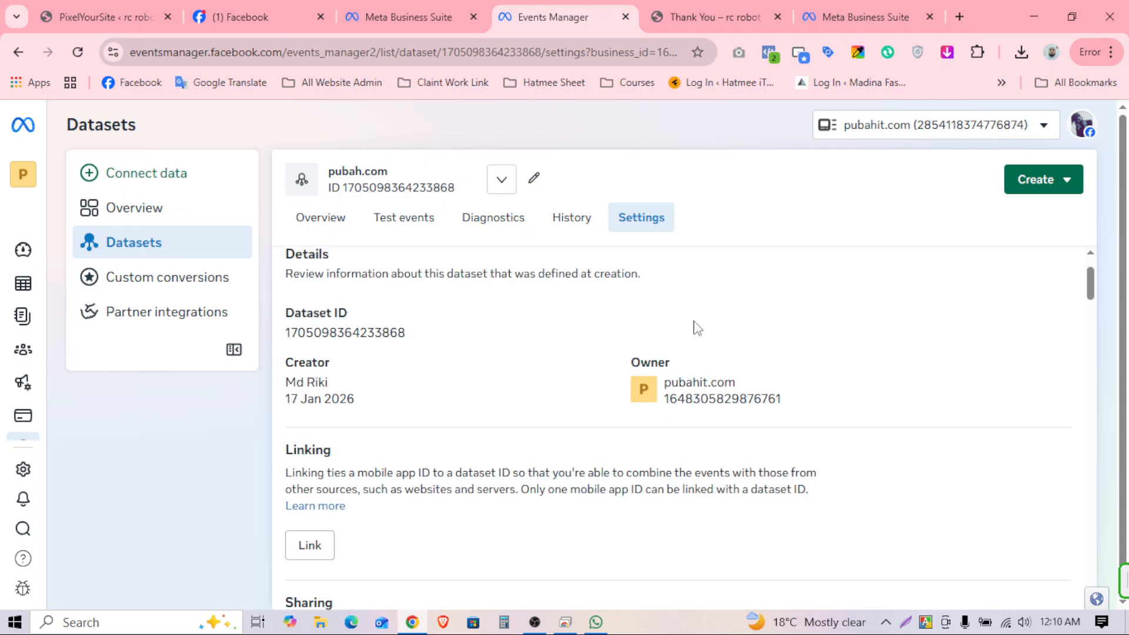
pyautogui.scroll(-15, 758, 356)
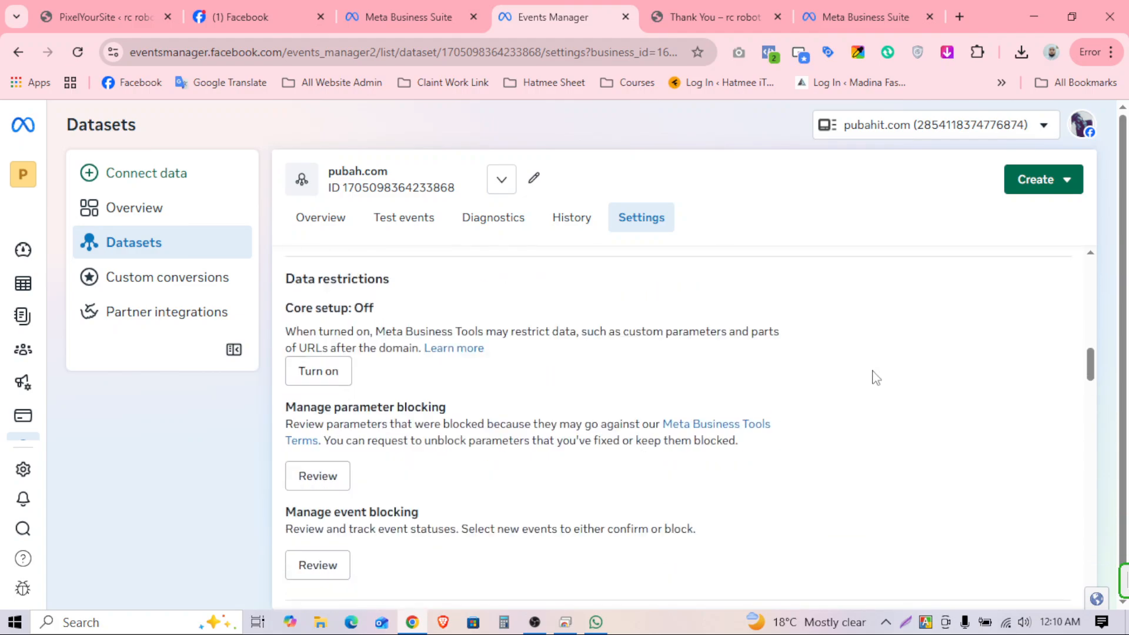
pyautogui.scroll(-10, 862, 379)
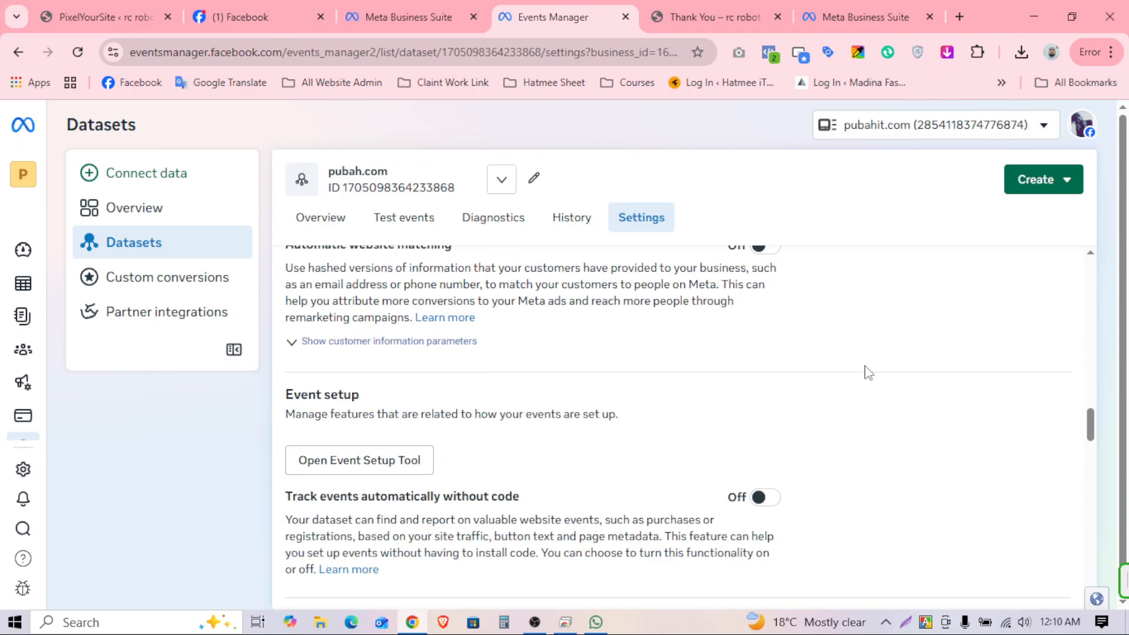
pyautogui.scroll(-10, 835, 376)
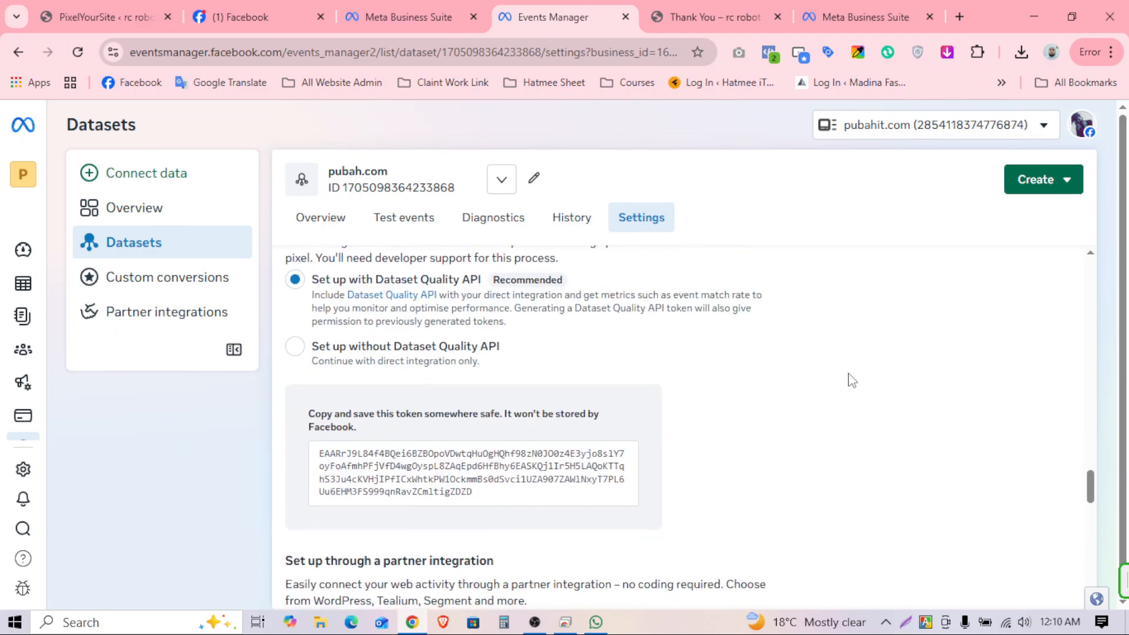
pyautogui.scroll(15, 814, 389)
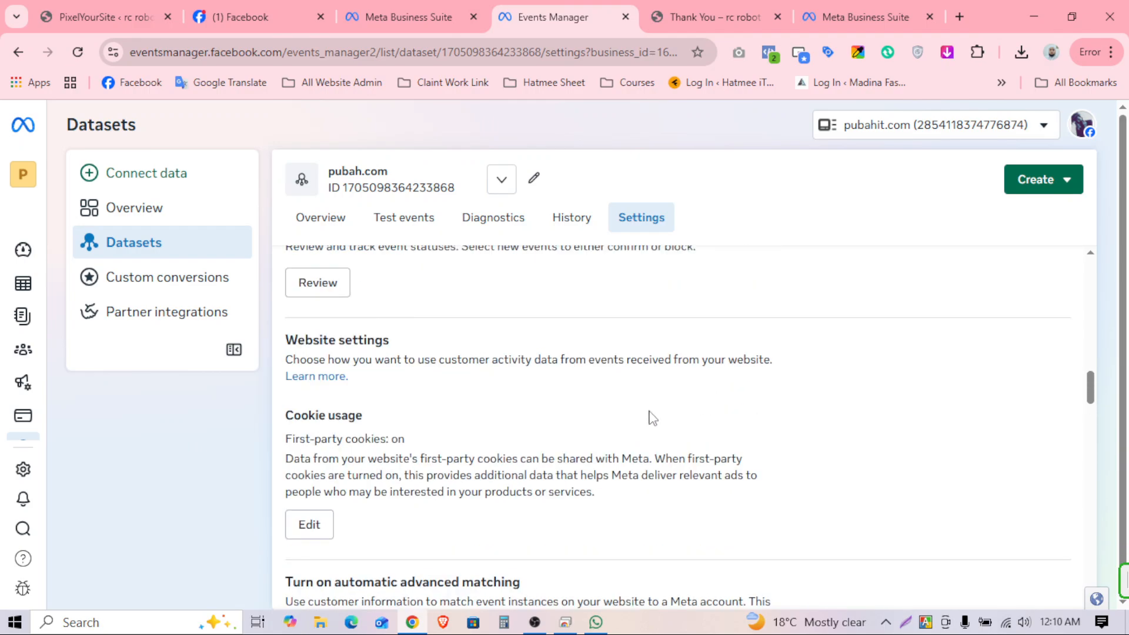
pyautogui.scroll(-5, 641, 420)
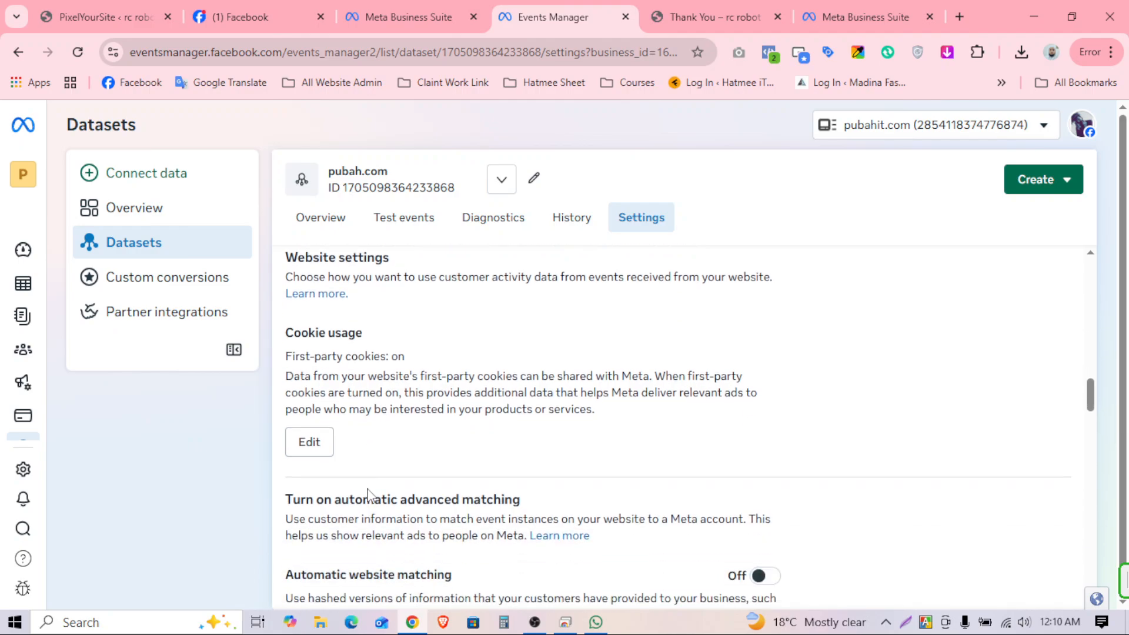
# Step: Turn first-party cookies off in Cookie usage and save the change
pyautogui.click(310, 443)
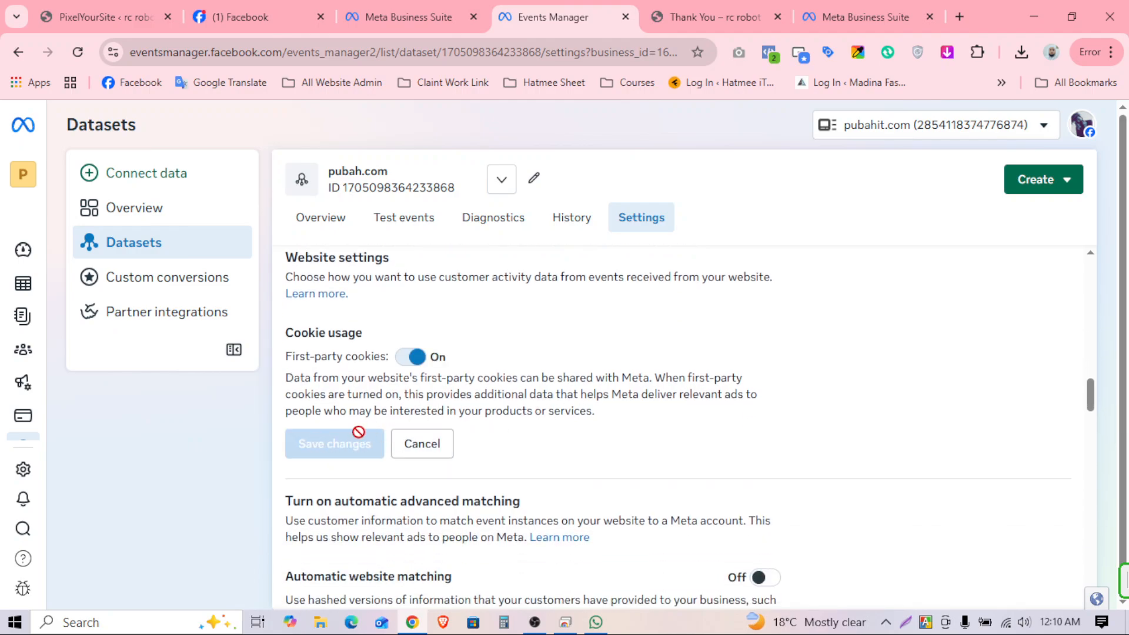
pyautogui.click(411, 357)
pyautogui.scroll(3, 668, 433)
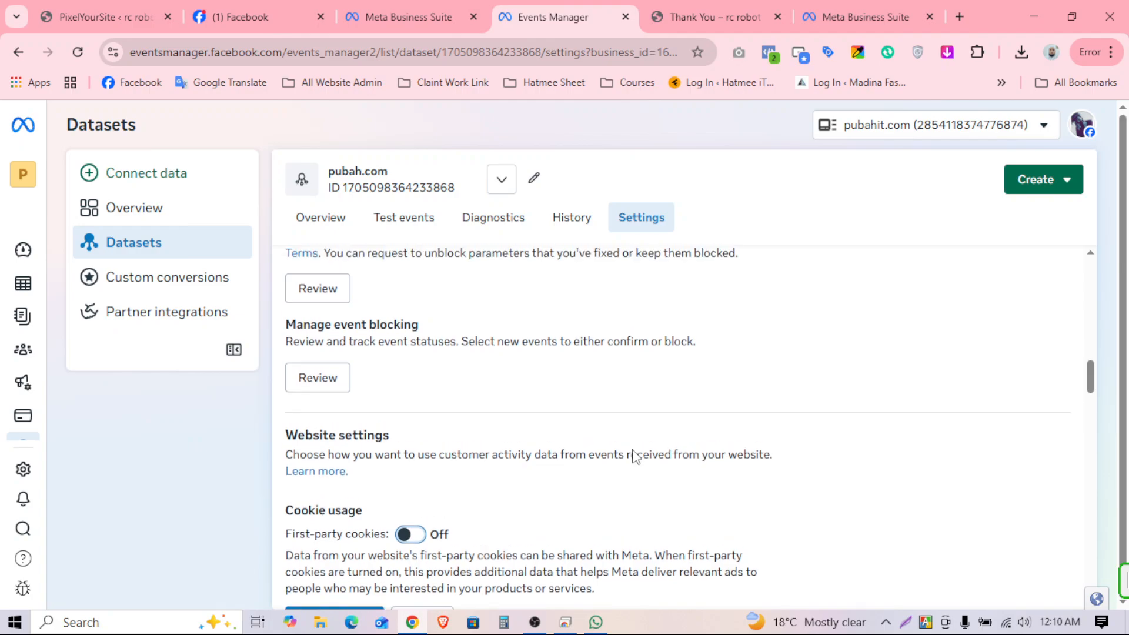
pyautogui.scroll(4, 634, 457)
pyautogui.scroll(-4, 634, 457)
pyautogui.click(334, 606)
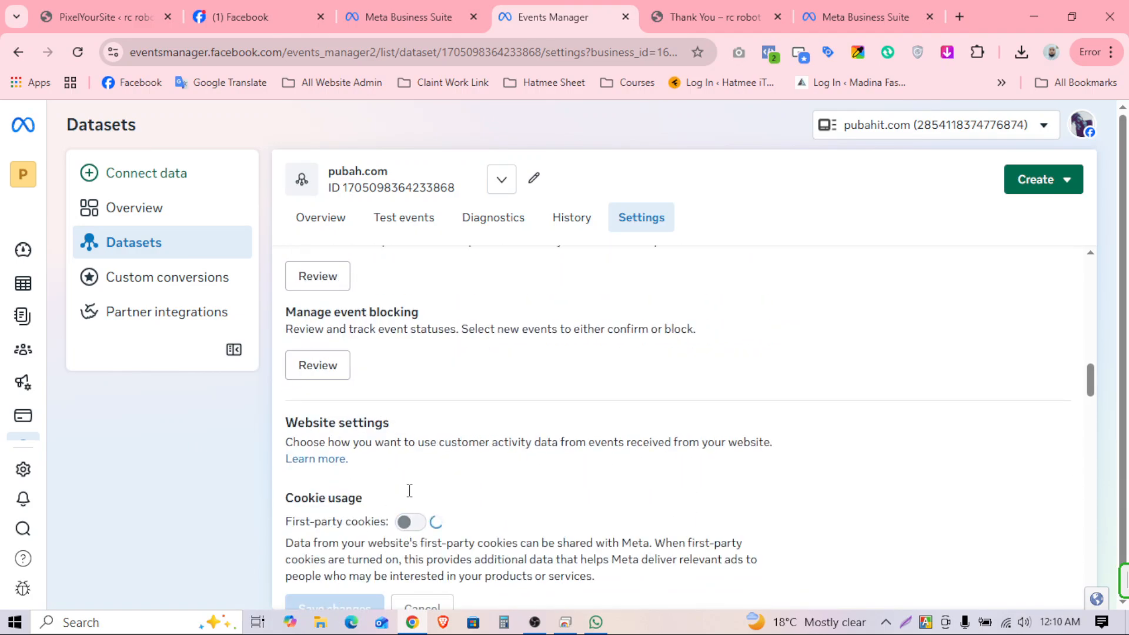
# Step: Start, then cancel, Core setup data restrictions and scroll to Automatic website matching
pyautogui.scroll(4, 410, 490)
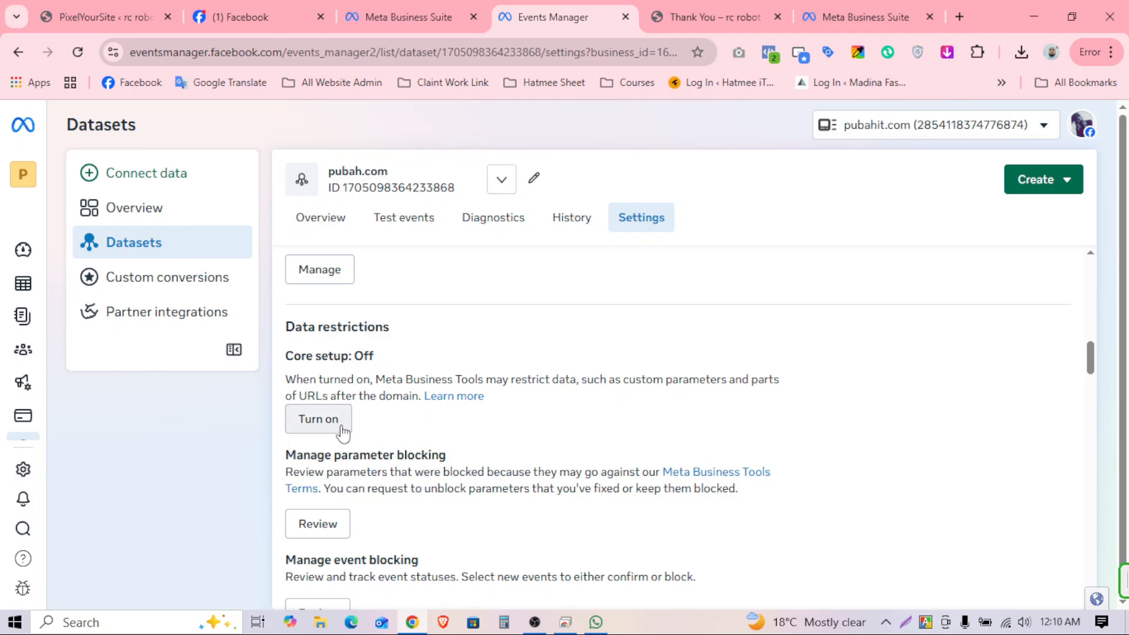
pyautogui.scroll(3, 519, 384)
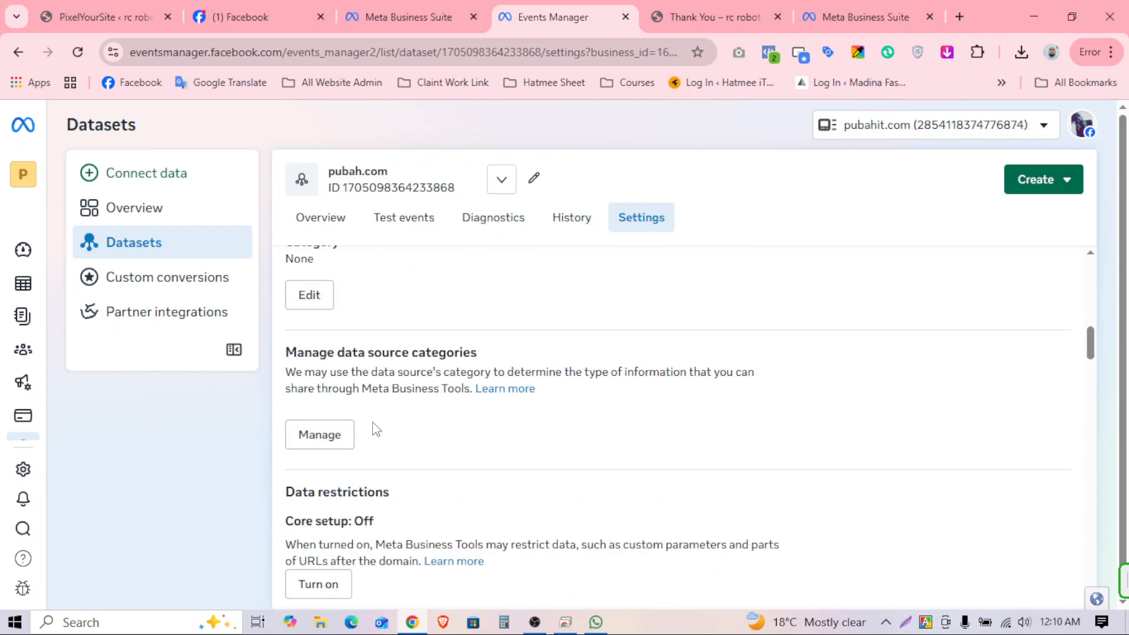
pyautogui.scroll(3, 471, 435)
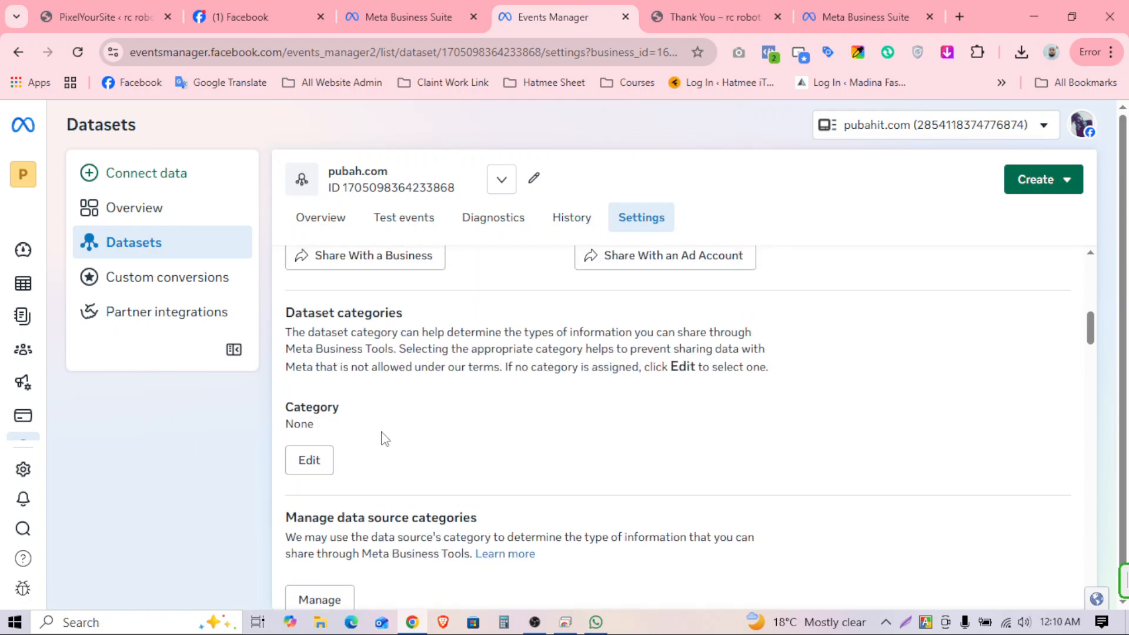
pyautogui.scroll(-4, 492, 435)
pyautogui.scroll(-4, 477, 436)
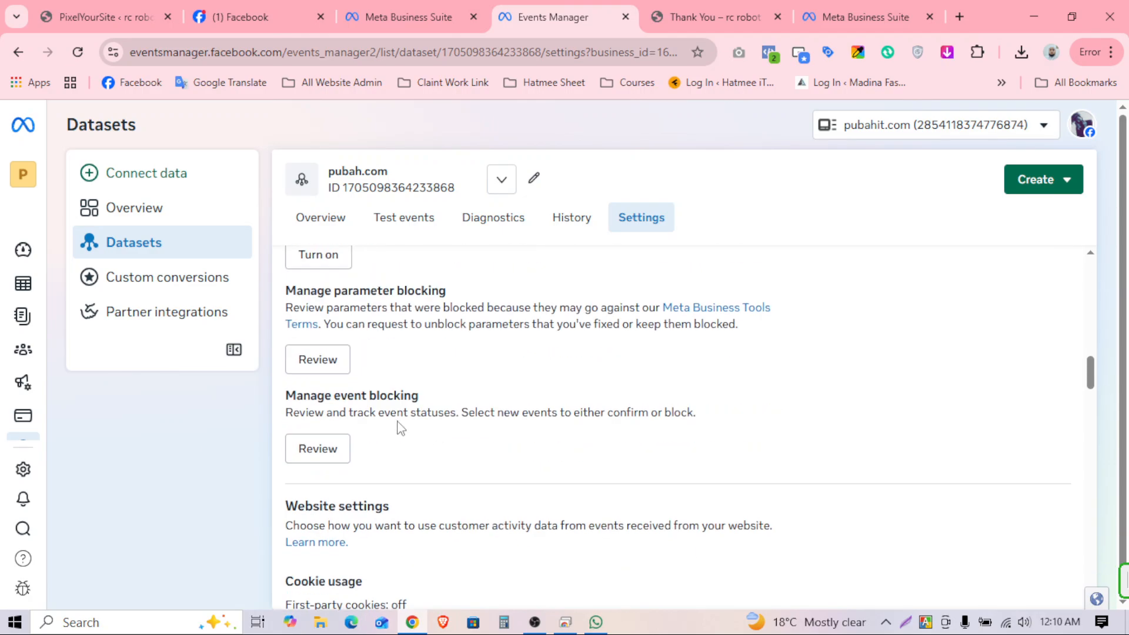
pyautogui.scroll(2, 382, 422)
pyautogui.scroll(3, 393, 353)
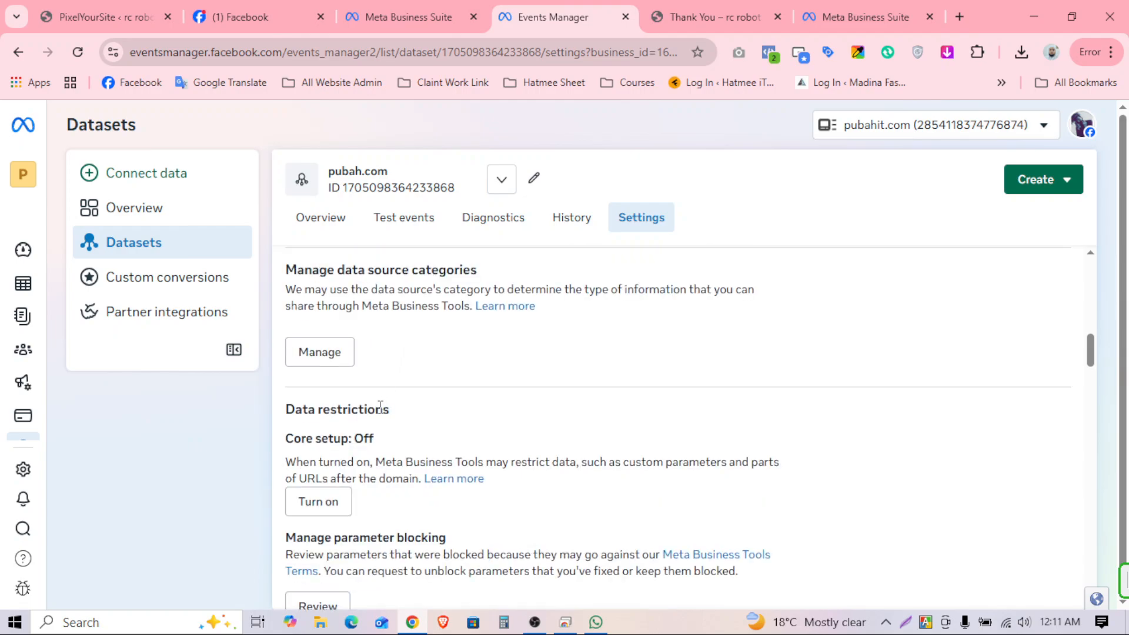
pyautogui.click(318, 502)
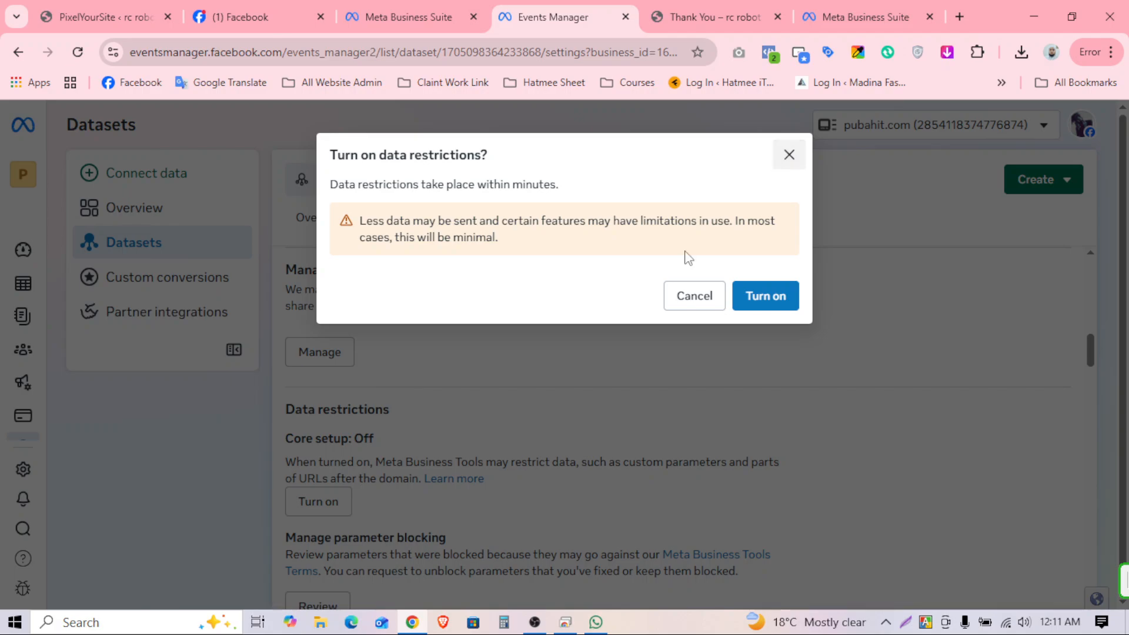
pyautogui.click(694, 296)
pyautogui.scroll(-10, 512, 429)
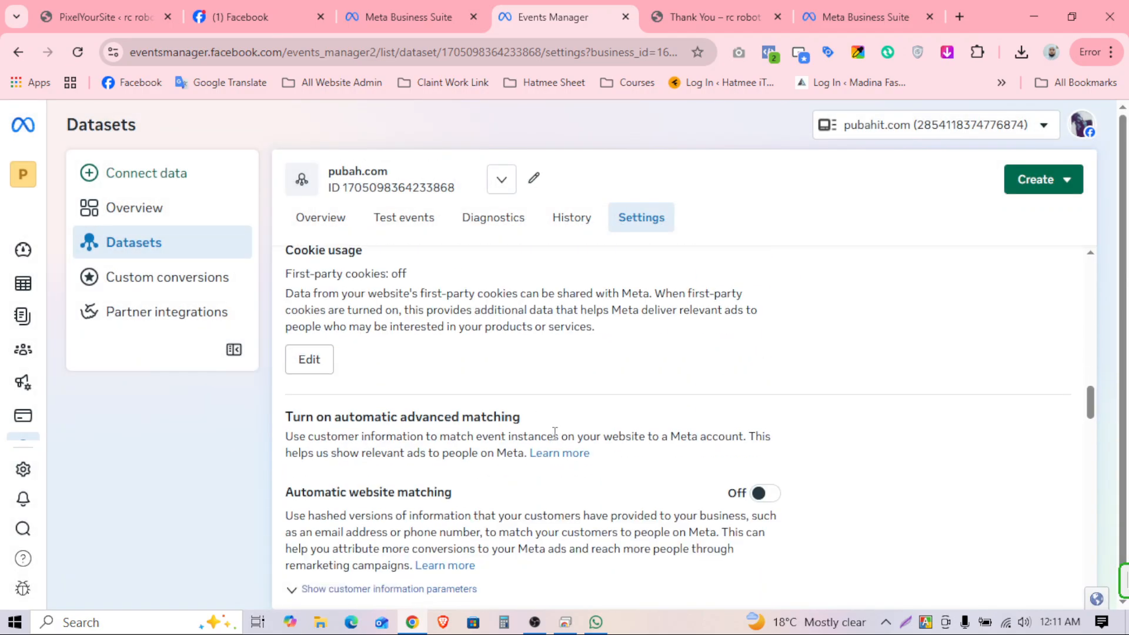
pyautogui.scroll(-5, 495, 416)
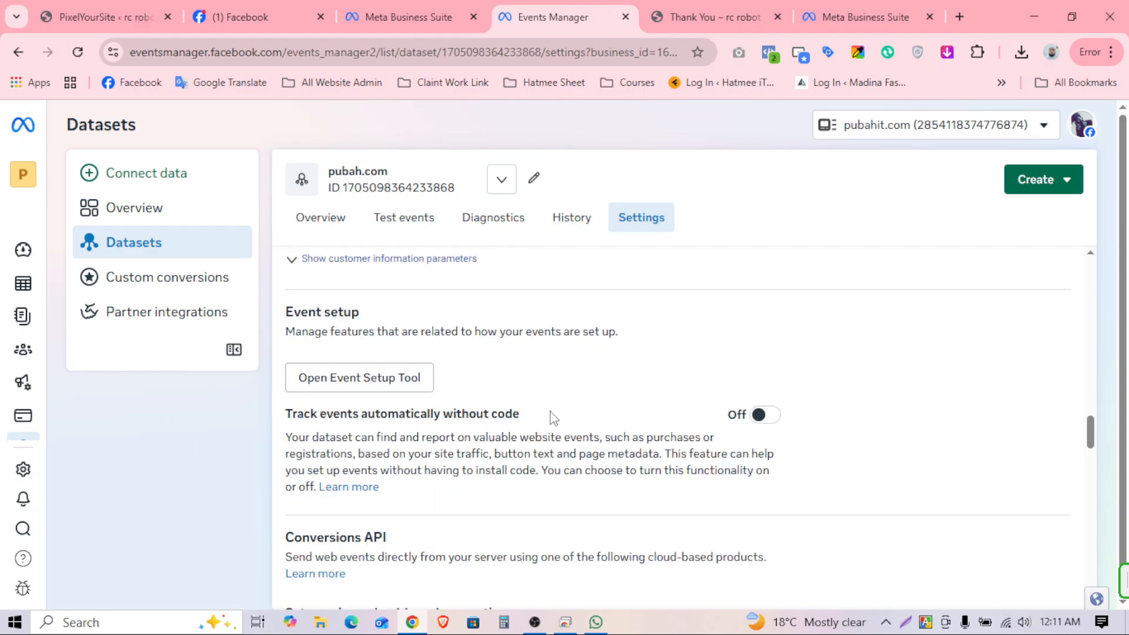
pyautogui.scroll(4, 459, 391)
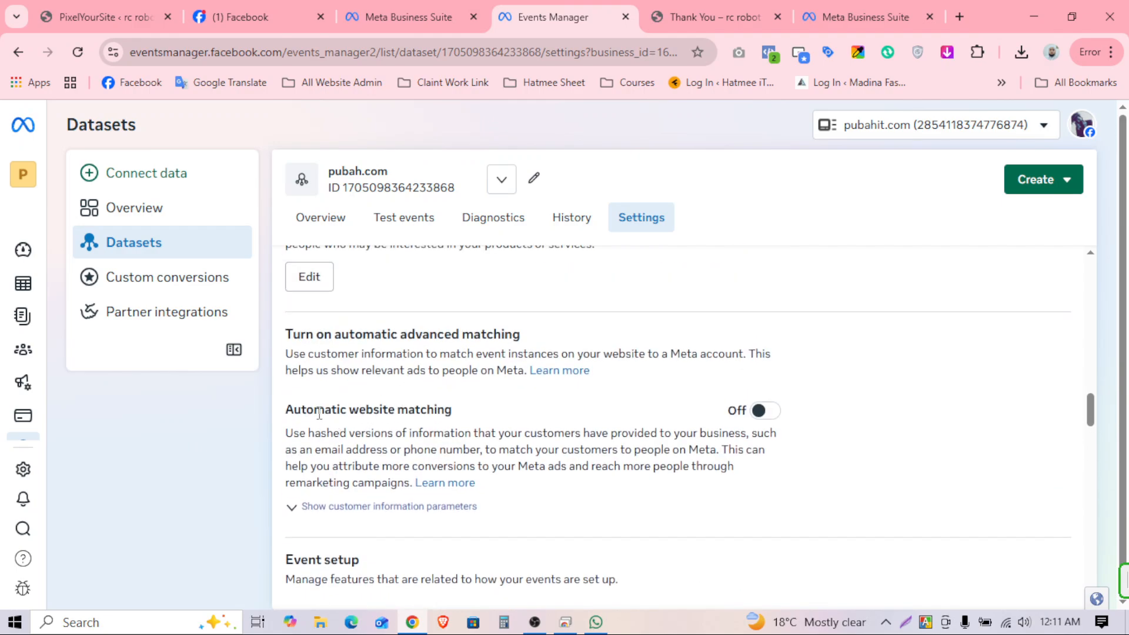
# Step: Switch Automatic website matching on and confirm all customer information parameters, email through external ID, are enabled
pyautogui.click(763, 410)
pyautogui.click(383, 507)
pyautogui.scroll(-3, 581, 448)
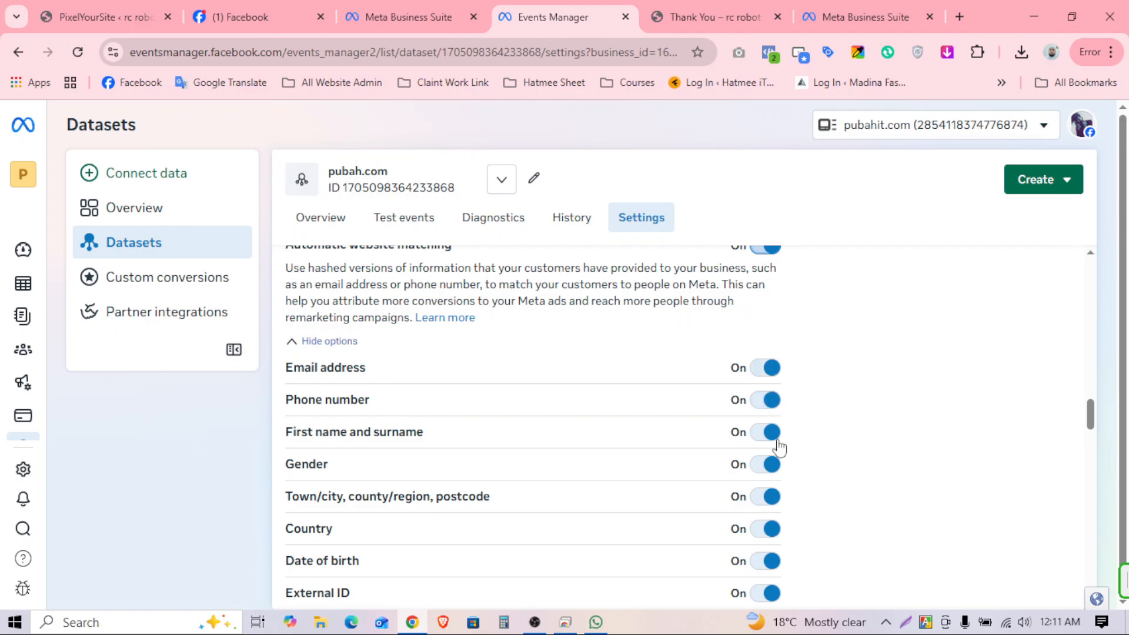
pyautogui.scroll(2, 776, 429)
pyautogui.click(768, 333)
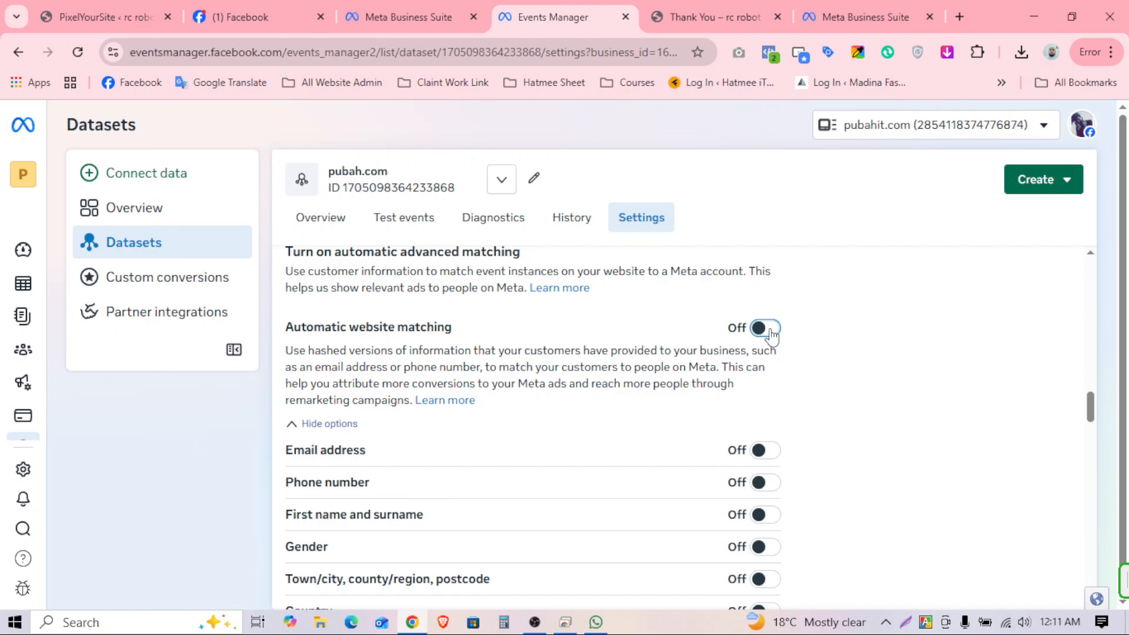
pyautogui.click(764, 328)
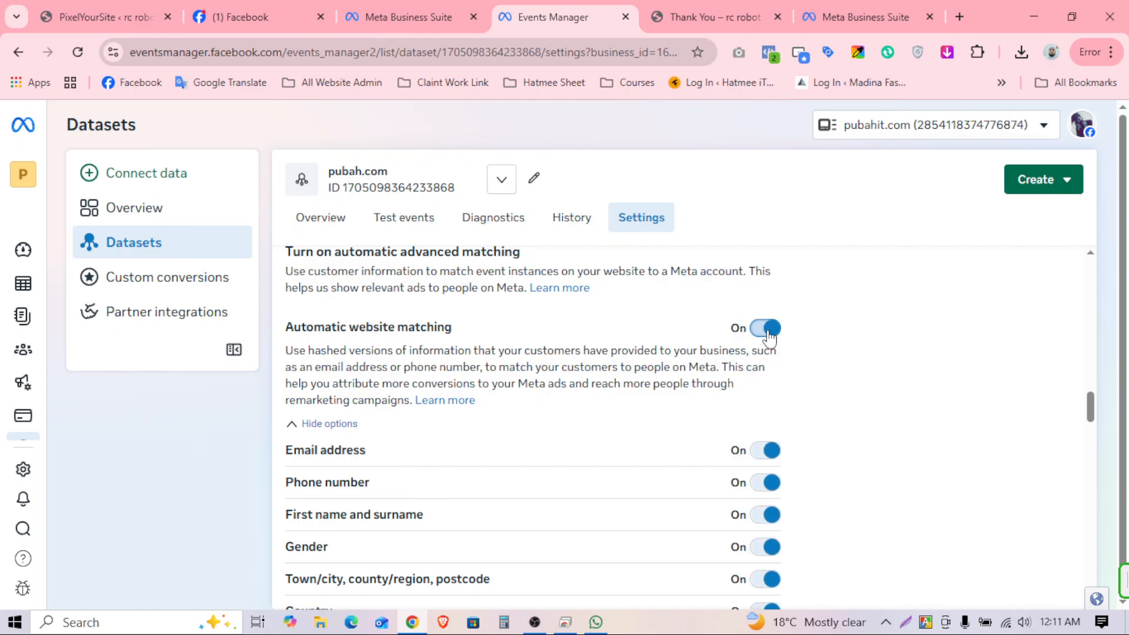
pyautogui.scroll(-4, 688, 406)
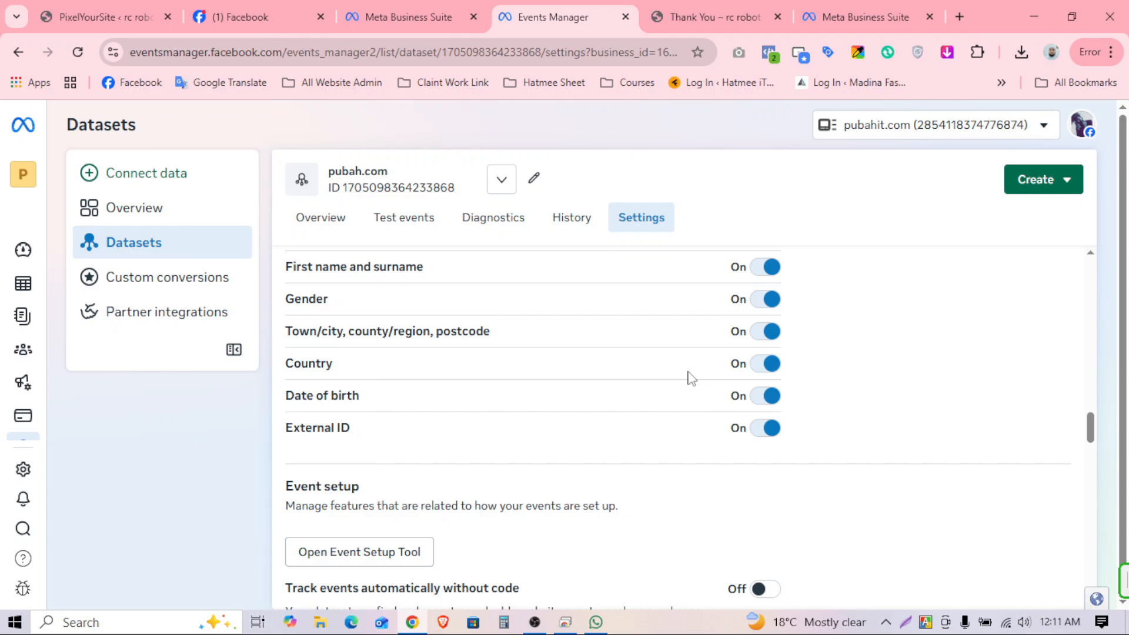
# Step: Show the Test events tab and scroll the Events received table to the Purchase row
pyautogui.click(405, 220)
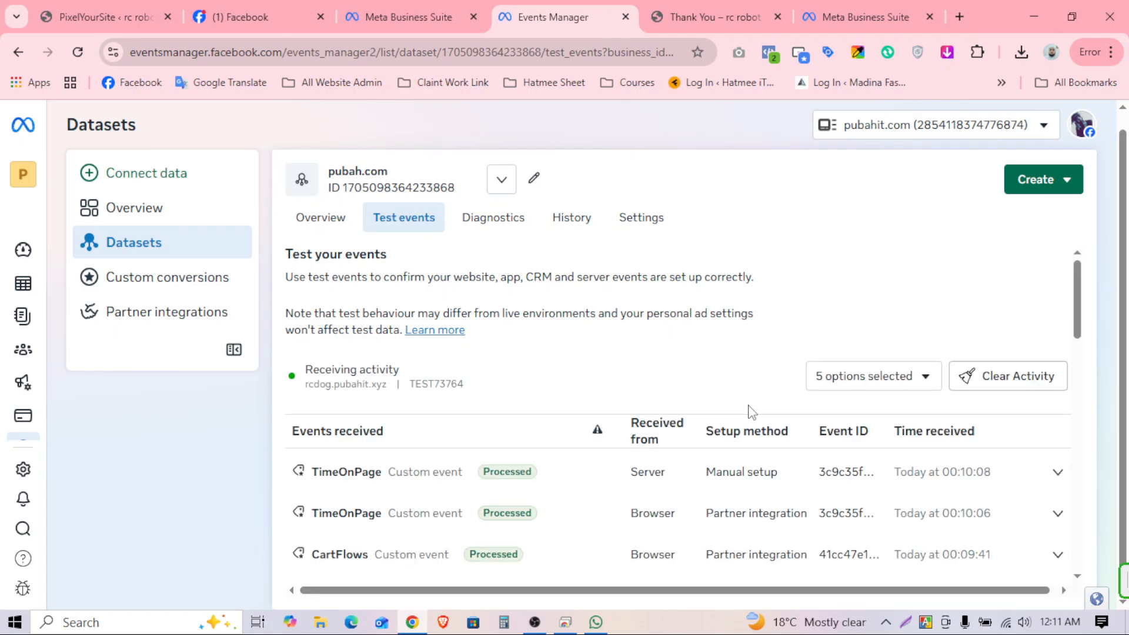
pyautogui.scroll(-2, 717, 434)
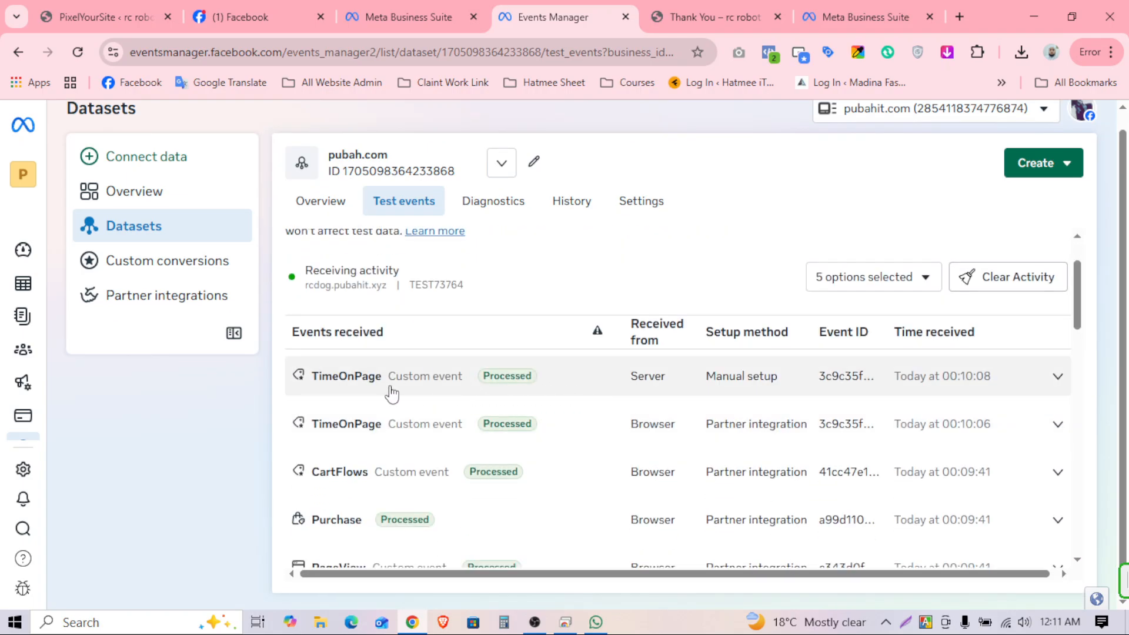
pyautogui.scroll(-1, 753, 412)
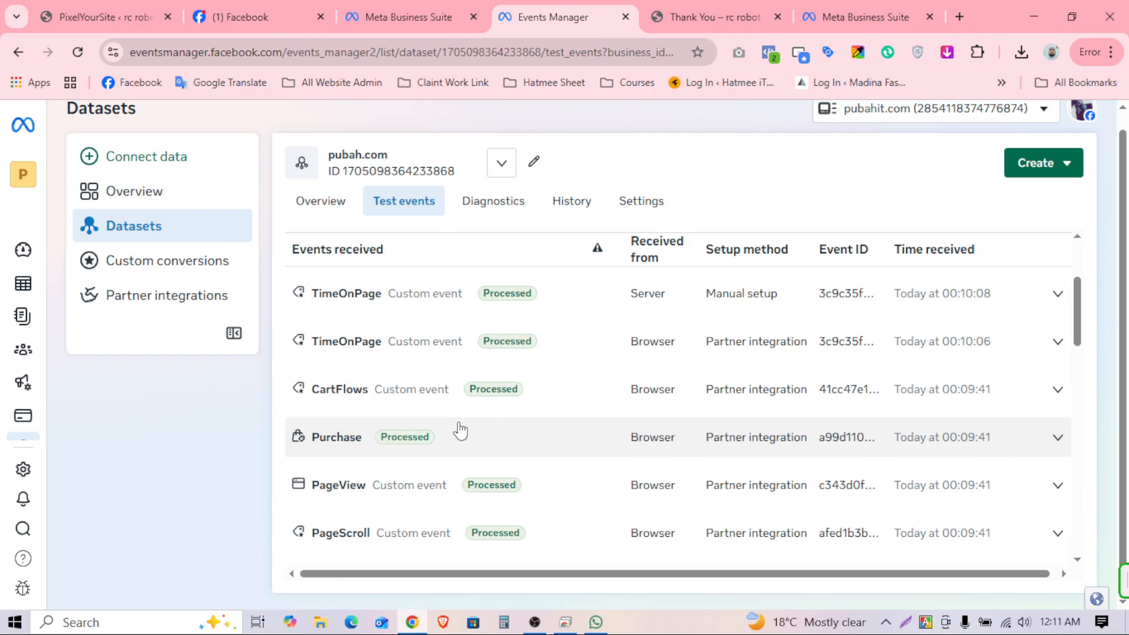
# Step: Expand the Purchase event and highlight its advanced matching parameters
pyautogui.click(757, 450)
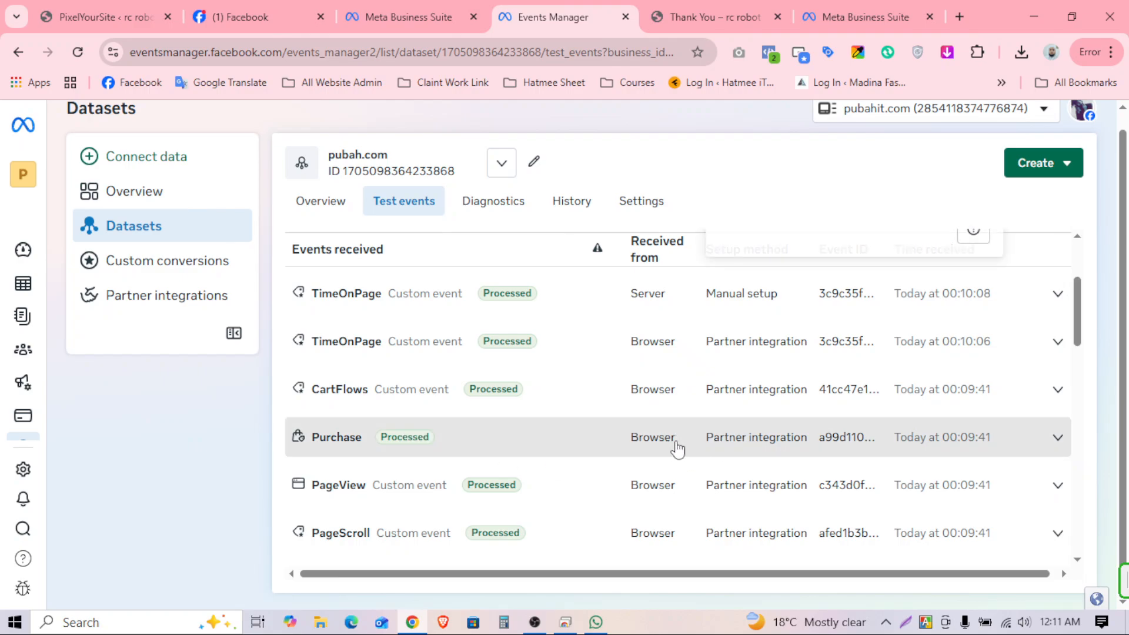
pyautogui.scroll(-1, 758, 468)
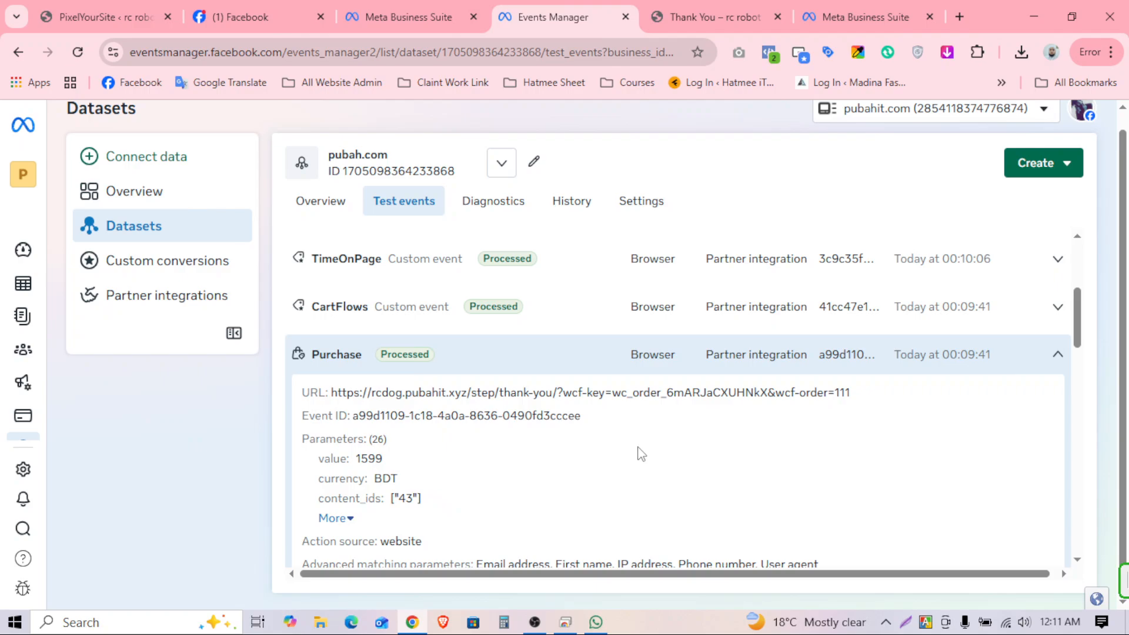
pyautogui.scroll(-2, 575, 408)
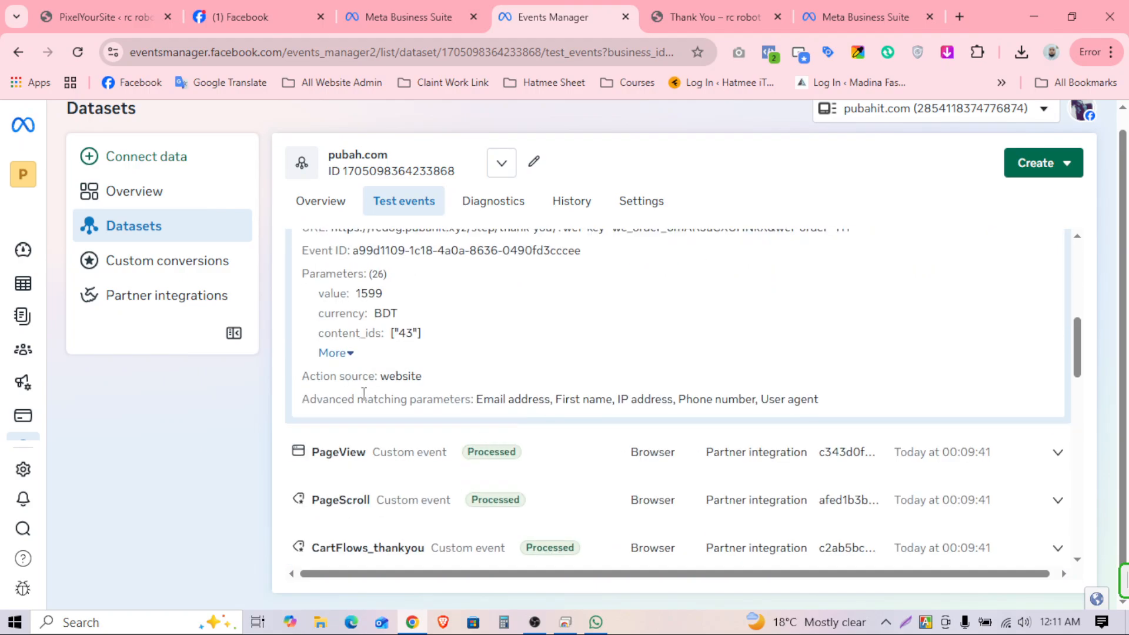
pyautogui.moveTo(384, 399); pyautogui.dragTo(577, 399)
pyautogui.click(499, 396)
pyautogui.moveTo(477, 400); pyautogui.dragTo(824, 408)
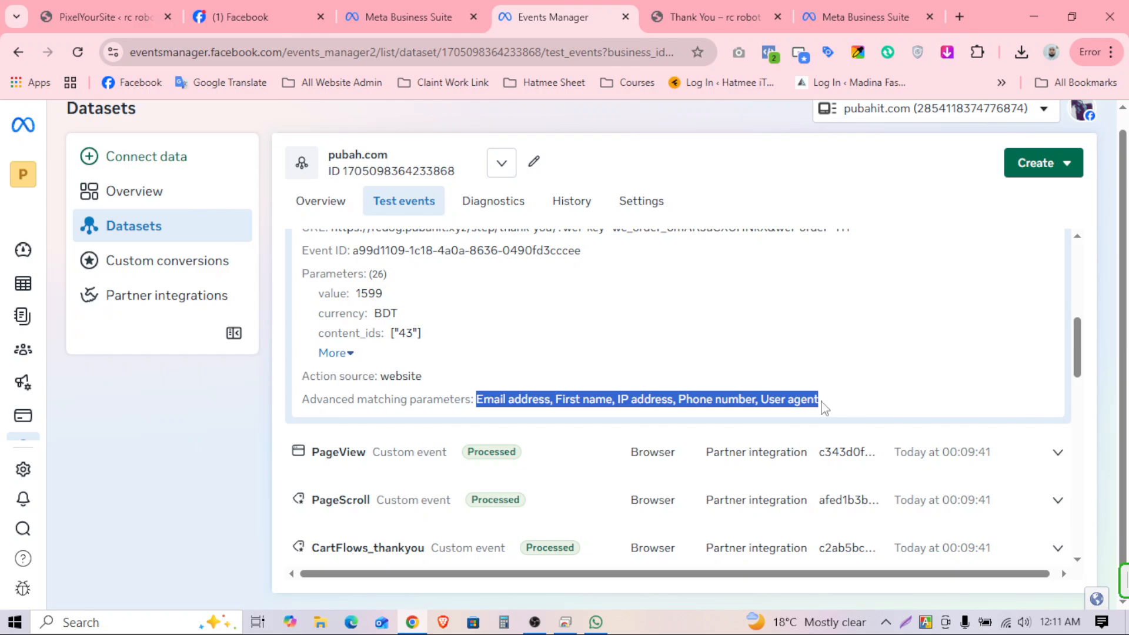
pyautogui.scroll(3, 755, 400)
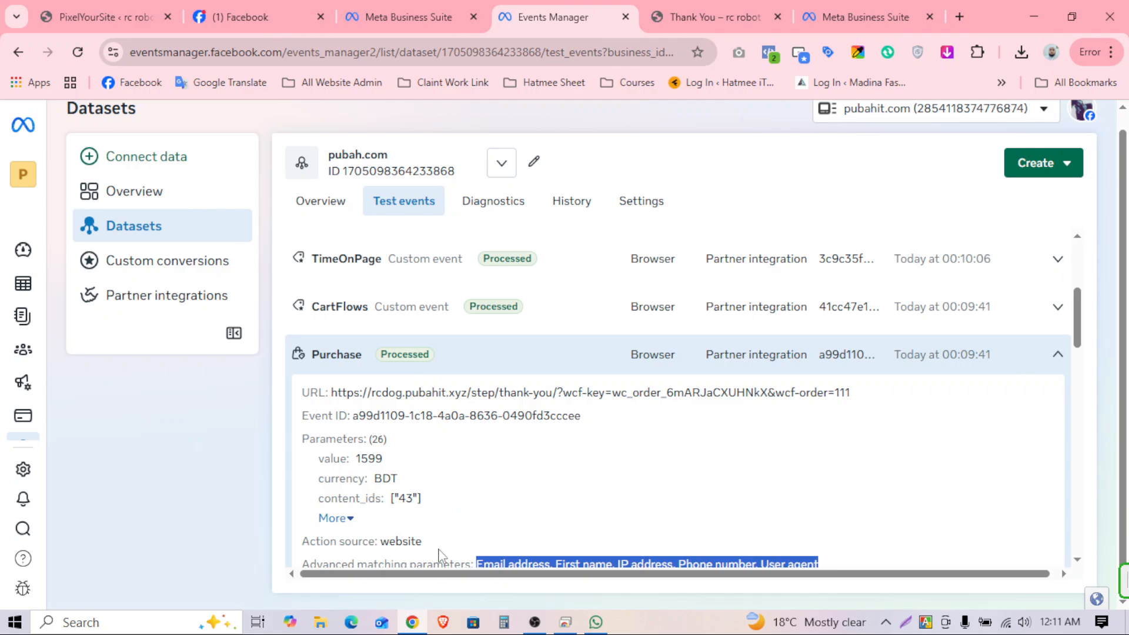
# Step: Show all 26 Purchase parameters, review content_name through total, then collapse the event
pyautogui.click(347, 519)
pyautogui.scroll(-3, 496, 468)
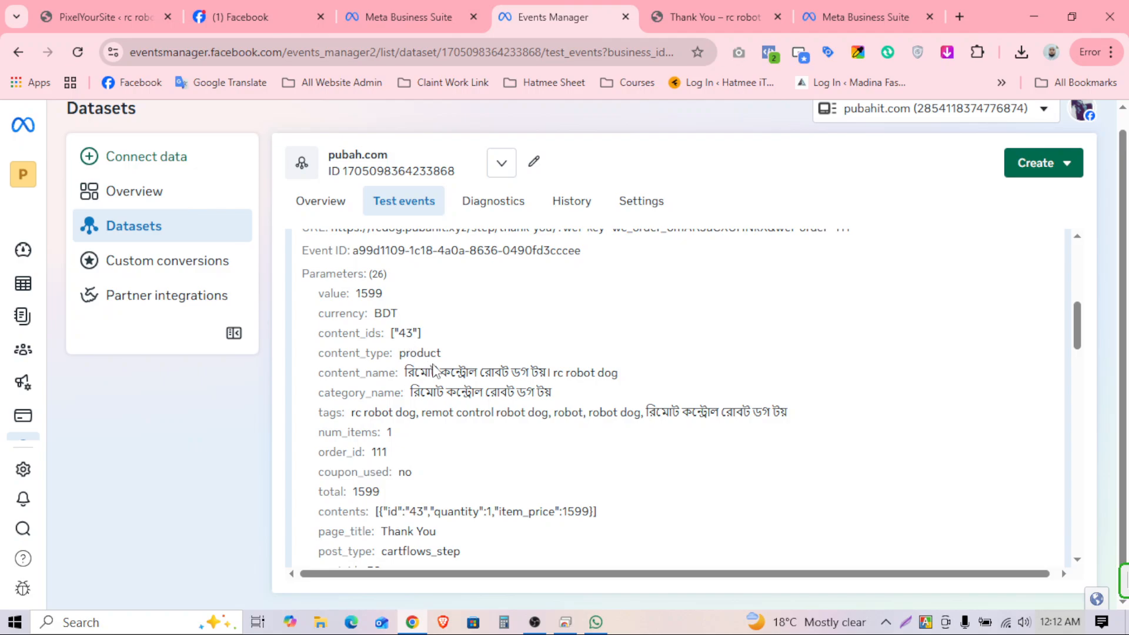
pyautogui.moveTo(525, 372); pyautogui.dragTo(609, 397)
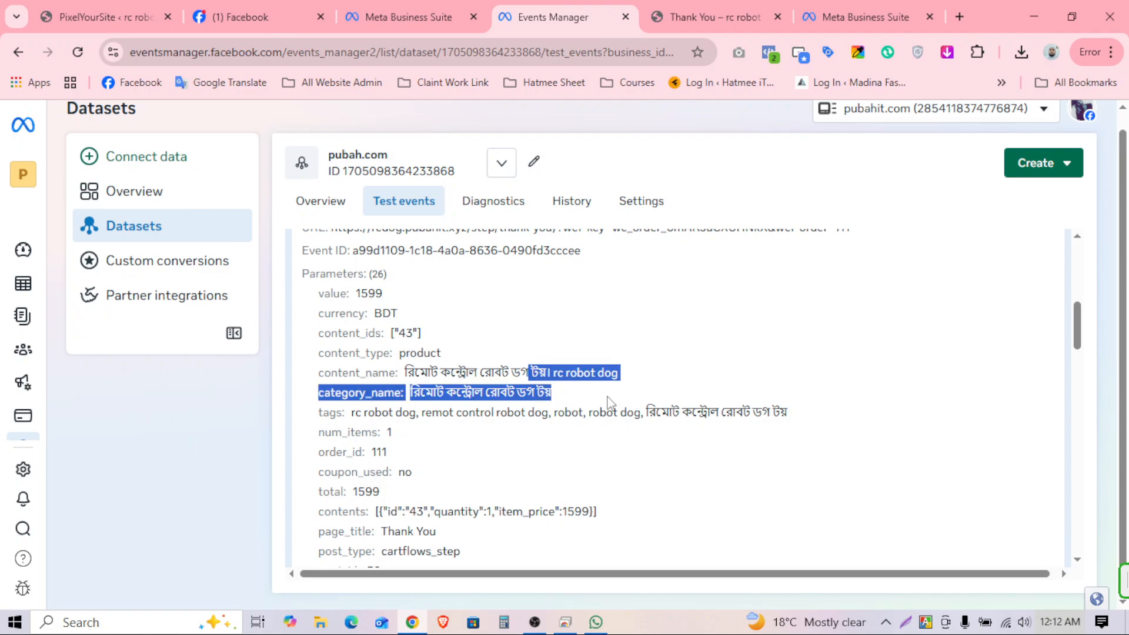
pyautogui.moveTo(431, 412); pyautogui.dragTo(486, 512)
pyautogui.scroll(-2, 537, 519)
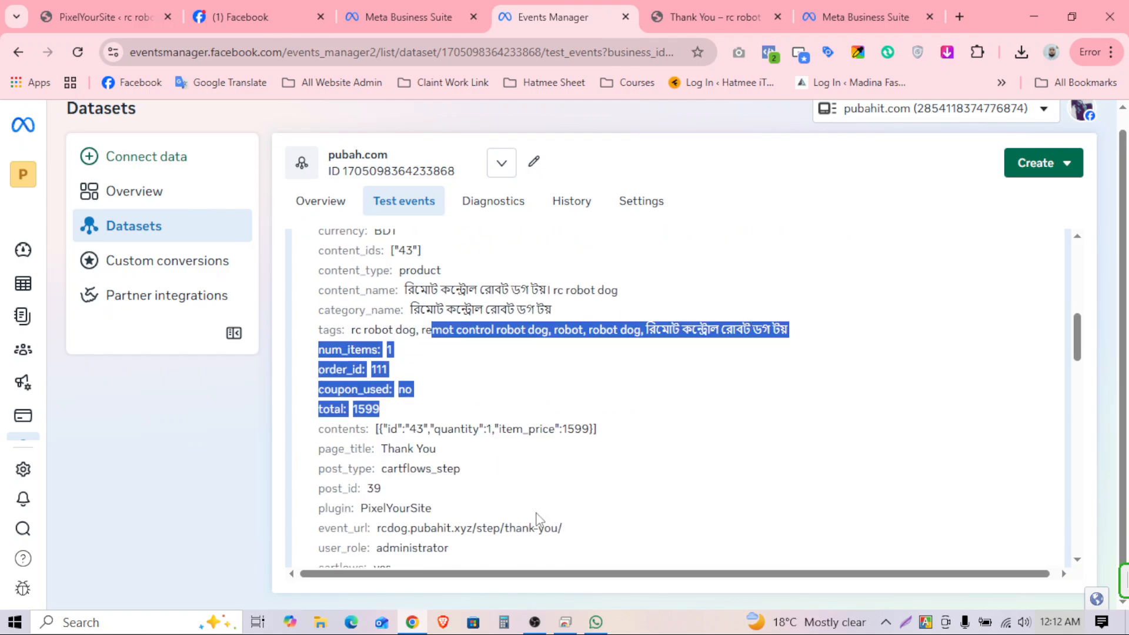
pyautogui.scroll(-2, 456, 497)
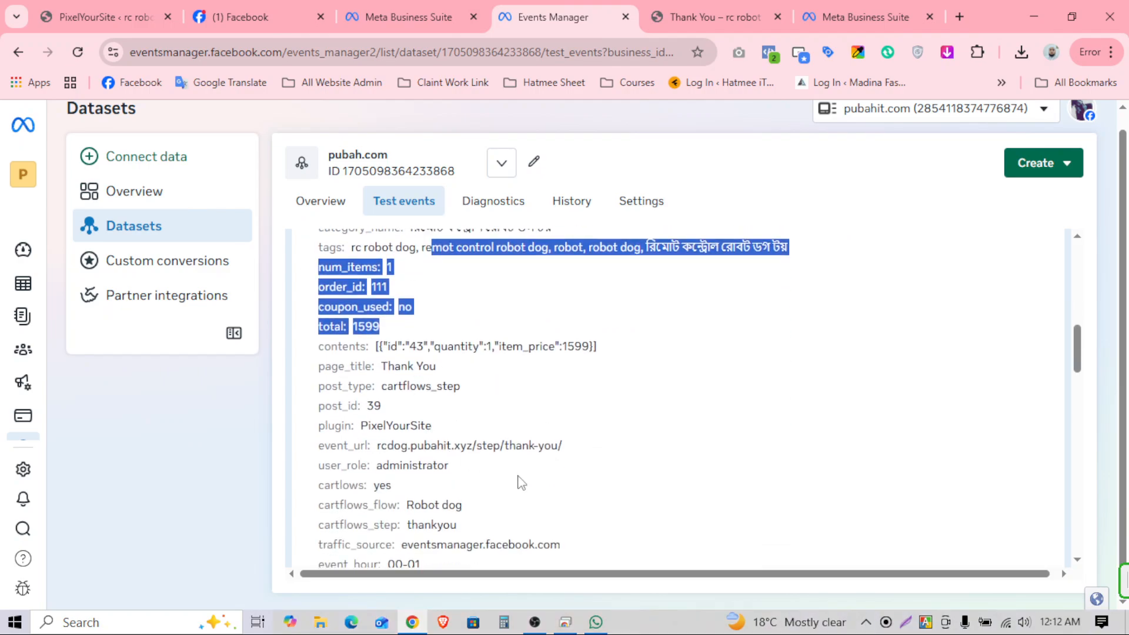
pyautogui.scroll(8, 518, 482)
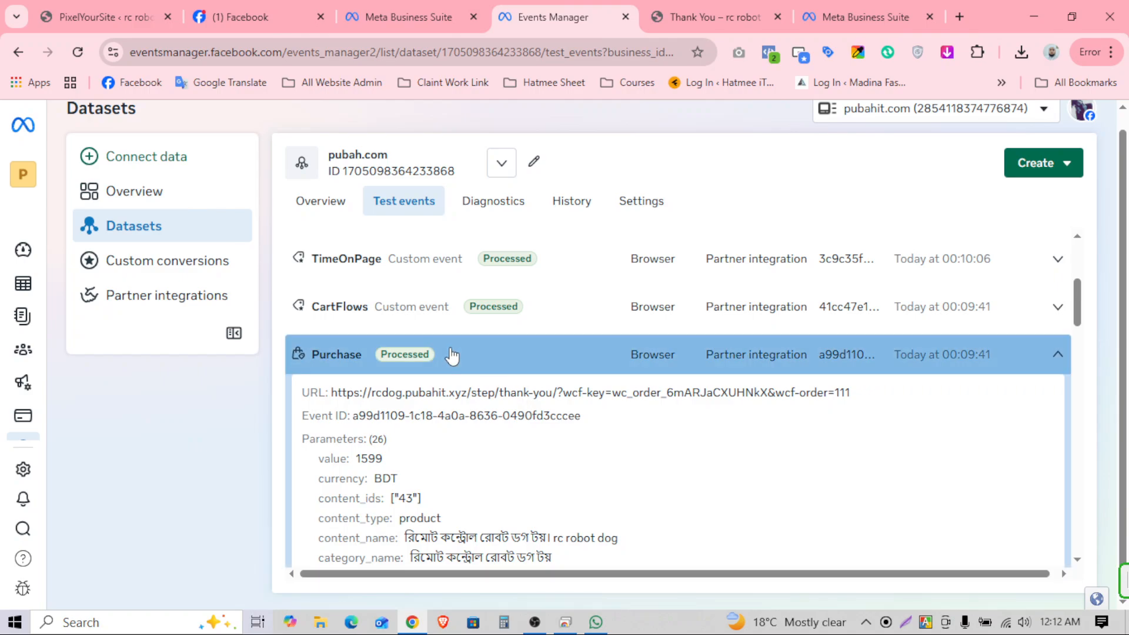
pyautogui.click(452, 355)
# Step: Scroll back up to the top of the test events list at TimeOnPage
pyautogui.scroll(3, 661, 482)
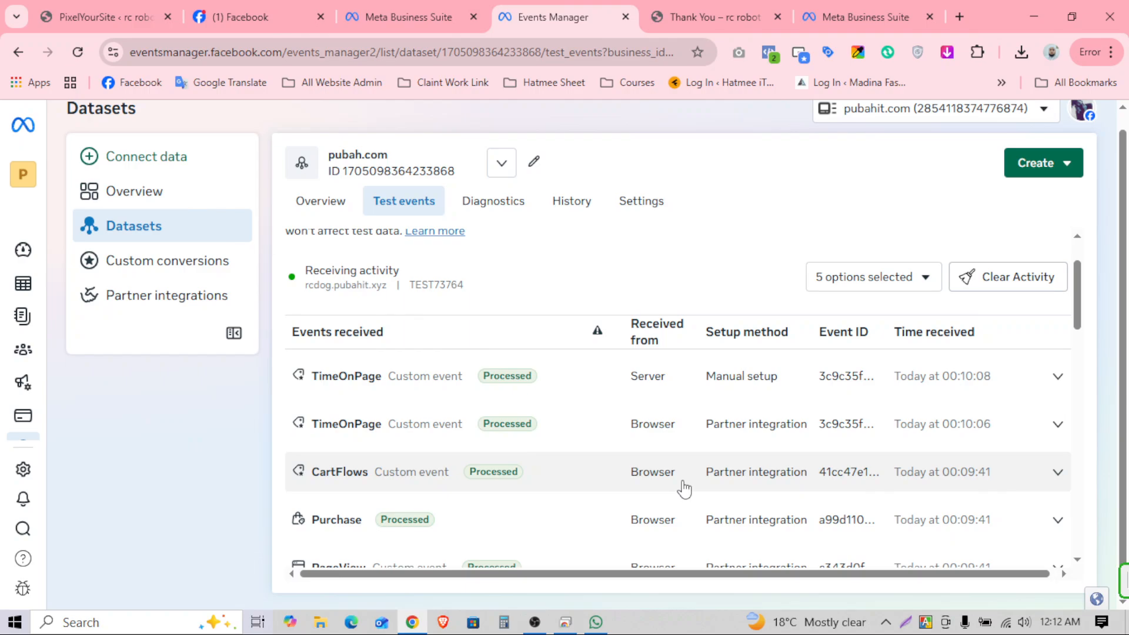
pyautogui.scroll(3, 682, 488)
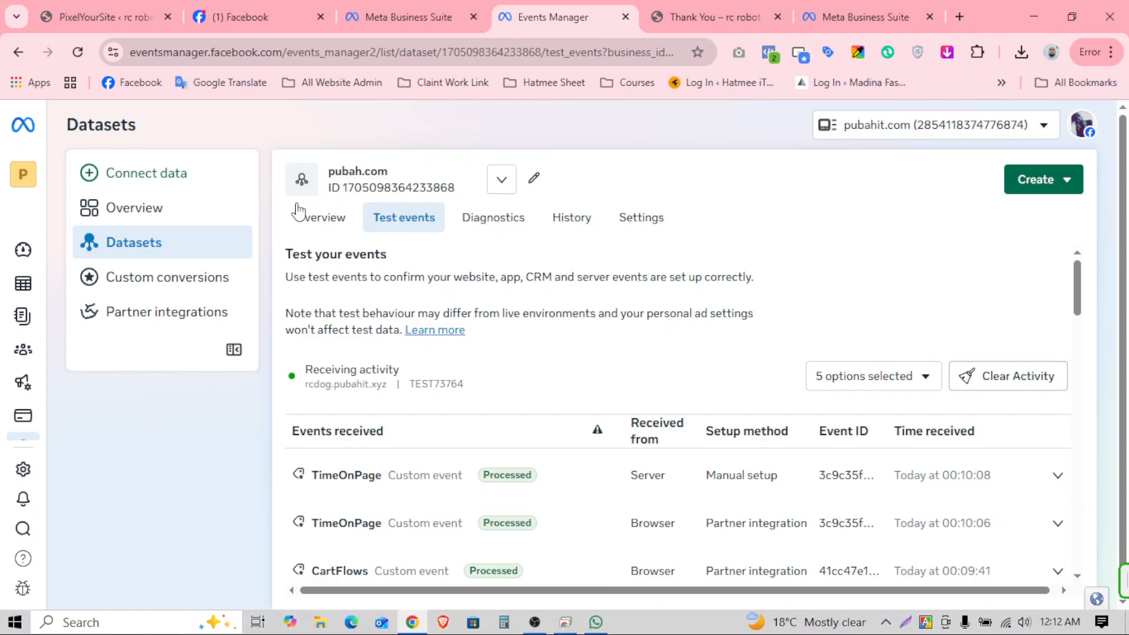
# Step: Switch to the dataset Overview and set its date range to Today, 18 Jan 2026
pyautogui.click(318, 222)
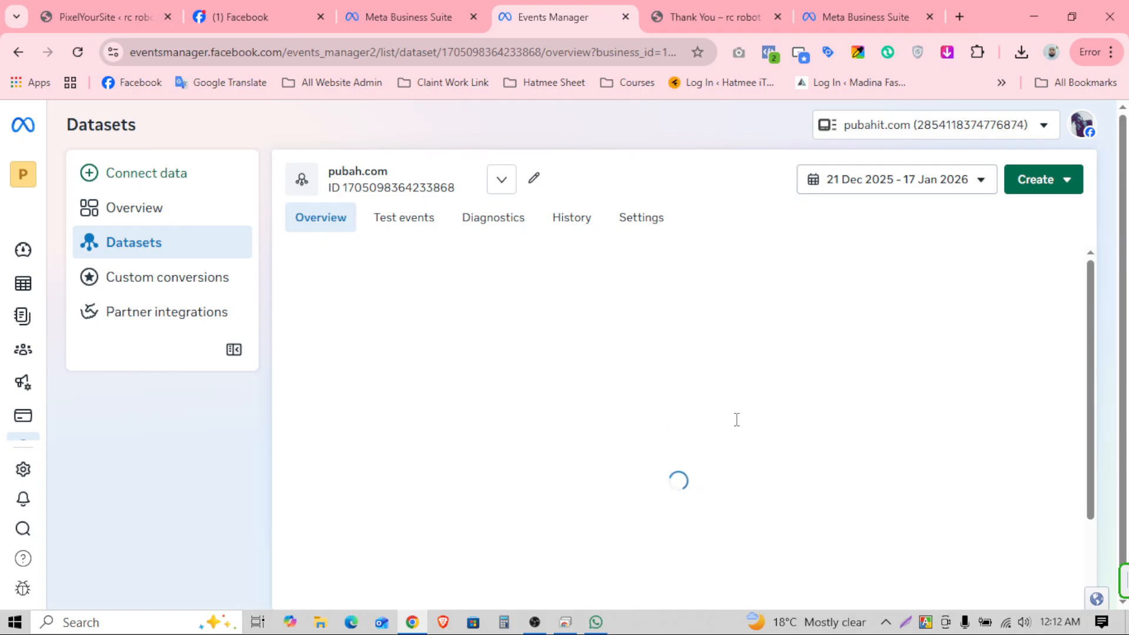
pyautogui.scroll(-1, 803, 442)
pyautogui.scroll(-5, 802, 442)
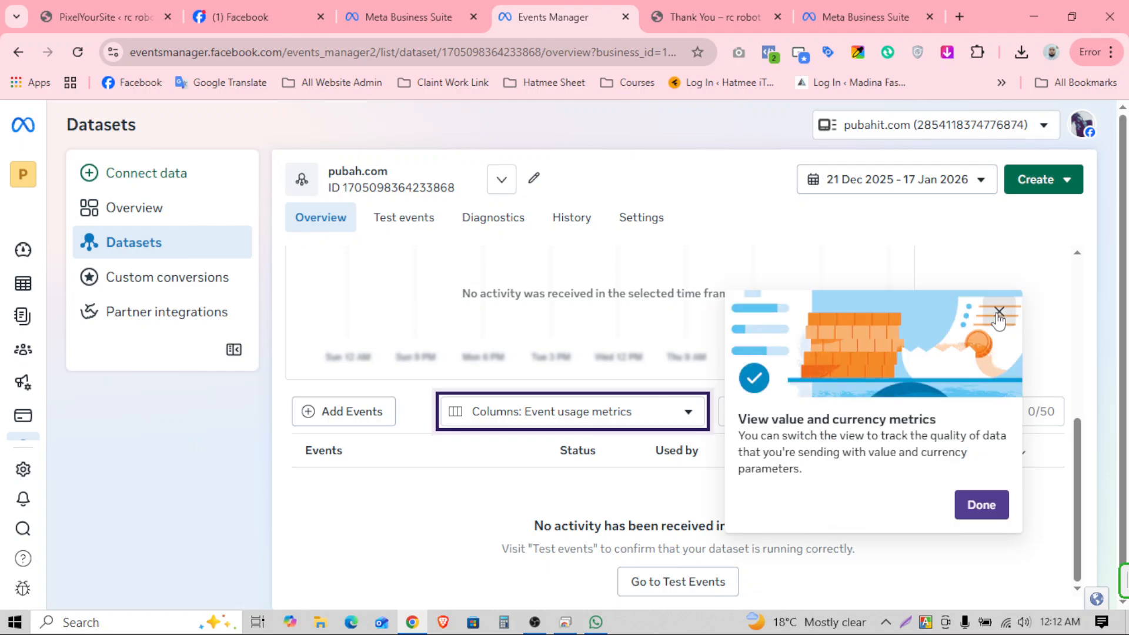
pyautogui.click(881, 189)
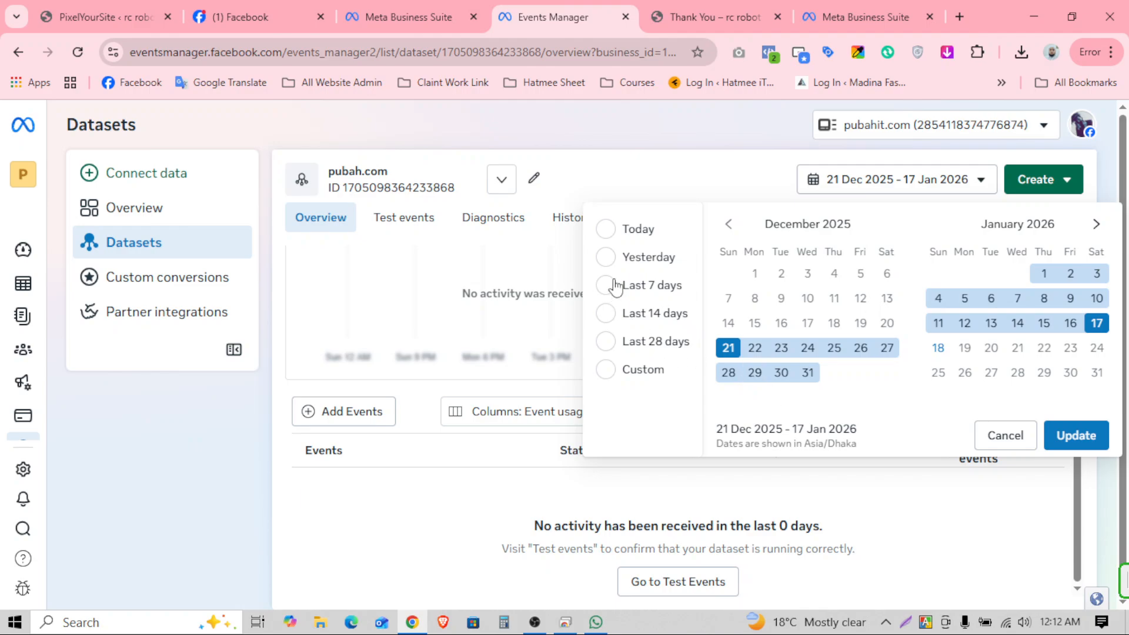
pyautogui.click(606, 229)
pyautogui.click(1063, 432)
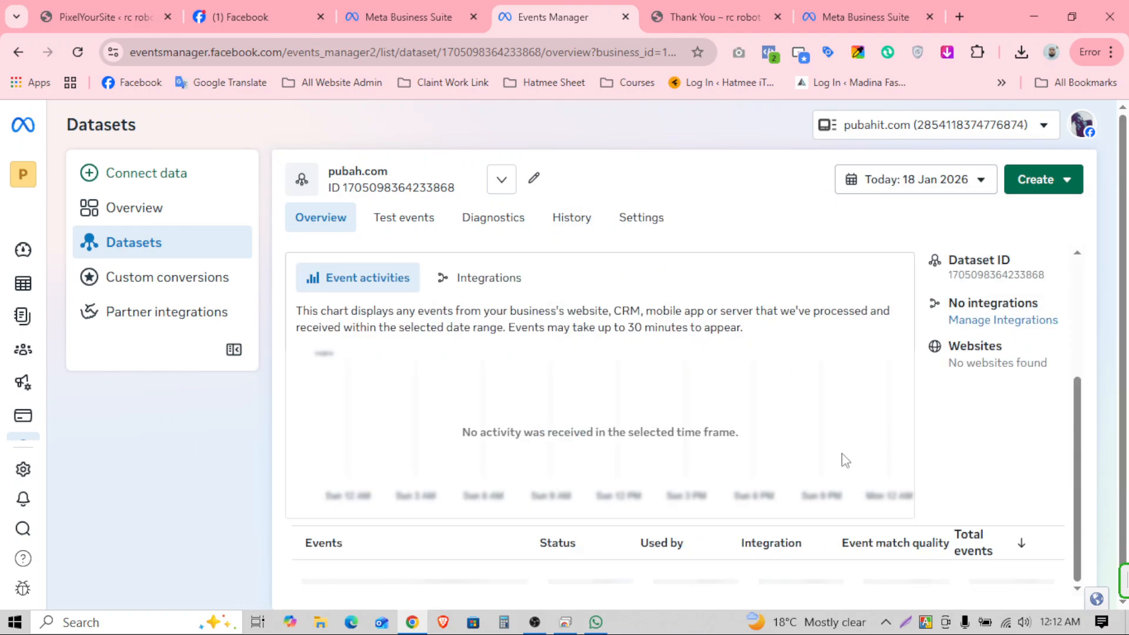
pyautogui.scroll(3, 642, 489)
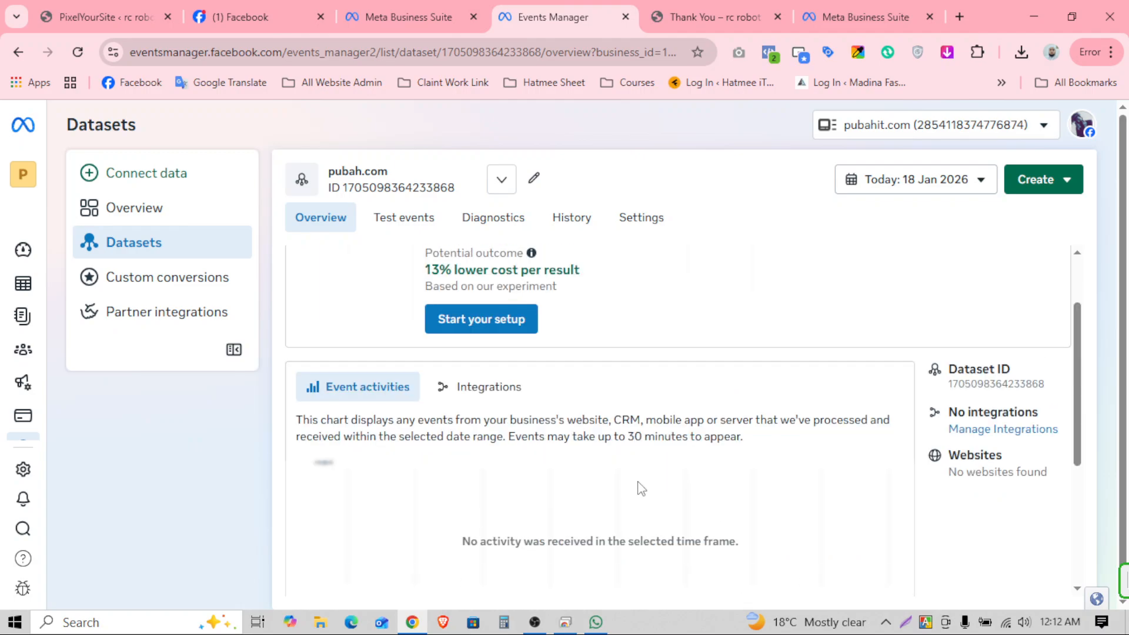
pyautogui.scroll(-4, 642, 489)
pyautogui.scroll(4, 746, 499)
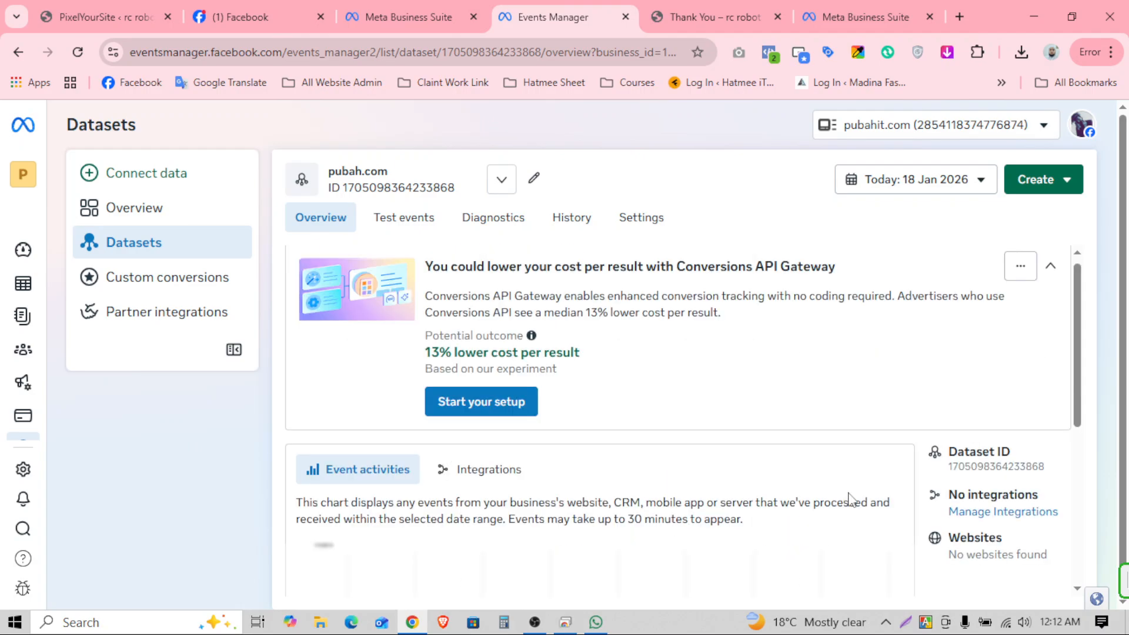
pyautogui.scroll(1, 755, 496)
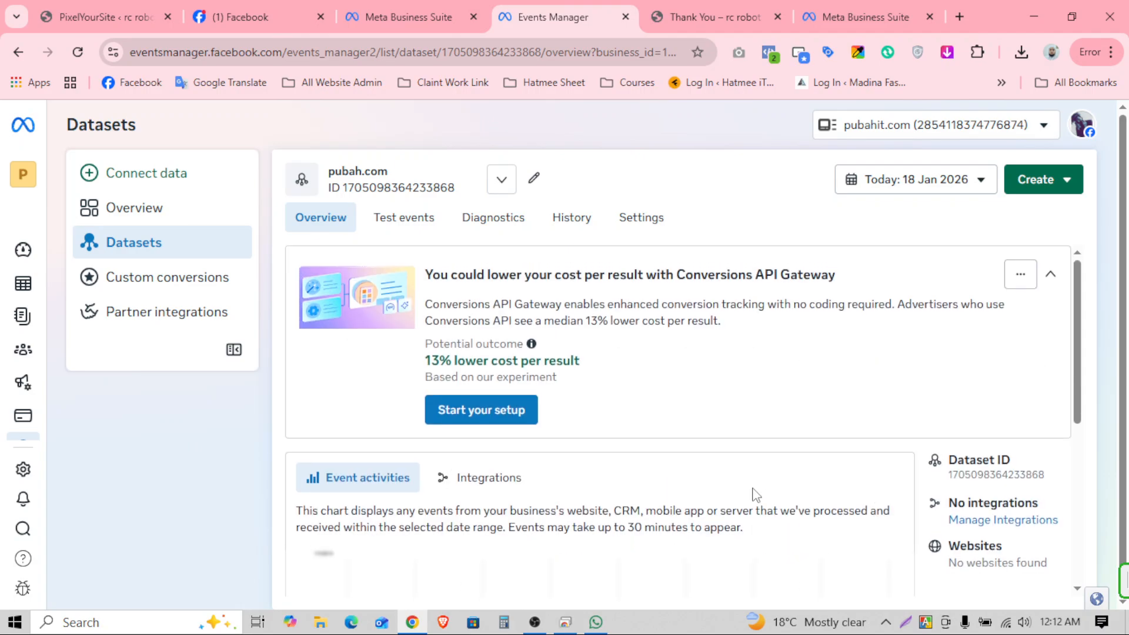
# Step: Check the pubah.com dataset's Settings details and then its change History
pyautogui.click(643, 218)
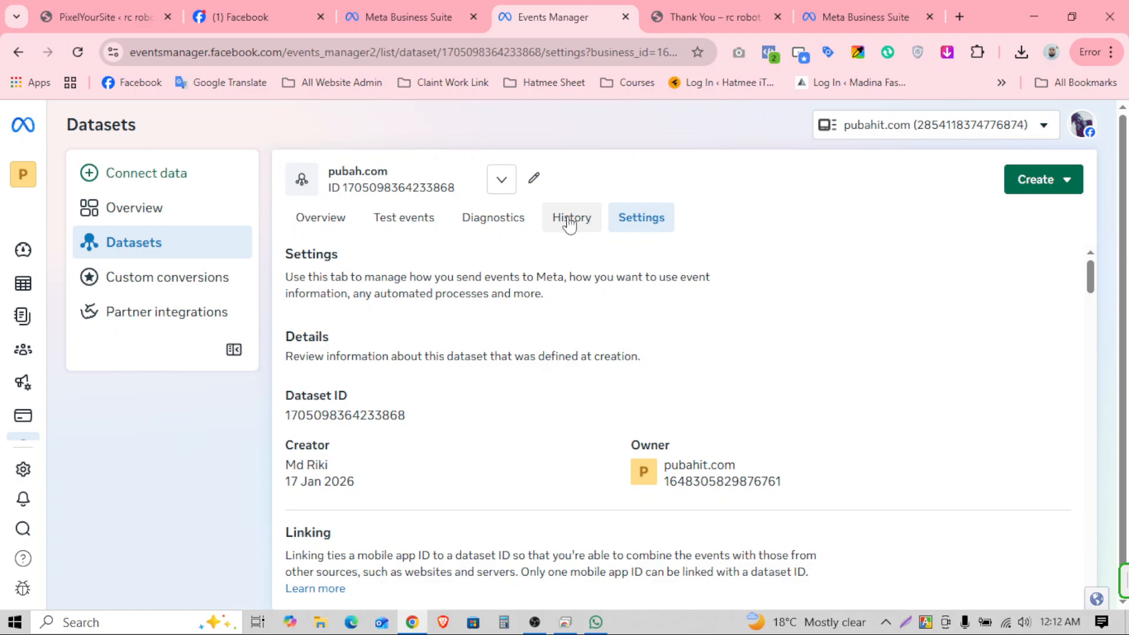
pyautogui.click(569, 223)
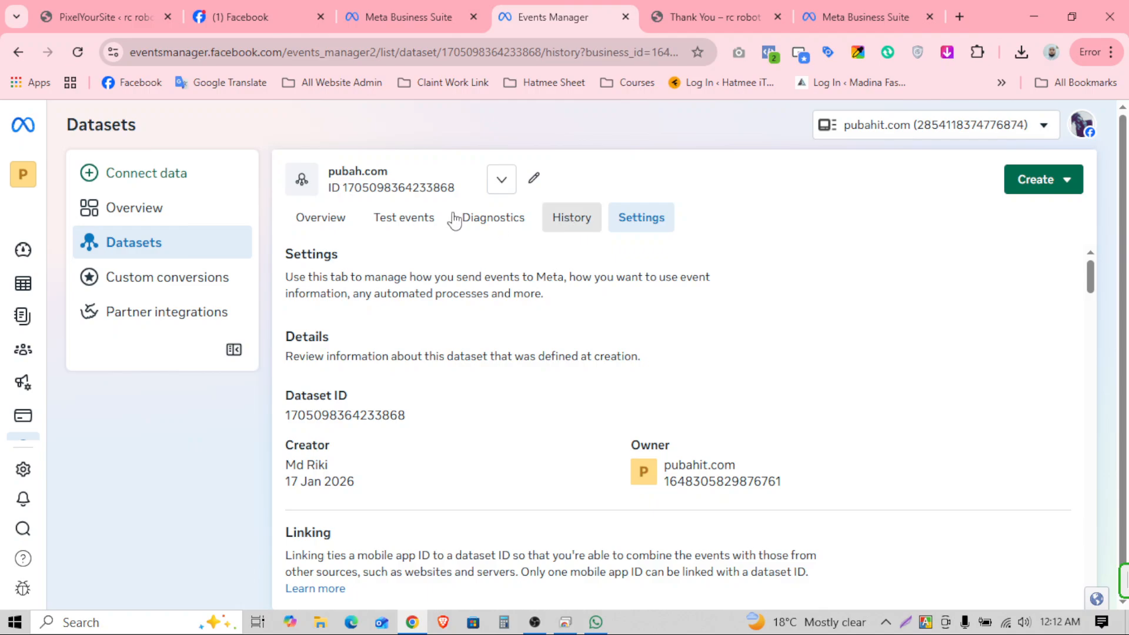
# Step: Delete TEST73764 from PixelYourSite's Test Event Code field and save the settings
pyautogui.click(82, 14)
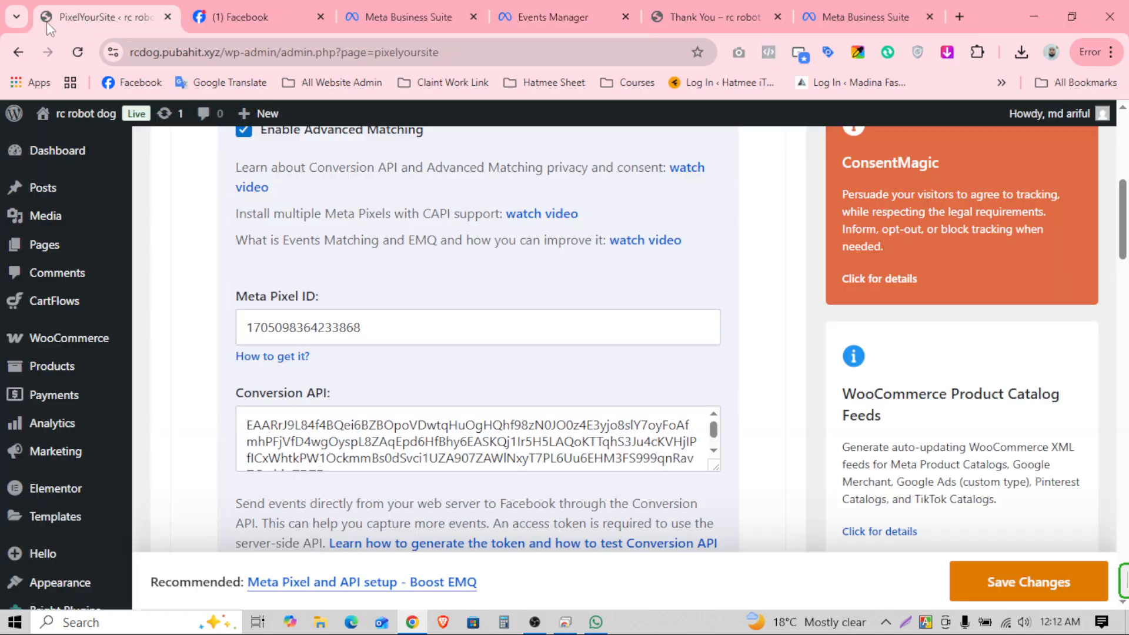
pyautogui.scroll(-3, 494, 338)
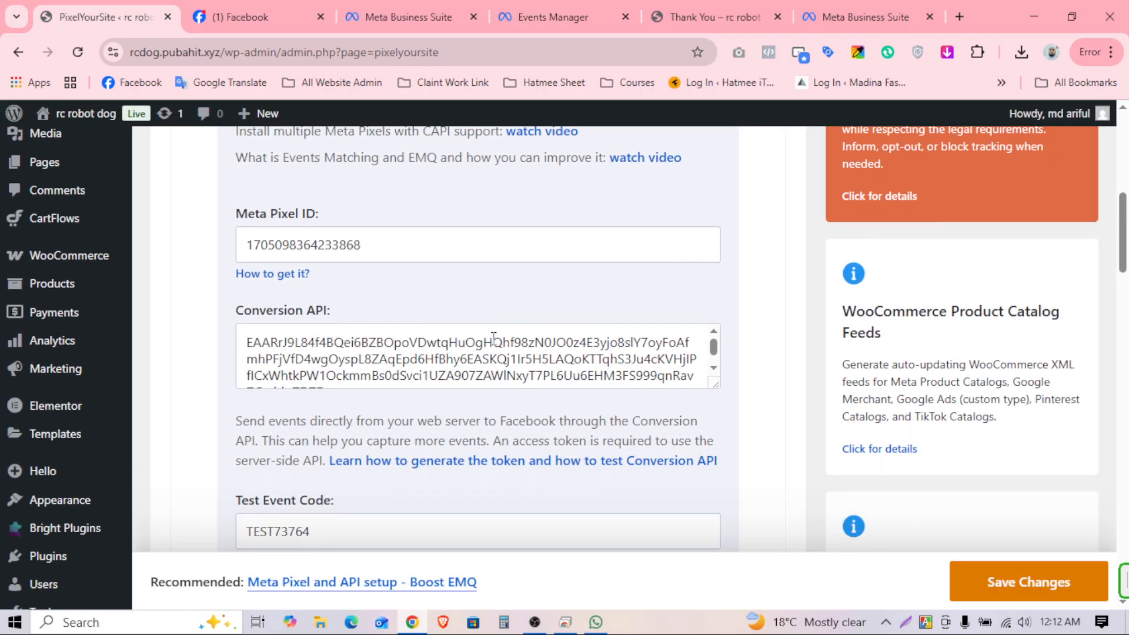
pyautogui.moveTo(350, 451); pyautogui.dragTo(232, 452)
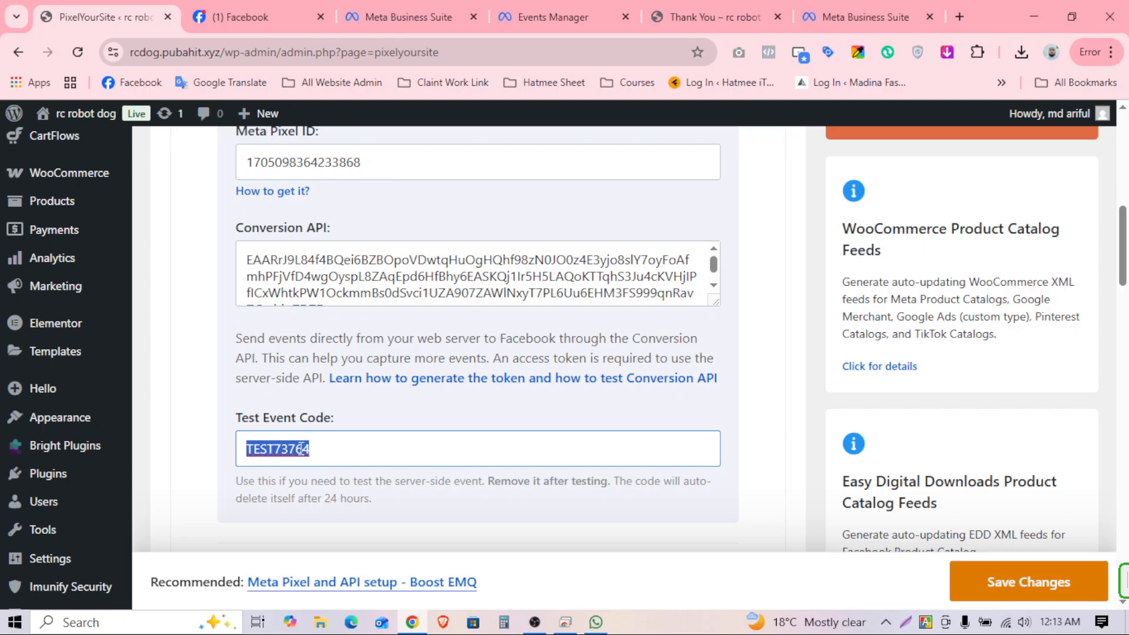
pyautogui.click(337, 454)
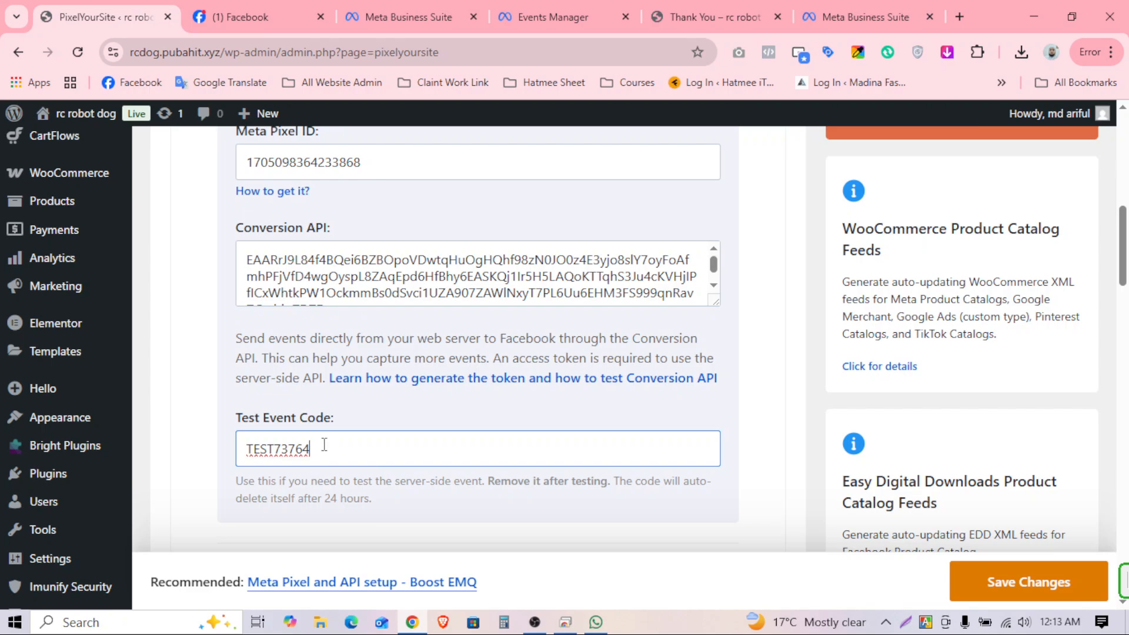
pyautogui.moveTo(332, 449); pyautogui.dragTo(217, 456)
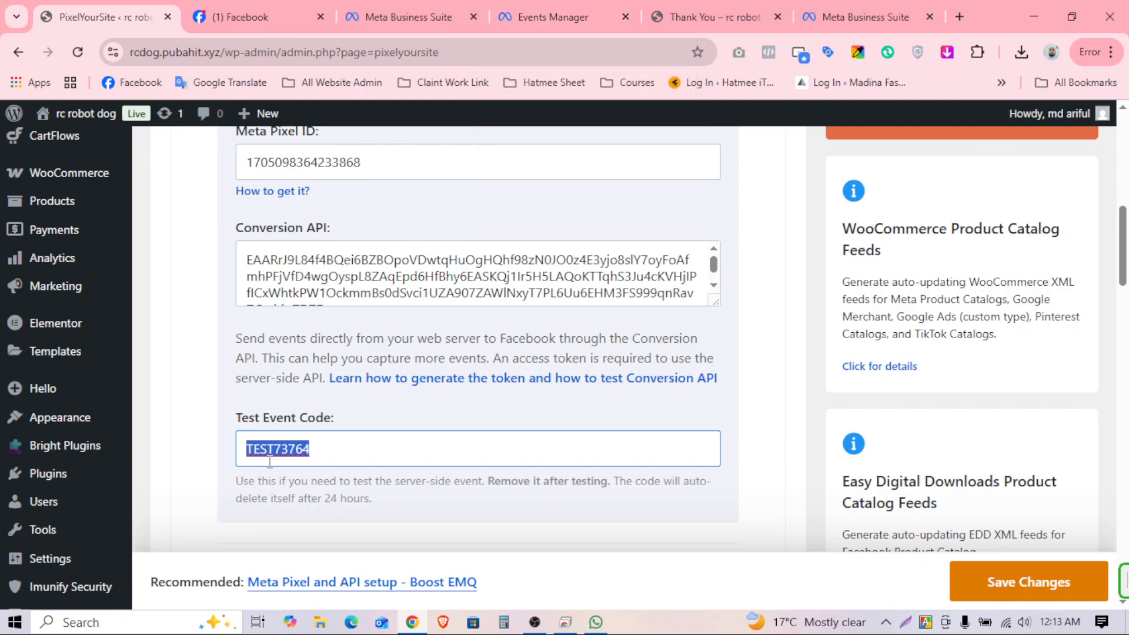
pyautogui.scroll(-1, 325, 443)
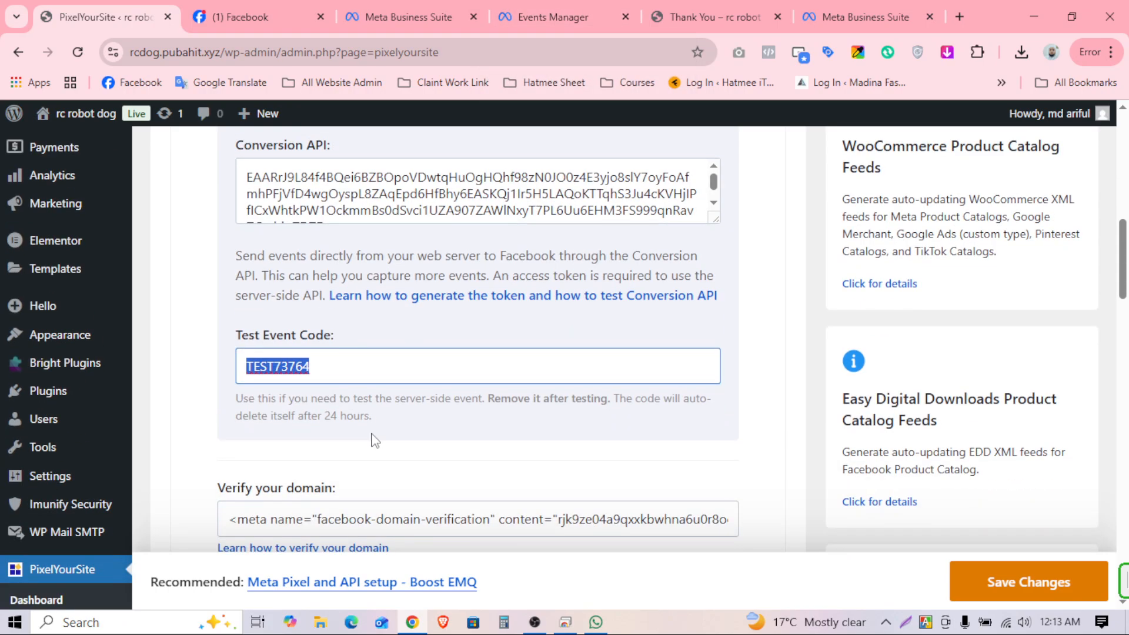
pyautogui.click(313, 364)
pyautogui.moveTo(339, 359); pyautogui.dragTo(246, 369)
pyautogui.press('BackSpace')
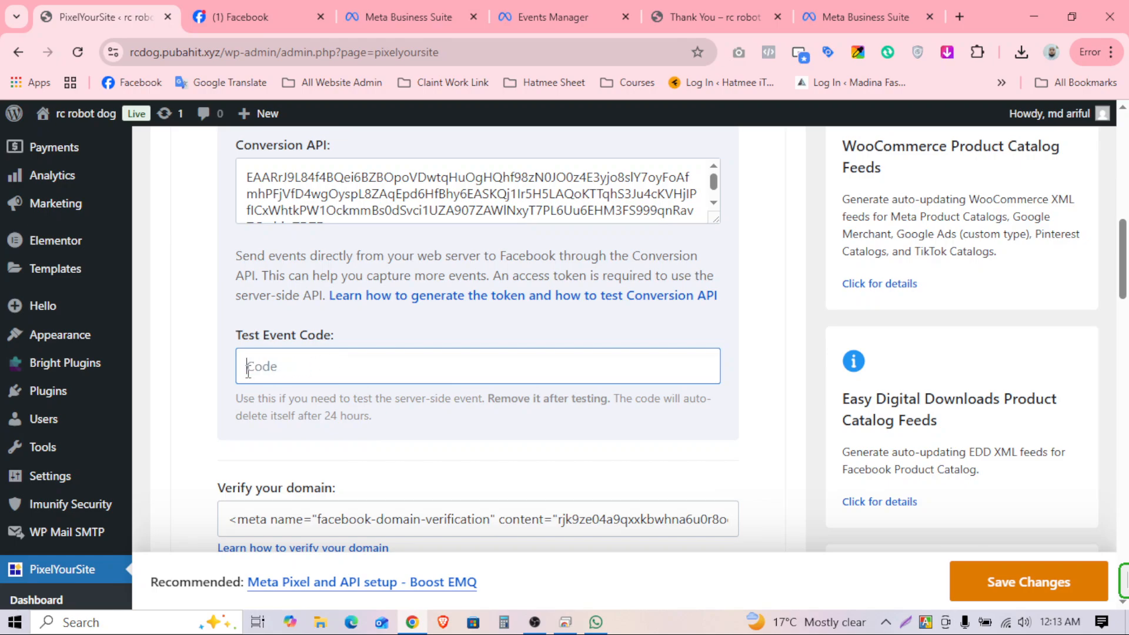
pyautogui.click(1044, 578)
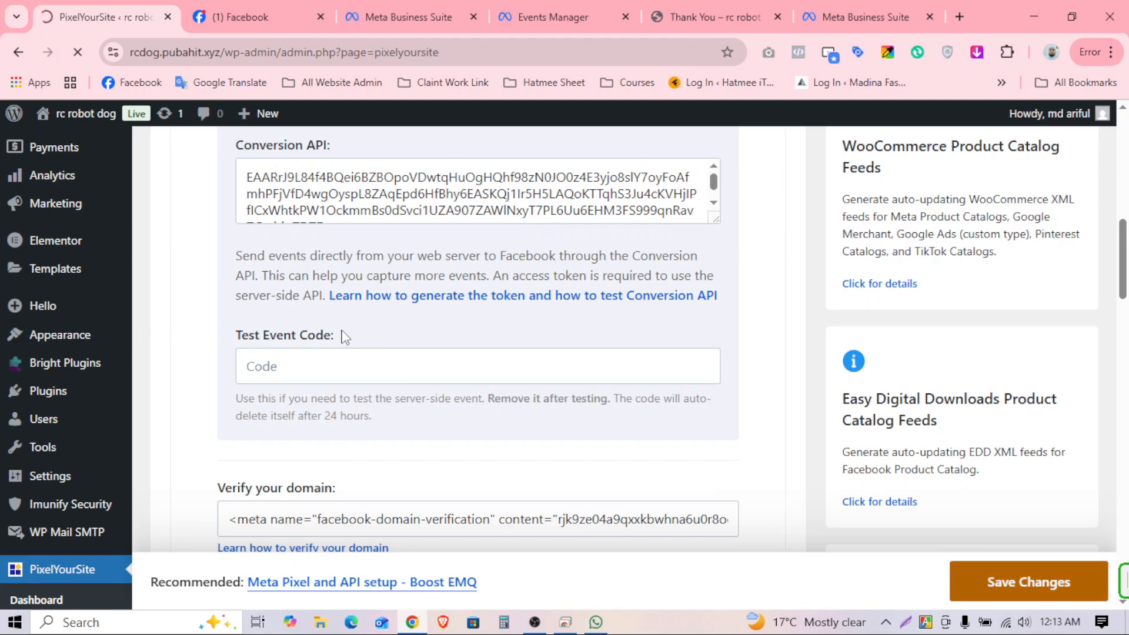
# Step: Scroll through the dataset's History list, then go back to its 18 Jan 2026 Overview
pyautogui.click(535, 17)
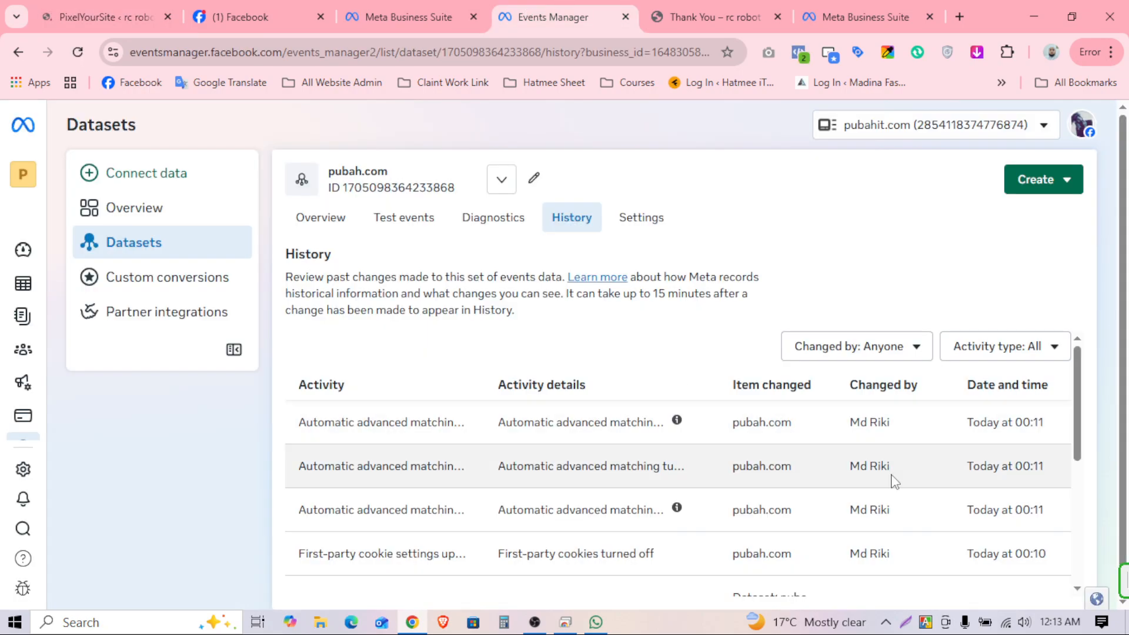
pyautogui.scroll(-1, 591, 438)
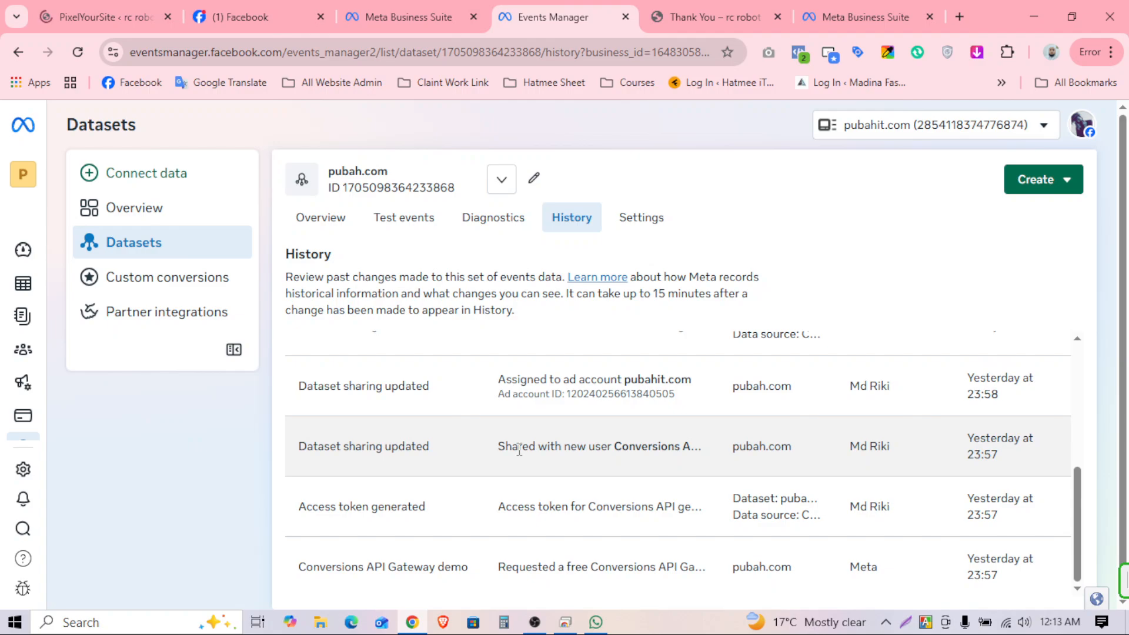
pyautogui.scroll(-1, 335, 218)
pyautogui.click(334, 209)
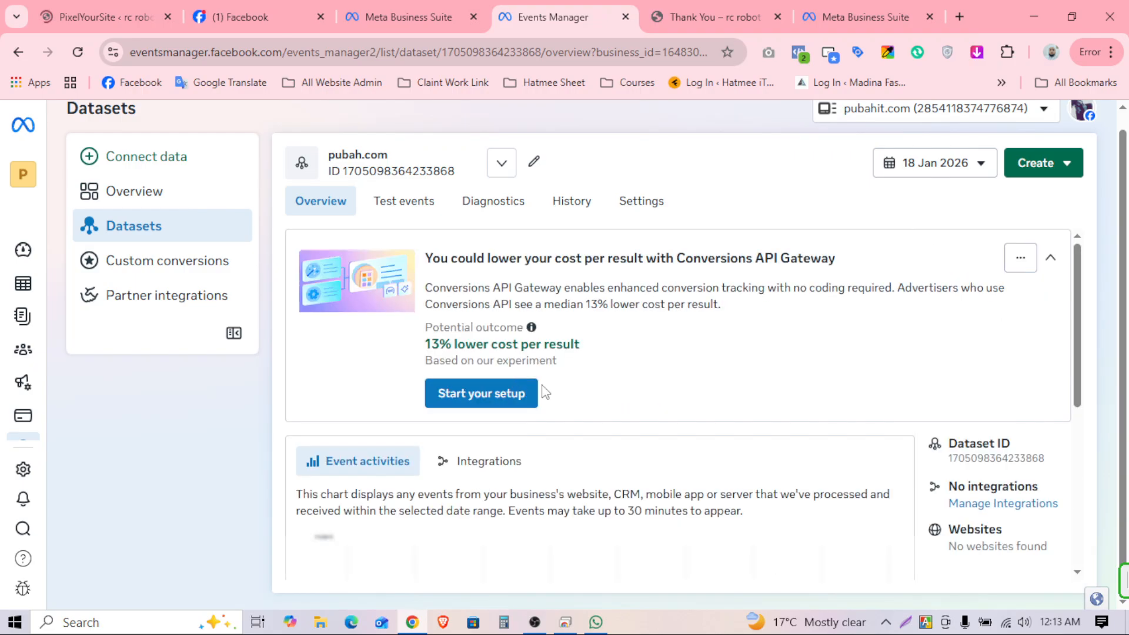
pyautogui.scroll(-5, 815, 452)
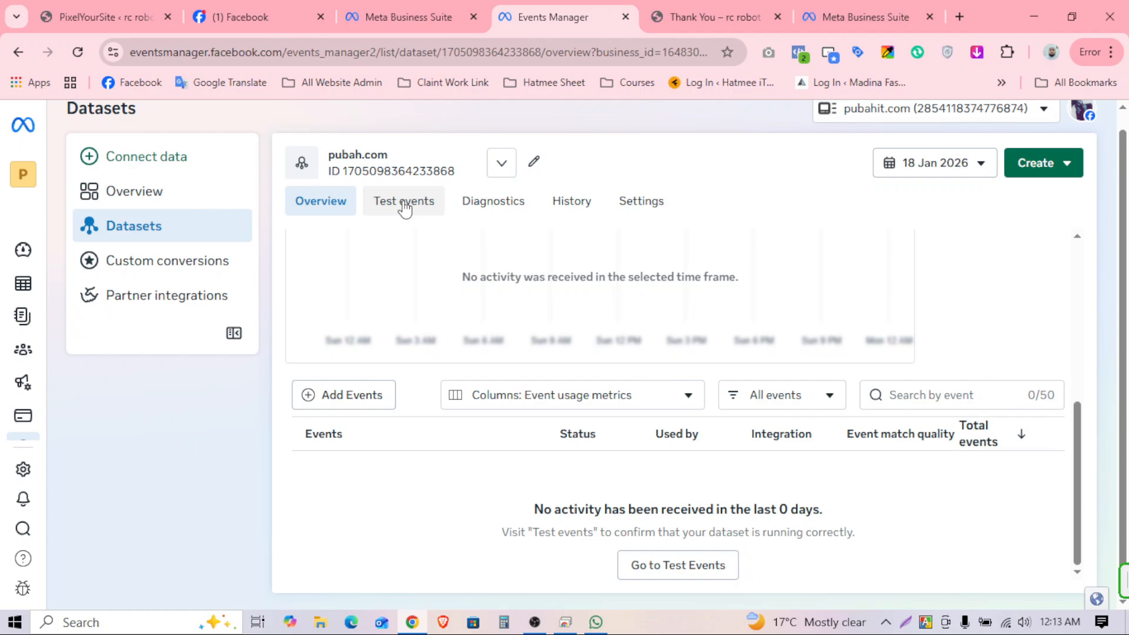
pyautogui.scroll(3, 953, 523)
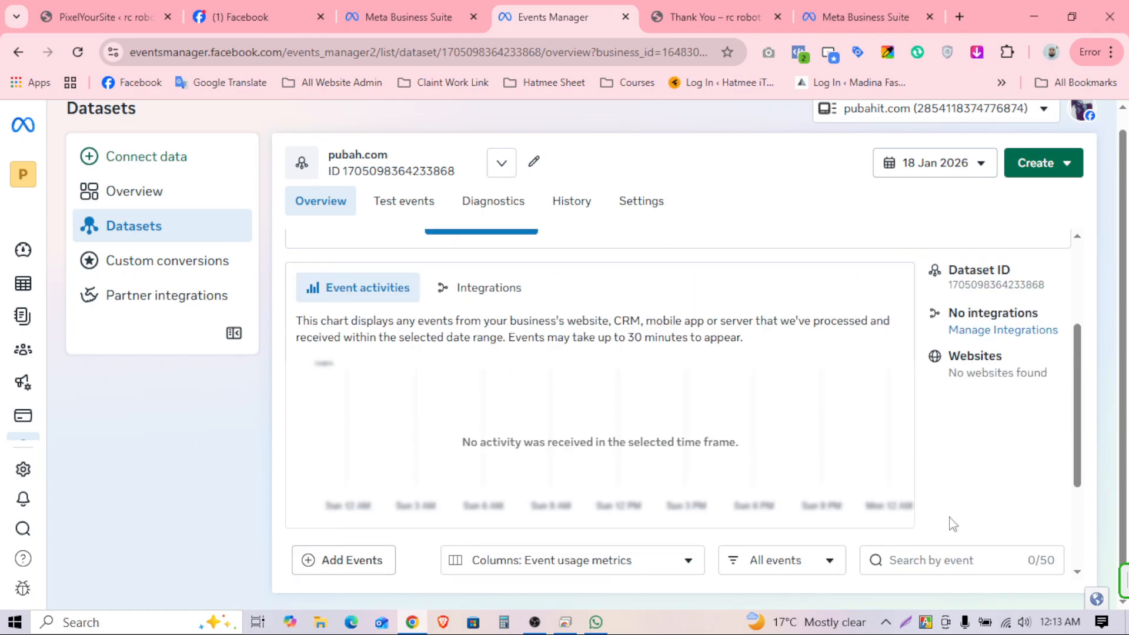